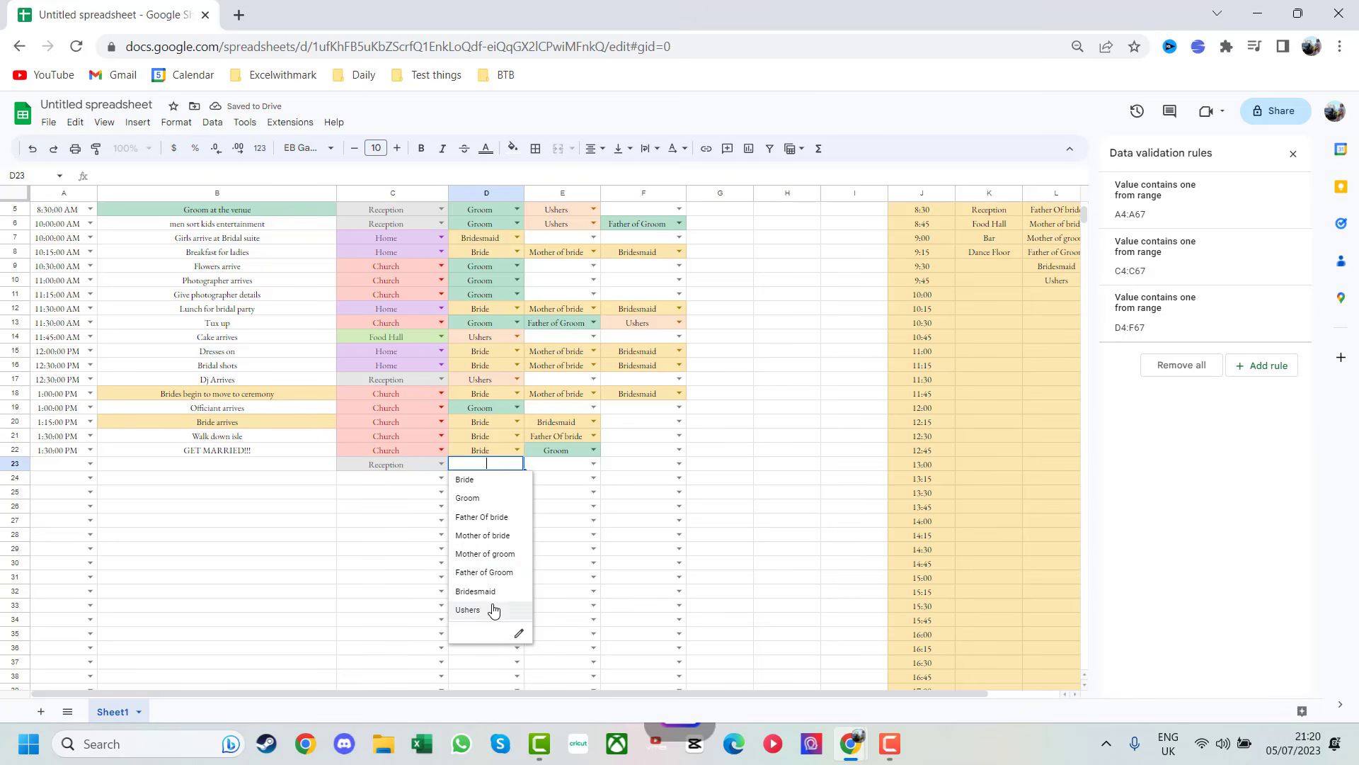
# - Preview the person choices in the E23 and F23 dropdowns of the finished timeline
pyautogui.click(592, 464)
pyautogui.click(593, 469)
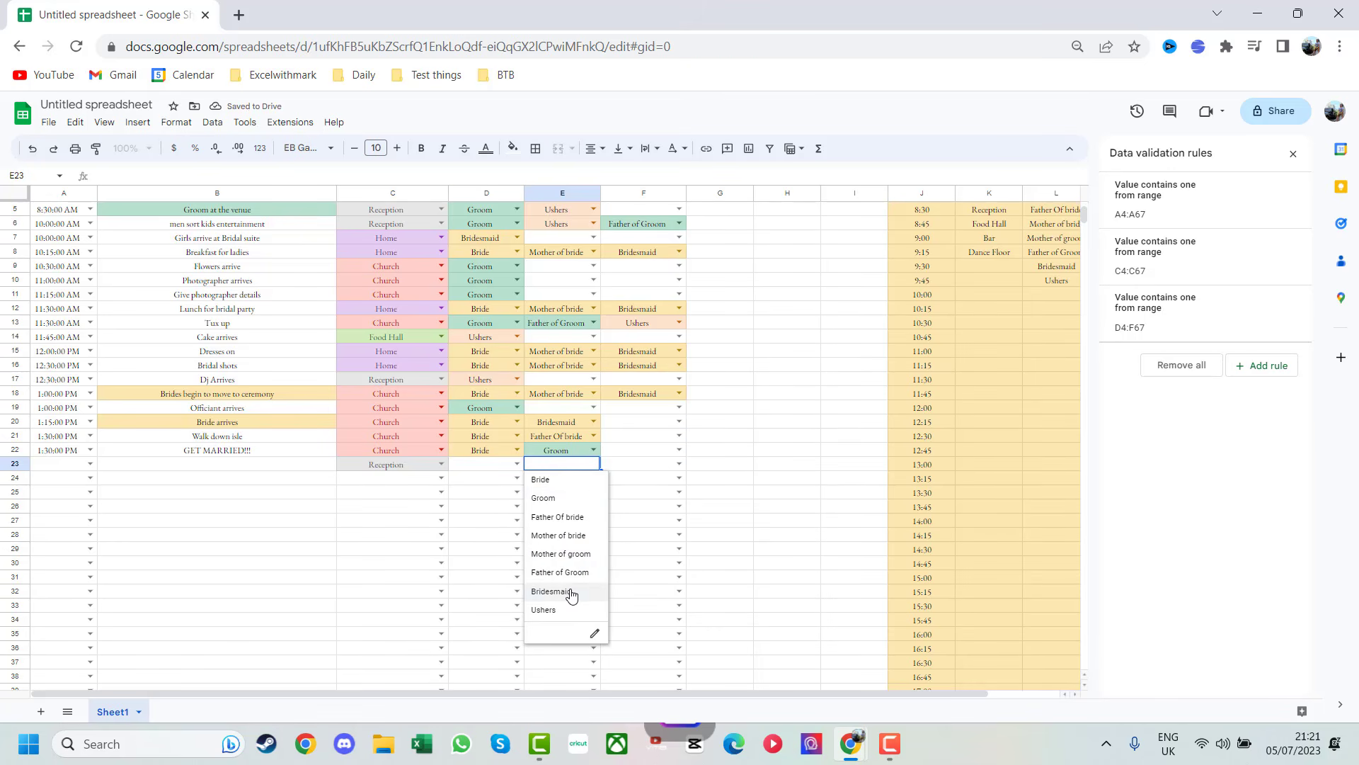
pyautogui.click(680, 465)
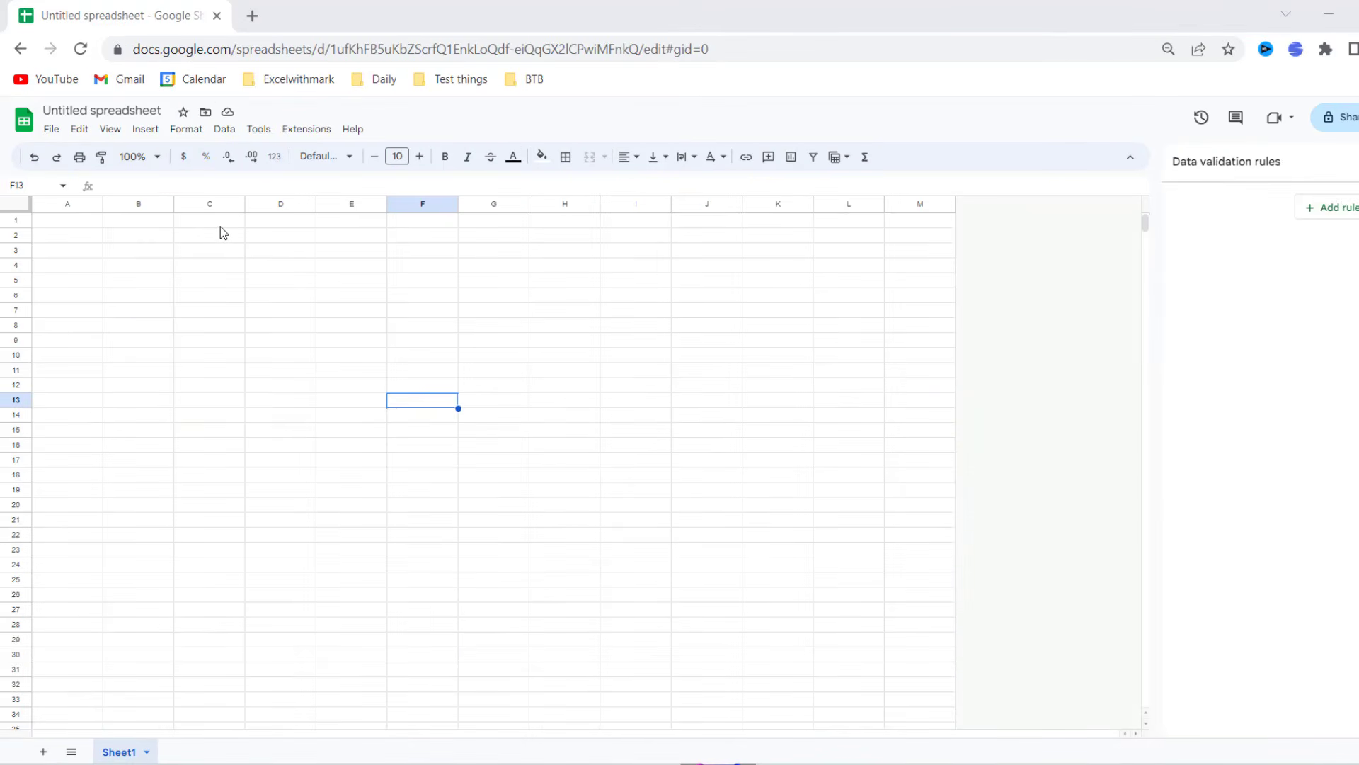
# - Enter the title Timeline in D1 and set it in EB Garamond
pyautogui.click(283, 225)
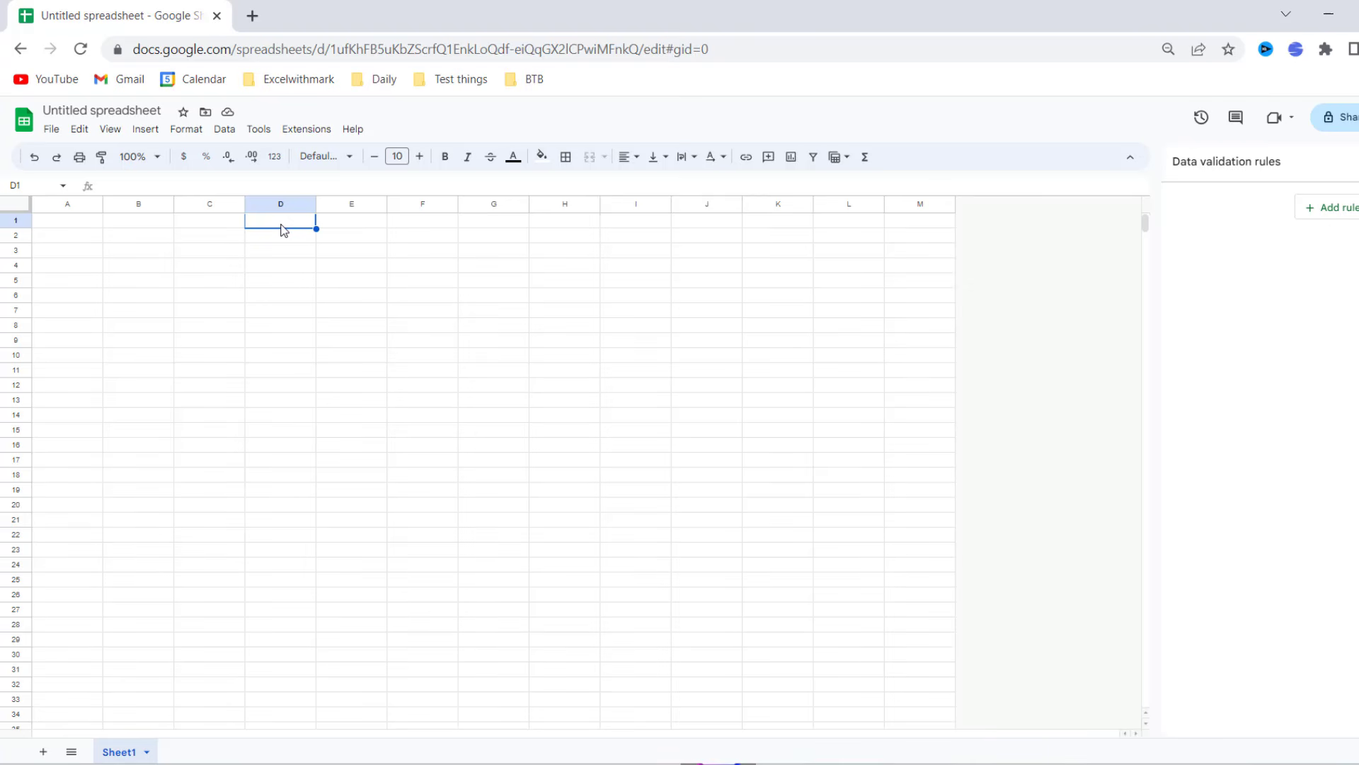
pyautogui.write('Timeline')
pyautogui.hotkey('ctrl', 'a')
pyautogui.click(348, 156)
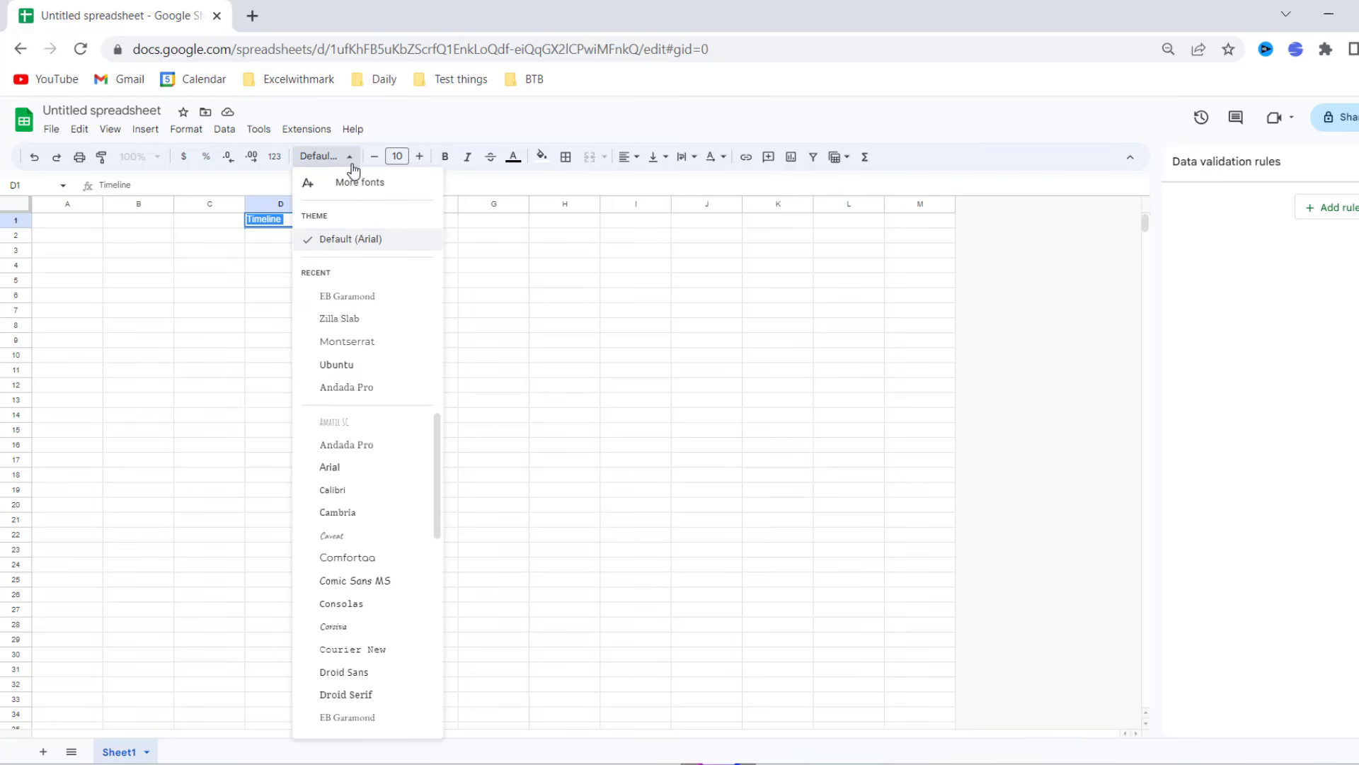
pyautogui.click(362, 346)
# - Enlarge the Timeline title to font size 75
pyautogui.click(420, 156)
pyautogui.click(420, 157)
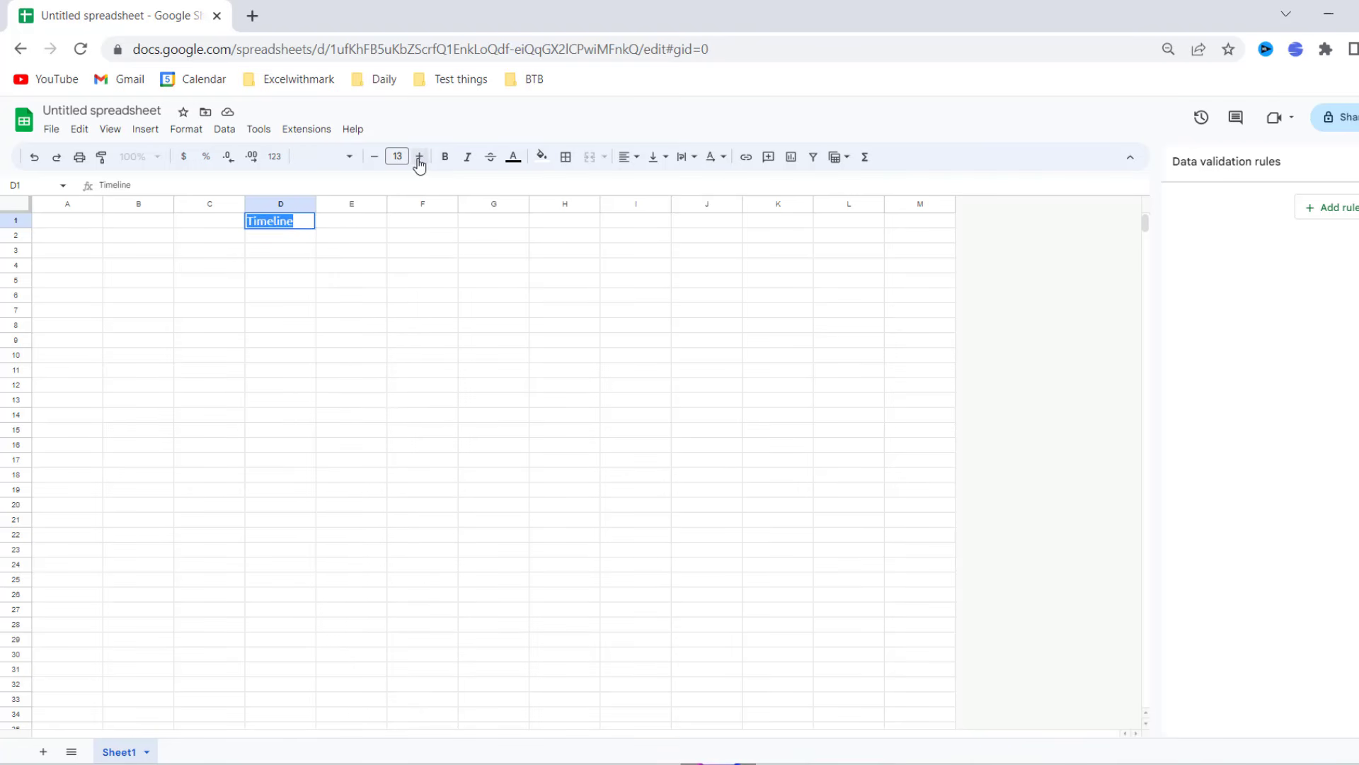
pyautogui.click(419, 156)
pyautogui.click(420, 157)
pyautogui.click(420, 156)
pyautogui.click(420, 156)
pyautogui.click(420, 157)
pyautogui.click(420, 157)
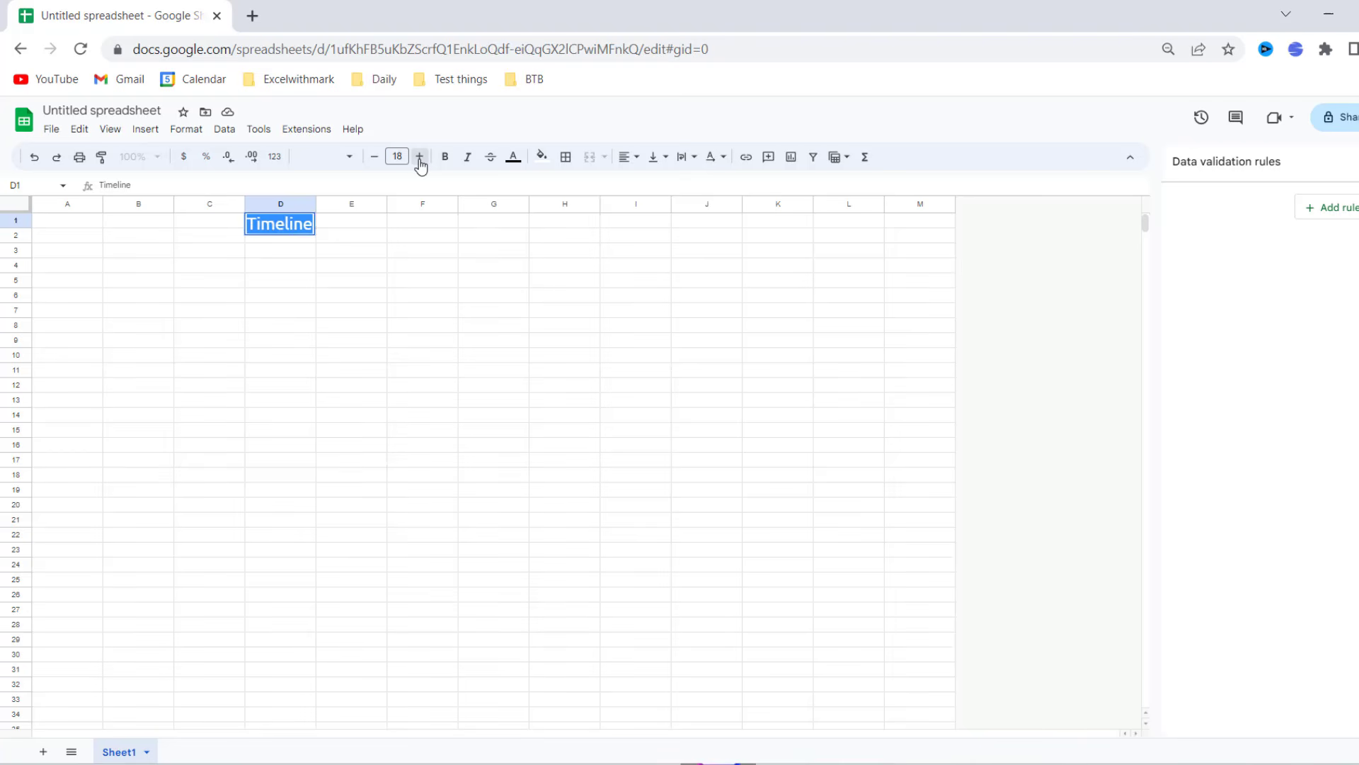
pyautogui.click(419, 157)
pyautogui.click(420, 157)
pyautogui.click(420, 156)
pyautogui.click(420, 157)
pyautogui.click(420, 156)
pyautogui.click(420, 156)
pyautogui.click(420, 156)
pyautogui.click(420, 156)
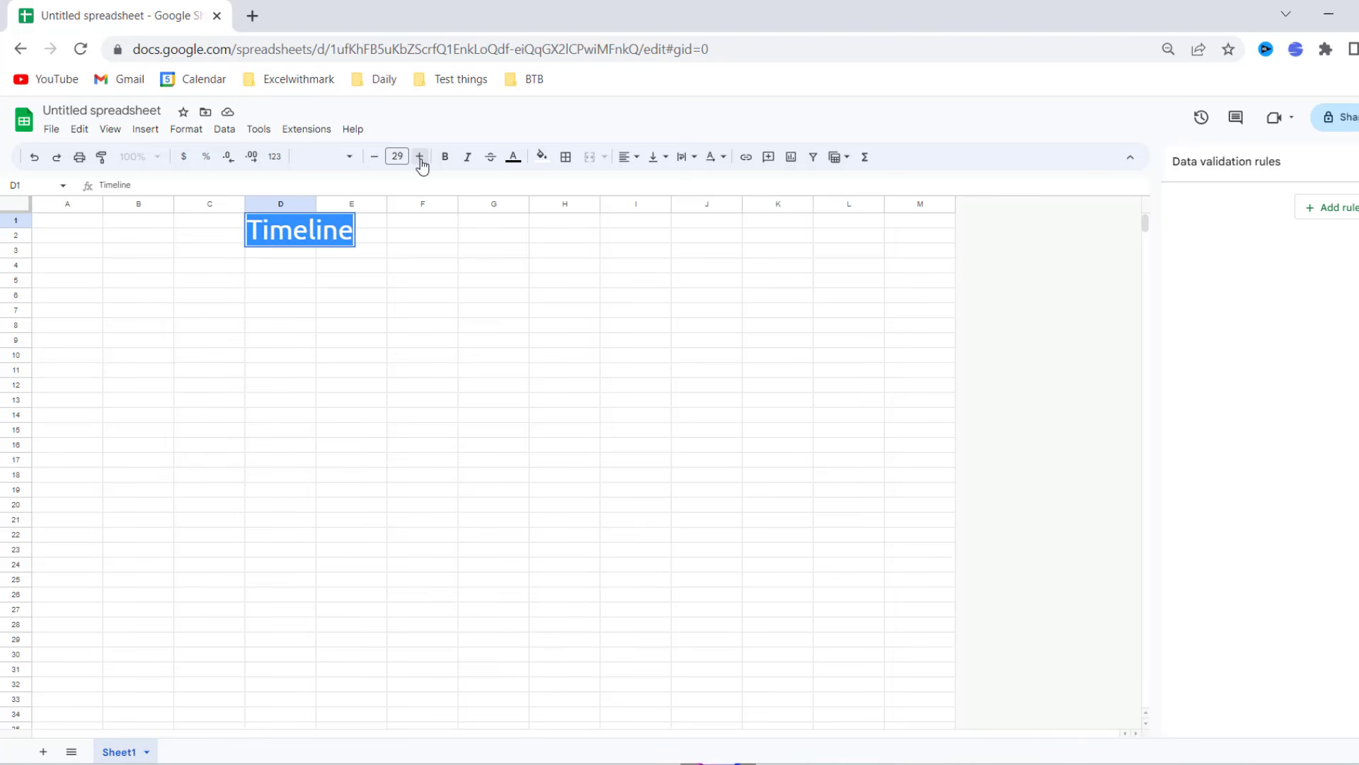
pyautogui.click(420, 156)
pyautogui.click(420, 156)
pyautogui.click(420, 156)
pyautogui.click(419, 156)
pyautogui.click(420, 157)
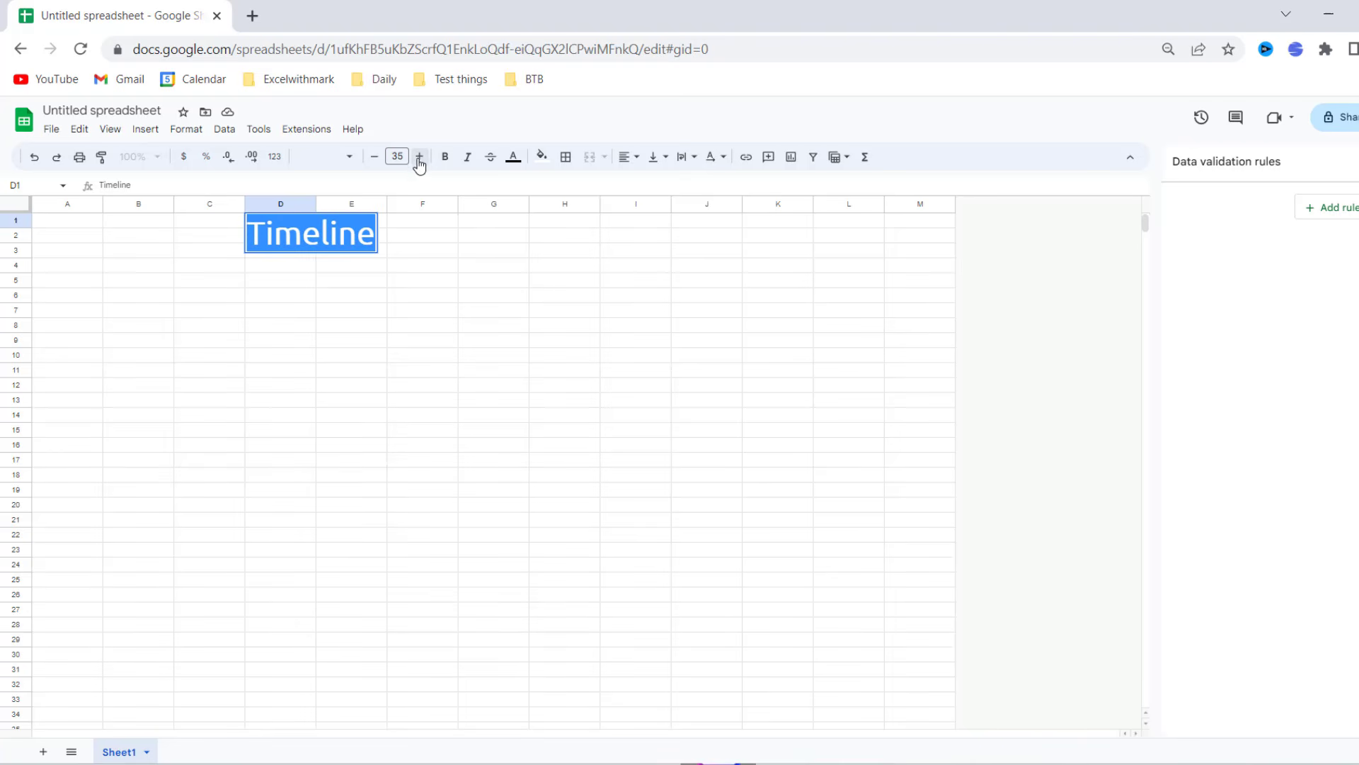
pyautogui.click(396, 157)
pyautogui.press('BackSpace')
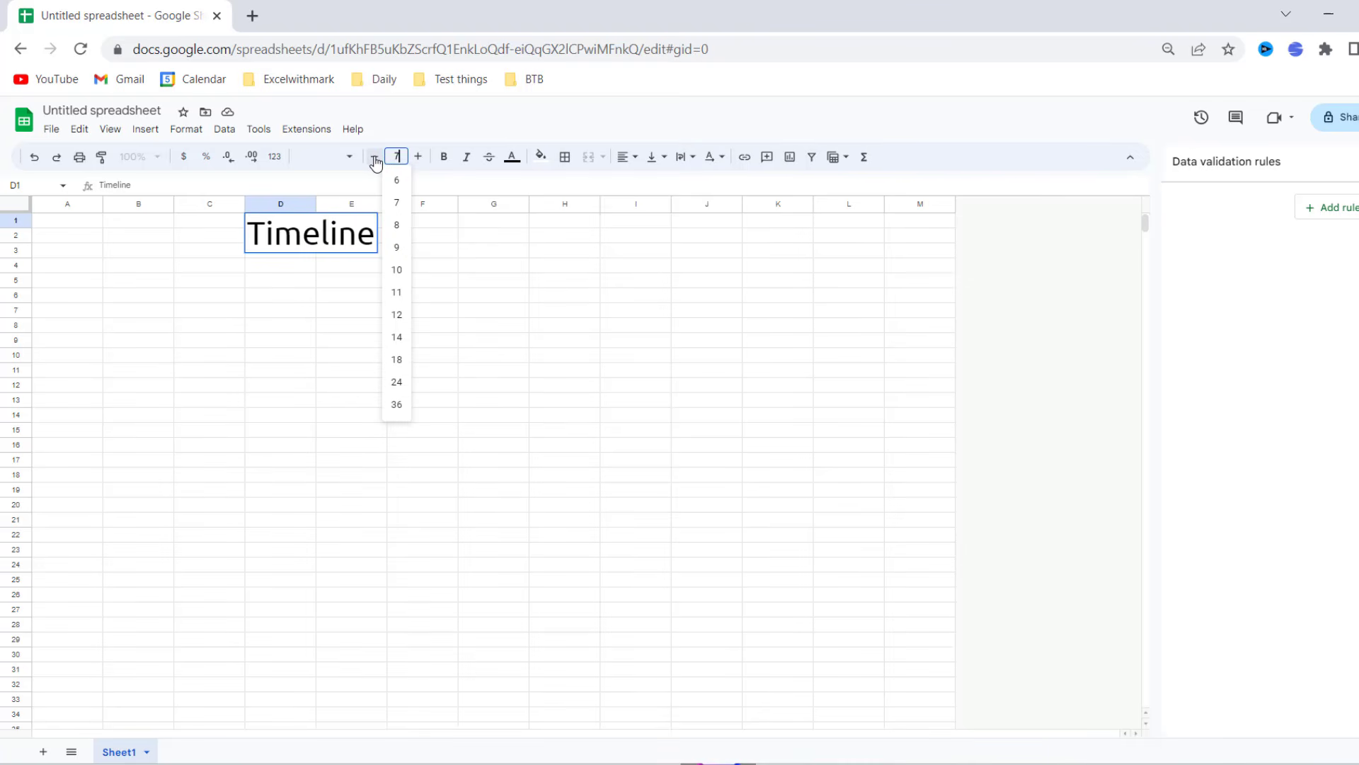
pyautogui.write('75')
pyautogui.press('Return')
pyautogui.click(460, 425)
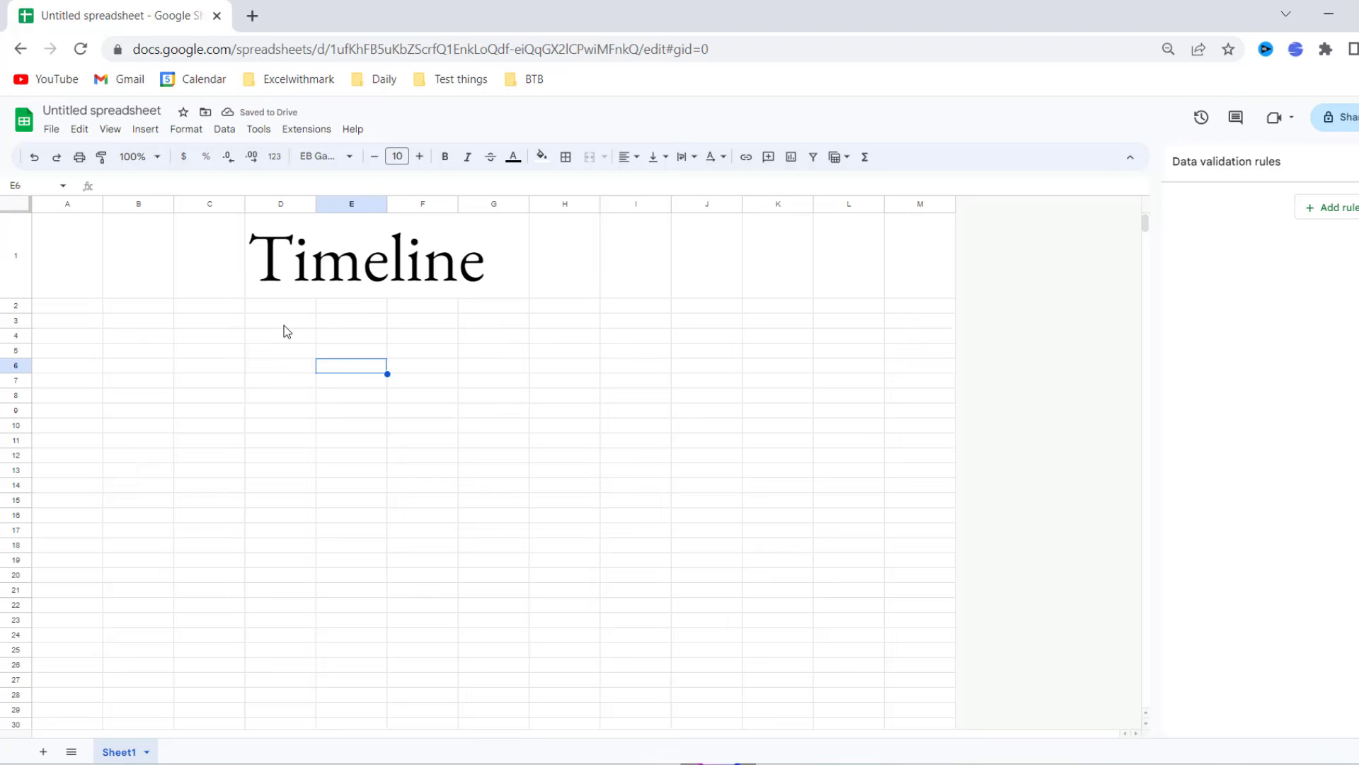
# - Enter the subtitle Wedding Day in D2 and enlarge its text slightly
pyautogui.click(286, 305)
pyautogui.write('Wedd')
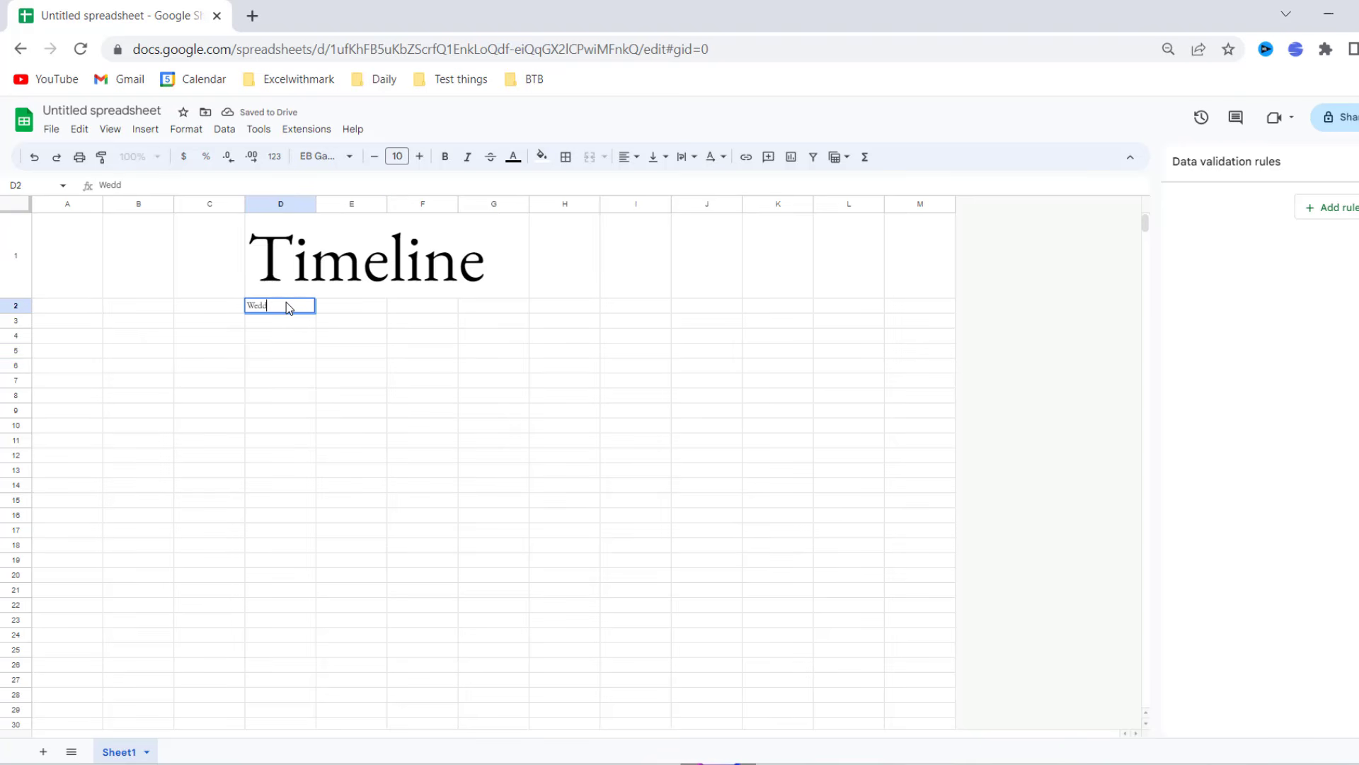
pyautogui.write('ing Day')
pyautogui.click(420, 156)
pyautogui.click(419, 157)
pyautogui.click(420, 156)
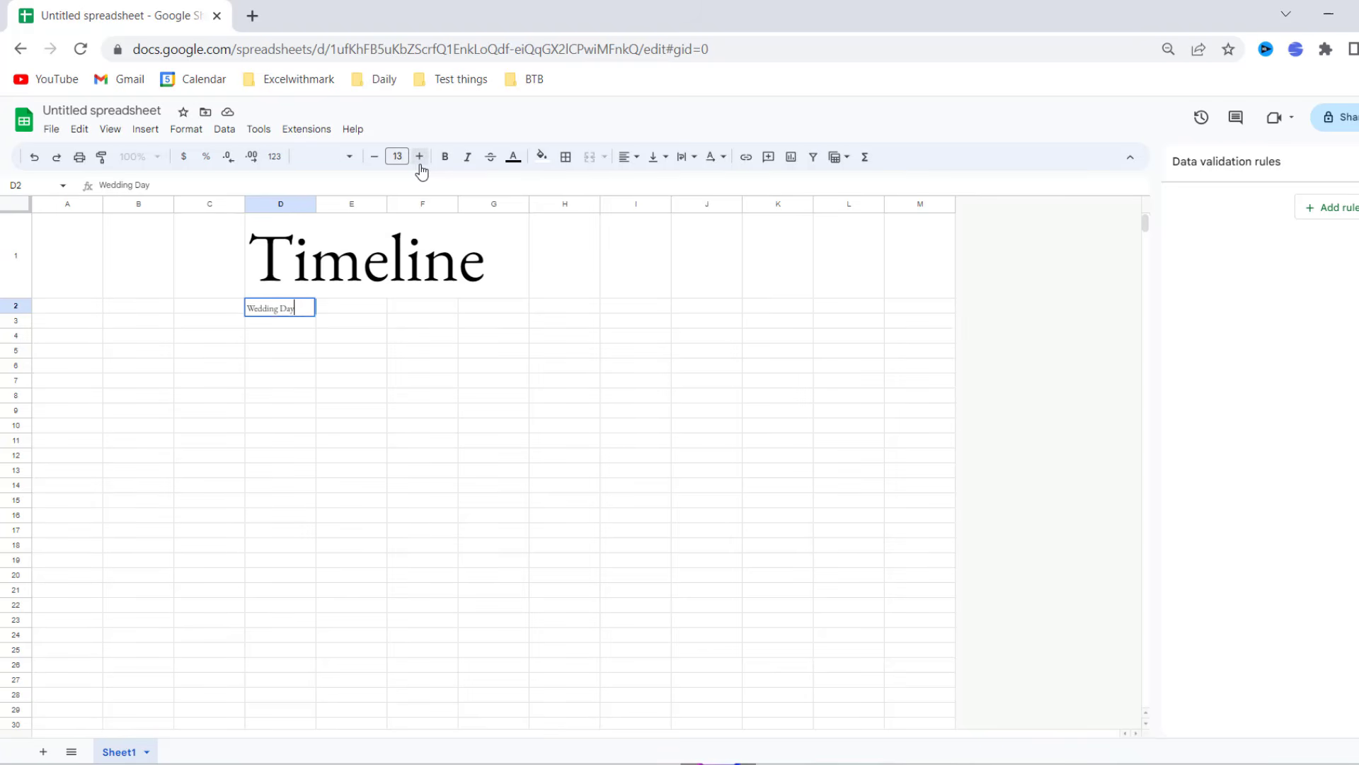
pyautogui.click(420, 157)
pyautogui.click(420, 157)
pyautogui.click(118, 341)
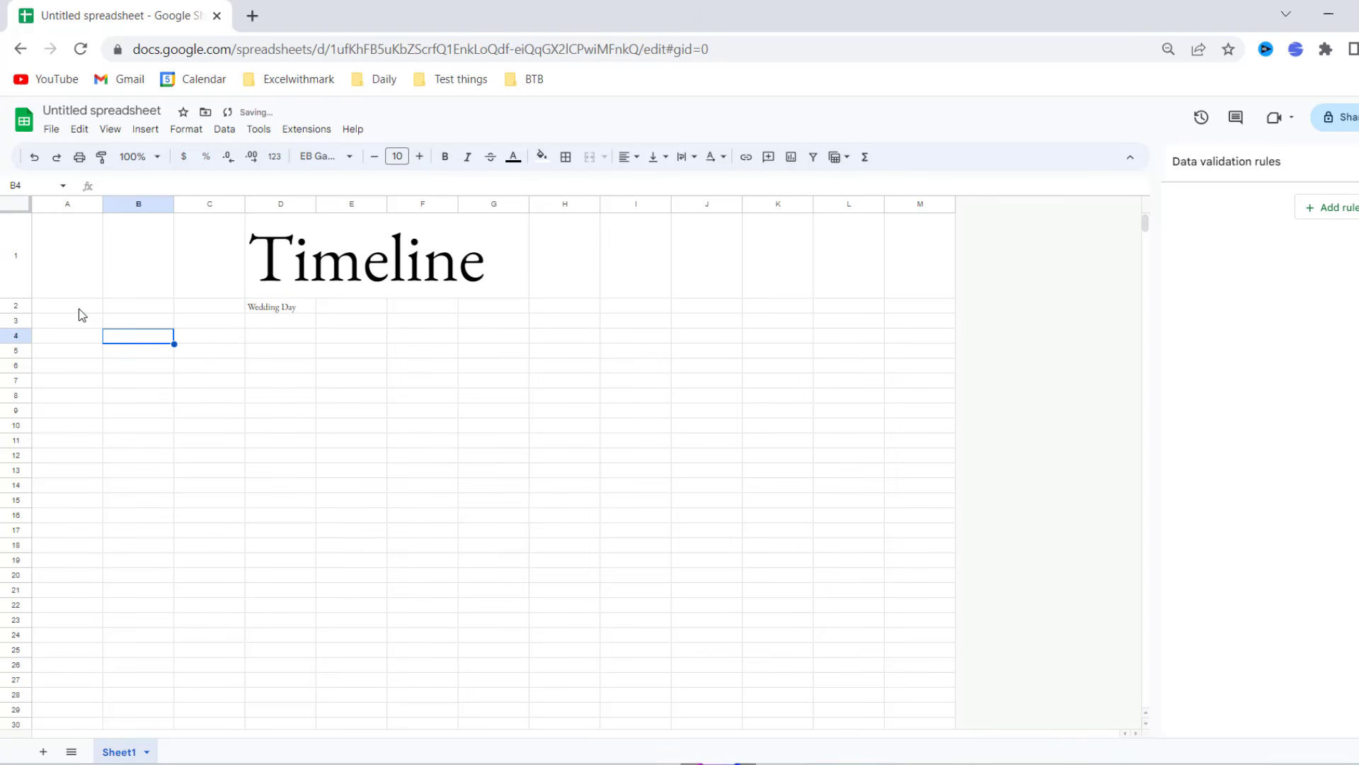
pyautogui.moveTo(79, 311); pyautogui.dragTo(670, 312)
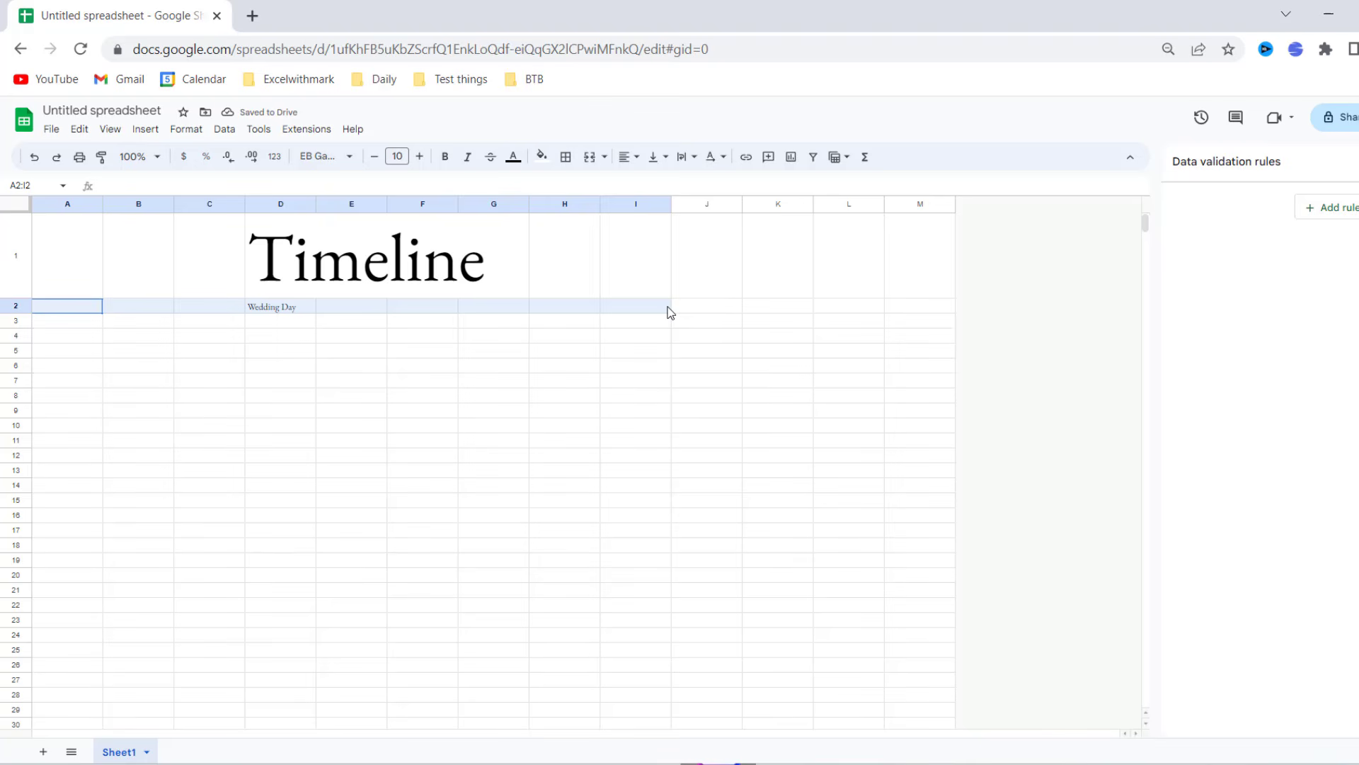
pyautogui.click(422, 395)
# - Fill A3:F3 with headers Time, Event, Location, Person 1, Person 2, Person 3
pyautogui.click(88, 325)
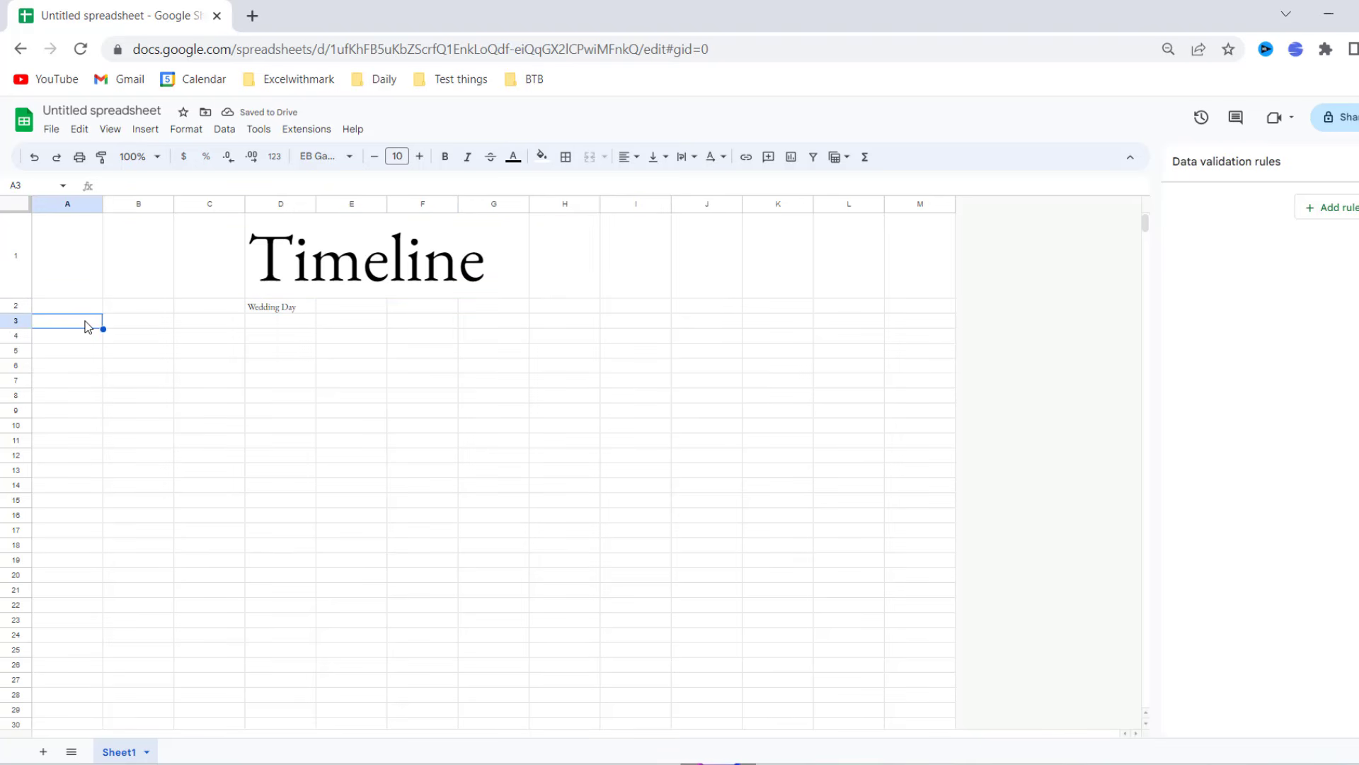
pyautogui.write('Time')
pyautogui.press('Tab')
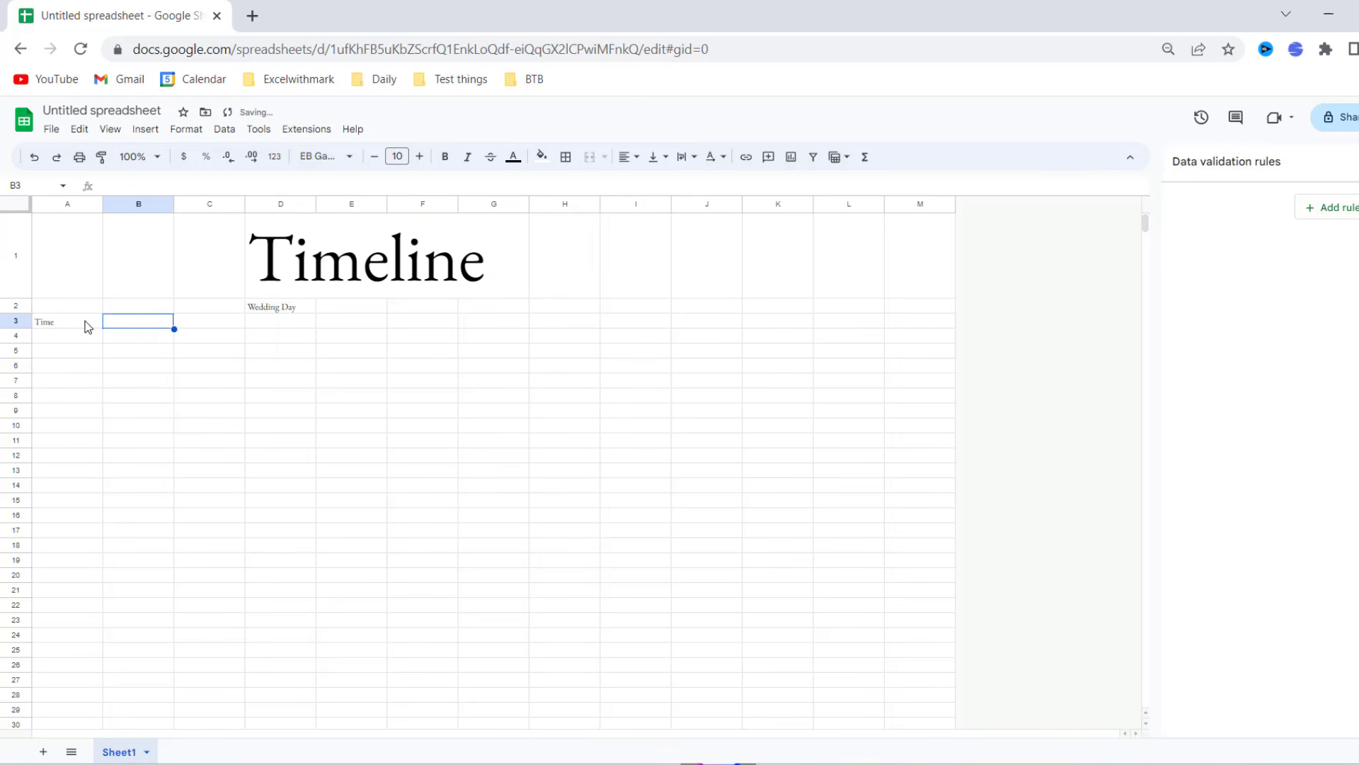
pyautogui.write('Event')
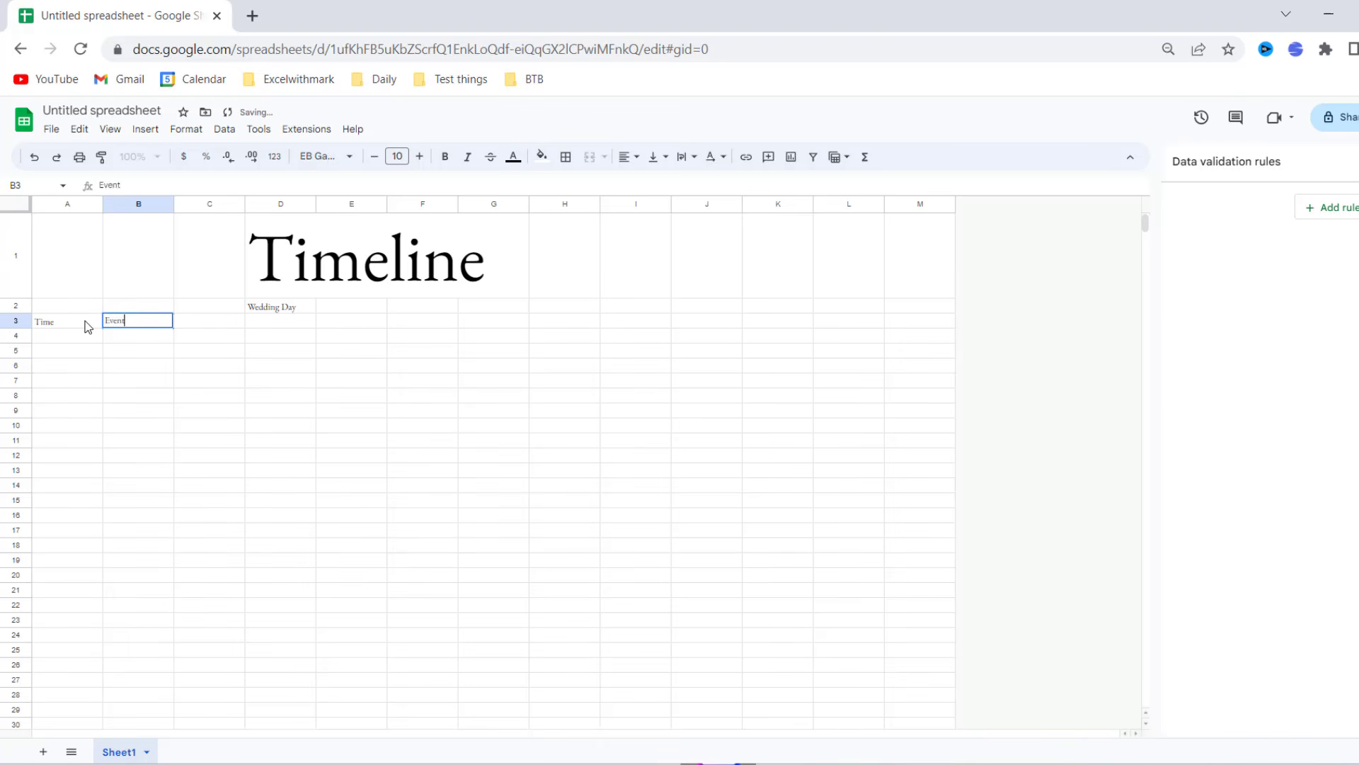
pyautogui.press('Tab')
pyautogui.write('Iocatio')
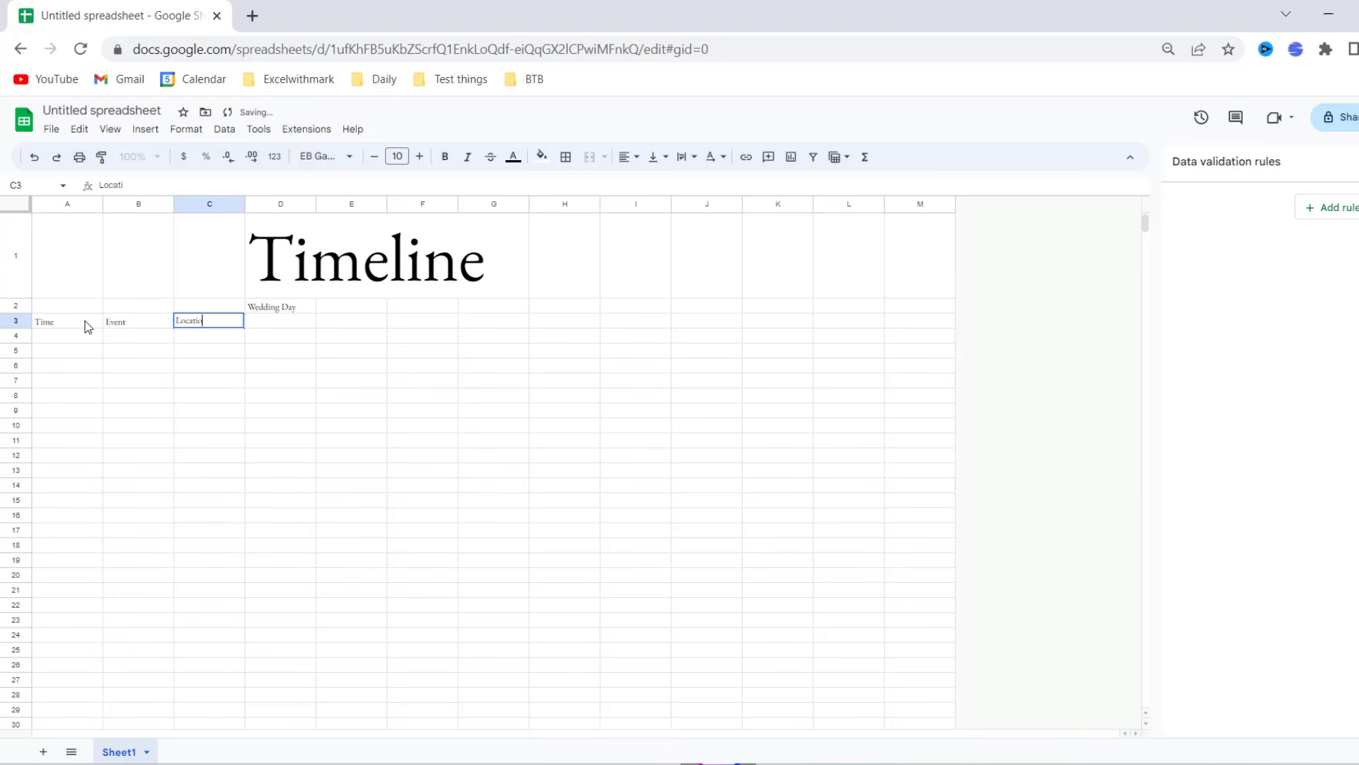
pyautogui.write('n')
pyautogui.press('Tab')
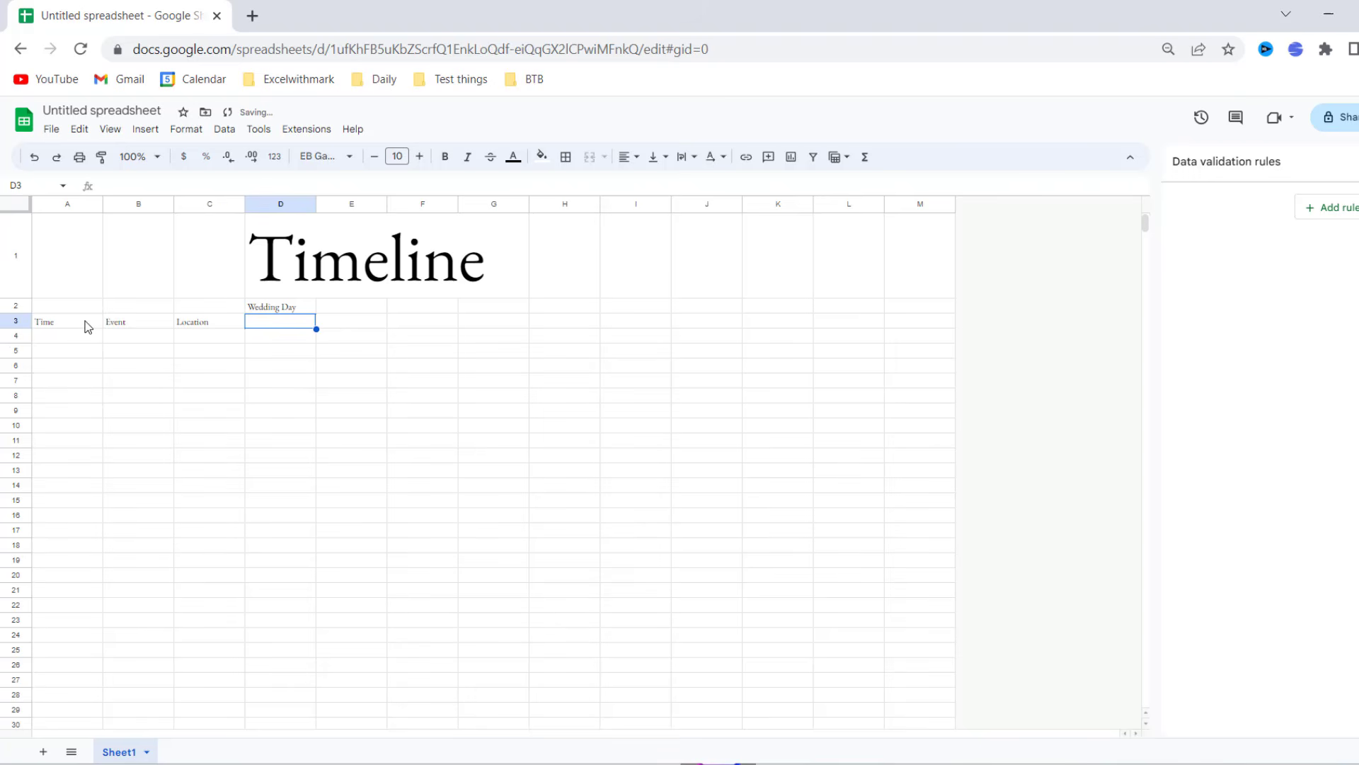
pyautogui.write('Person 1')
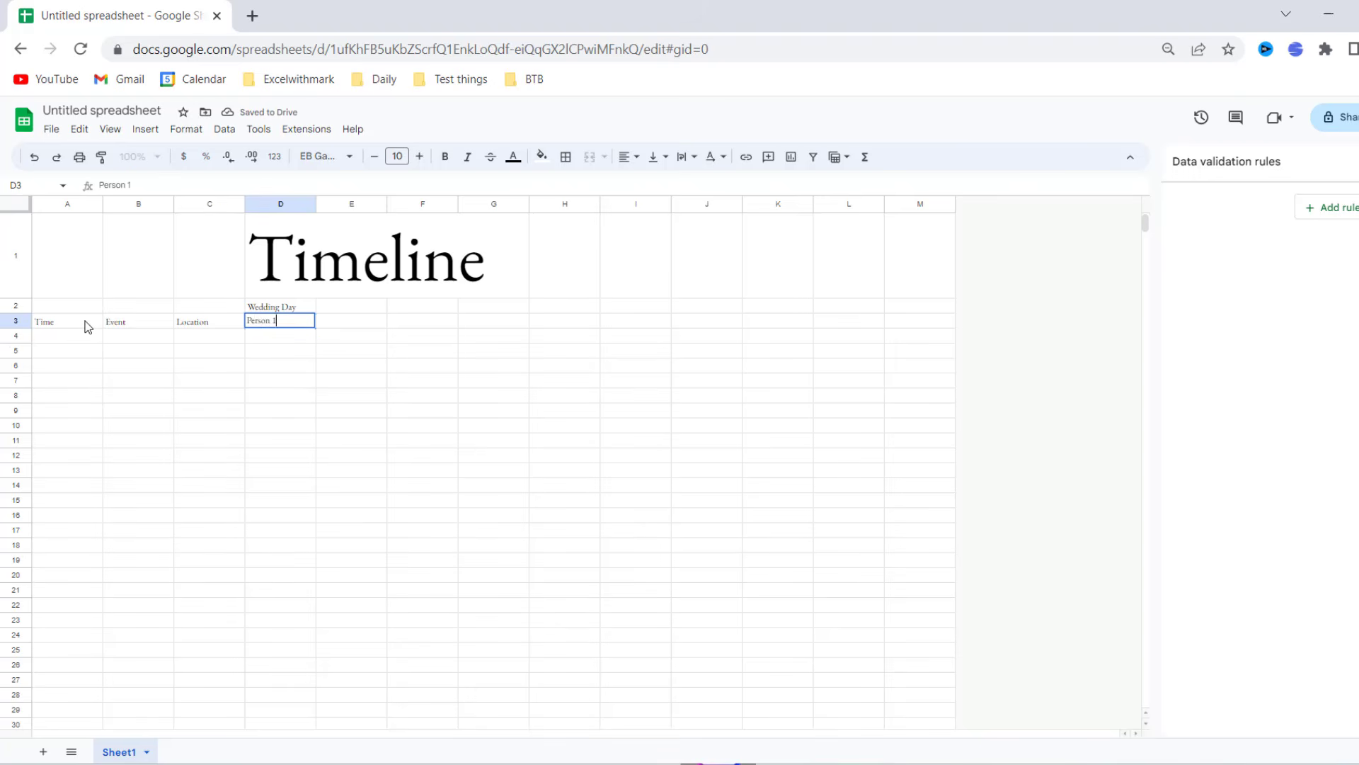
pyautogui.press('Tab')
pyautogui.write('Perso')
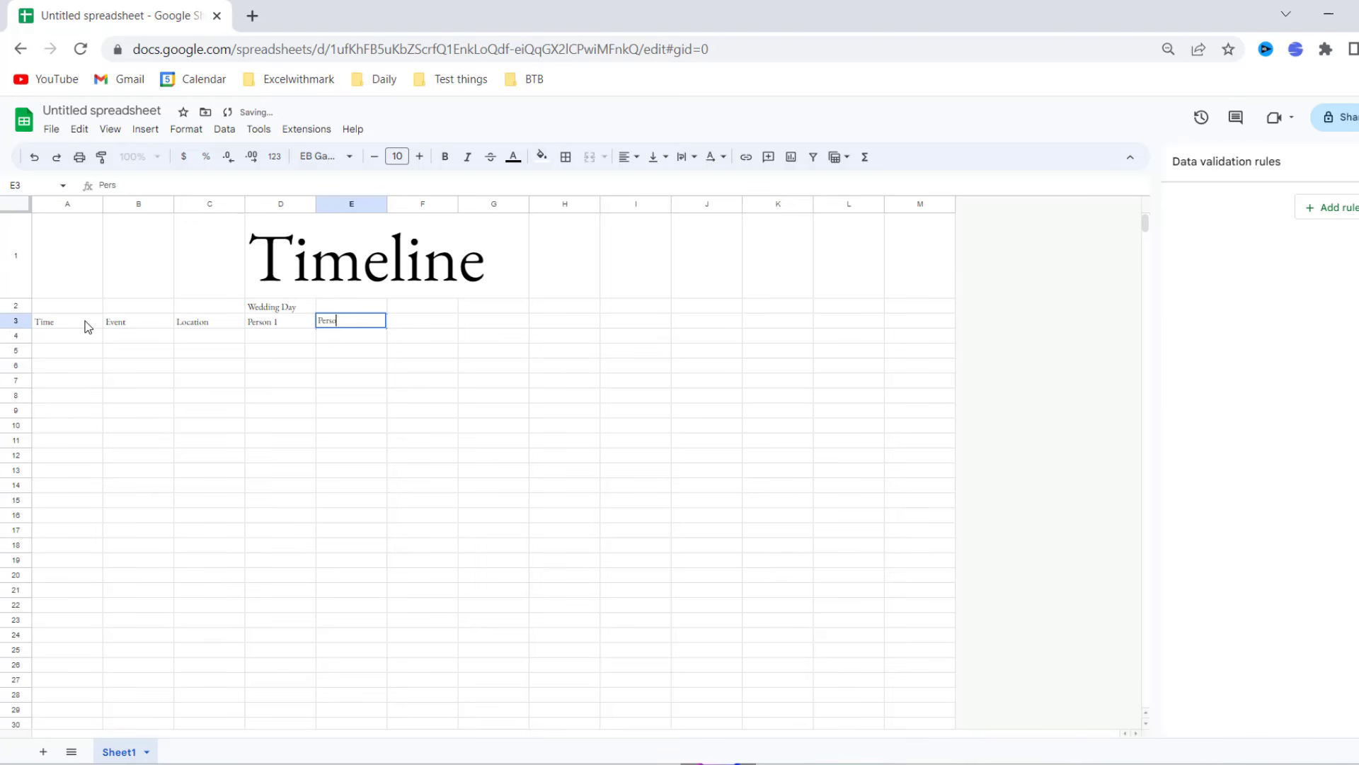
pyautogui.write('n 2')
pyautogui.press('Tab')
pyautogui.write('Person 3')
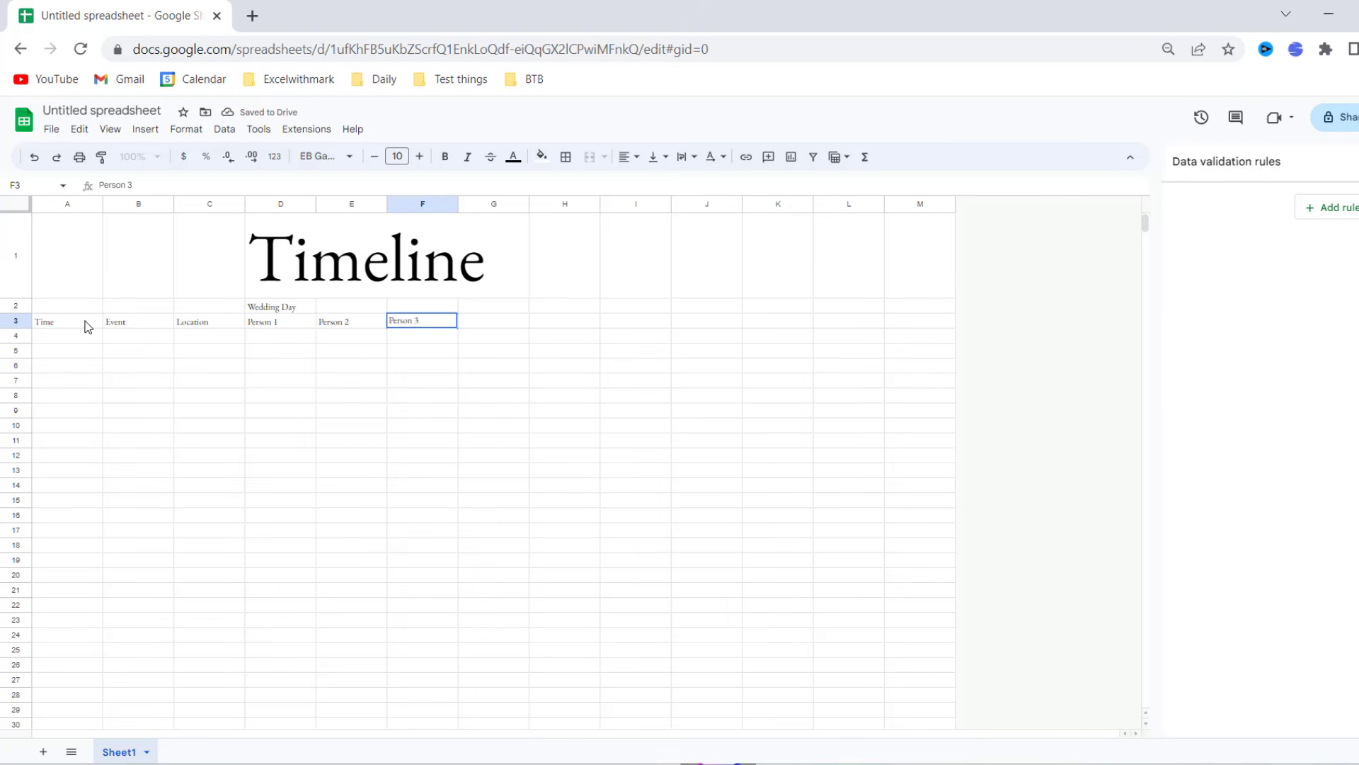
pyautogui.press('Tab')
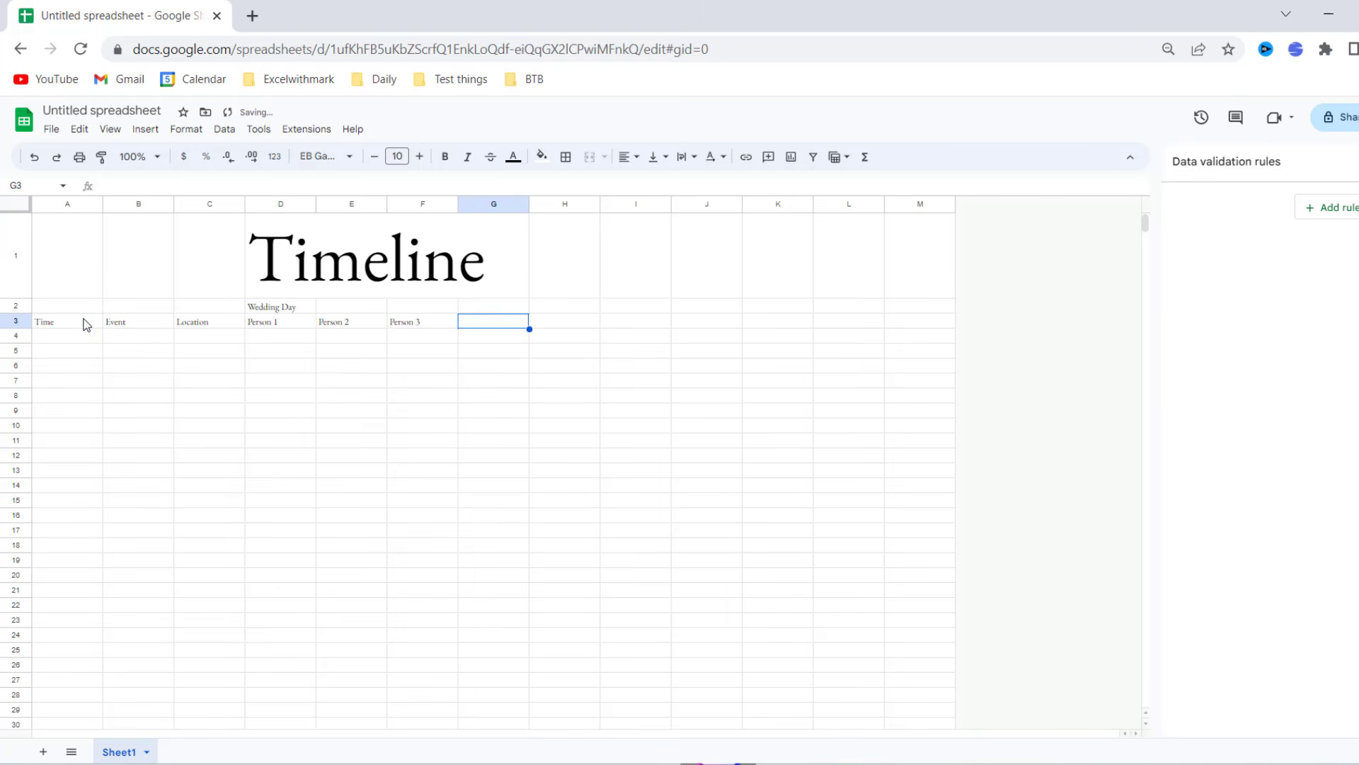
# - Enlarge the row 3 headers Time through Person 3 and centre them
pyautogui.moveTo(86, 322); pyautogui.dragTo(416, 326)
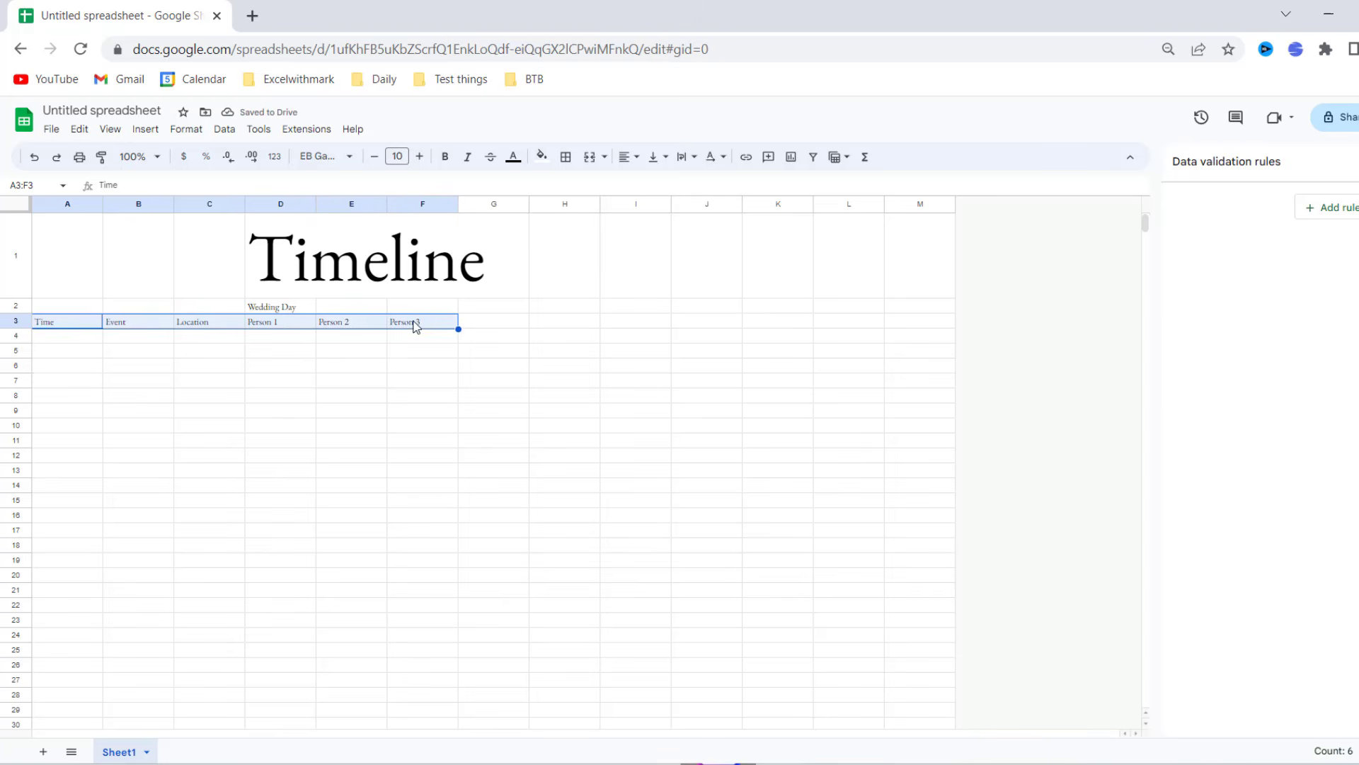
pyautogui.click(420, 156)
pyautogui.click(419, 156)
pyautogui.click(420, 156)
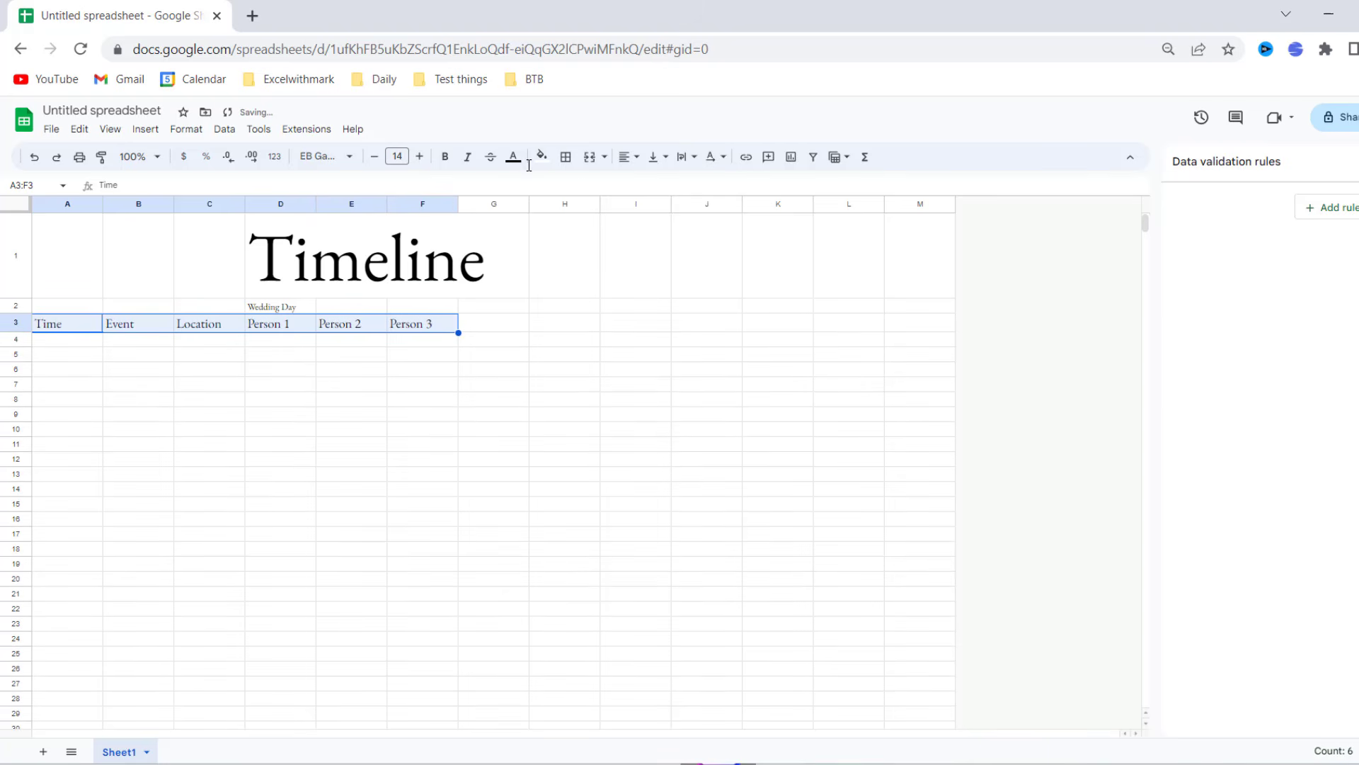
pyautogui.click(623, 162)
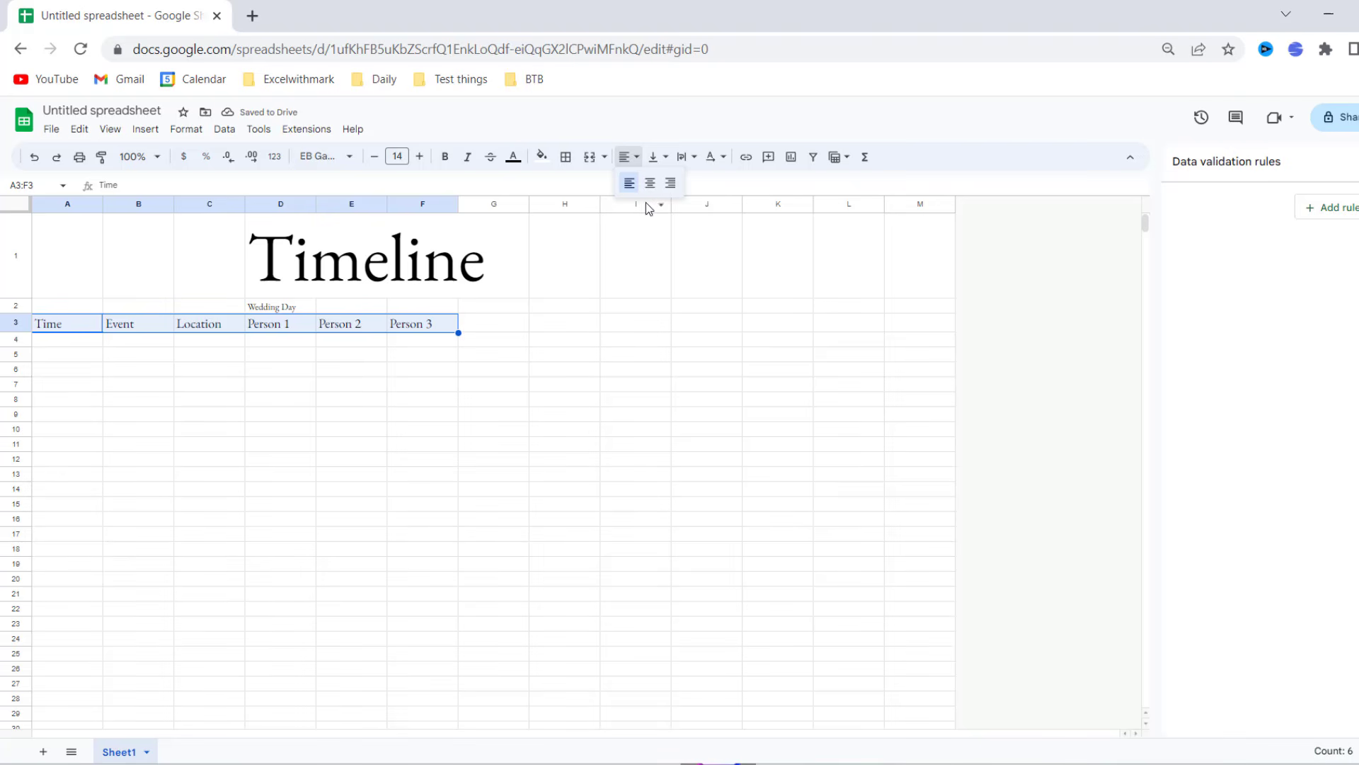
pyautogui.click(649, 183)
# - Raise Wedding Day to size 14, merge C2:D2 and centre it
pyautogui.click(272, 310)
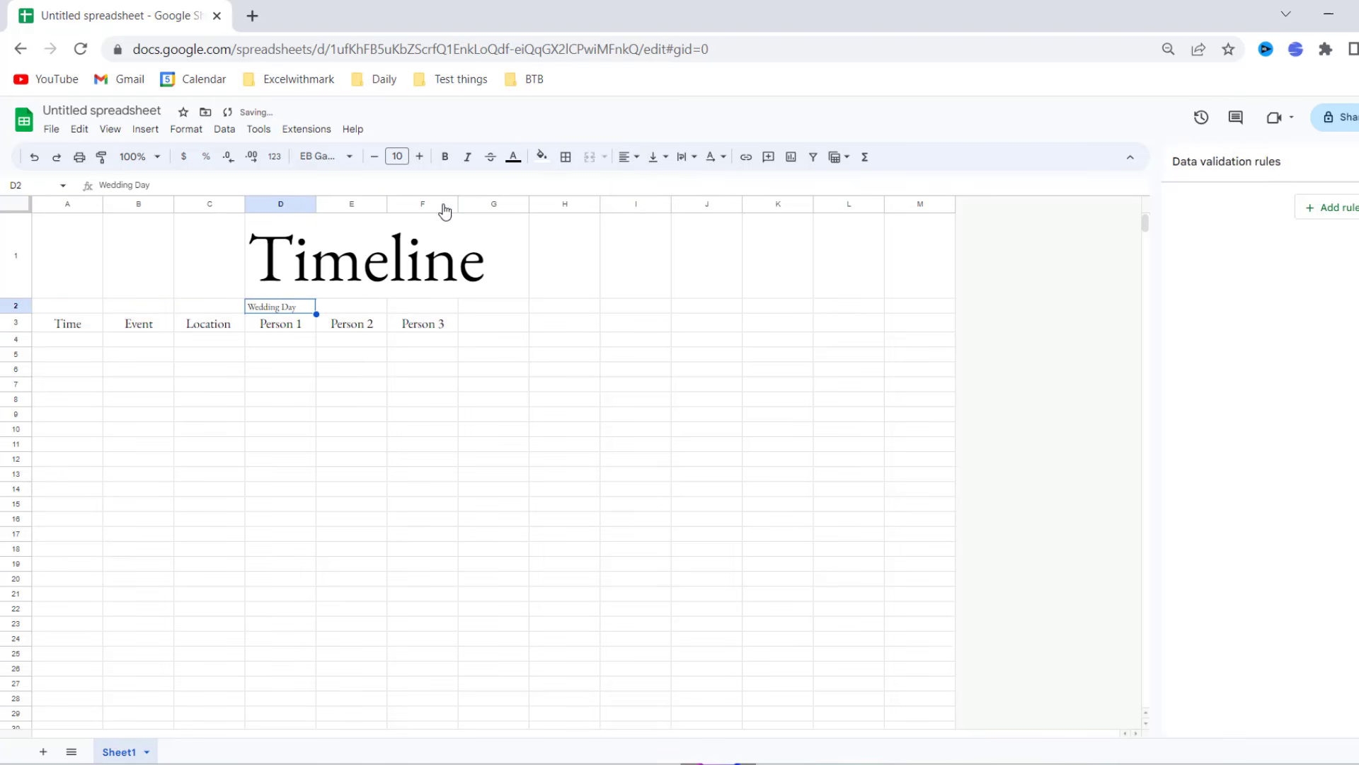
pyautogui.click(422, 157)
pyautogui.click(422, 158)
pyautogui.click(422, 157)
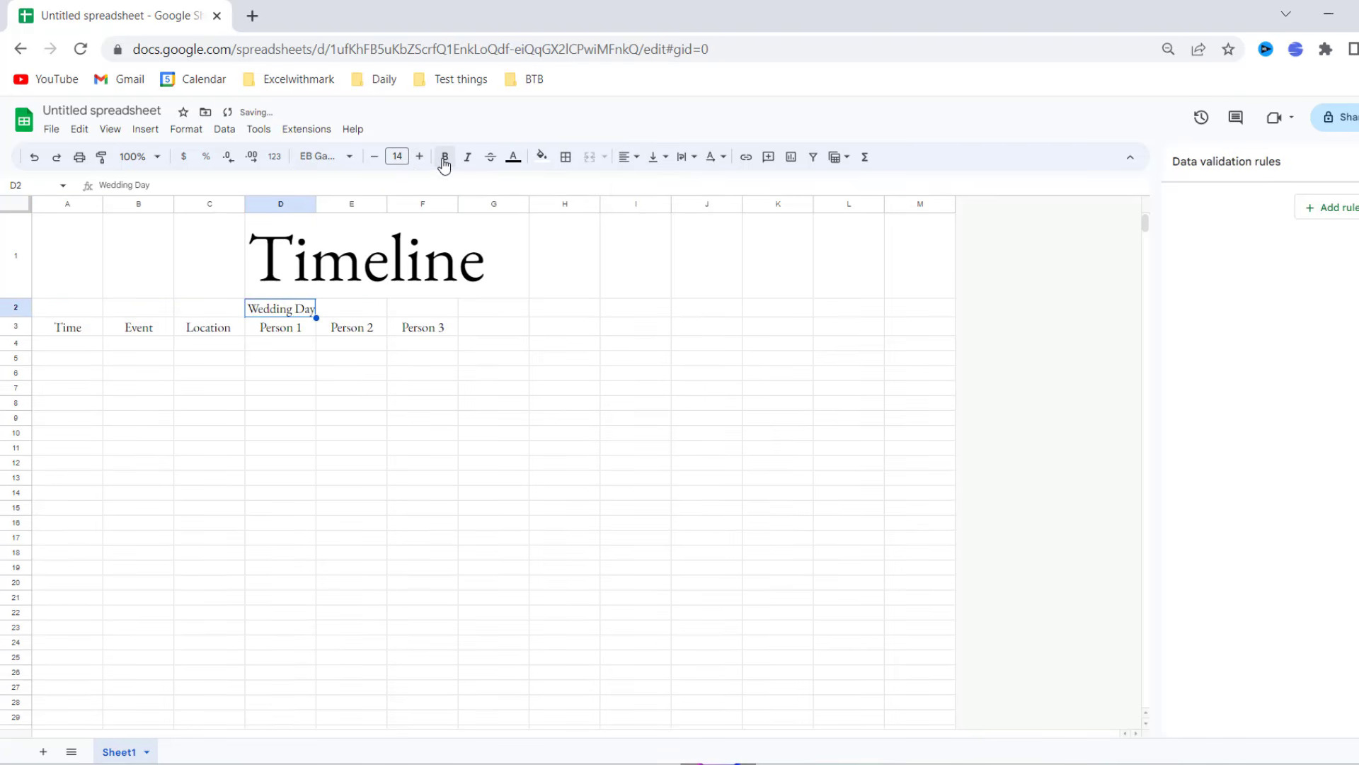
pyautogui.moveTo(231, 310); pyautogui.dragTo(288, 311)
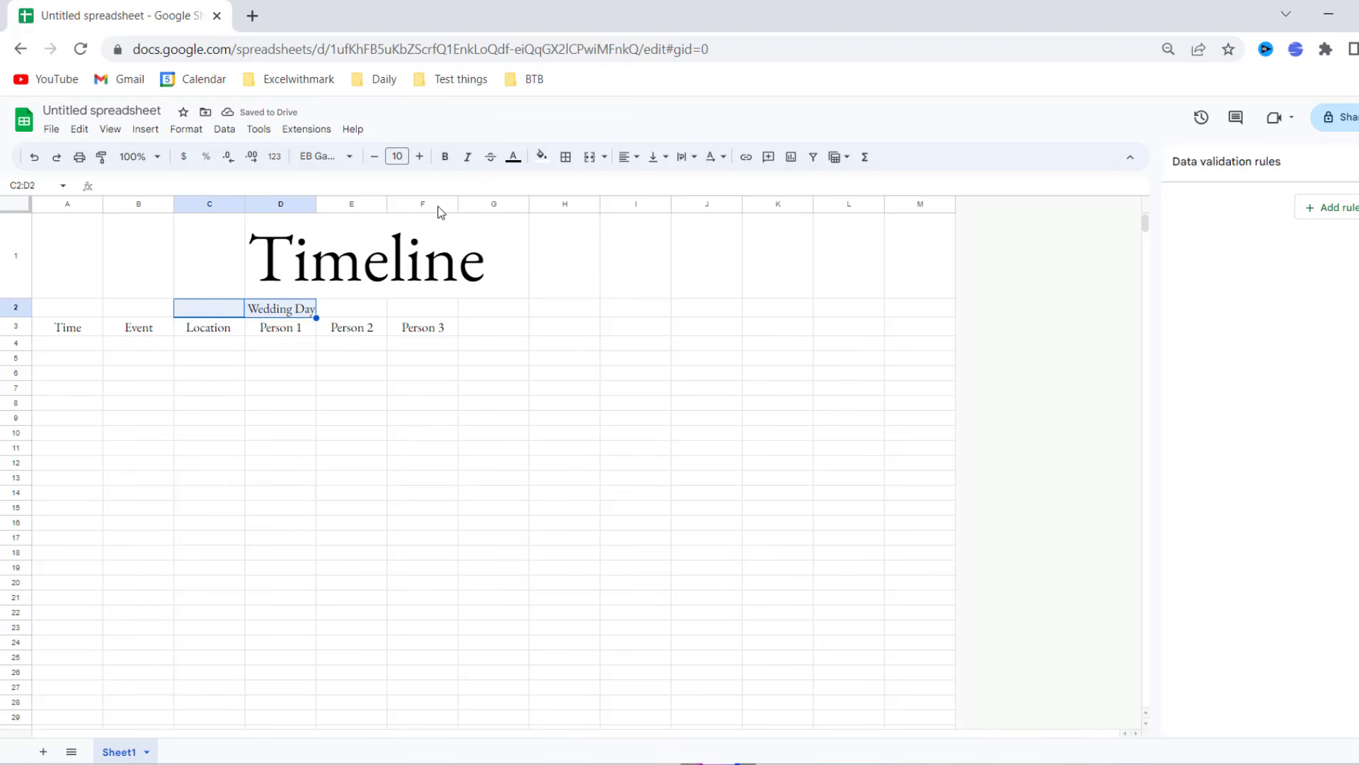
pyautogui.click(589, 157)
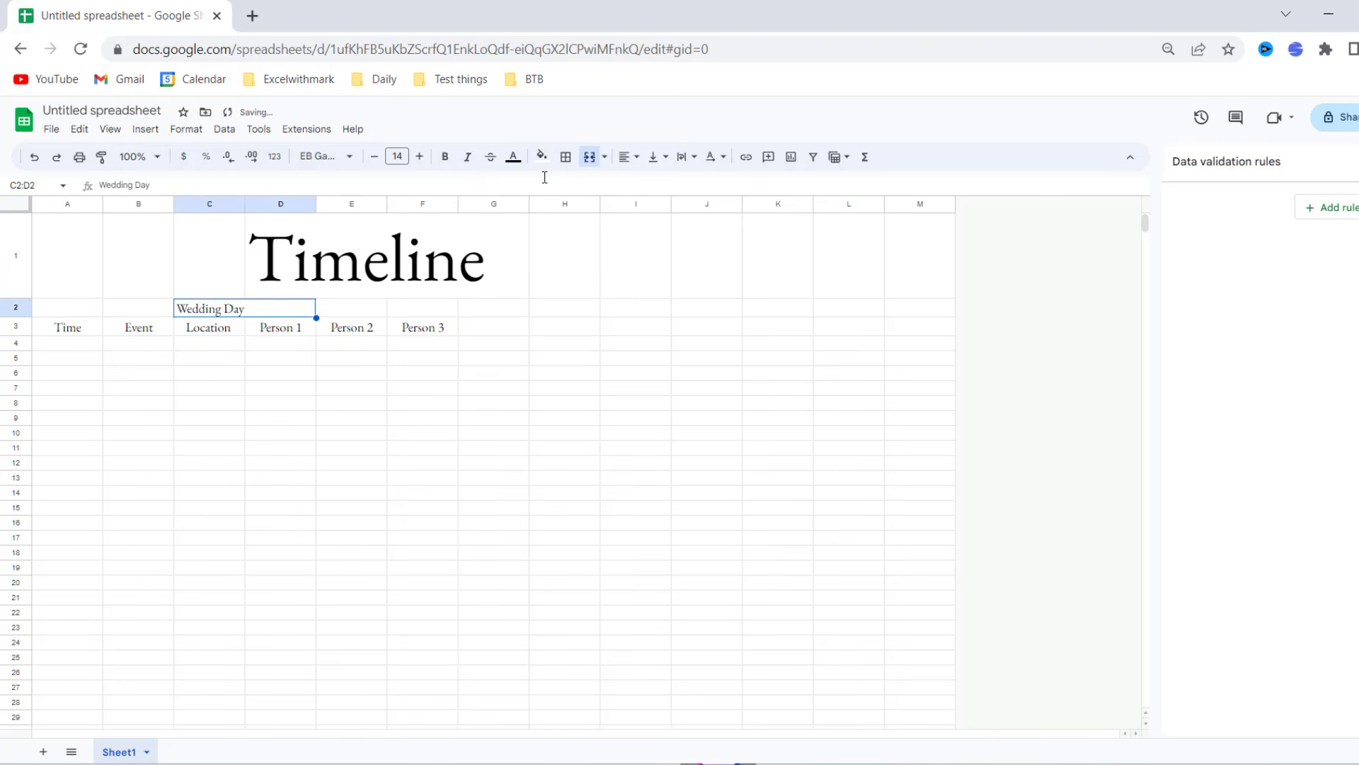
pyautogui.click(625, 157)
pyautogui.click(650, 183)
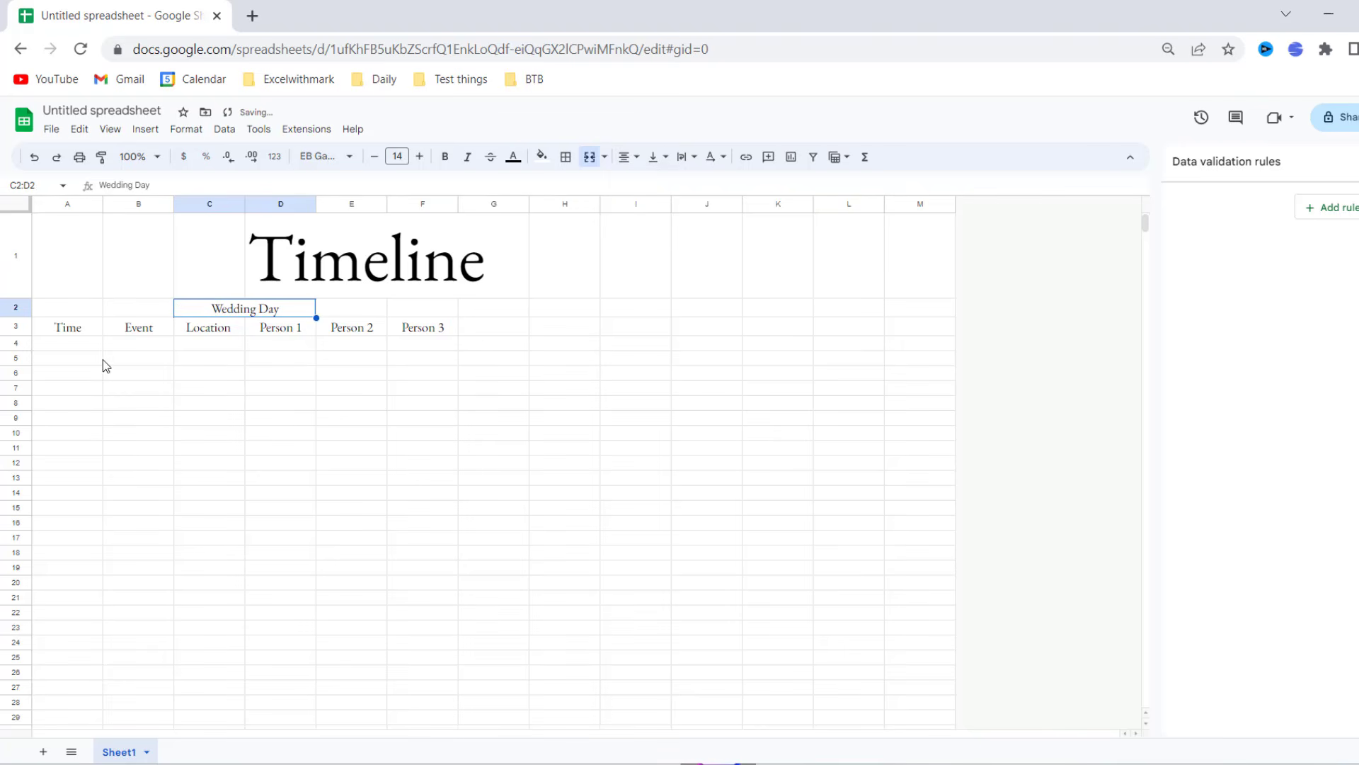
pyautogui.click(114, 376)
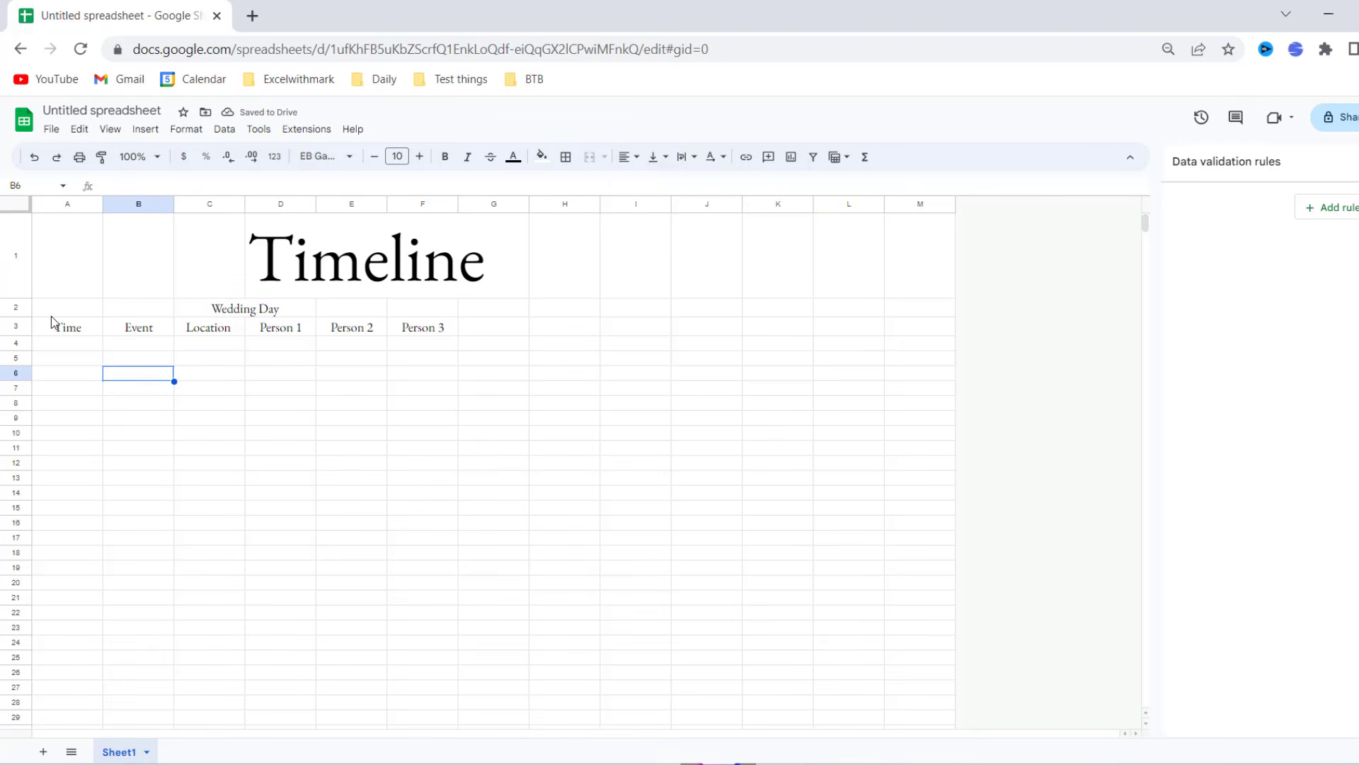
pyautogui.click(855, 326)
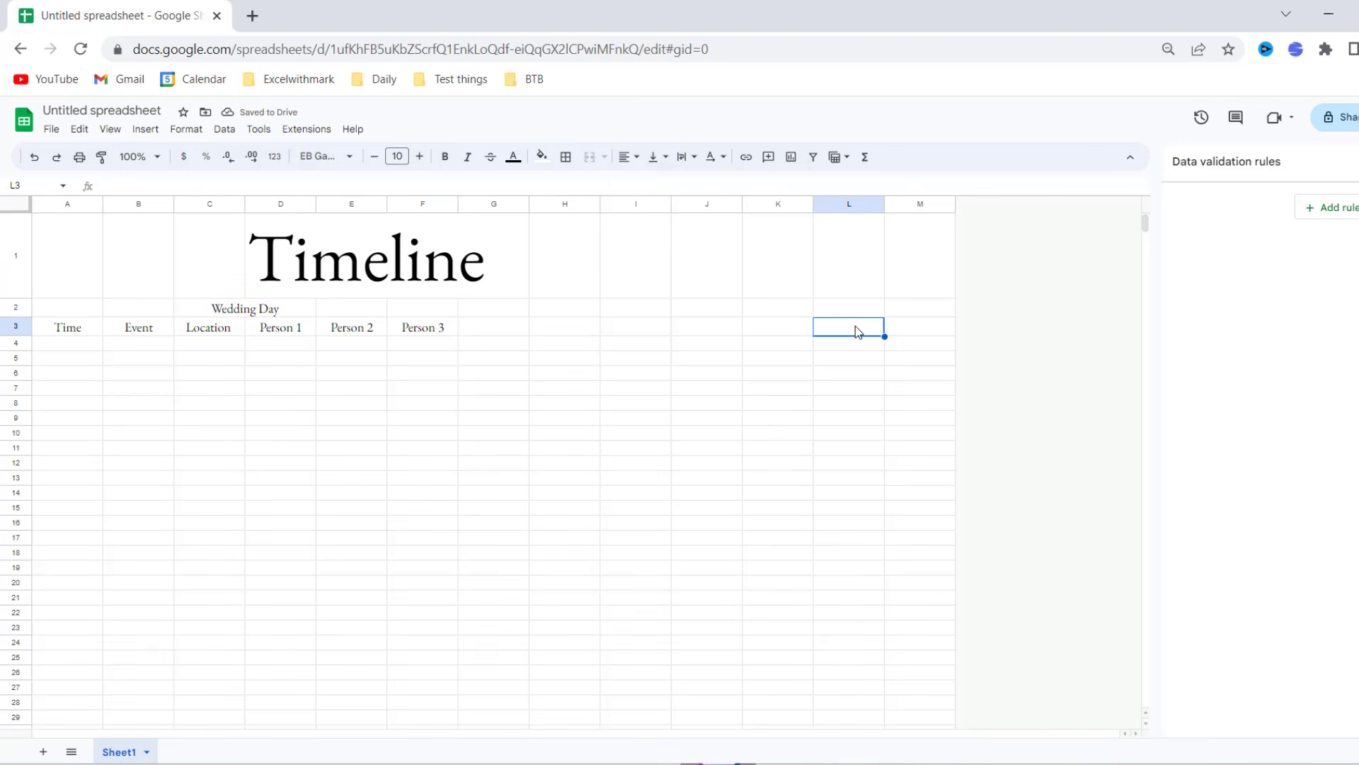
# - Apply the custom Hour:Minute date-time format to all of column J
pyautogui.click(708, 205)
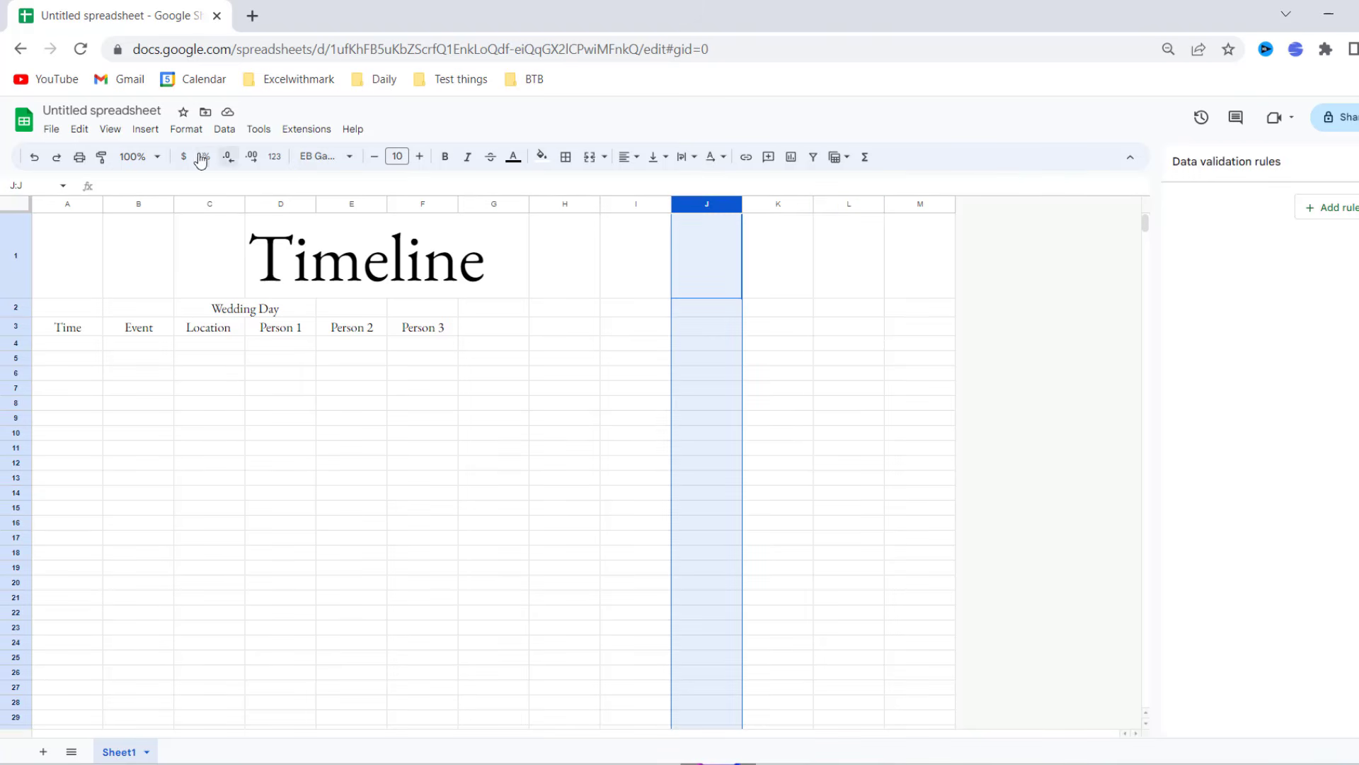
pyautogui.click(185, 129)
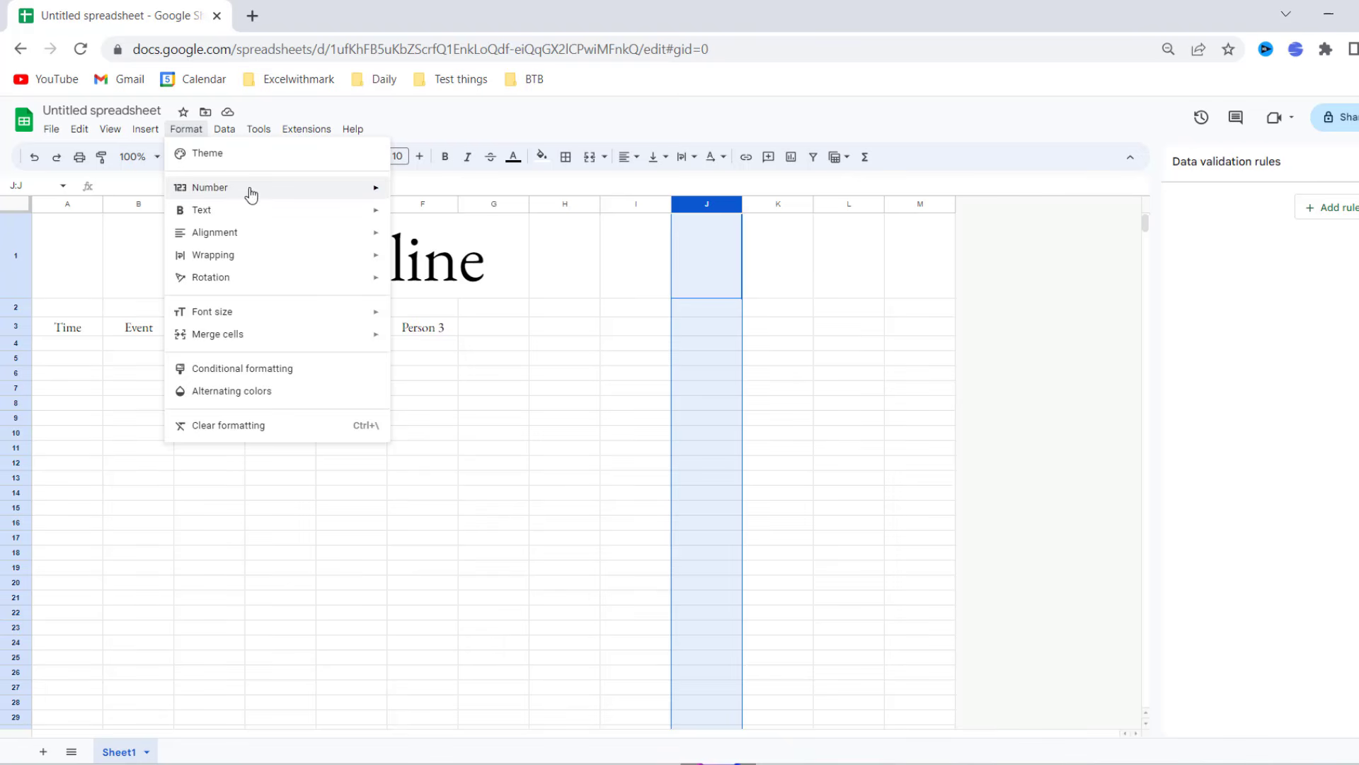
pyautogui.moveTo(248, 189)
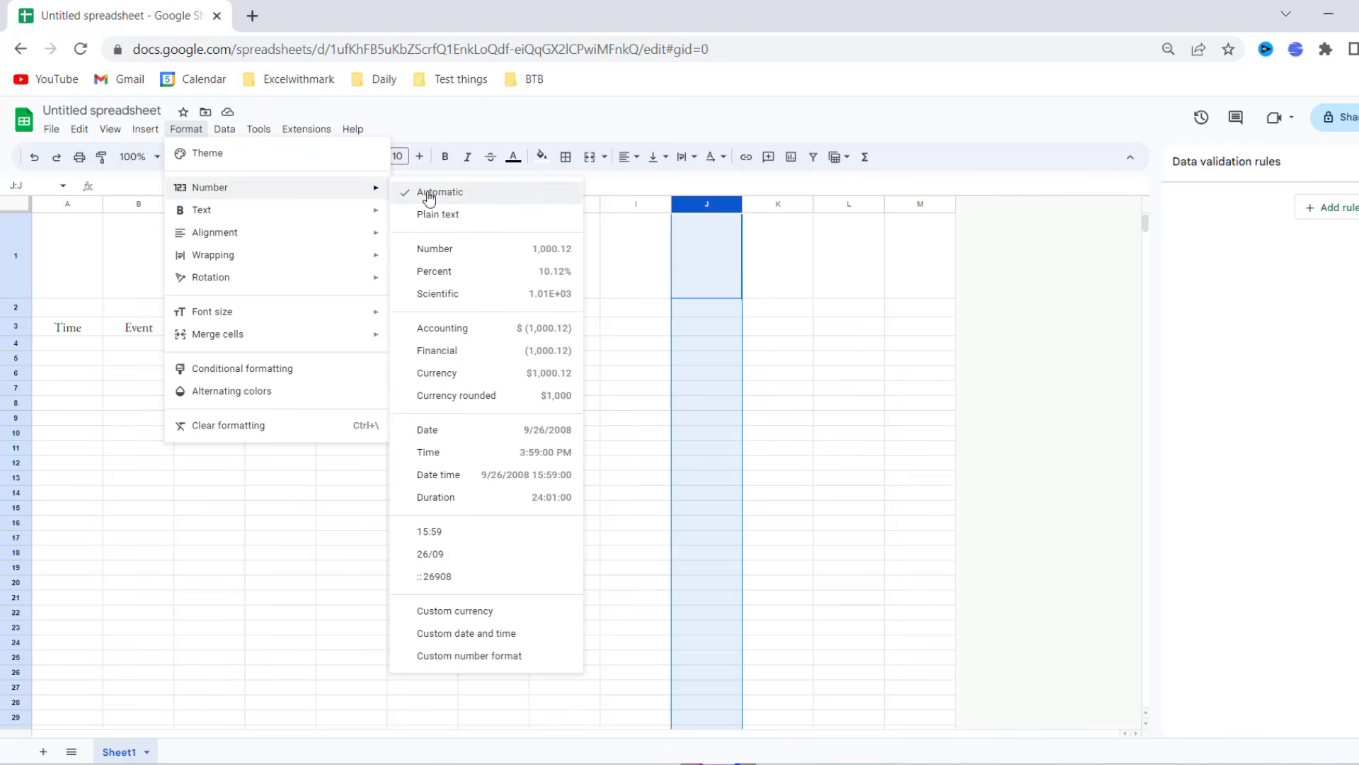
pyautogui.click(506, 642)
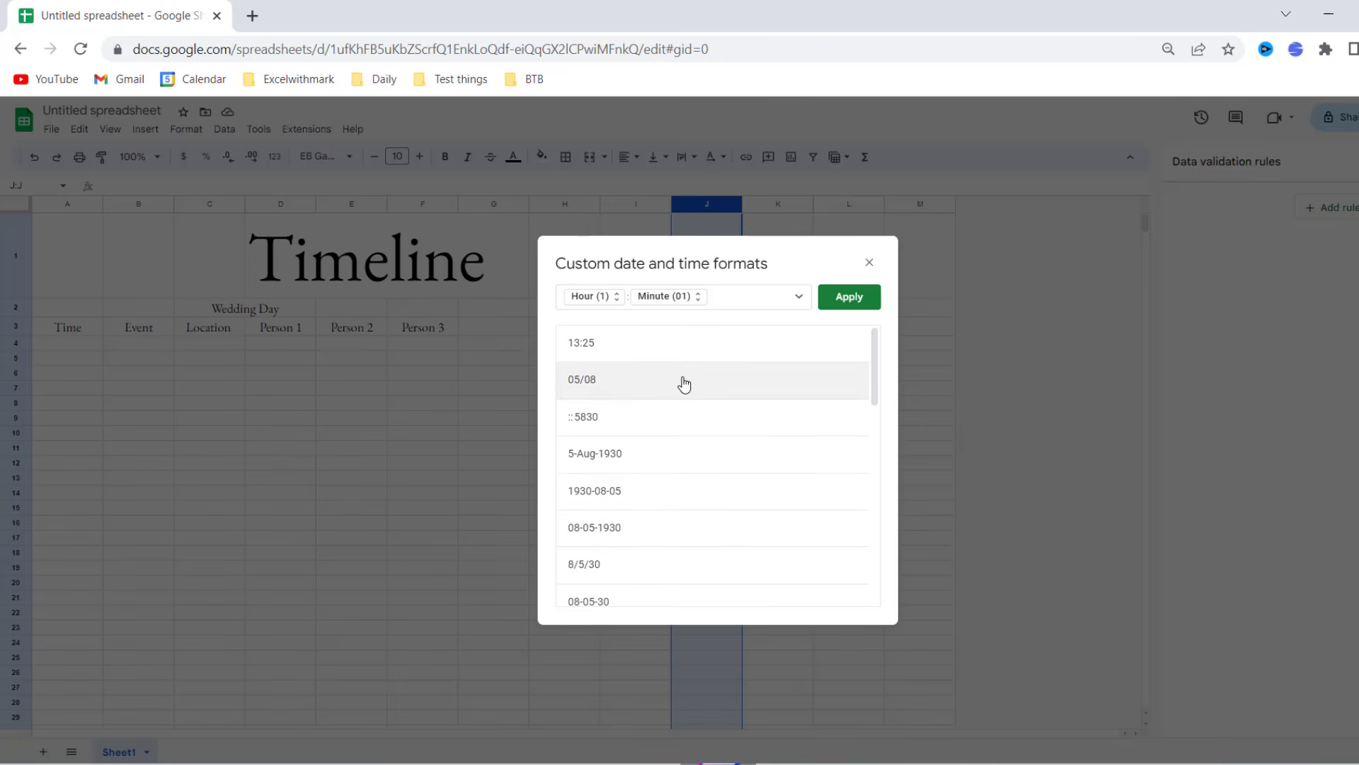
pyautogui.scroll(-4, 683, 385)
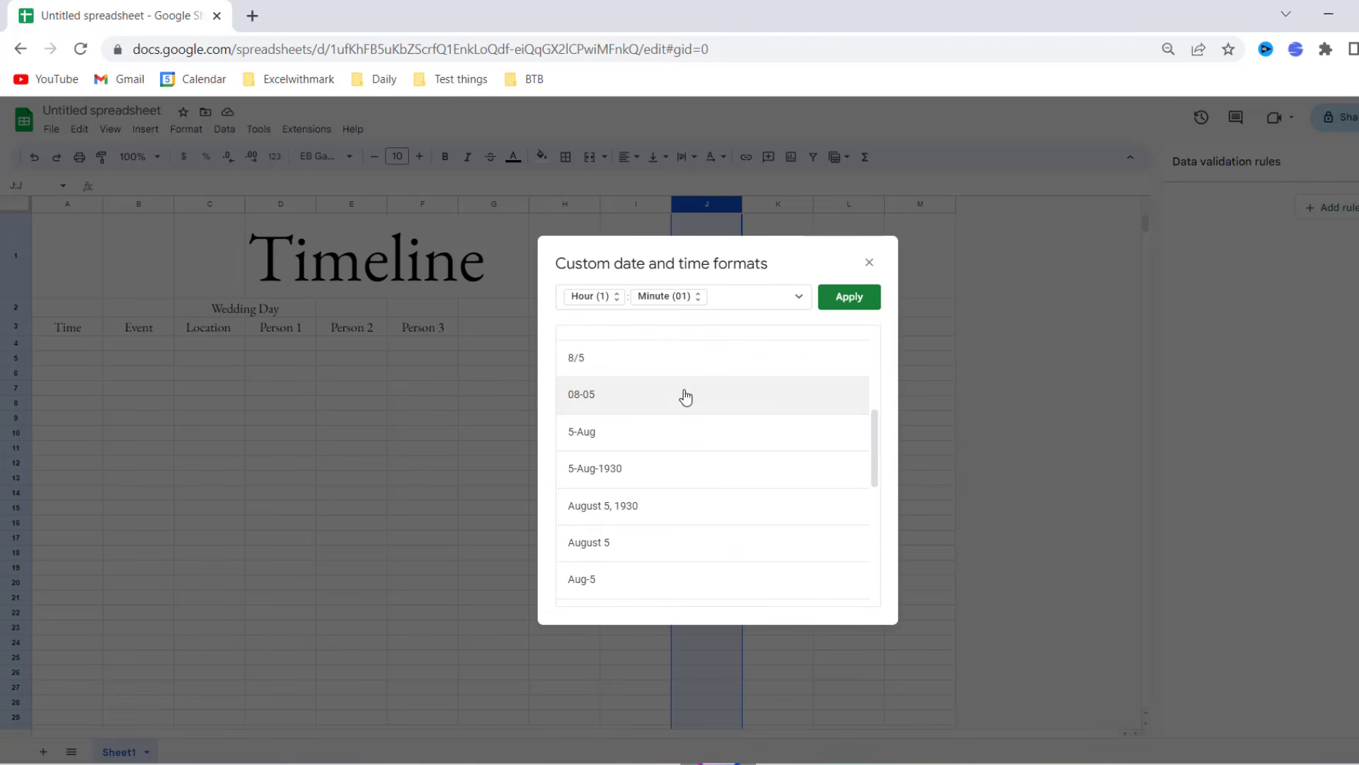
pyautogui.scroll(-4, 685, 397)
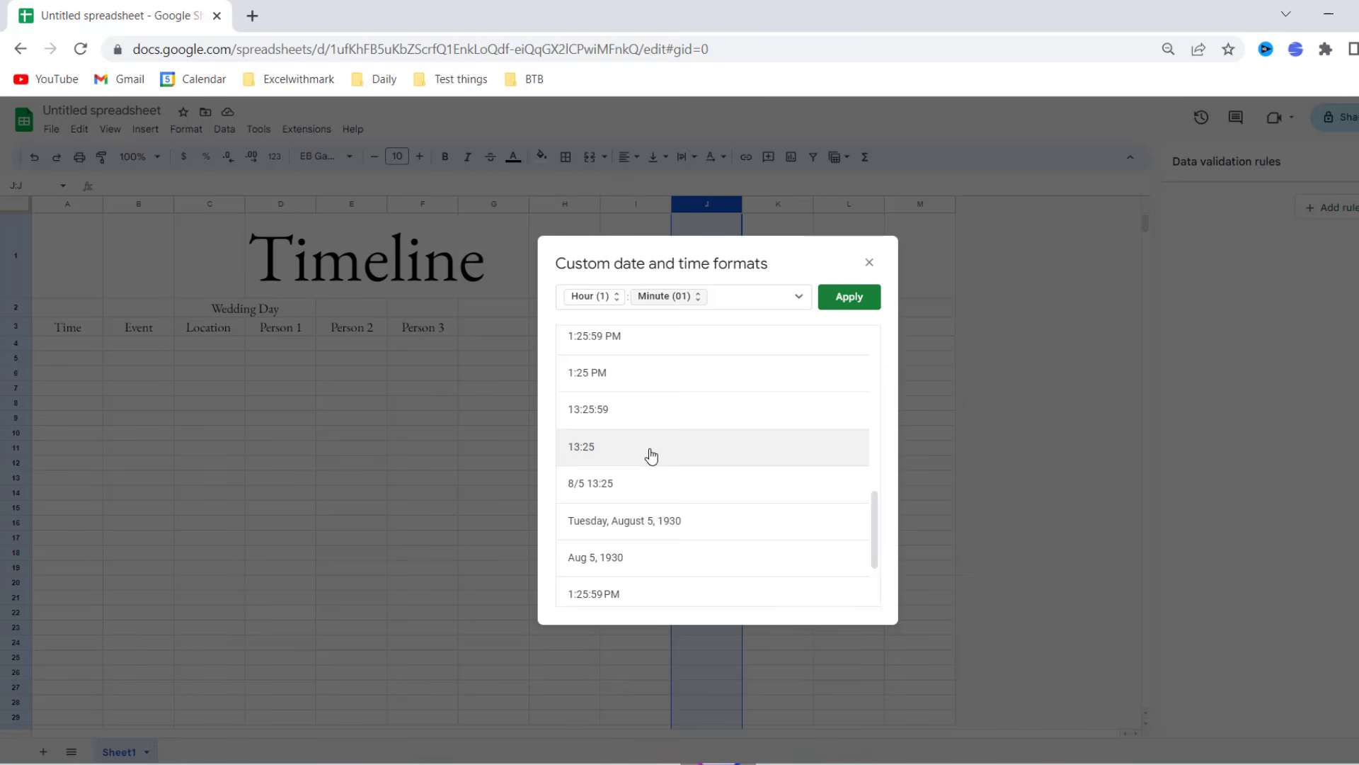
pyautogui.click(853, 291)
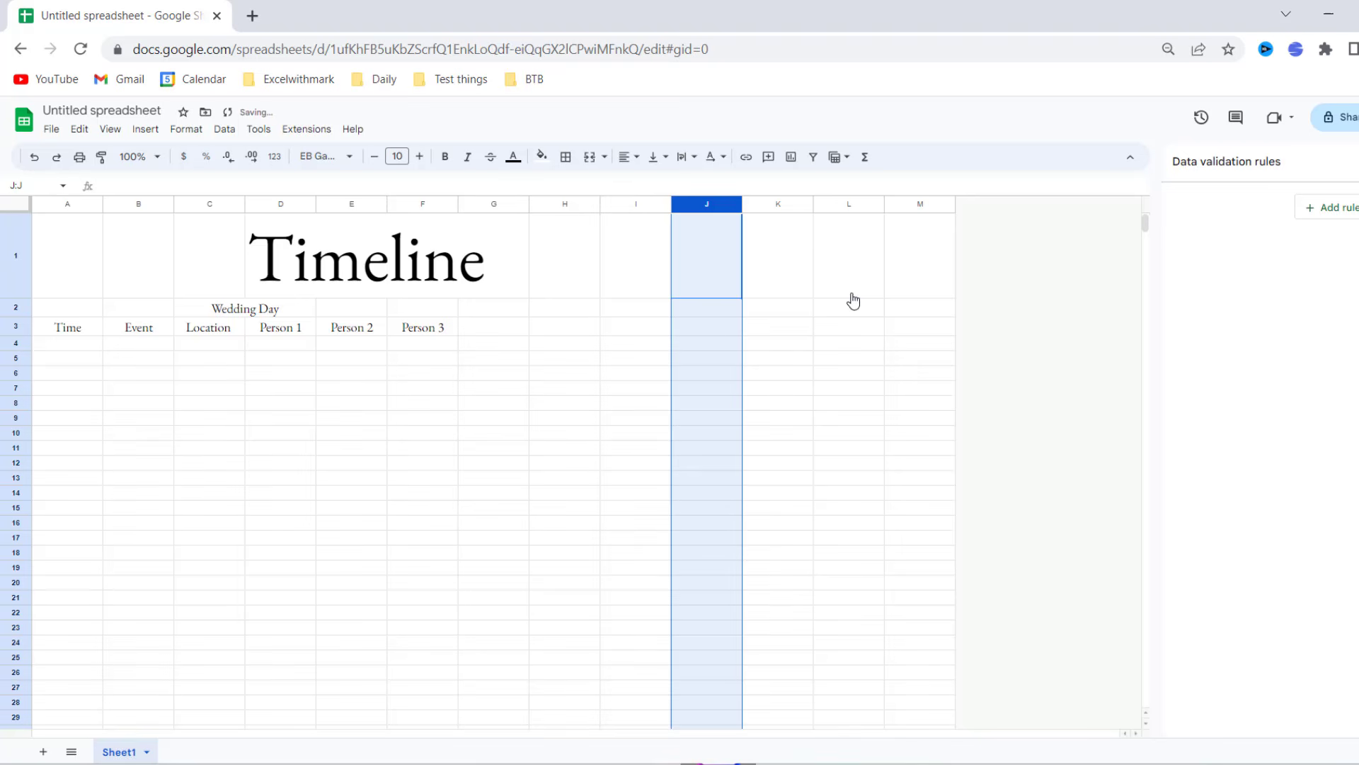
# - Label J2 Time and fill J3:J67 with times from 08:00 in 15-minute steps
pyautogui.click(716, 311)
pyautogui.write('Time')
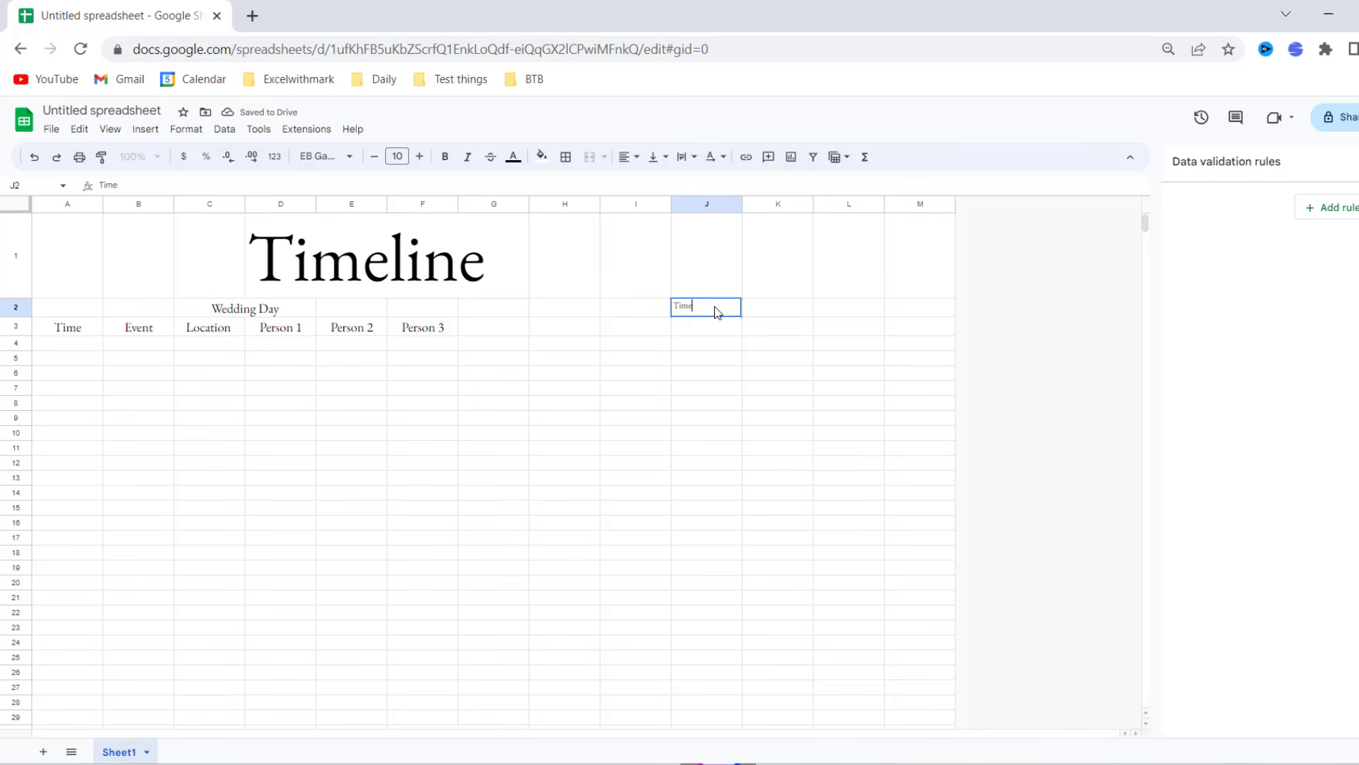
pyautogui.press('Return')
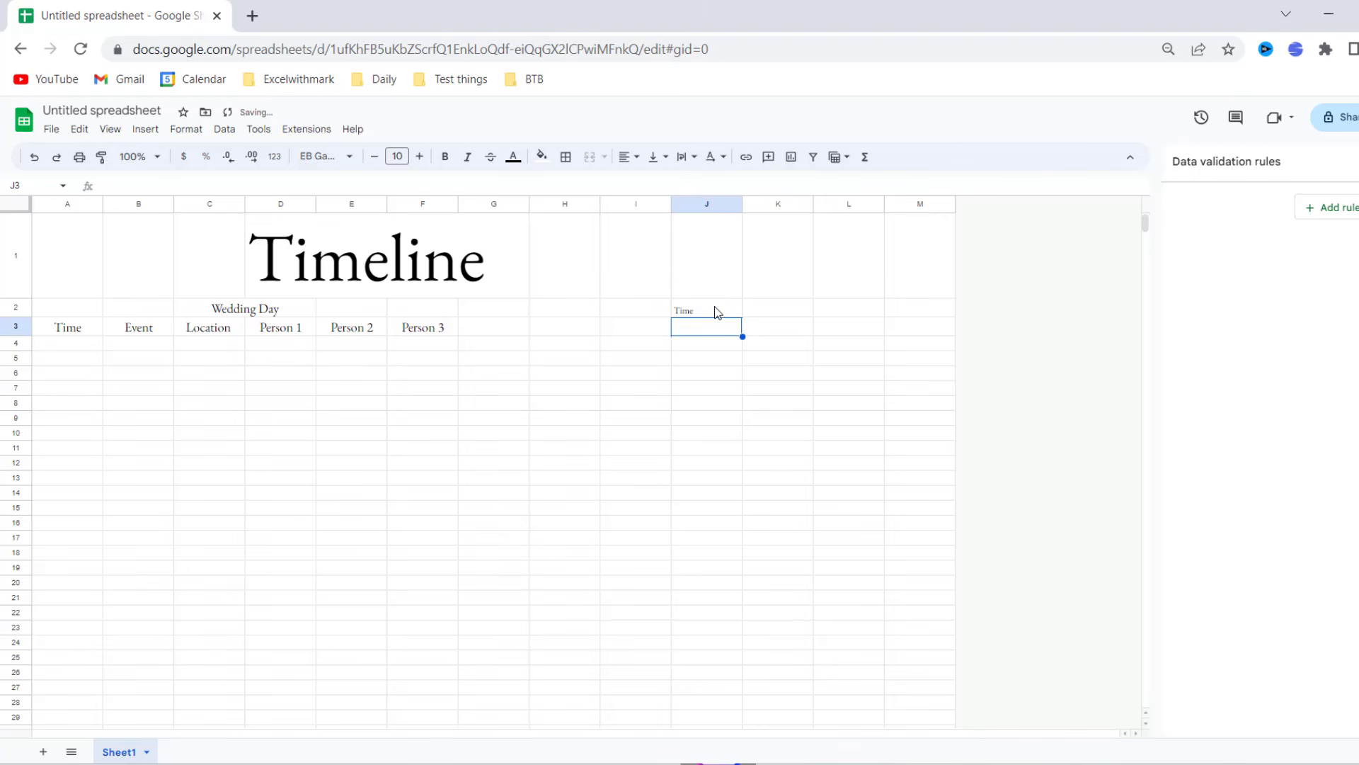
pyautogui.write('08:1')
pyautogui.press('BackSpace')
pyautogui.write('00')
pyautogui.press('Return')
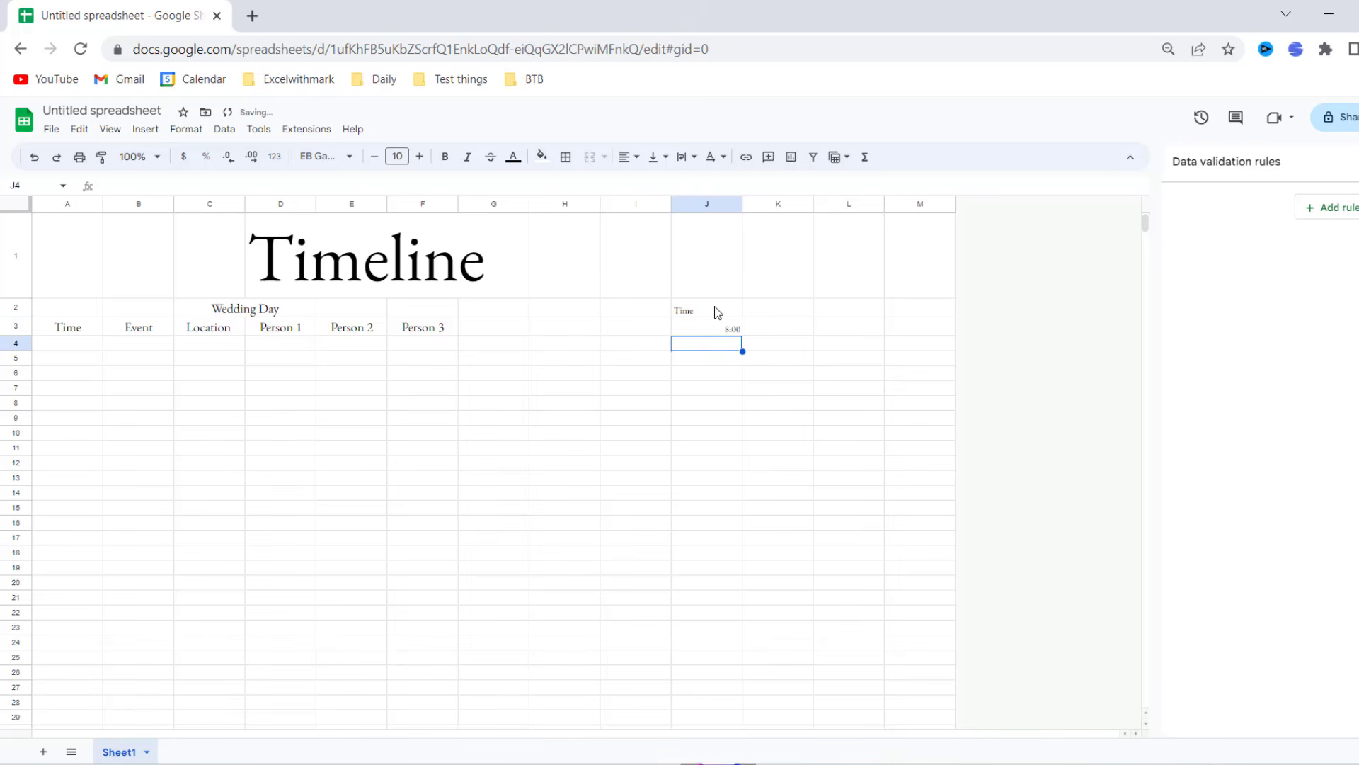
pyautogui.write('08')
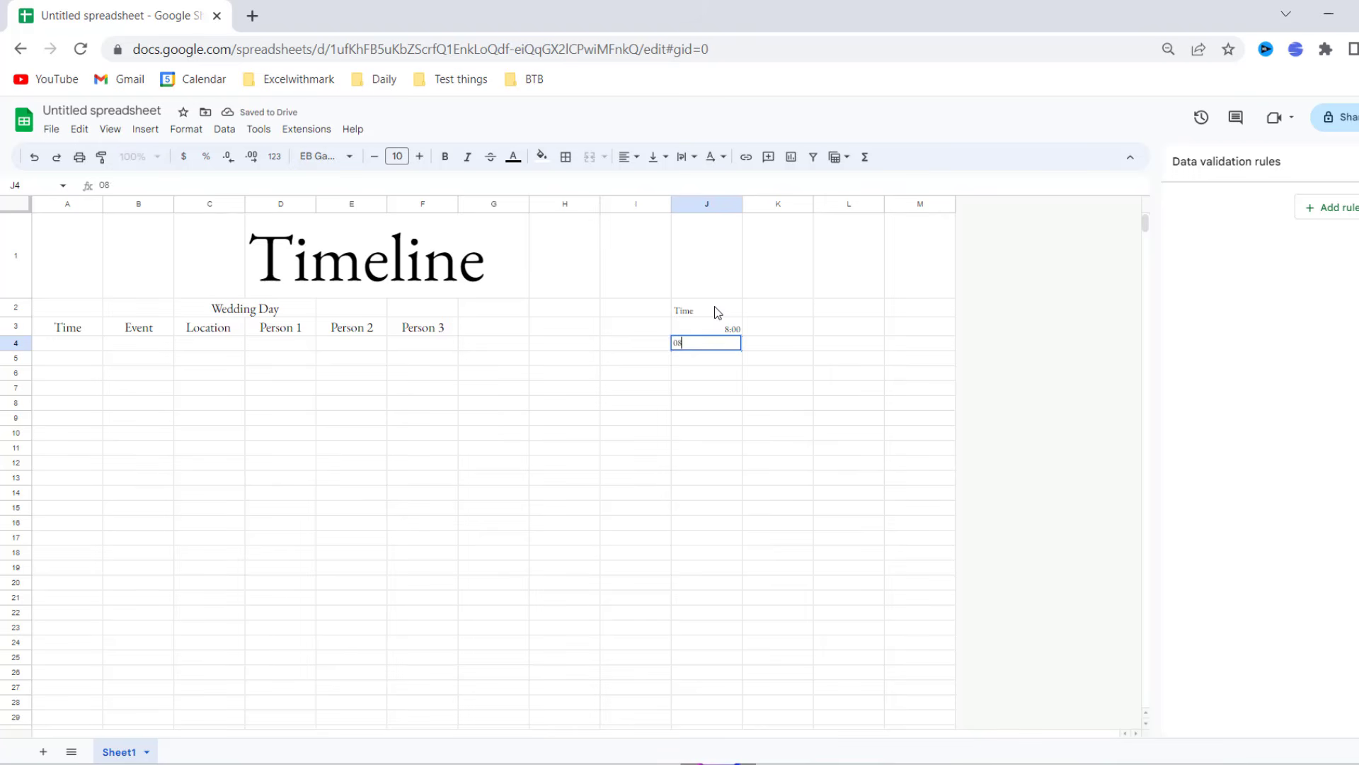
pyautogui.write(':15')
pyautogui.press('Return')
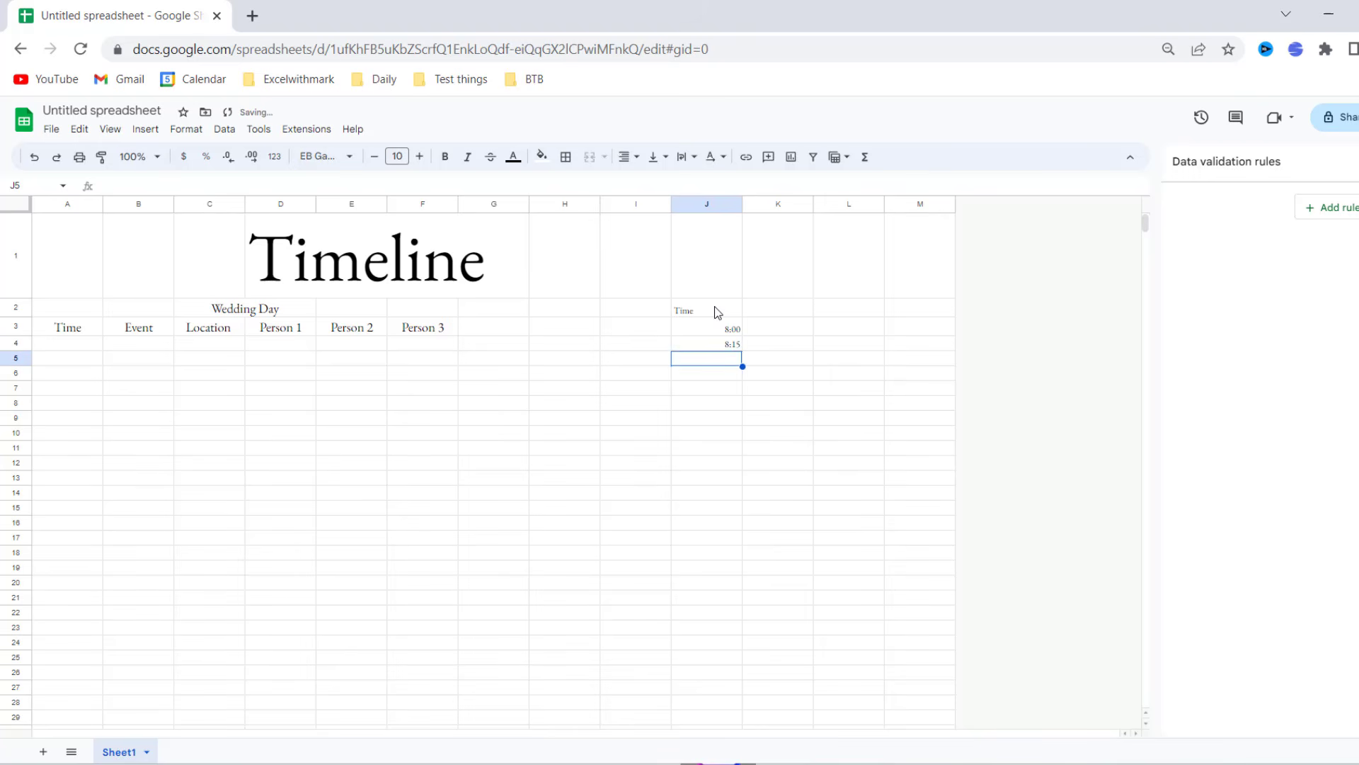
pyautogui.moveTo(723, 328); pyautogui.dragTo(743, 700)
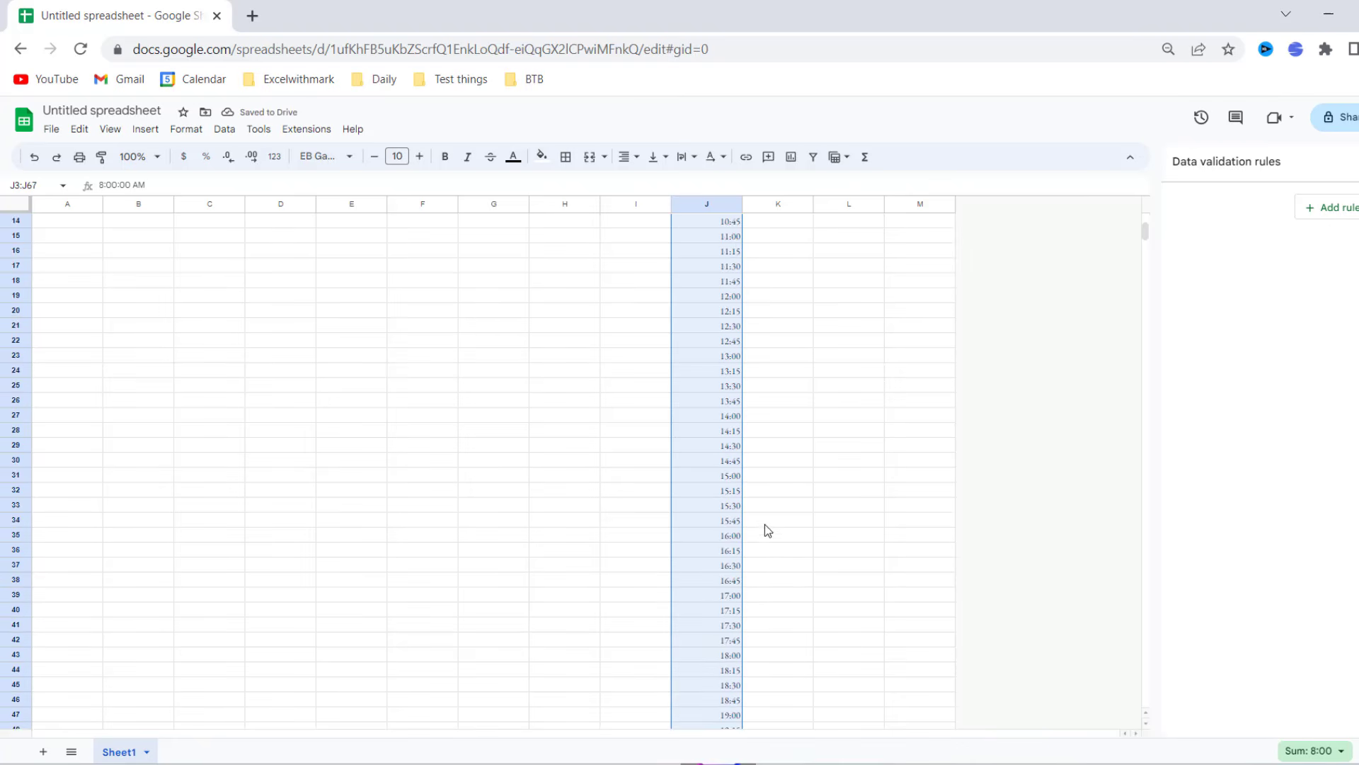
pyautogui.scroll(10, 764, 523)
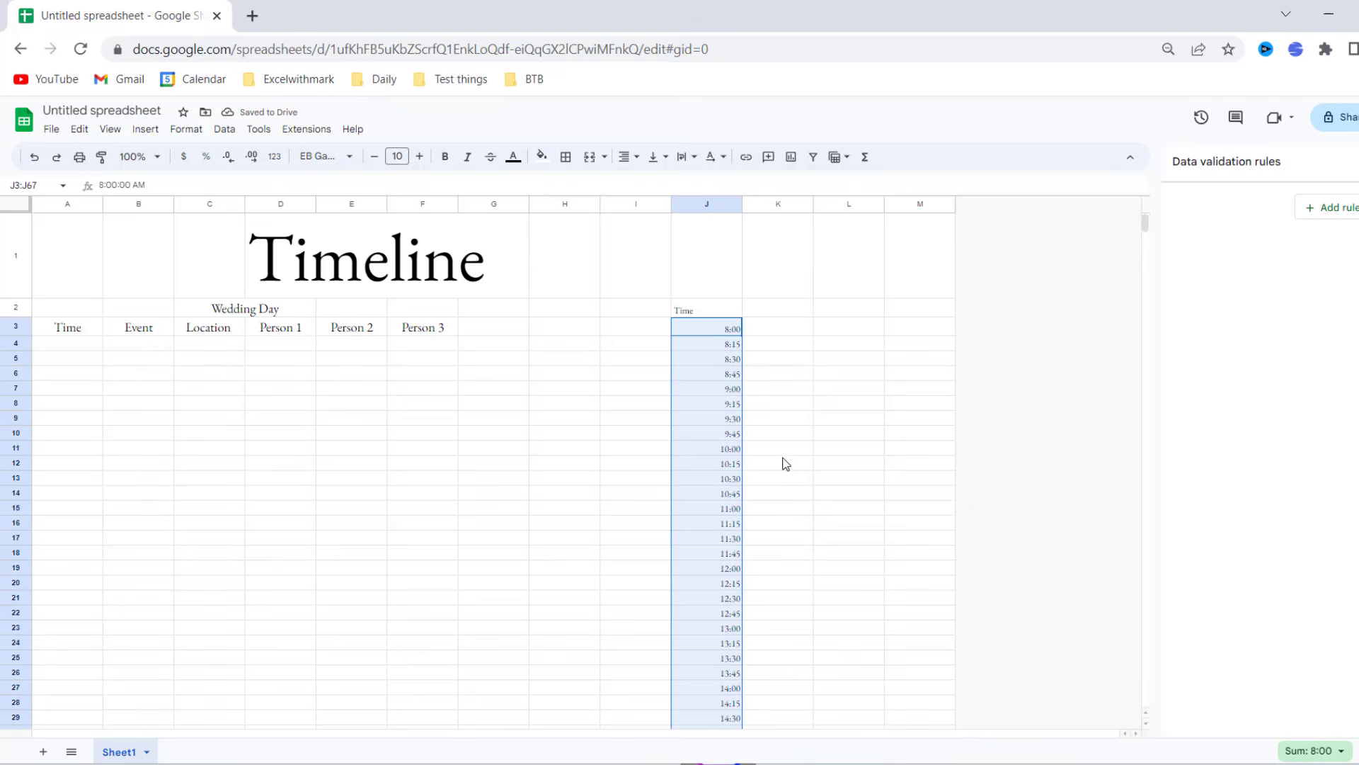
# - Head K2 with Location and list Home, Church and Reception below it
pyautogui.click(770, 310)
pyautogui.write('L')
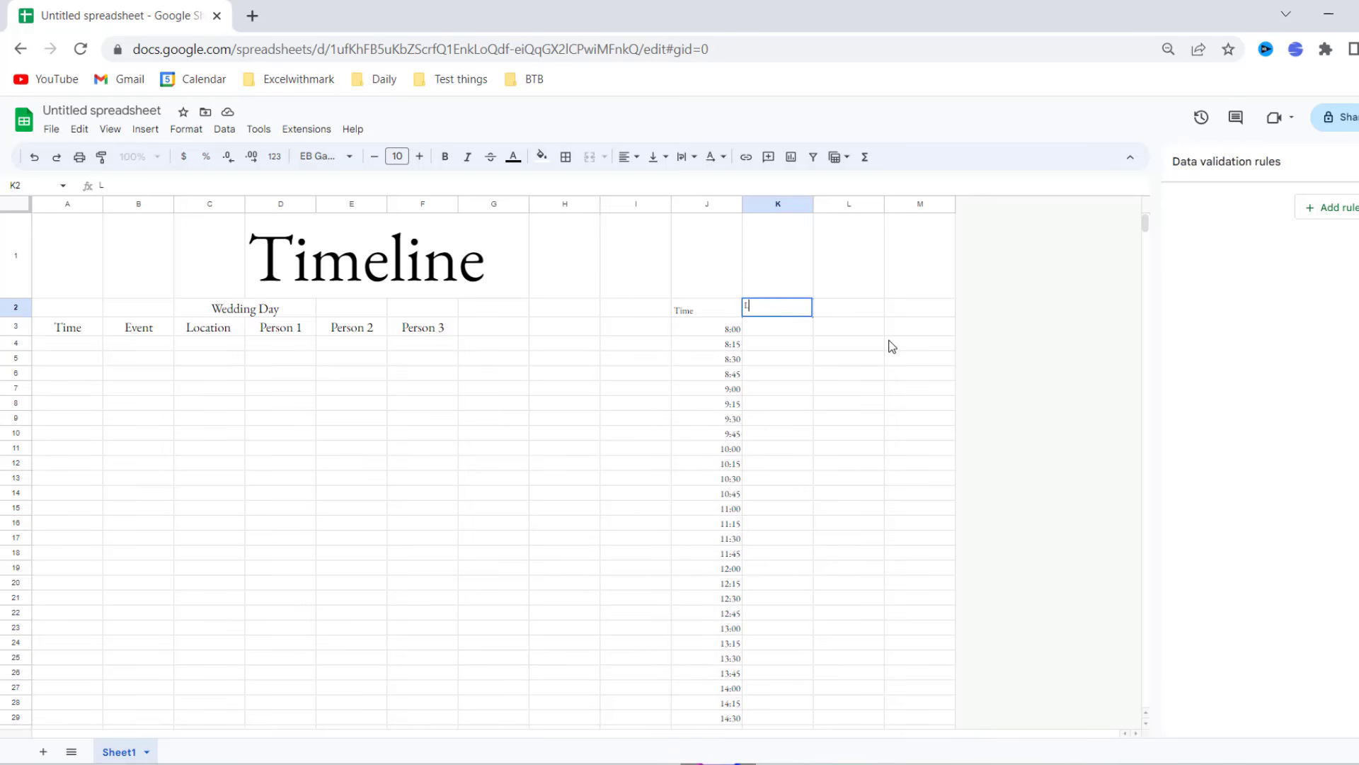
pyautogui.write('ocation')
pyautogui.press('Return')
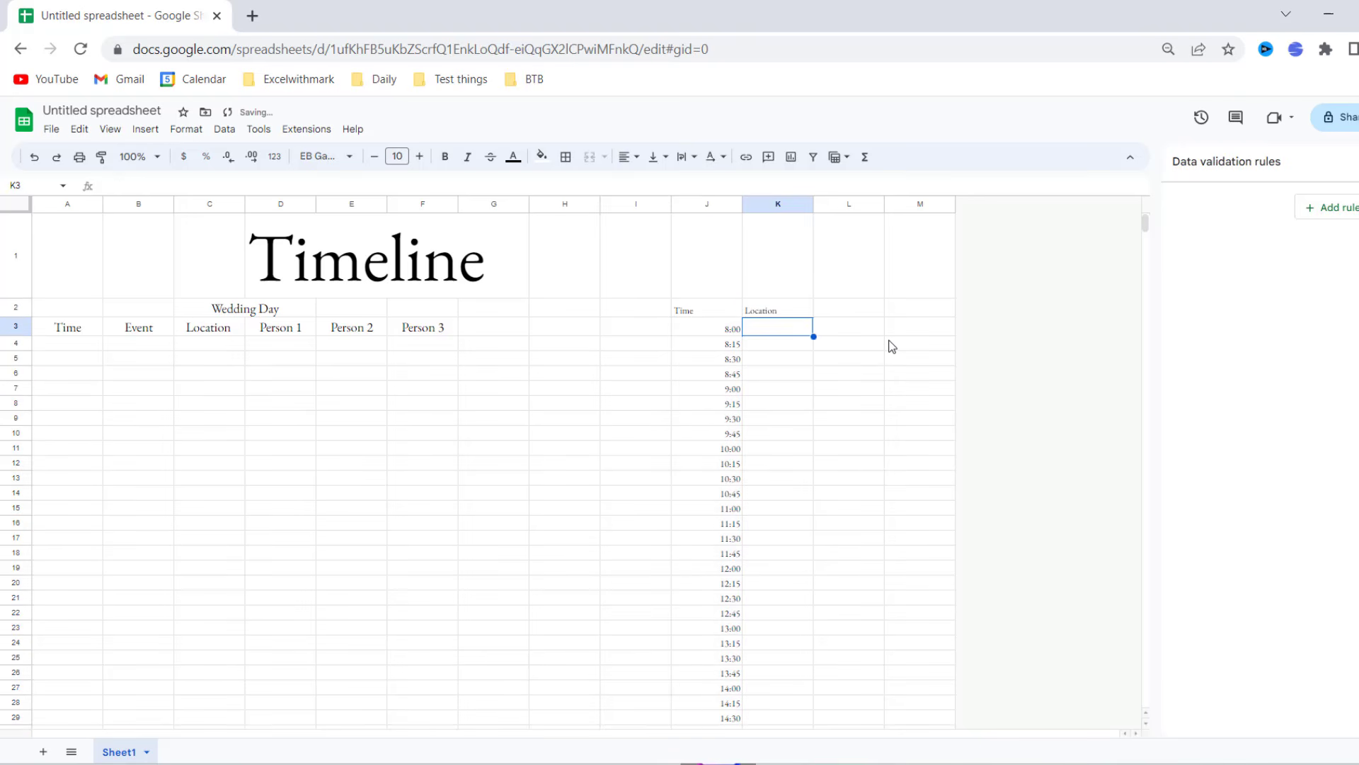
pyautogui.write('Home')
pyautogui.press('Return')
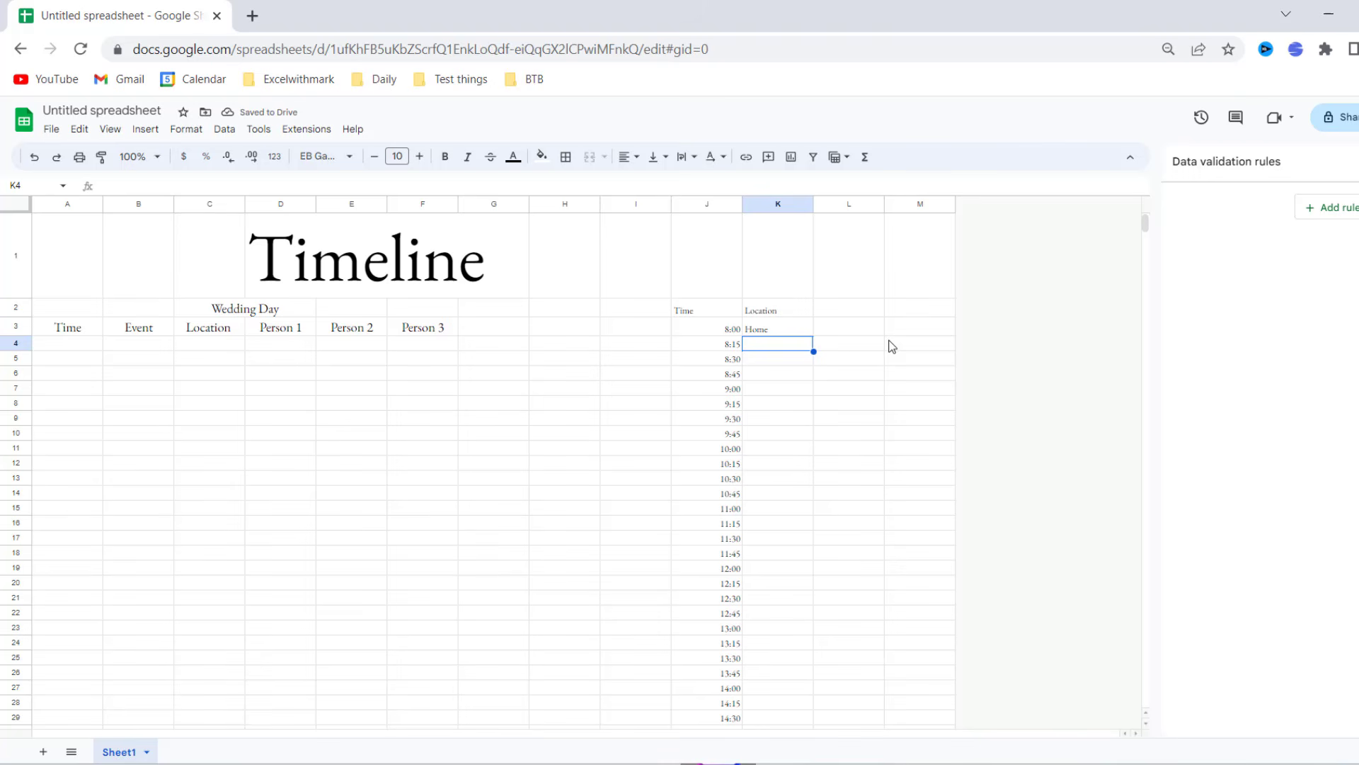
pyautogui.write('Church')
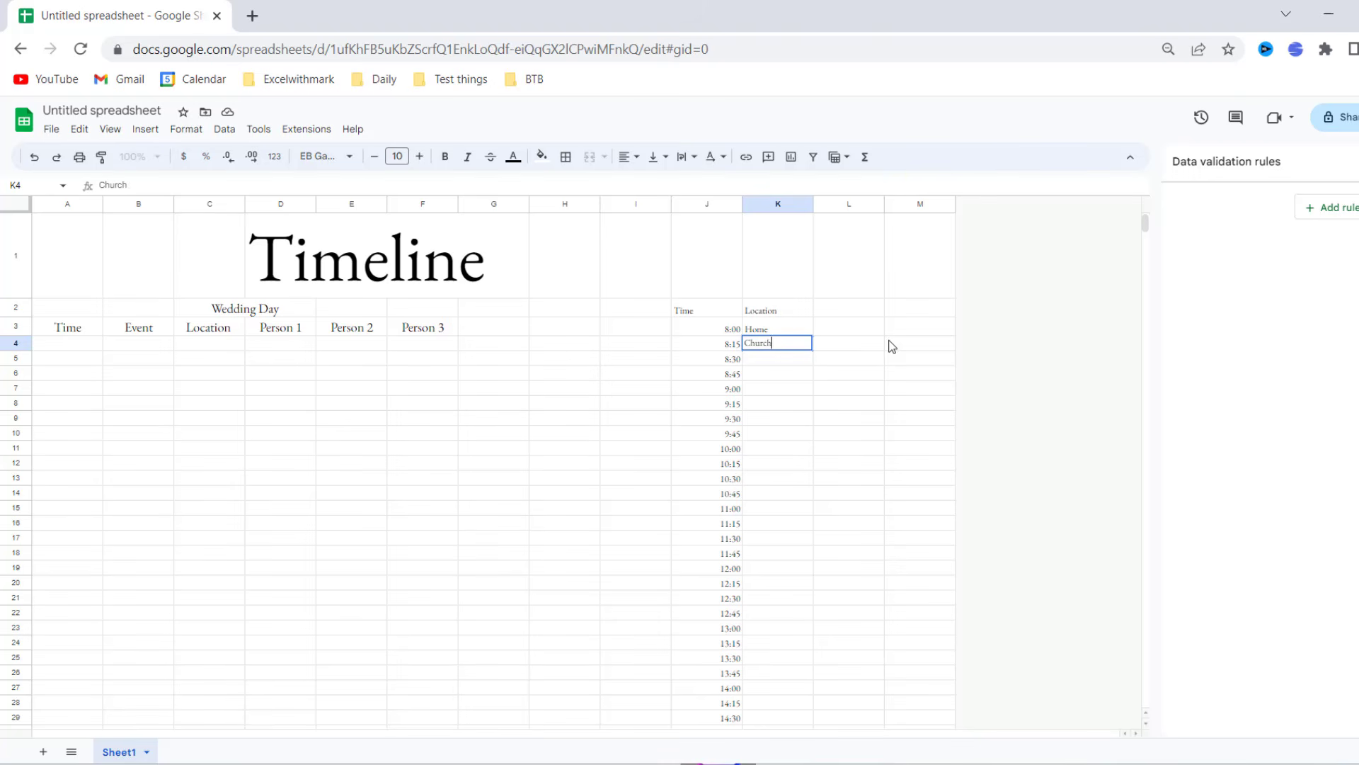
pyautogui.press('Return')
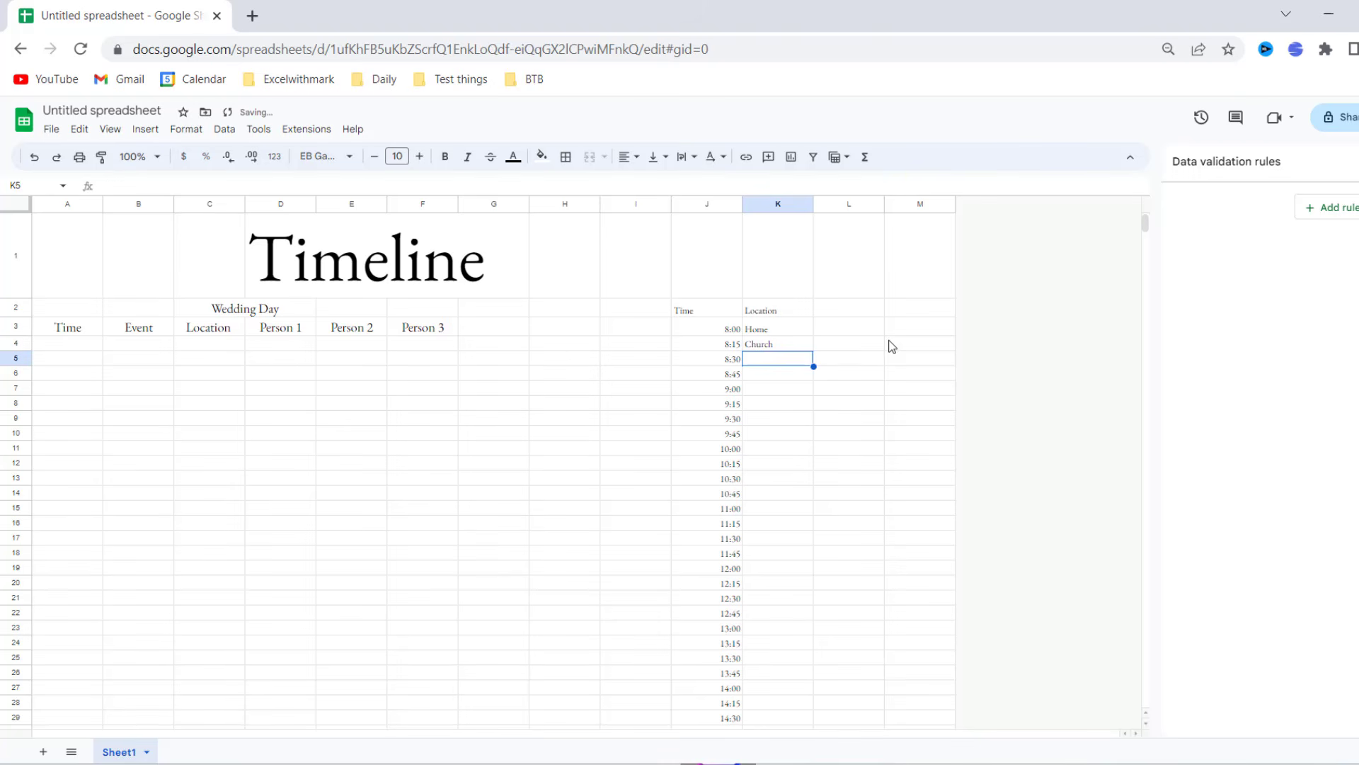
pyautogui.write('Recep')
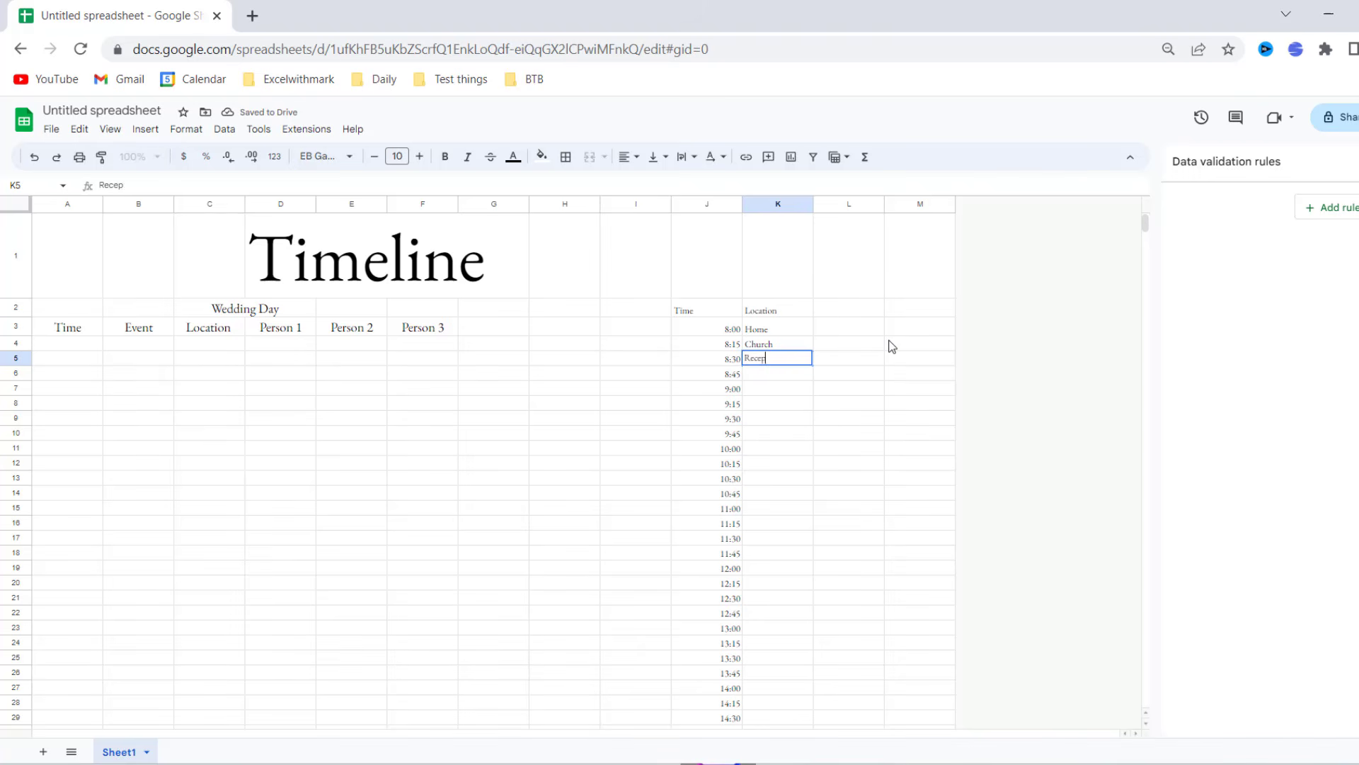
pyautogui.write('tion')
pyautogui.press('Return')
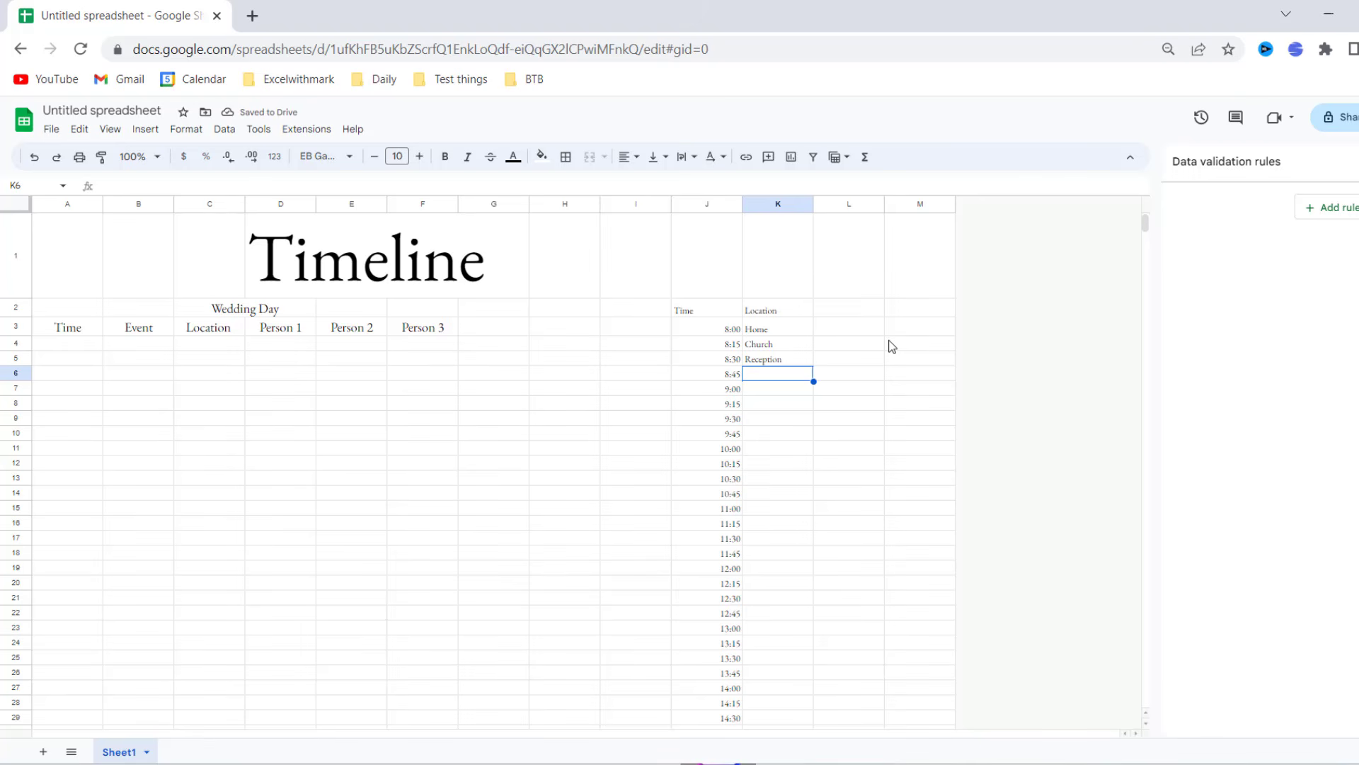
# - Add Food Hall, Bar and Dance Floor to the Location list
pyautogui.write('Food Hall')
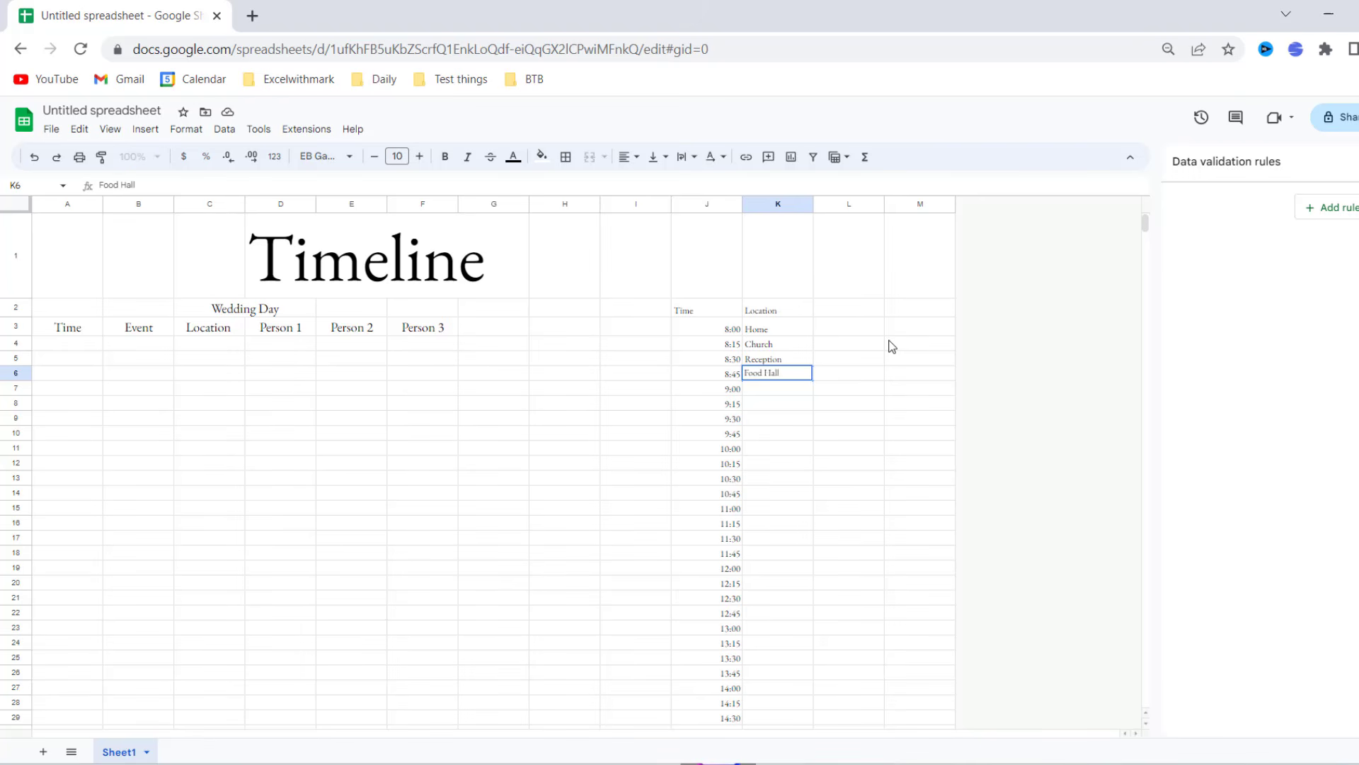
pyautogui.press('Return')
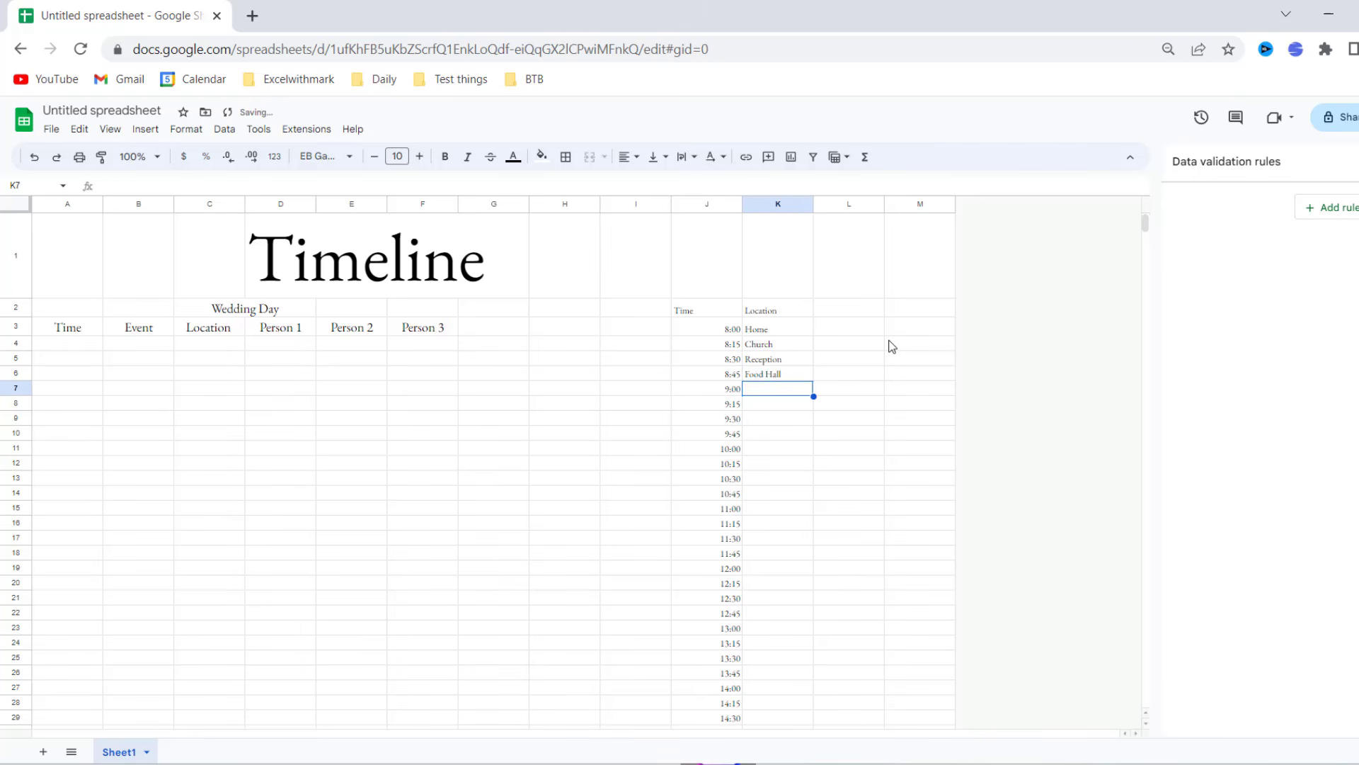
pyautogui.write('Bar')
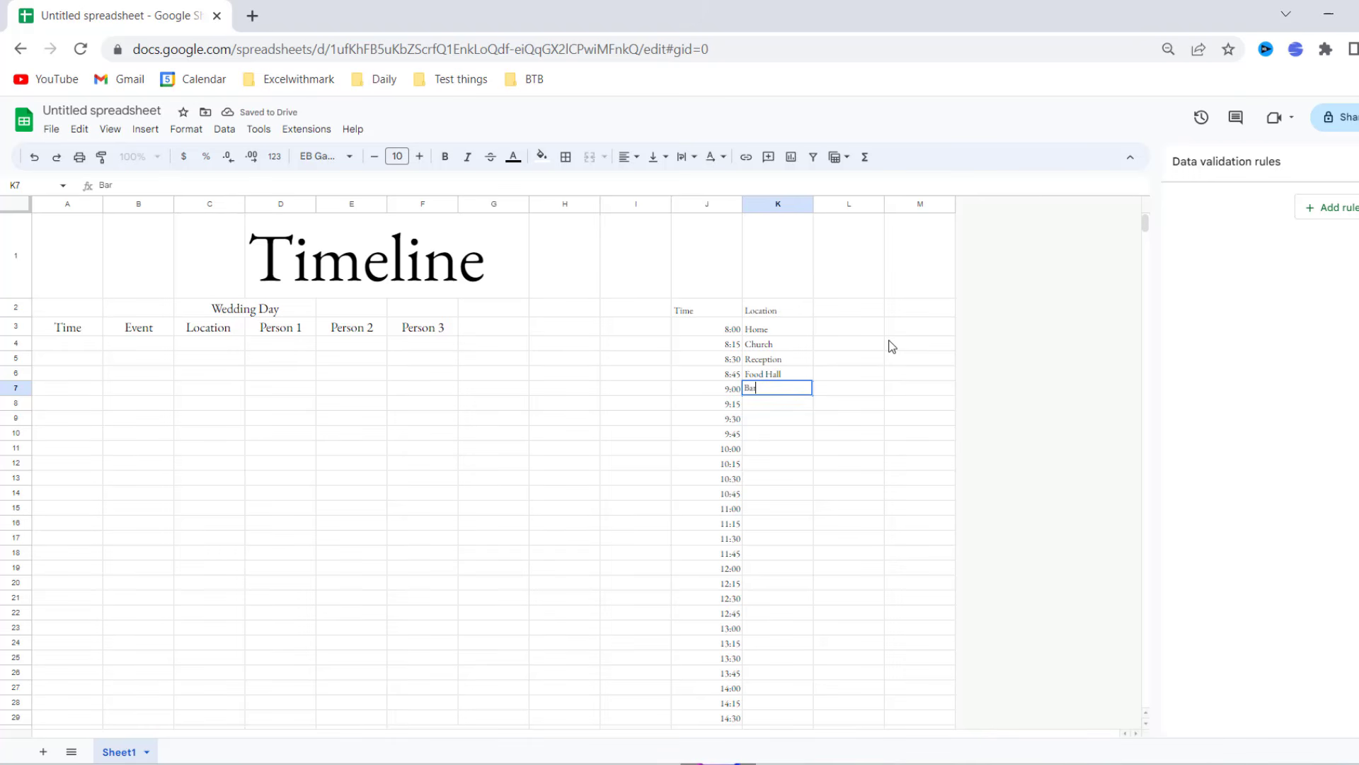
pyautogui.press('Return')
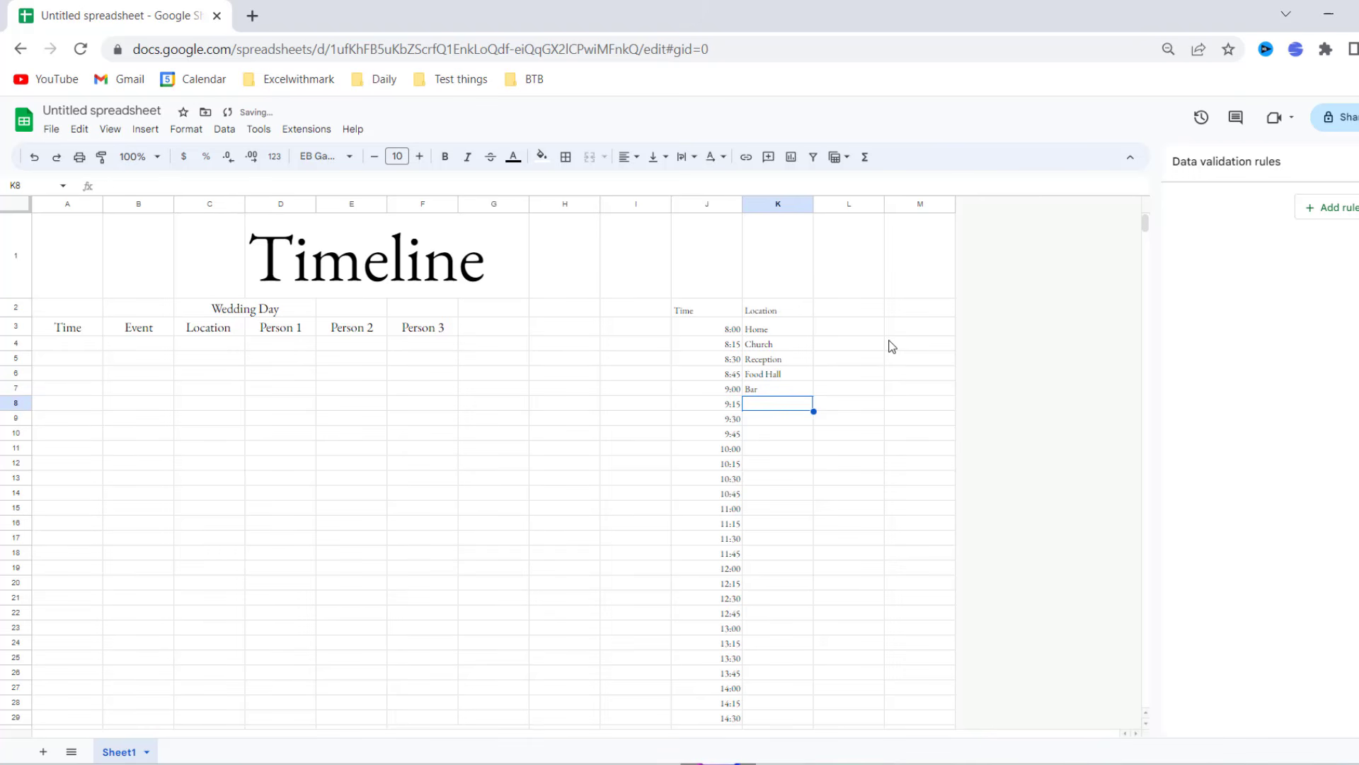
pyautogui.write('Dance')
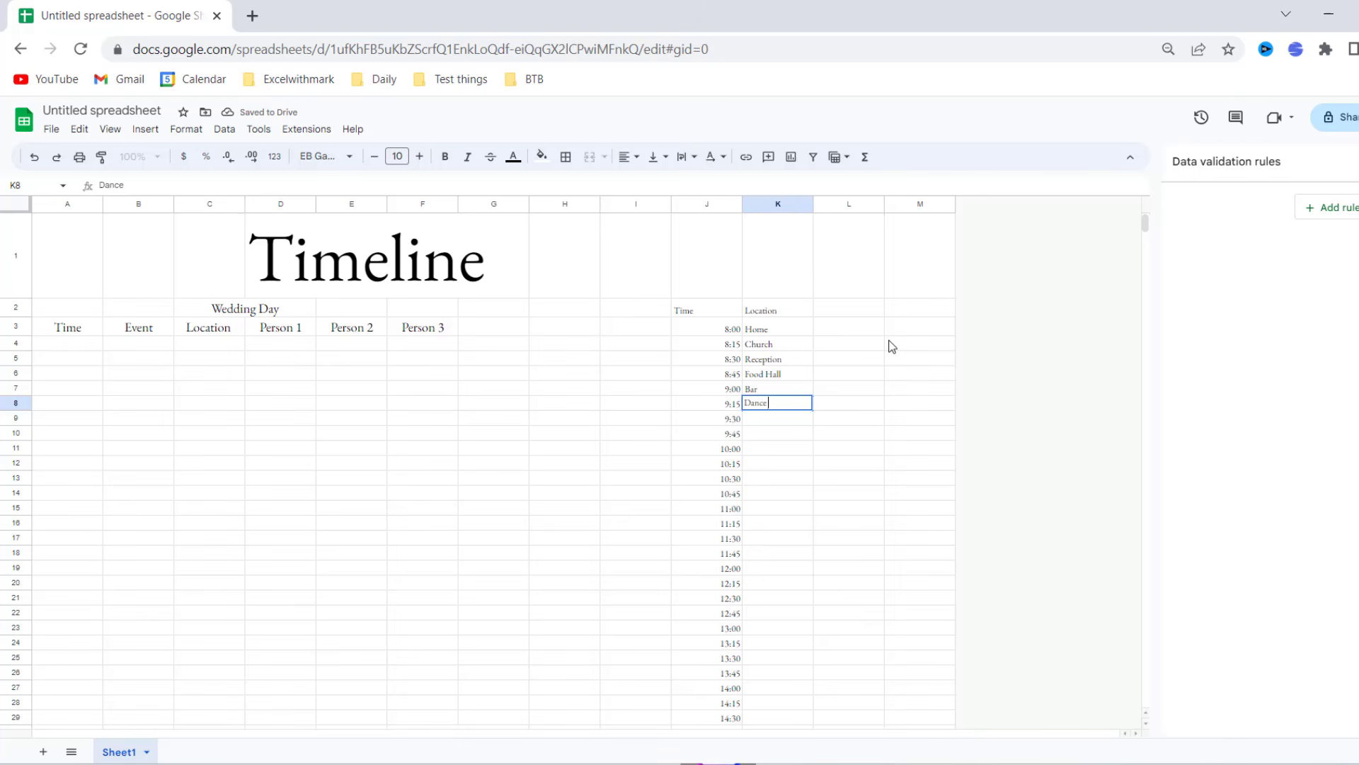
pyautogui.write(' Floor')
pyautogui.press('Return')
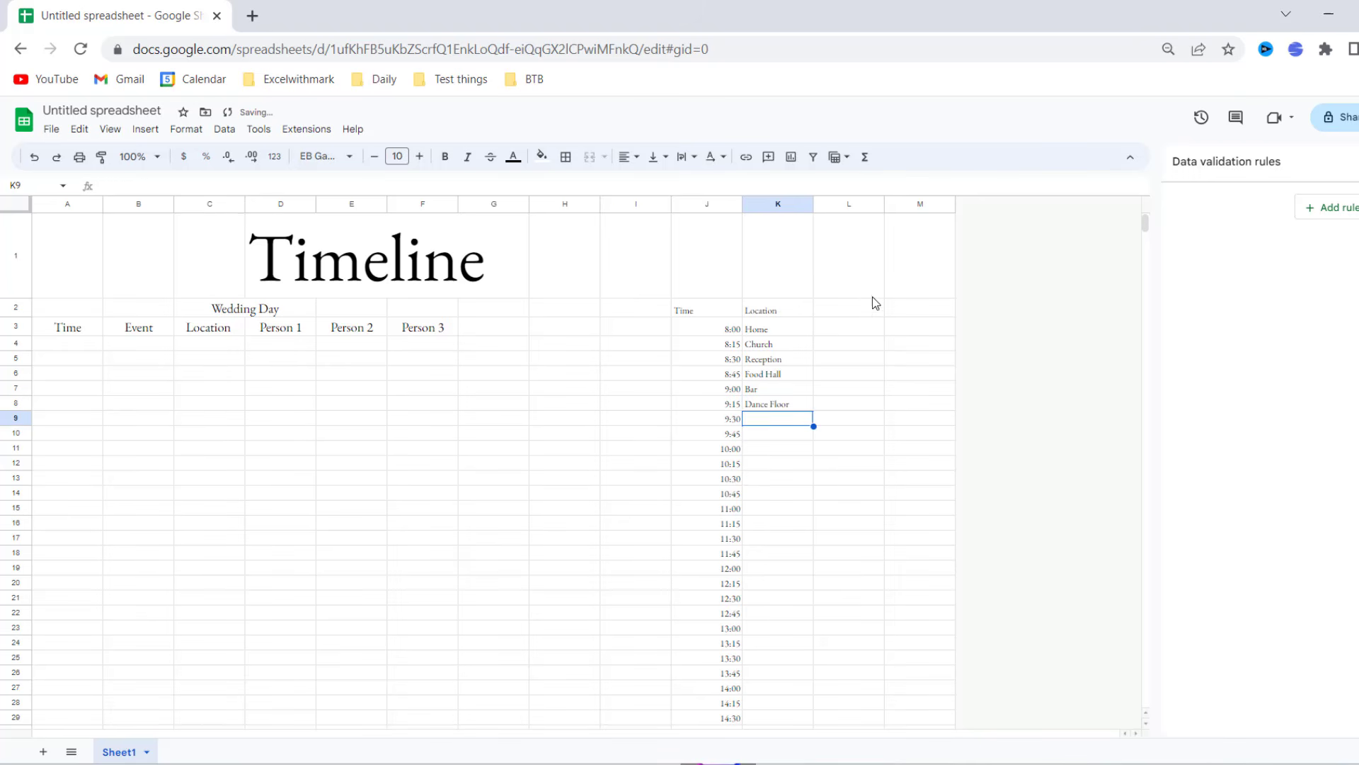
# - Head L2 with People and list Bride, Groom and Father Of bride below it
pyautogui.click(870, 312)
pyautogui.write('People')
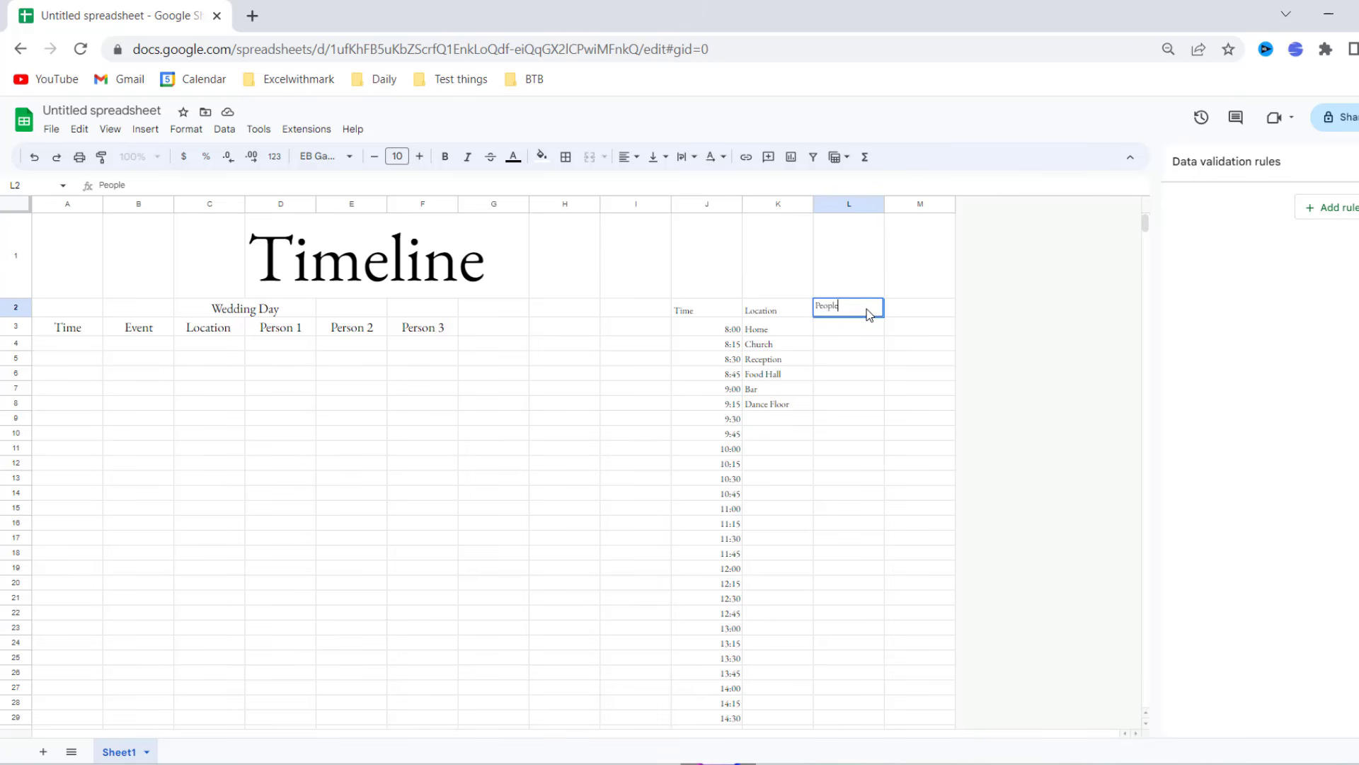
pyautogui.press('Return')
pyautogui.write('Bride')
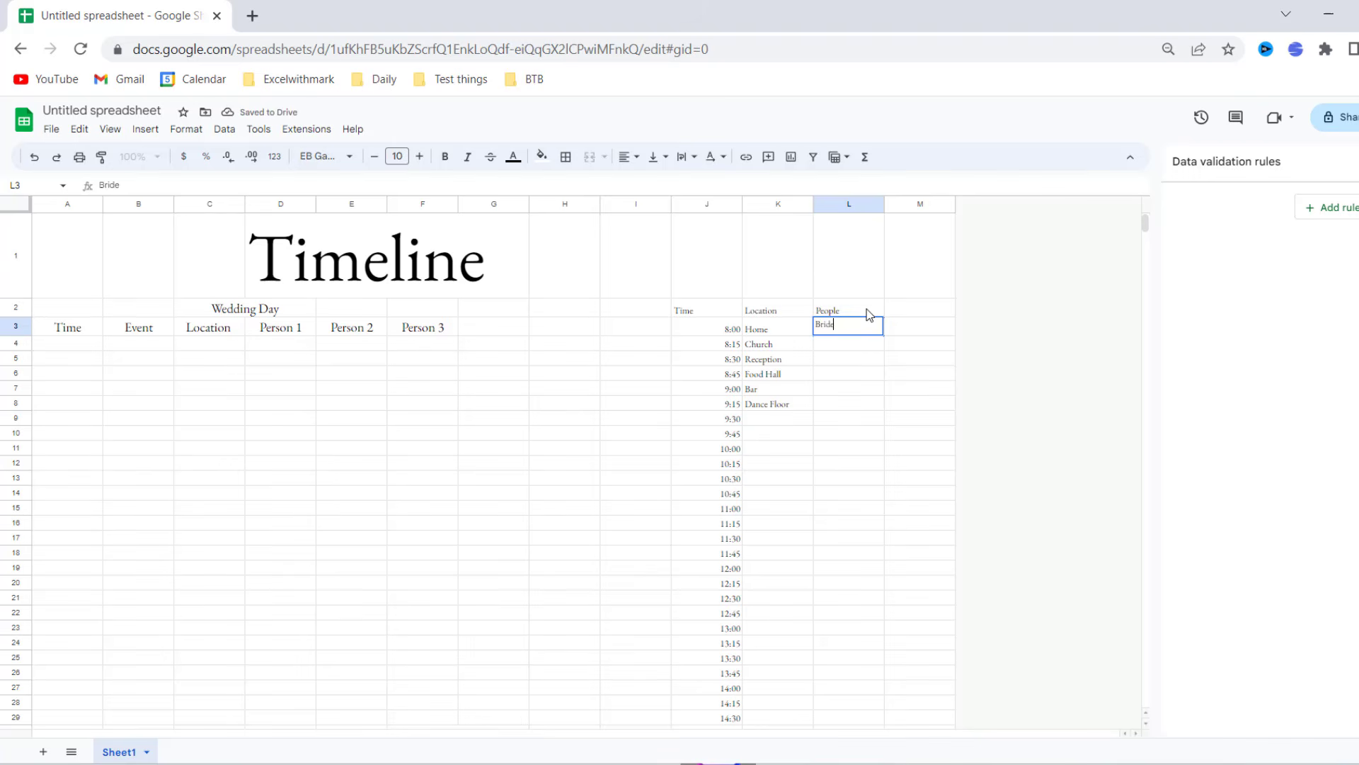
pyautogui.press('Return')
pyautogui.write('Groom')
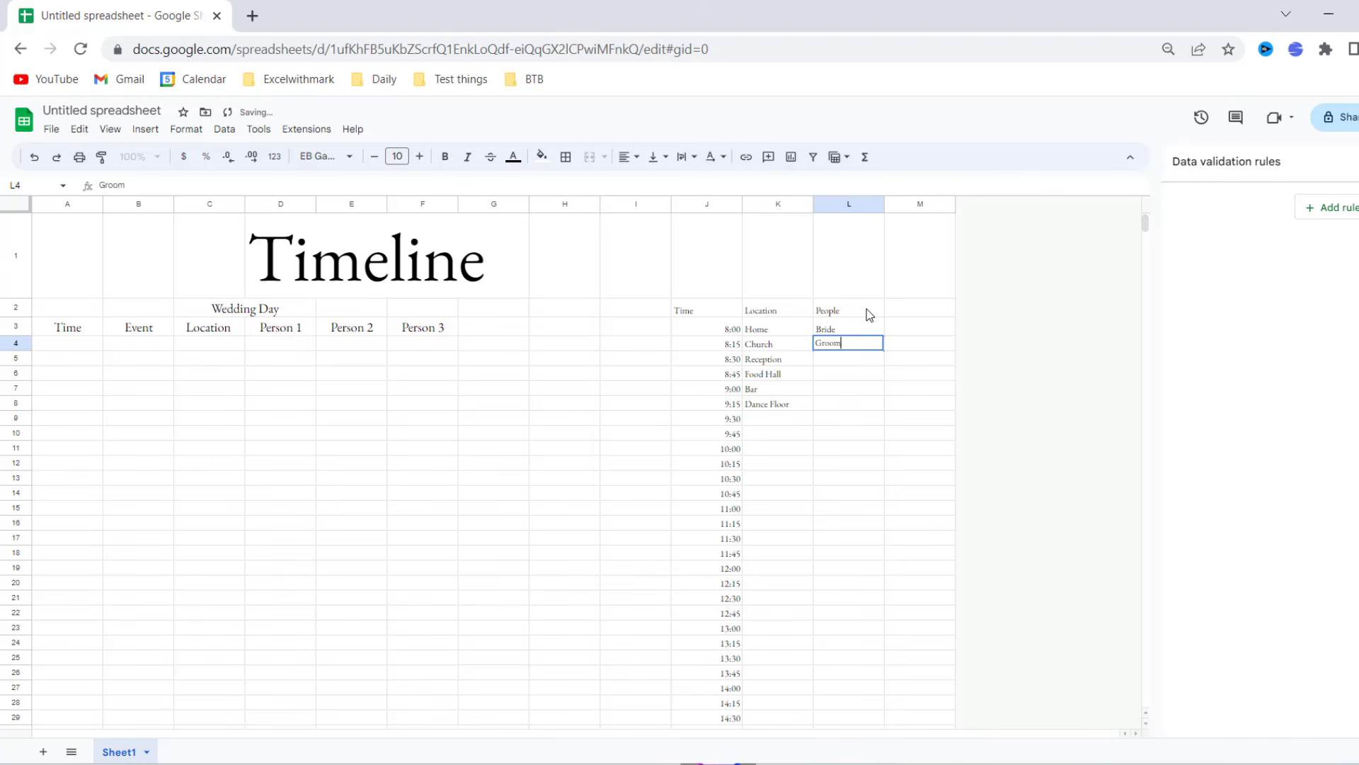
pyautogui.press('Return')
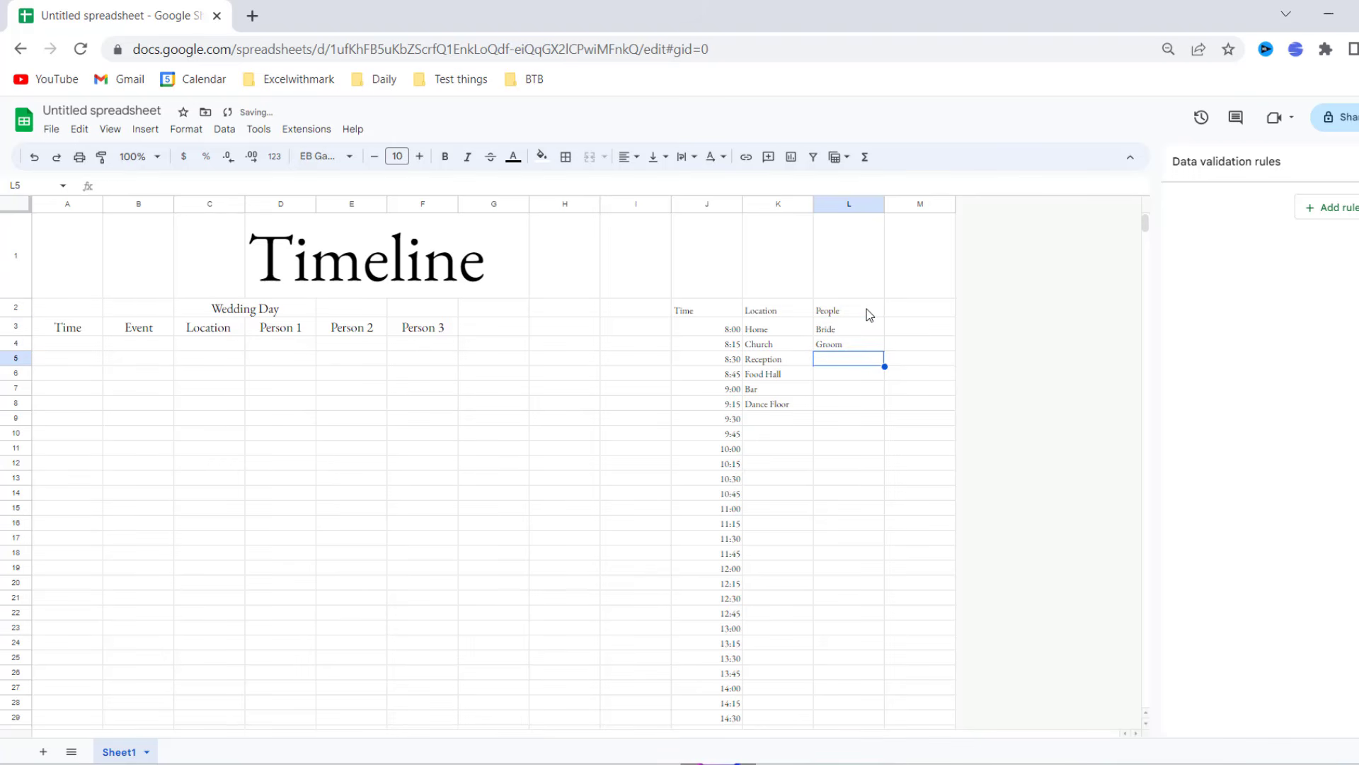
pyautogui.write('Father Of')
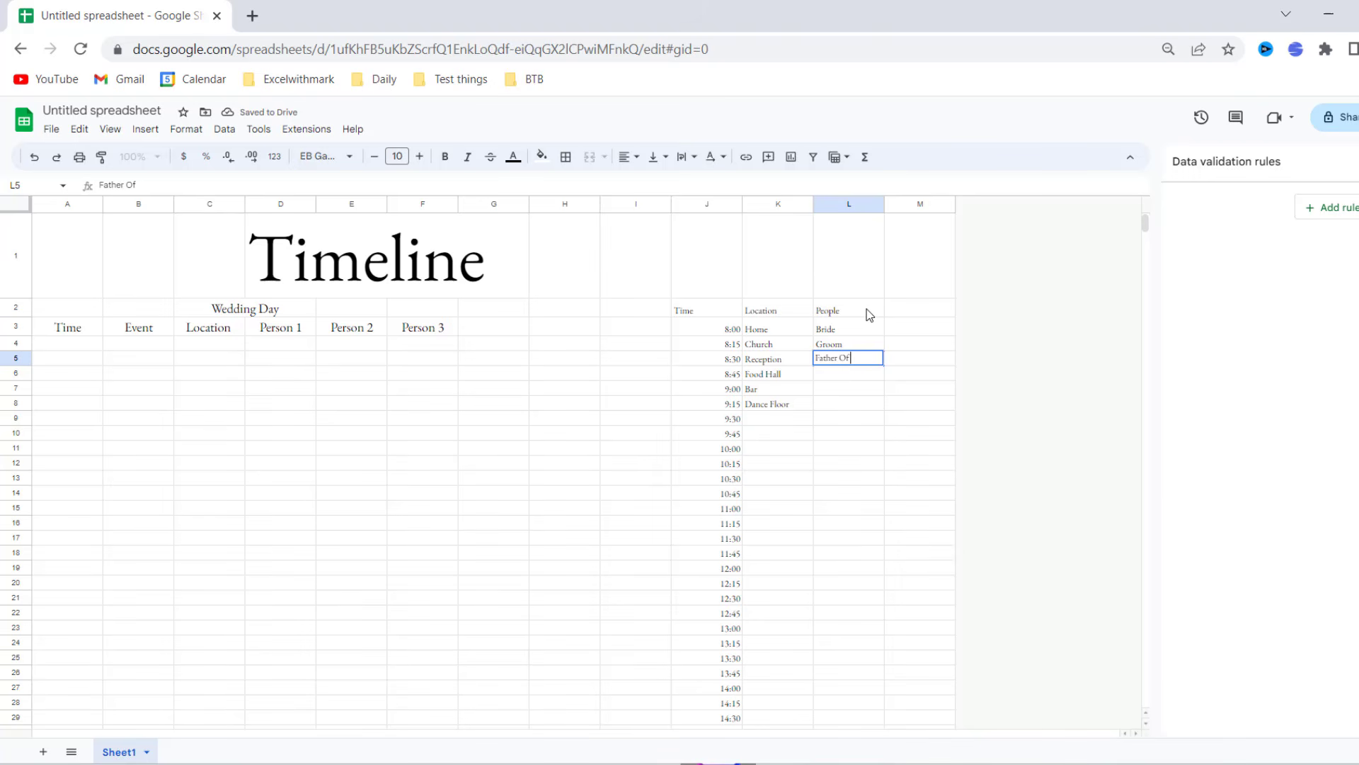
pyautogui.write(' bride')
pyautogui.press('Return')
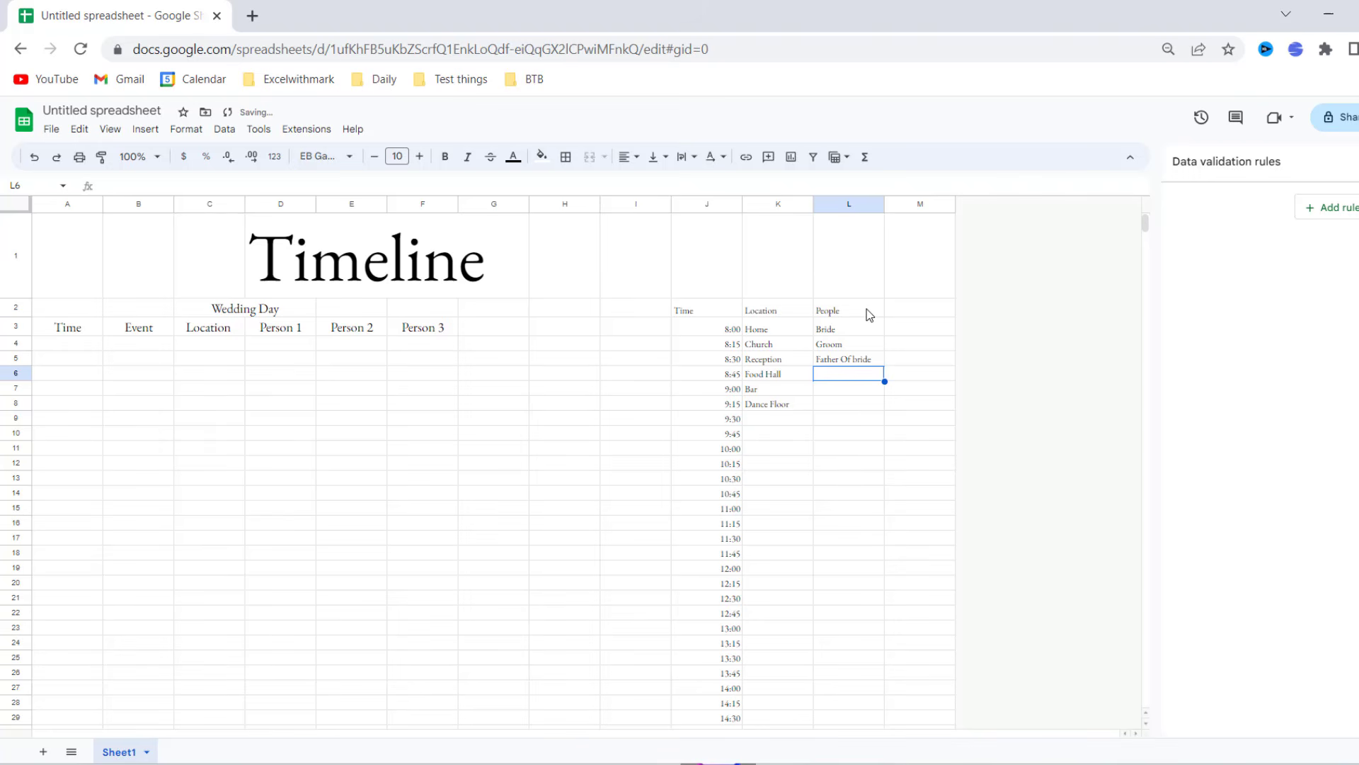
# - Add Mother of bride, Mother of groom and Father of Groom to the People list
pyautogui.write('Mother of bride')
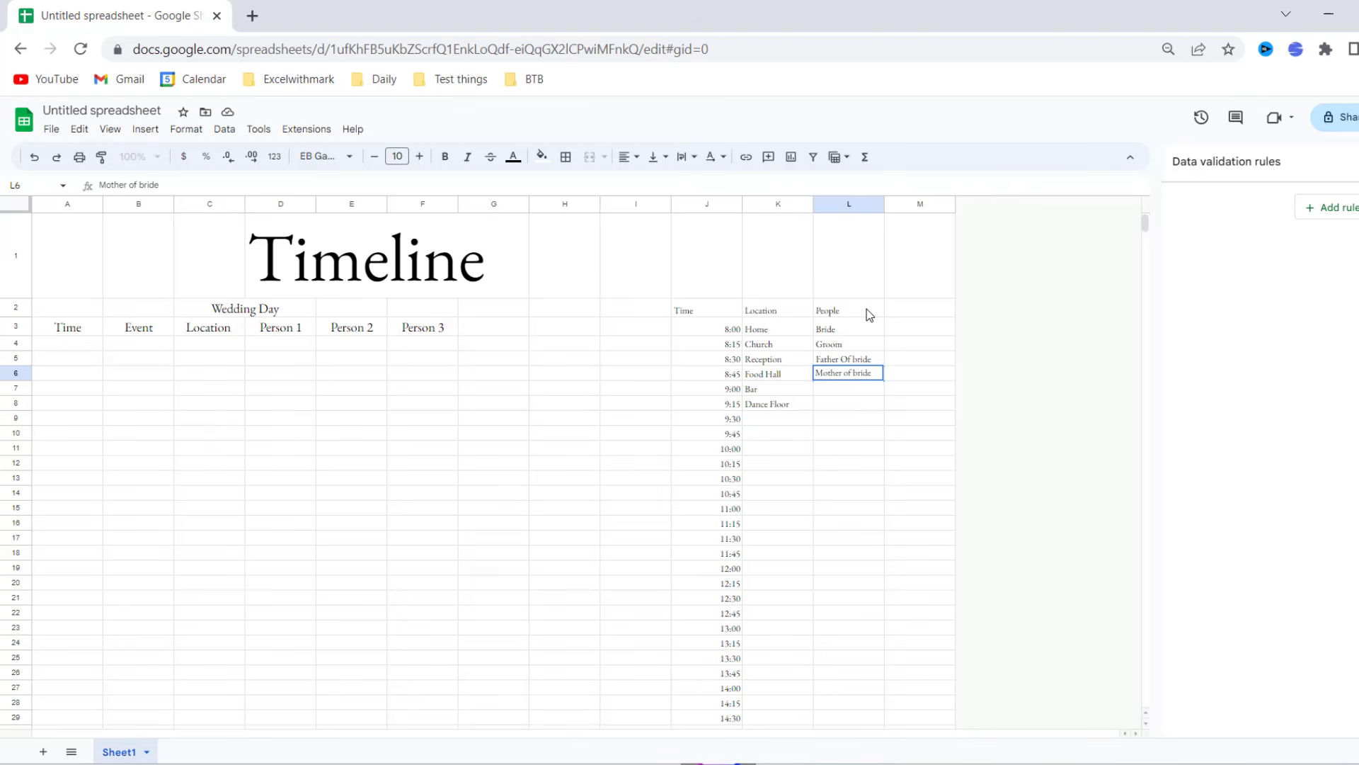
pyautogui.press('Return')
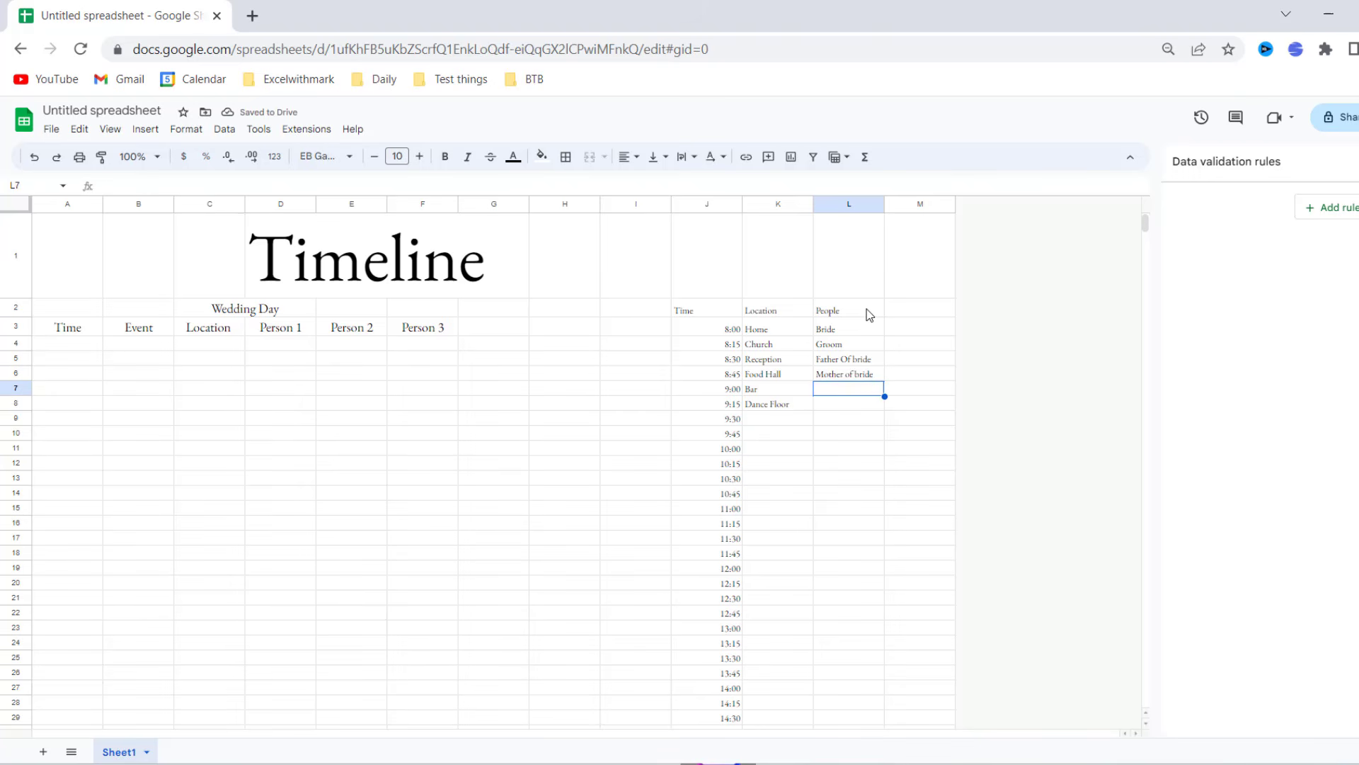
pyautogui.write('Ma')
pyautogui.press('BackSpace')
pyautogui.press('BackSpace')
pyautogui.write('Mother of groom')
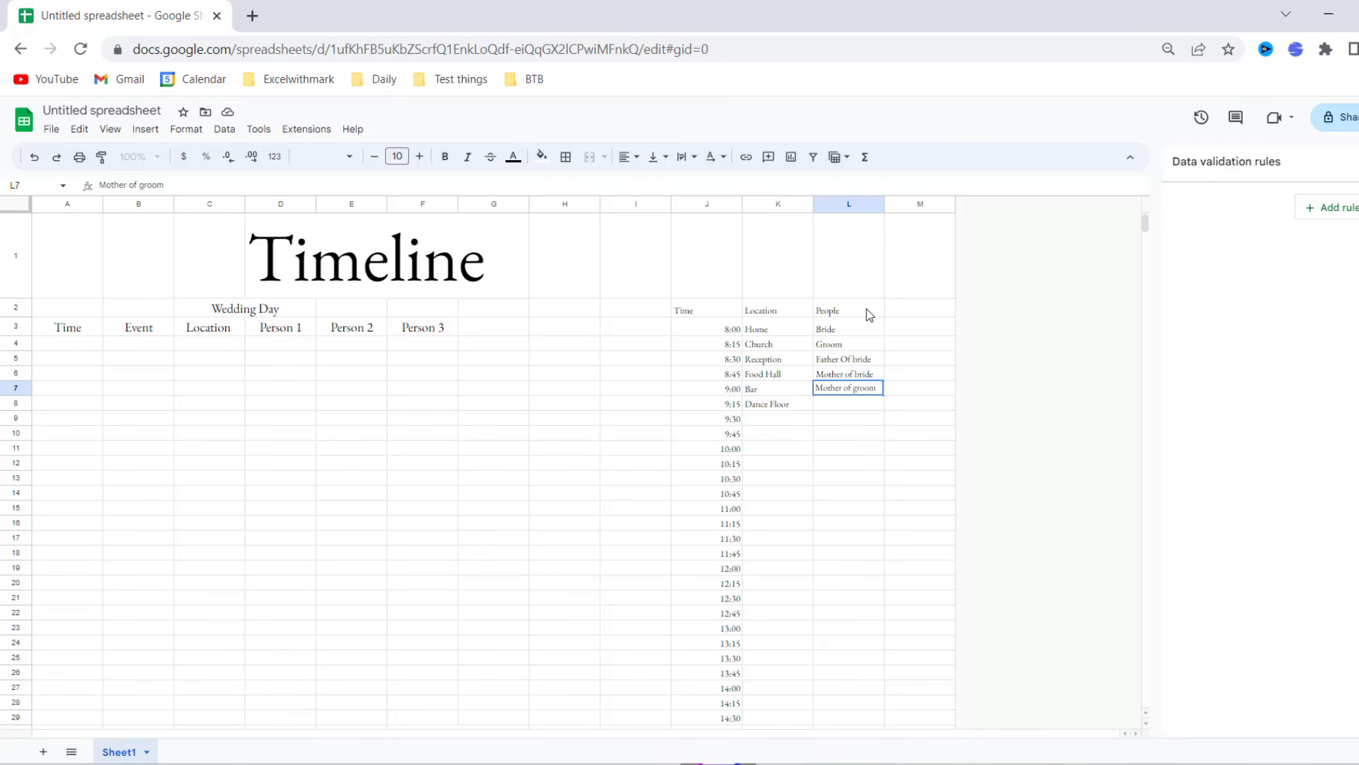
pyautogui.press('Return')
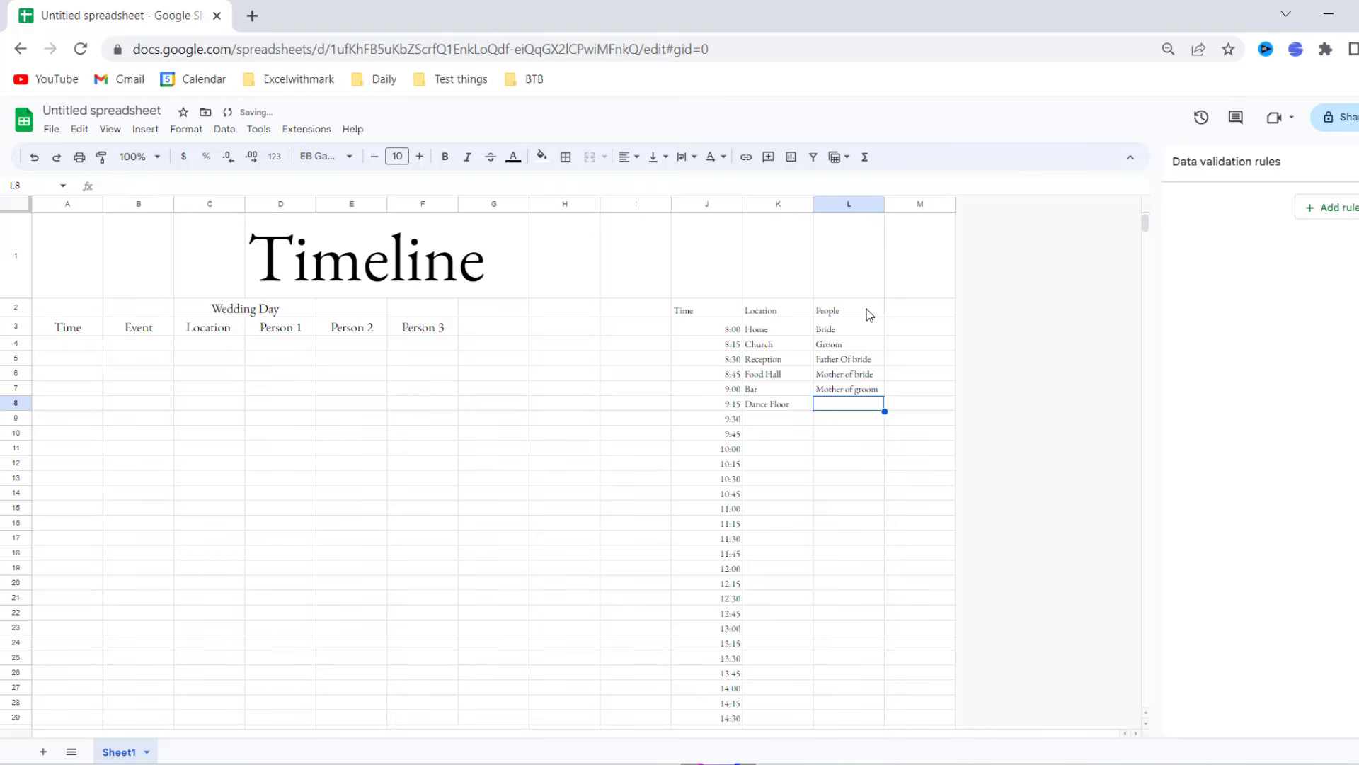
pyautogui.write('Father of Groom')
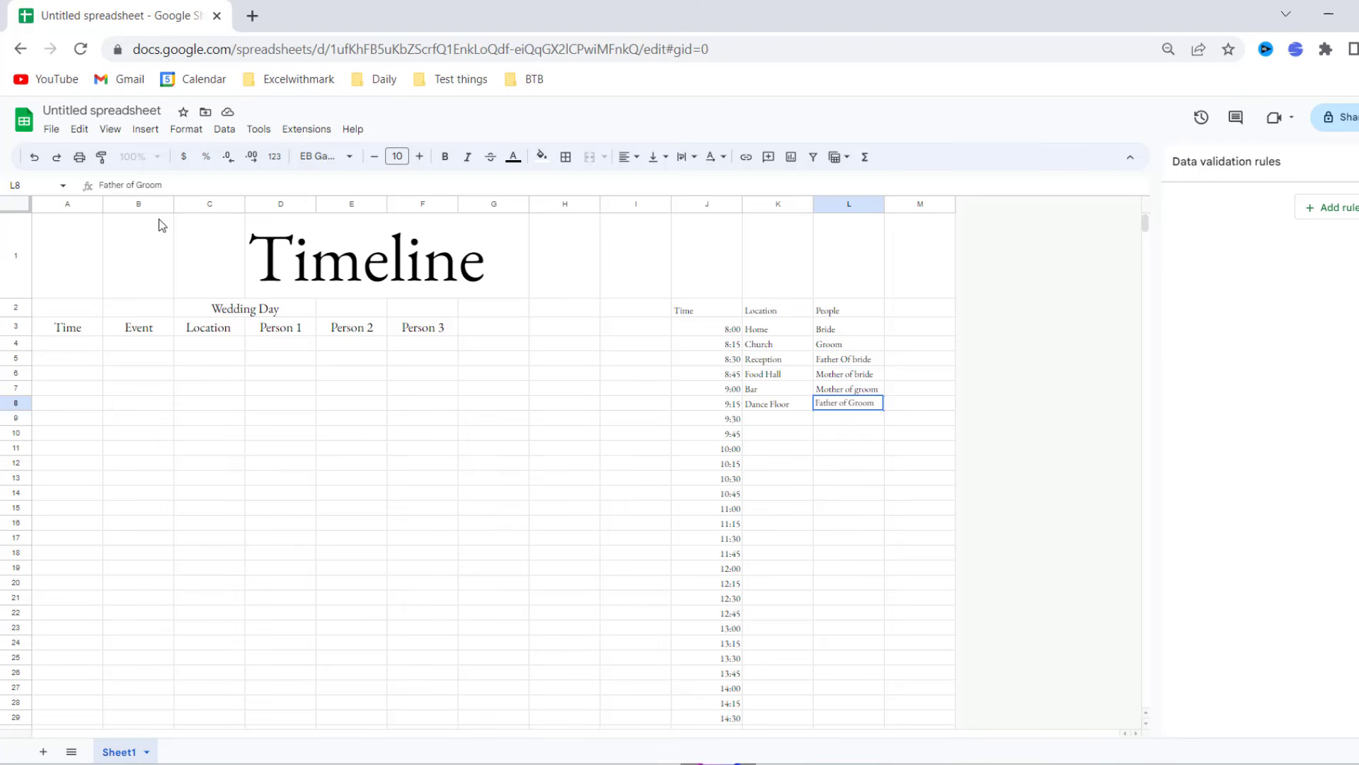
# - Widen the Event column, then merge A1:F1 and centre the Timeline title across it
pyautogui.moveTo(174, 204); pyautogui.dragTo(474, 206)
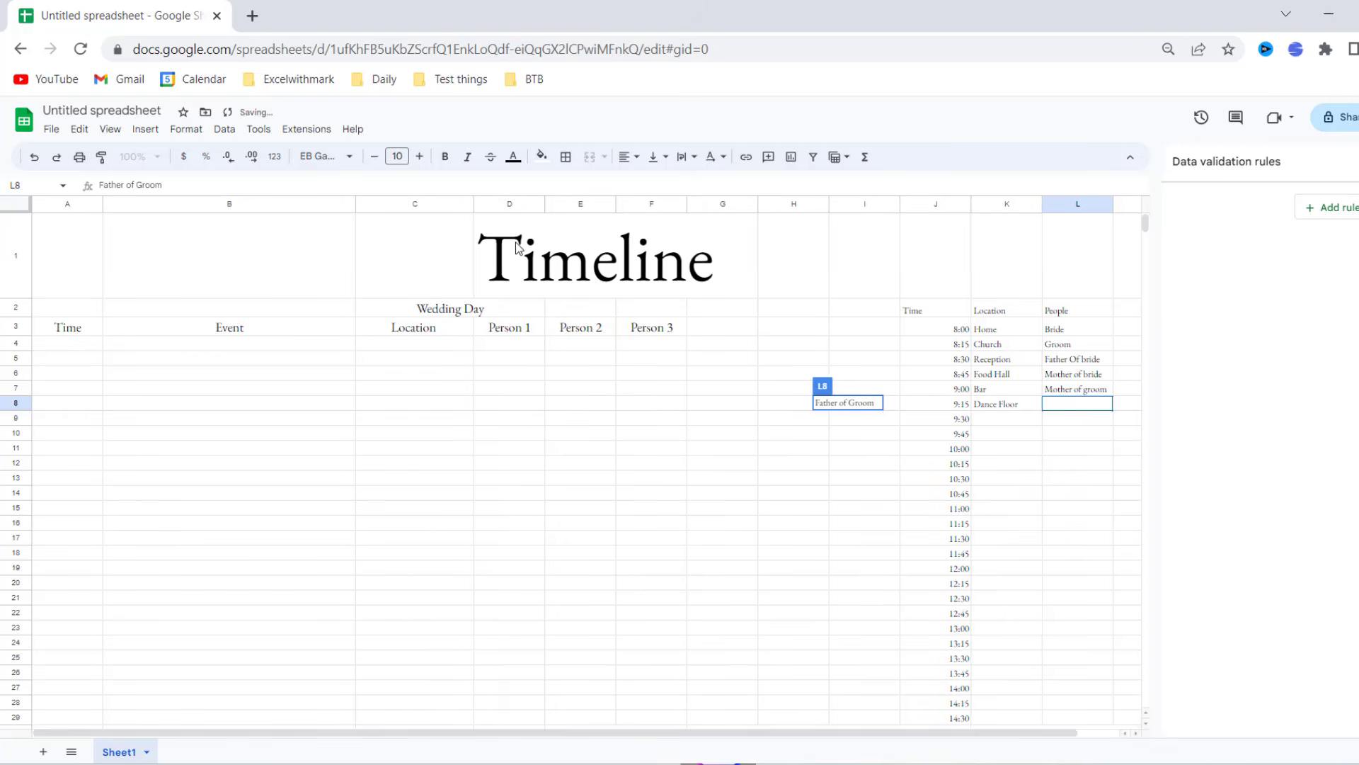
pyautogui.moveTo(517, 248); pyautogui.dragTo(297, 276)
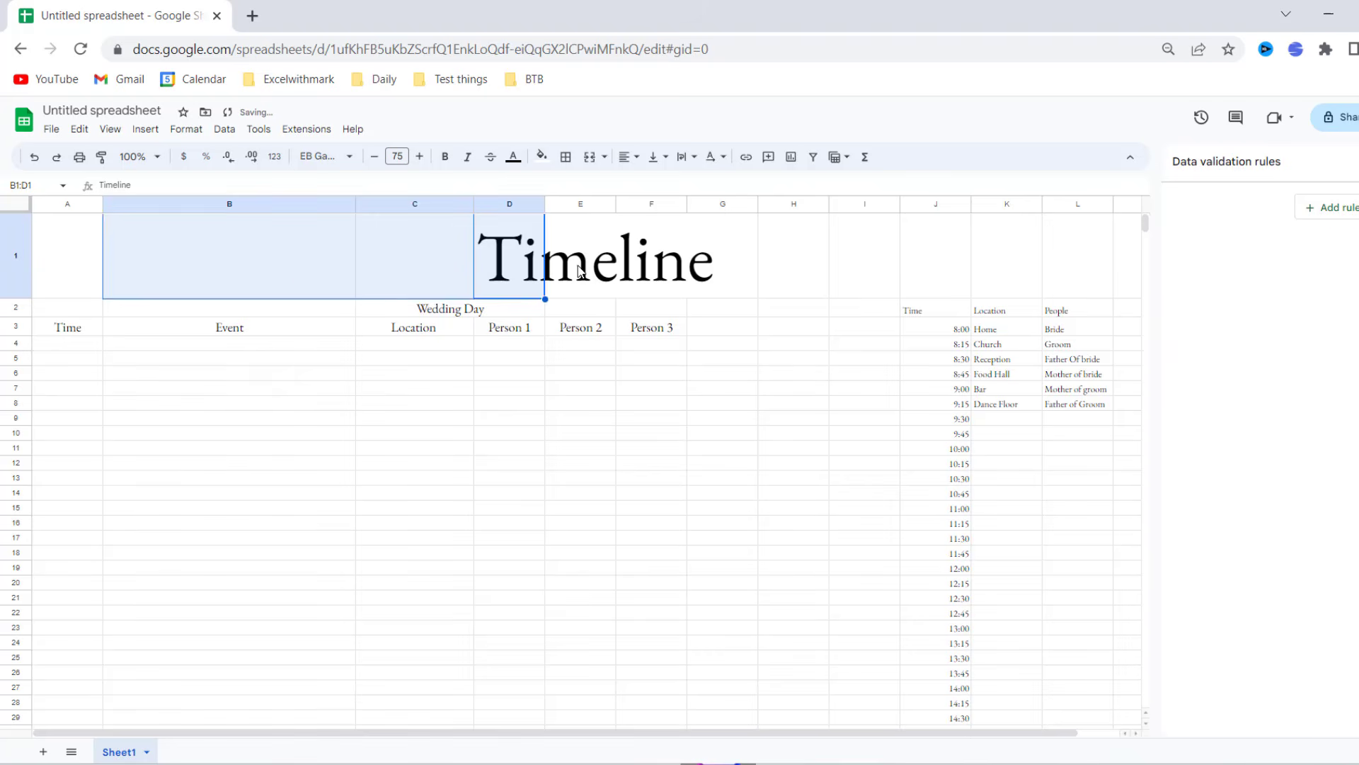
pyautogui.click(538, 283)
pyautogui.moveTo(517, 297); pyautogui.dragTo(407, 300)
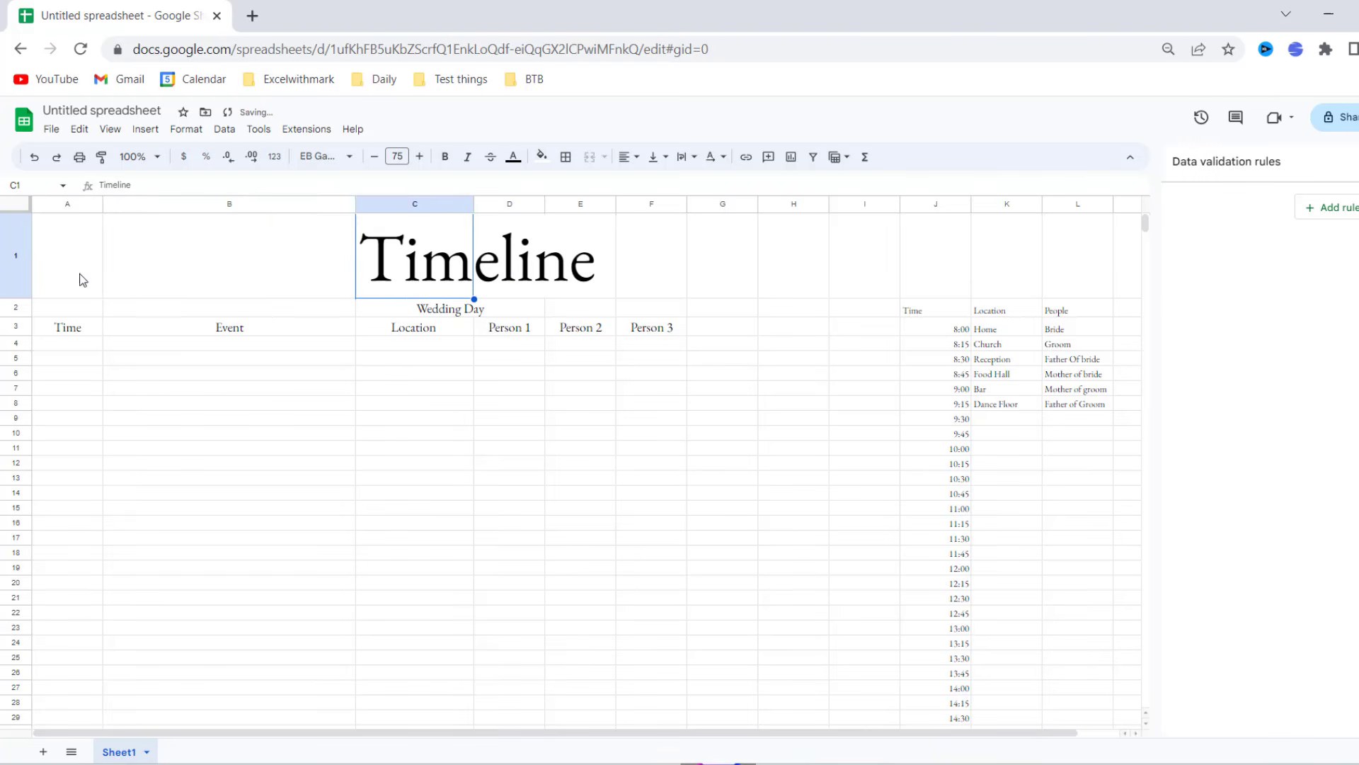
pyautogui.moveTo(83, 280); pyautogui.dragTo(660, 269)
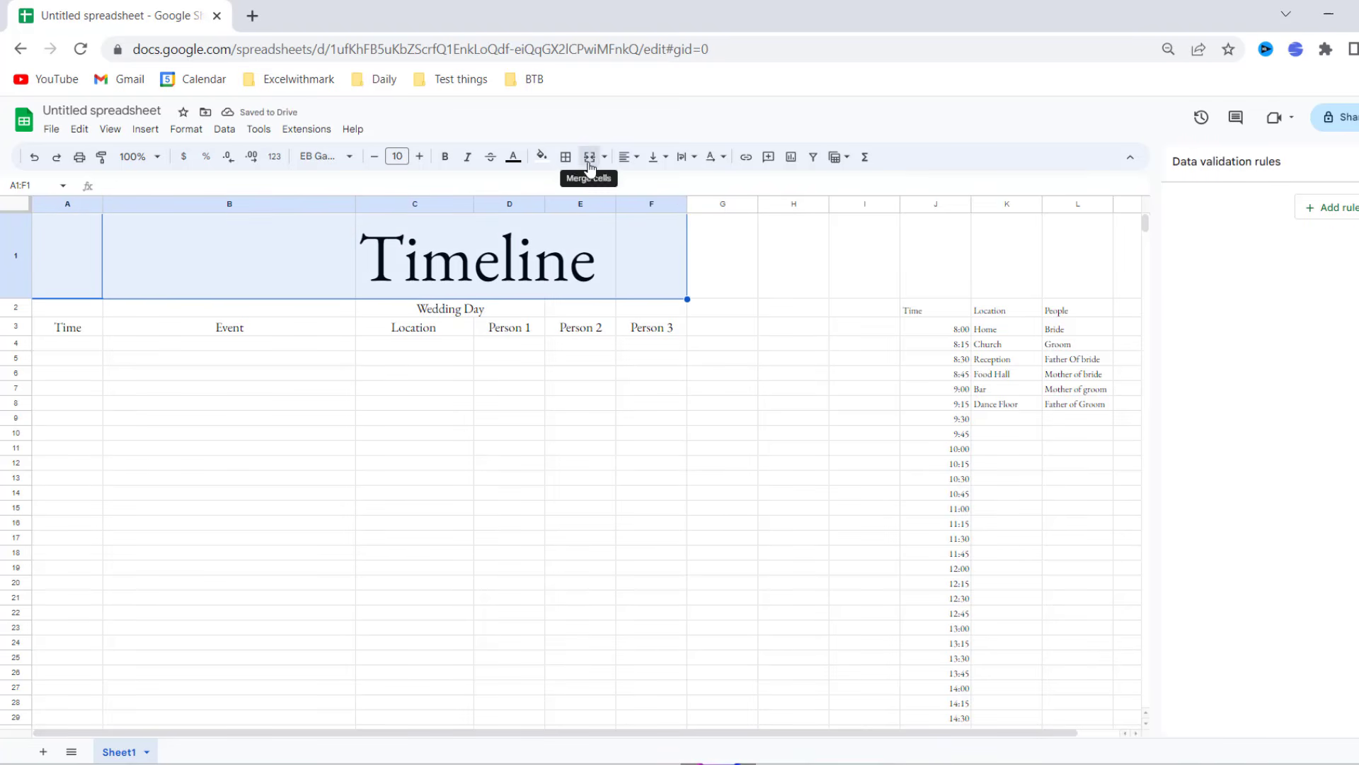
pyautogui.click(589, 157)
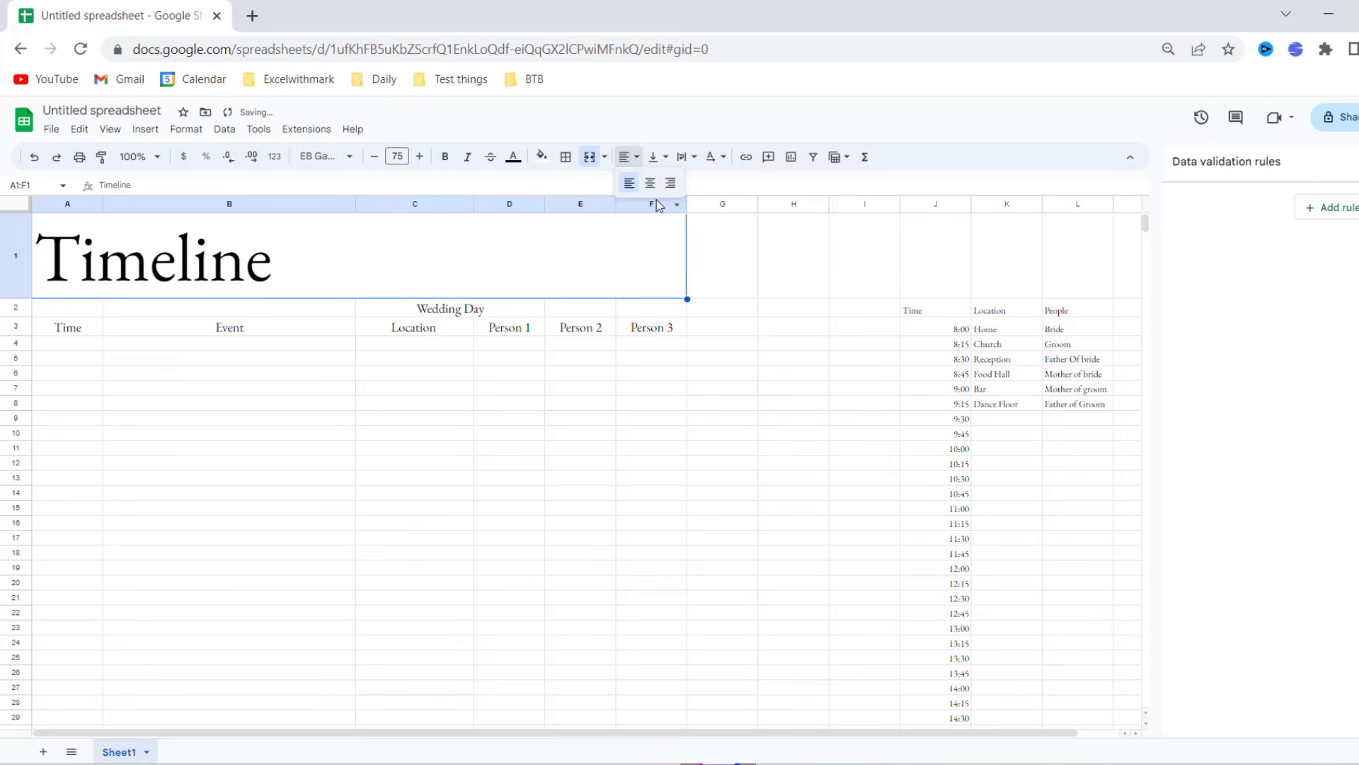
pyautogui.click(649, 184)
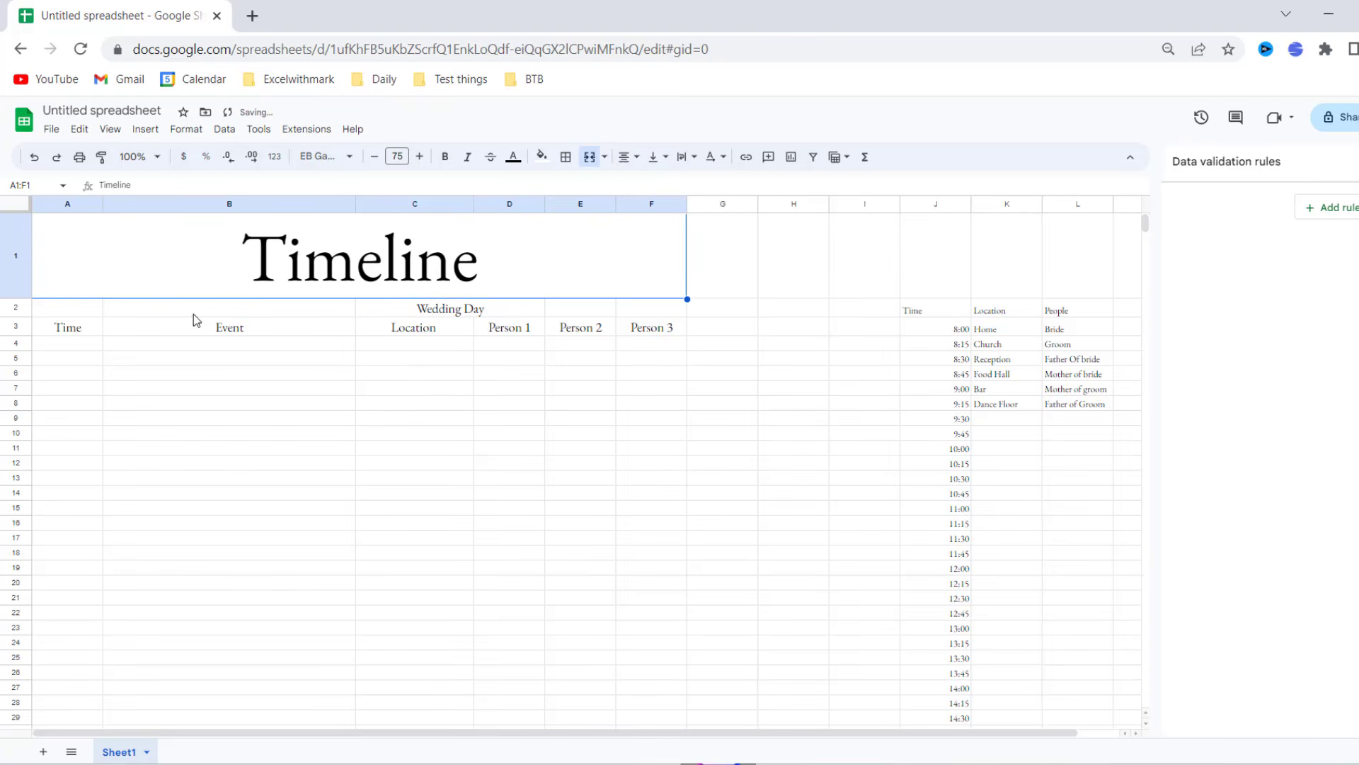
# - Merge A2:F2 and centre the Wedding Day subtitle across it
pyautogui.moveTo(80, 316); pyautogui.dragTo(631, 315)
pyautogui.click(588, 158)
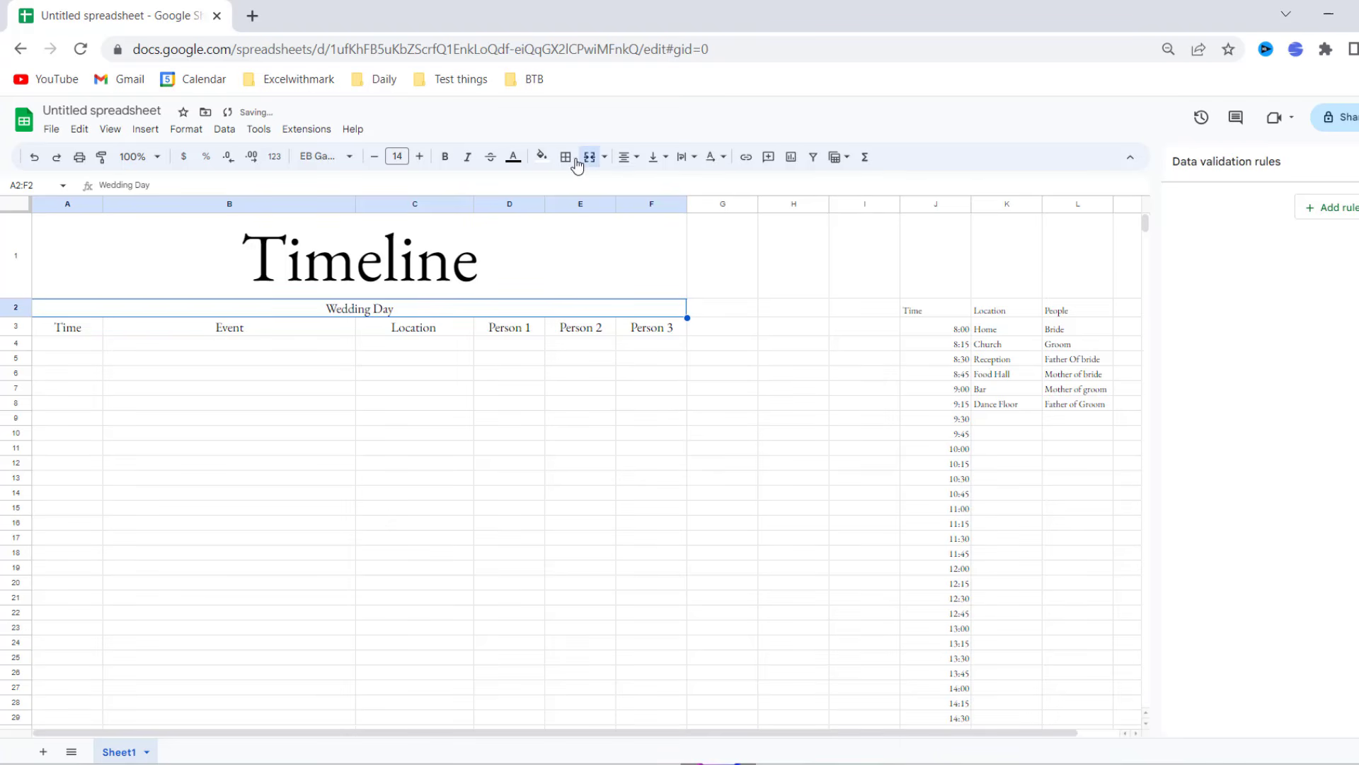
pyautogui.click(567, 158)
pyautogui.click(566, 159)
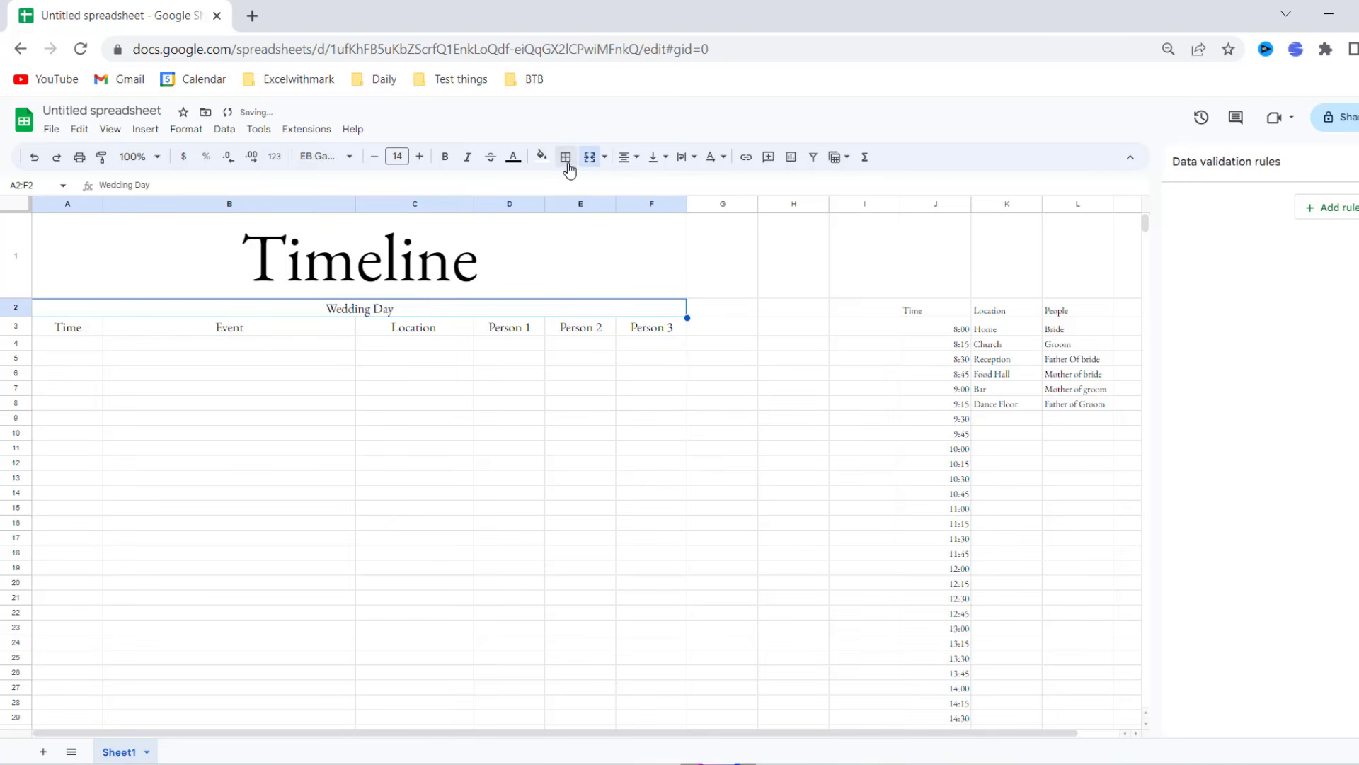
pyautogui.click(629, 157)
pyautogui.click(650, 183)
# - Give the Wedding Day row top and bottom borders and a salmon fill
pyautogui.click(567, 160)
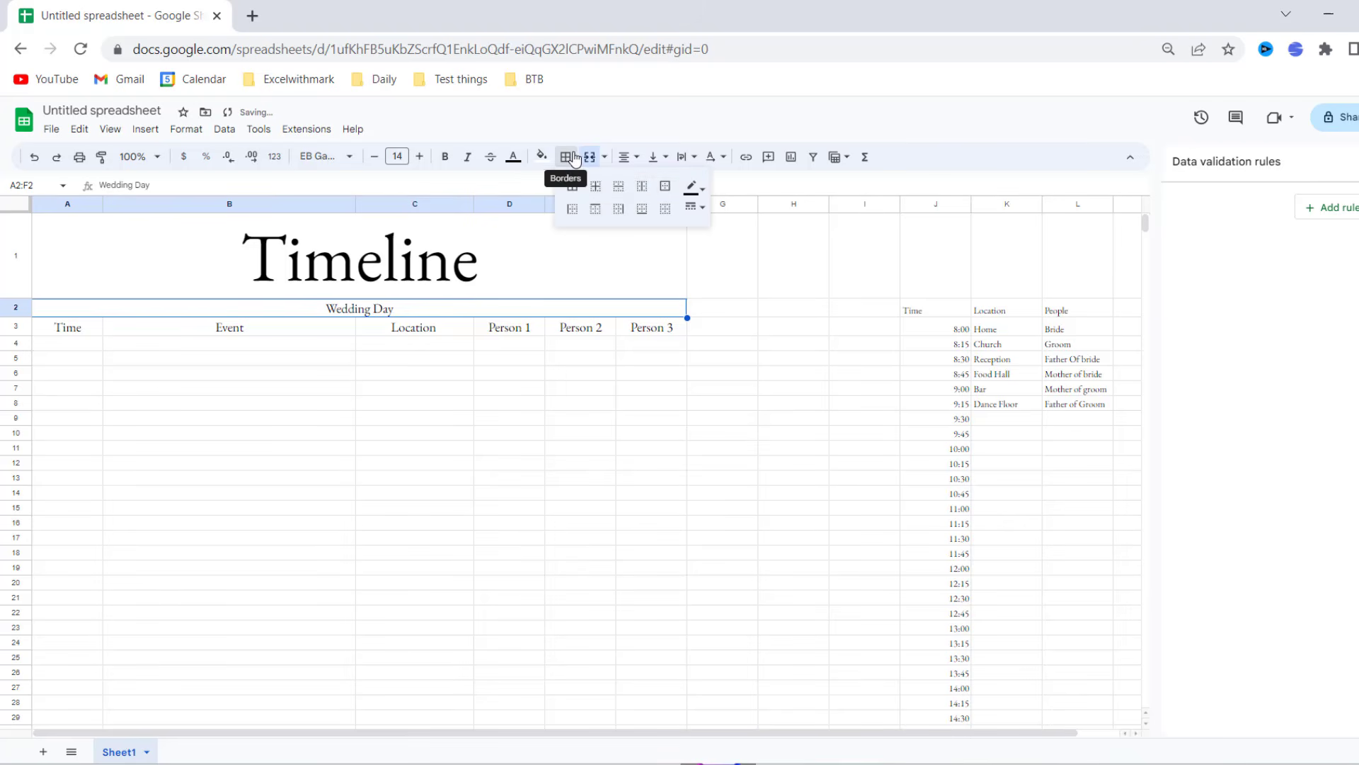
pyautogui.click(599, 210)
pyautogui.click(642, 211)
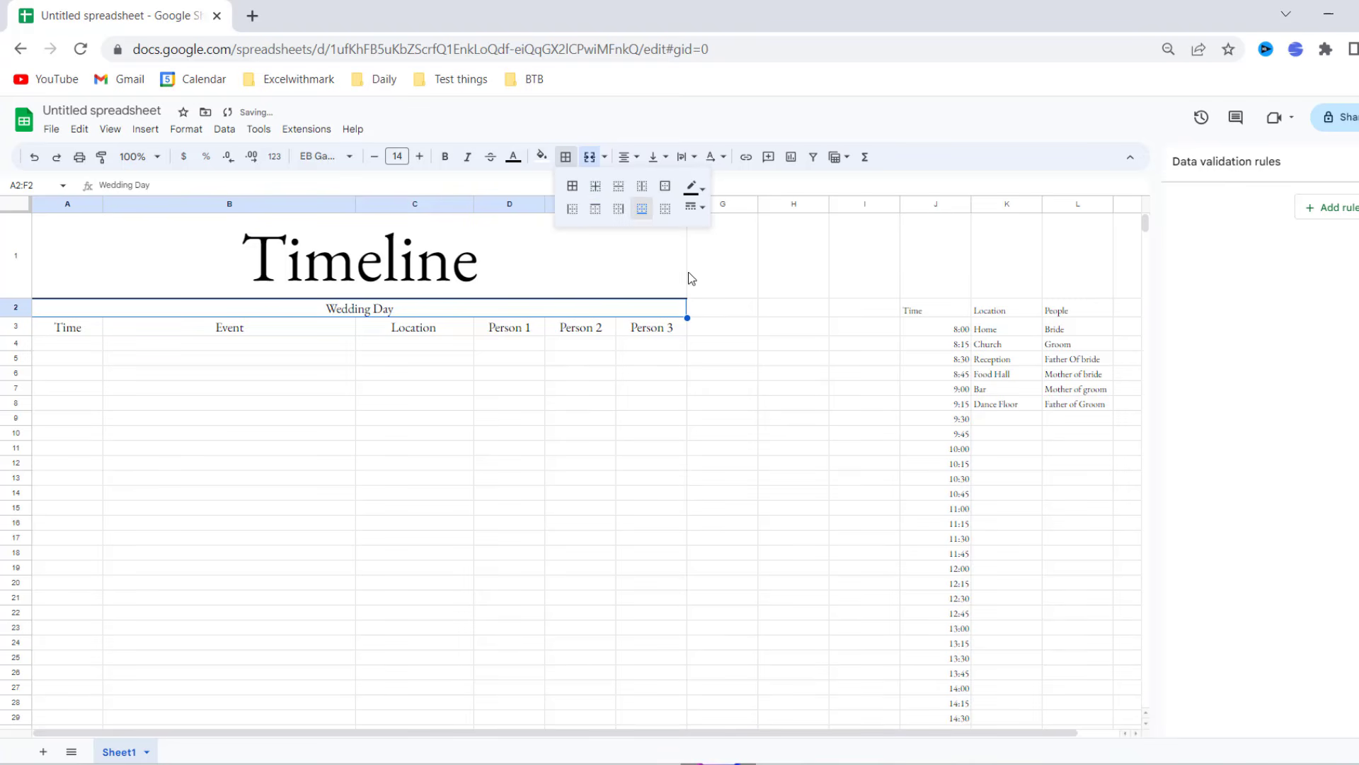
pyautogui.click(643, 390)
pyautogui.click(303, 315)
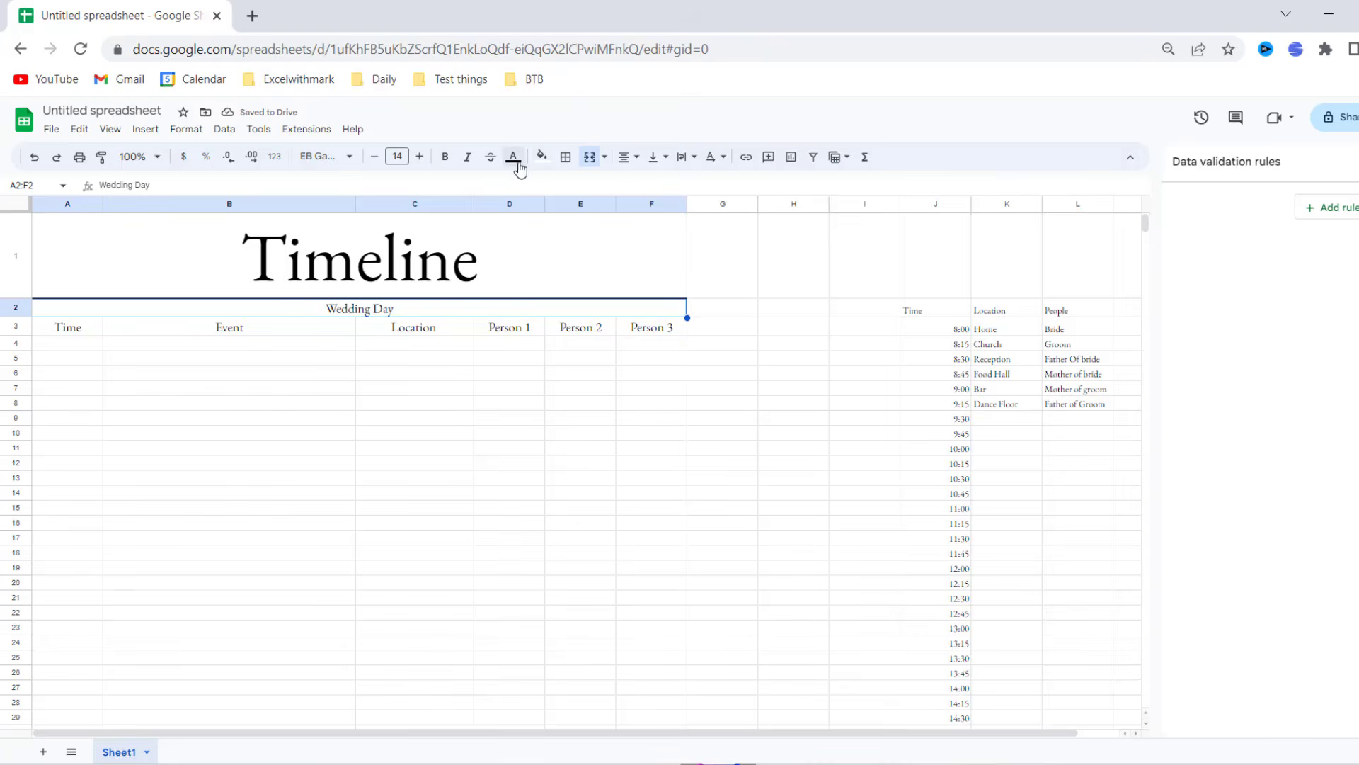
pyautogui.click(541, 156)
pyautogui.click(545, 385)
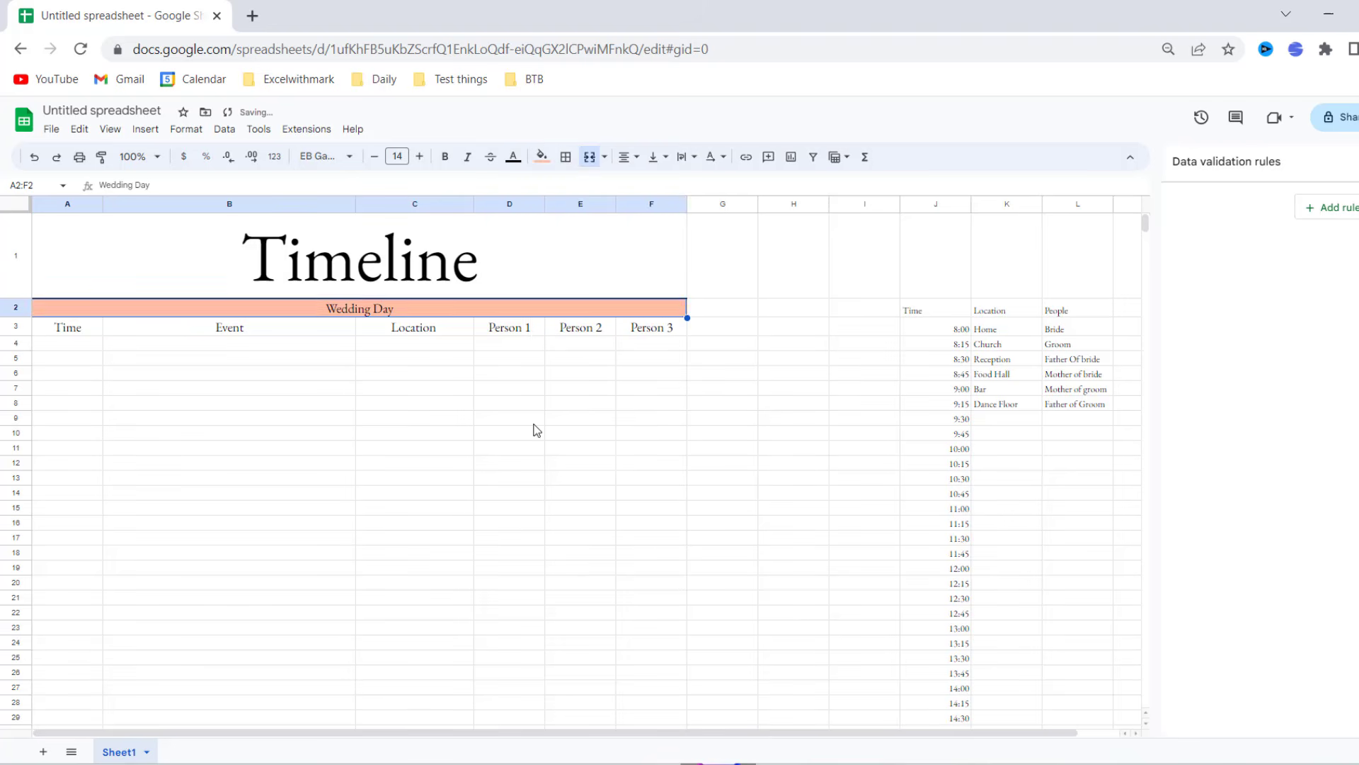
pyautogui.click(535, 419)
# - Fill the Timeline title banner with custom pink FF9E9E
pyautogui.click(535, 269)
pyautogui.click(542, 156)
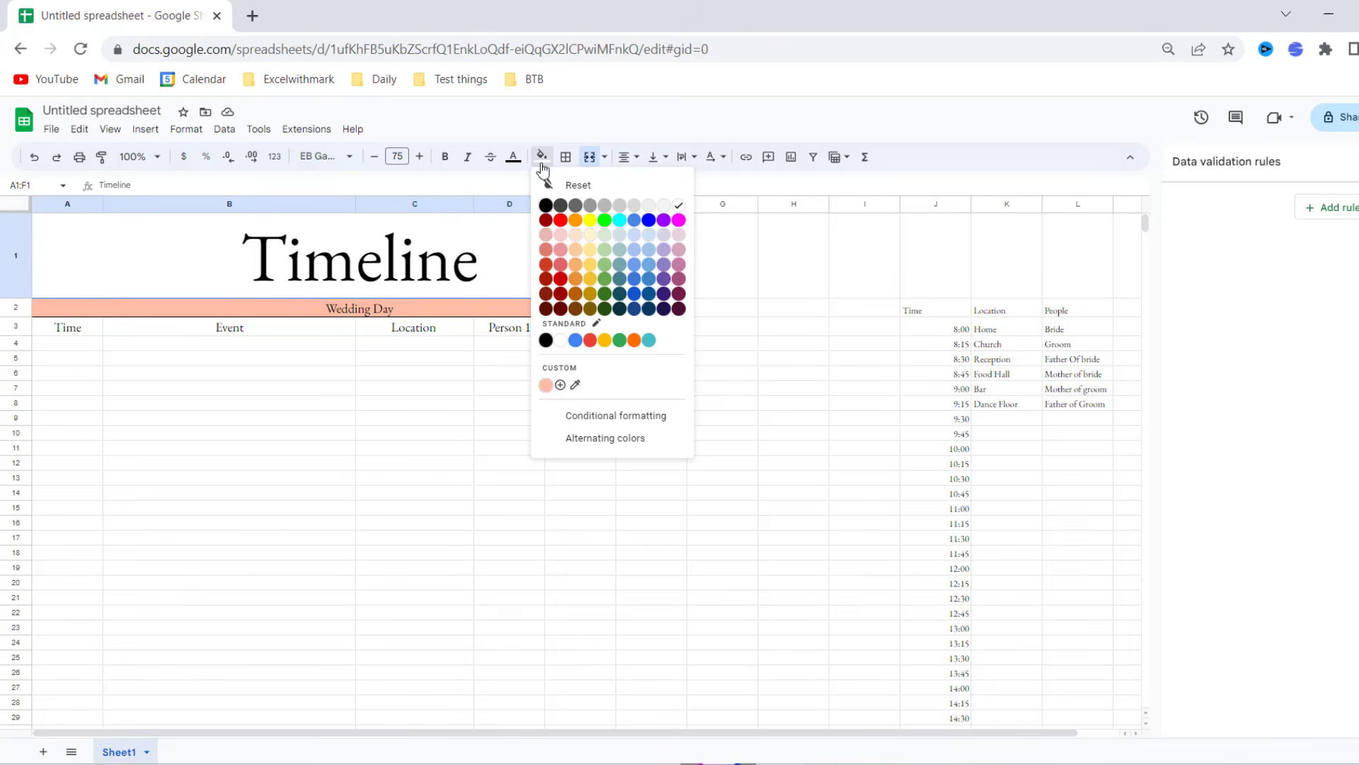
pyautogui.click(560, 385)
pyautogui.write('FF9E9E')
pyautogui.press('Return')
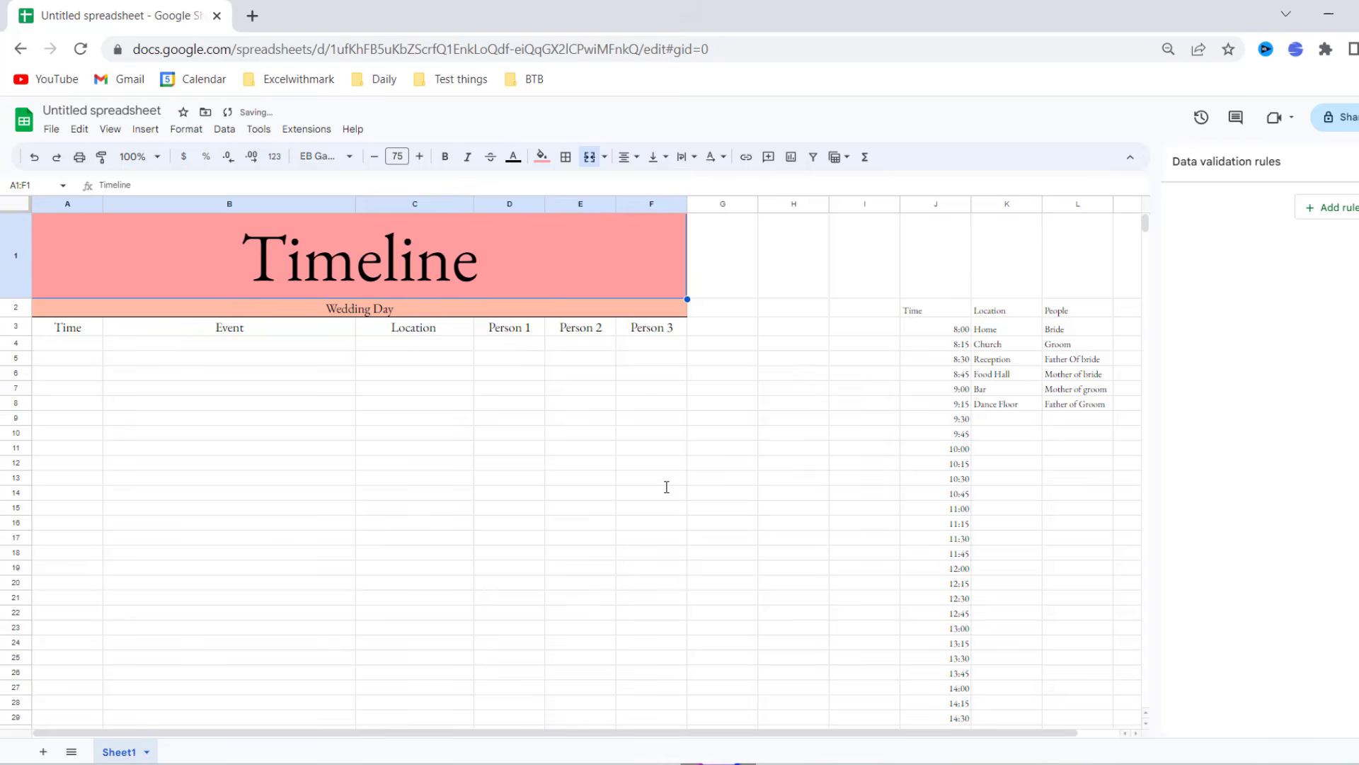
pyautogui.click(510, 433)
pyautogui.click(85, 347)
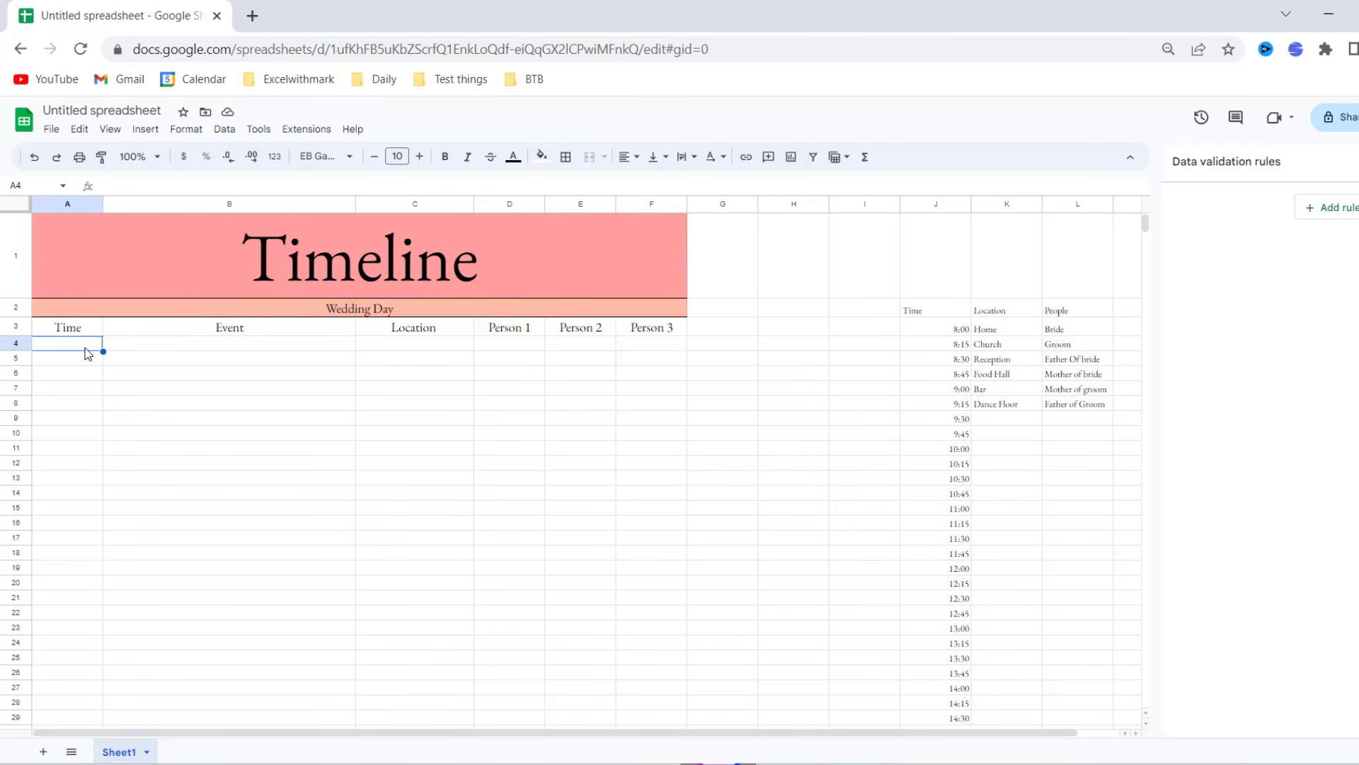
# - Select the Time cells A4:A67 and insert a dropdown rule for them
pyautogui.moveTo(85, 352); pyautogui.dragTo(99, 220)
pyautogui.scroll(20, 497, 359)
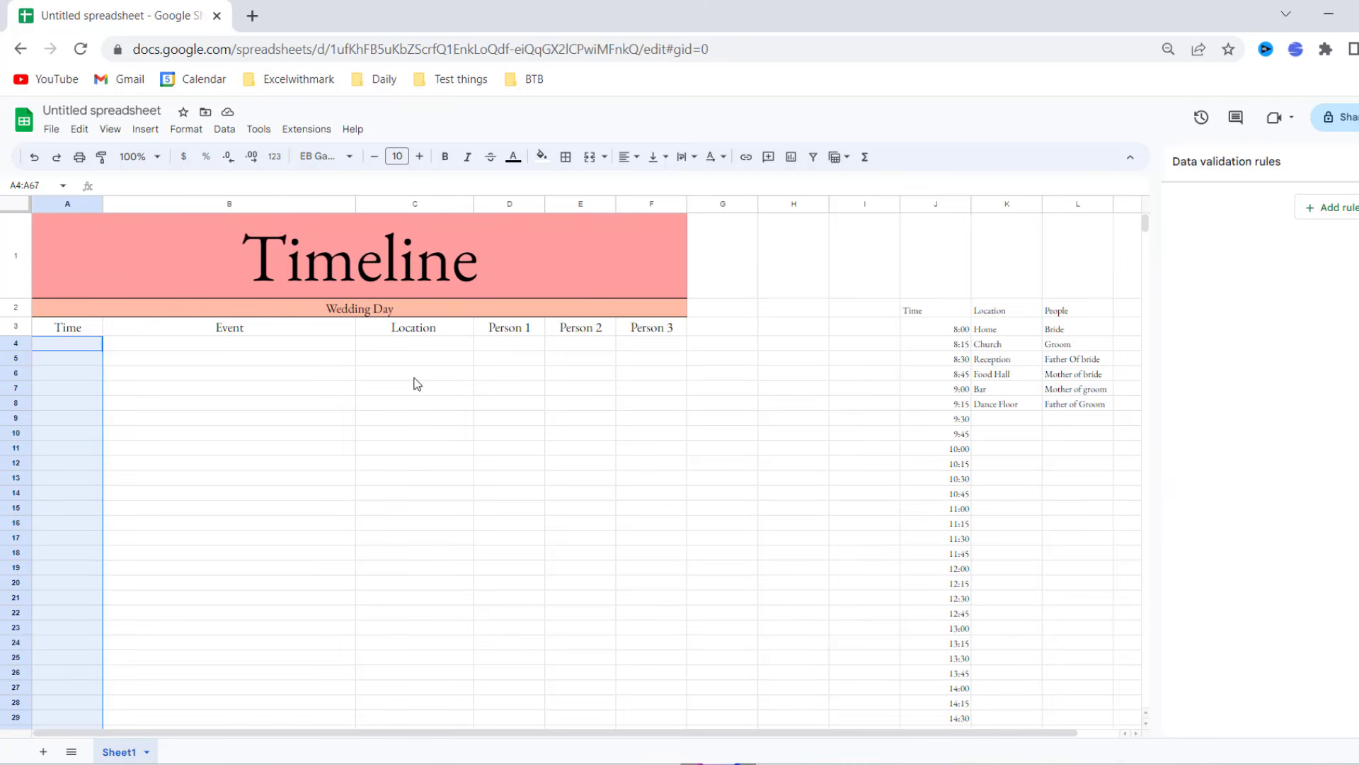
pyautogui.click(184, 131)
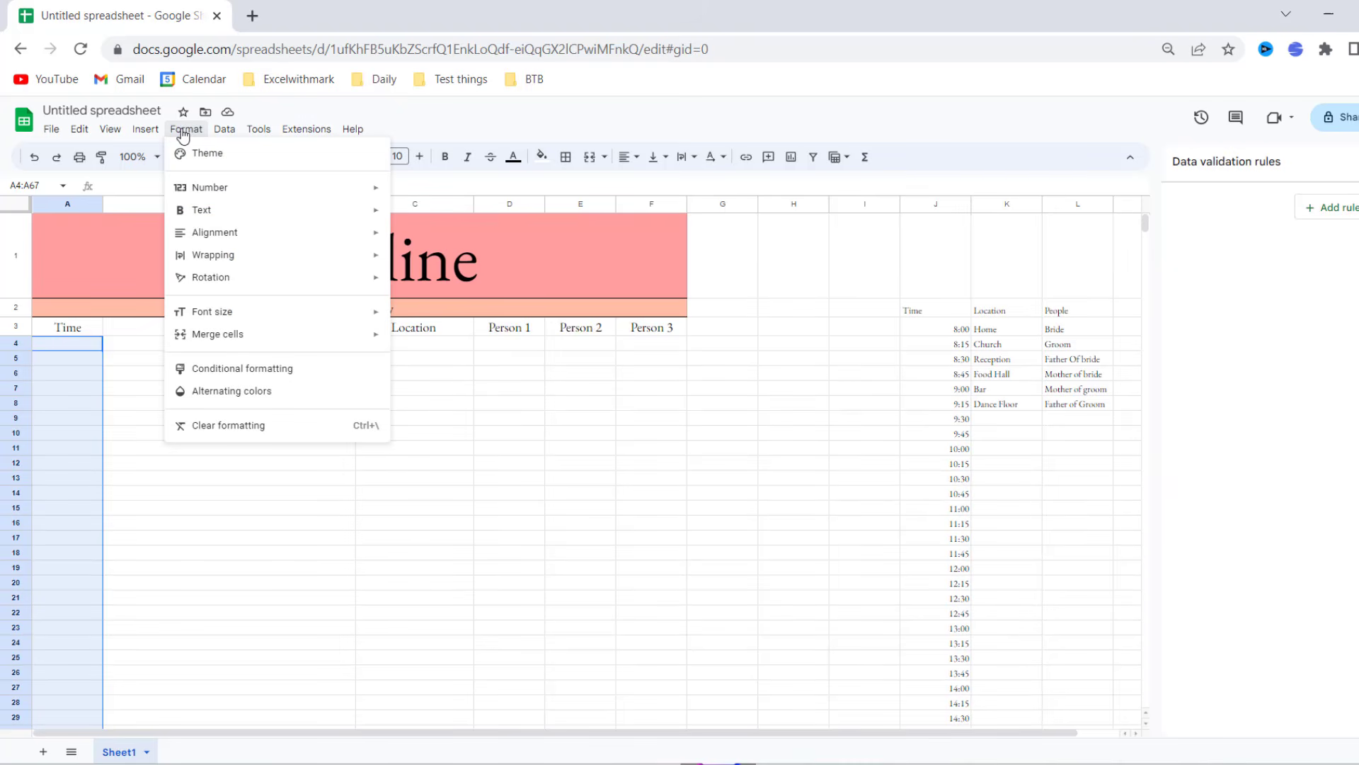
pyautogui.moveTo(145, 129)
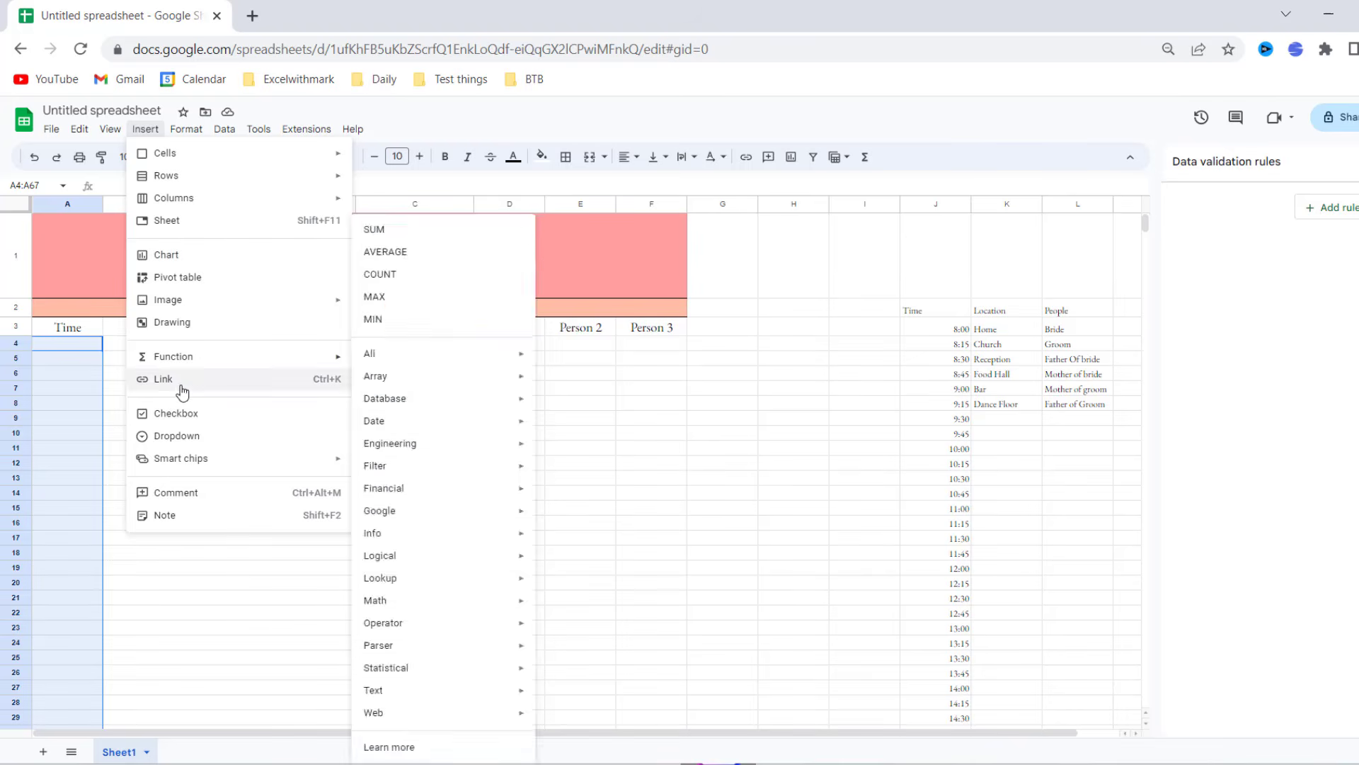
pyautogui.click(177, 436)
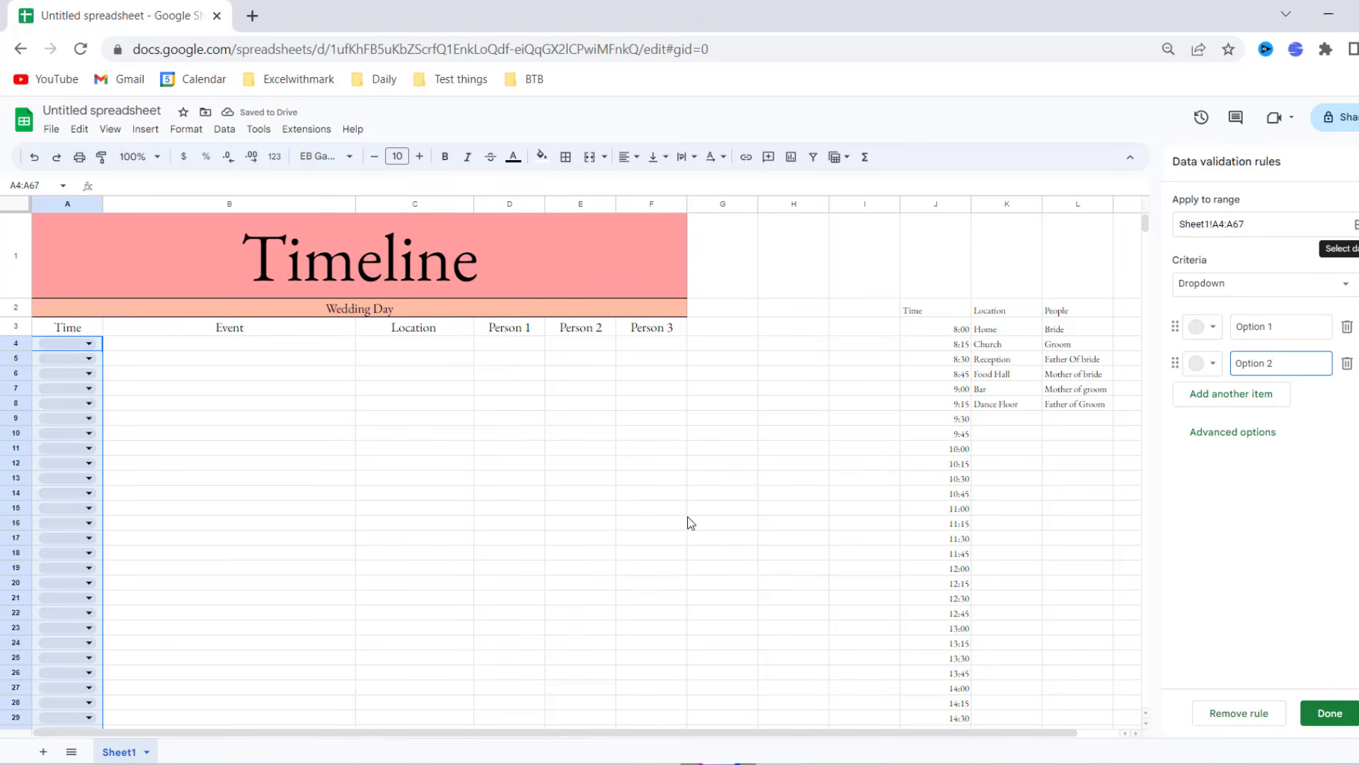
pyautogui.scroll(-7, 313, 582)
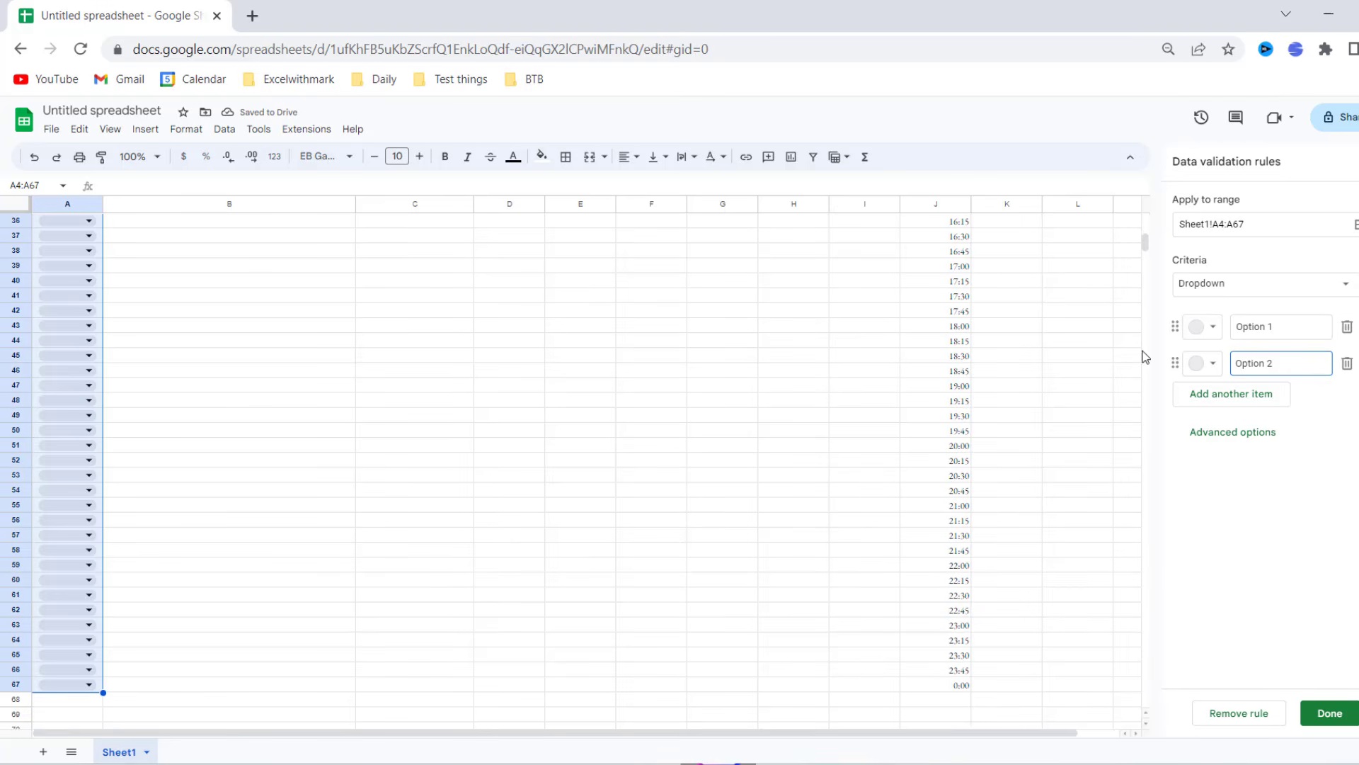
# - Make the dropdown take its options from the range J3:J67 and save the rule
pyautogui.click(1342, 285)
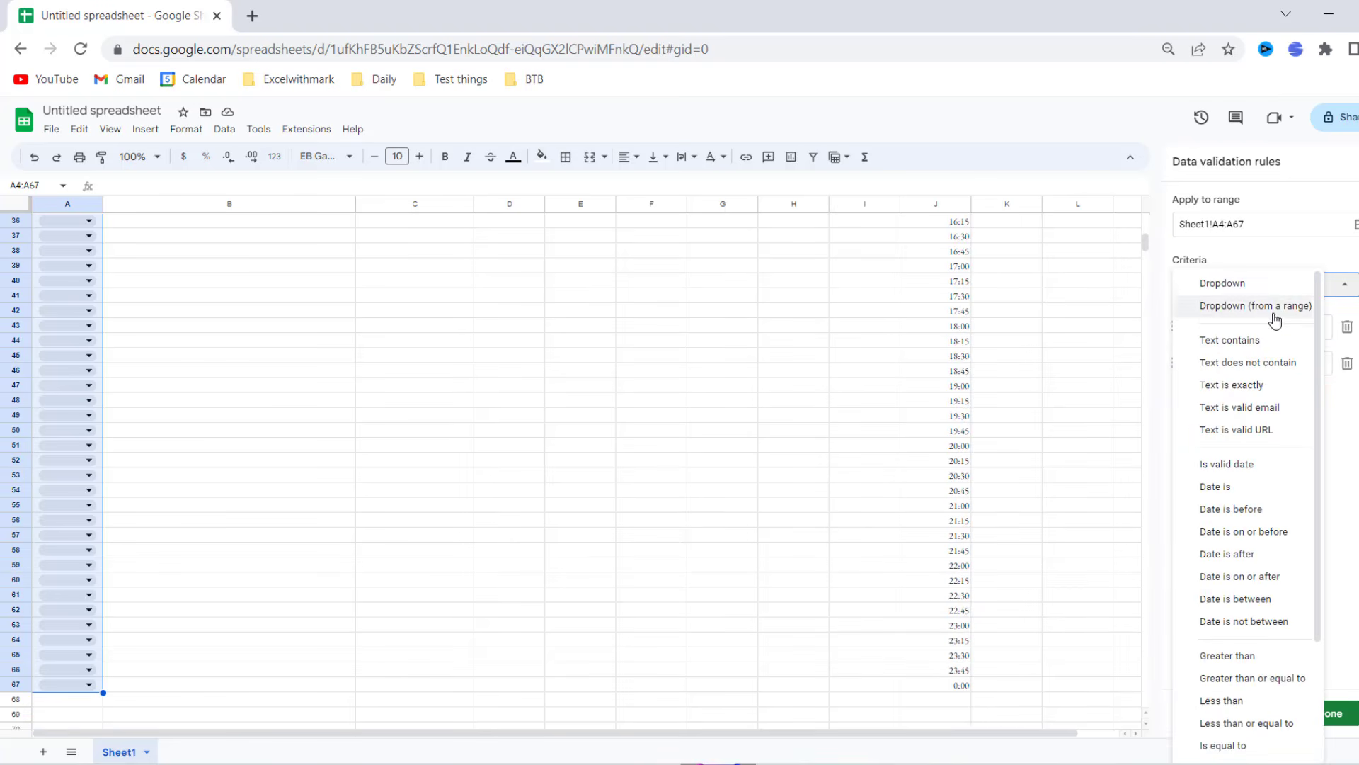
pyautogui.click(1274, 315)
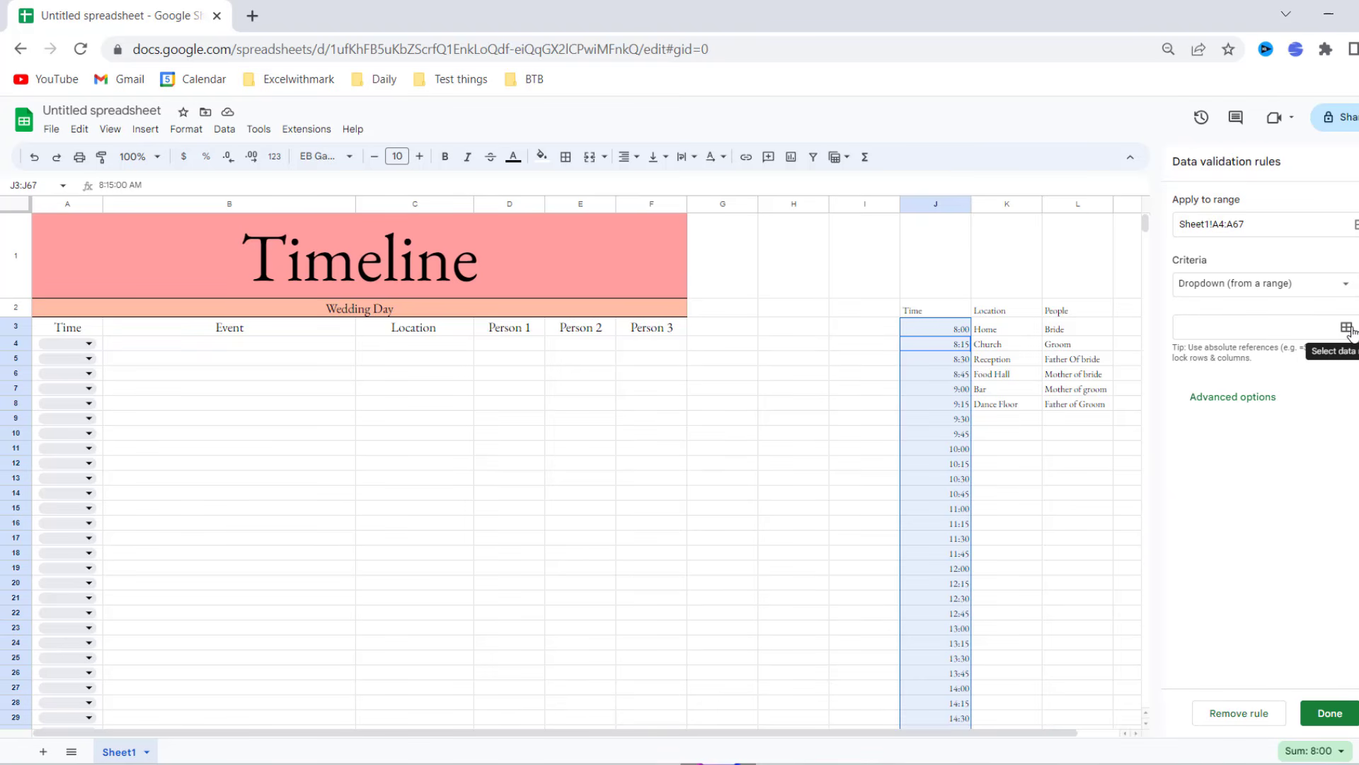
pyautogui.click(1348, 328)
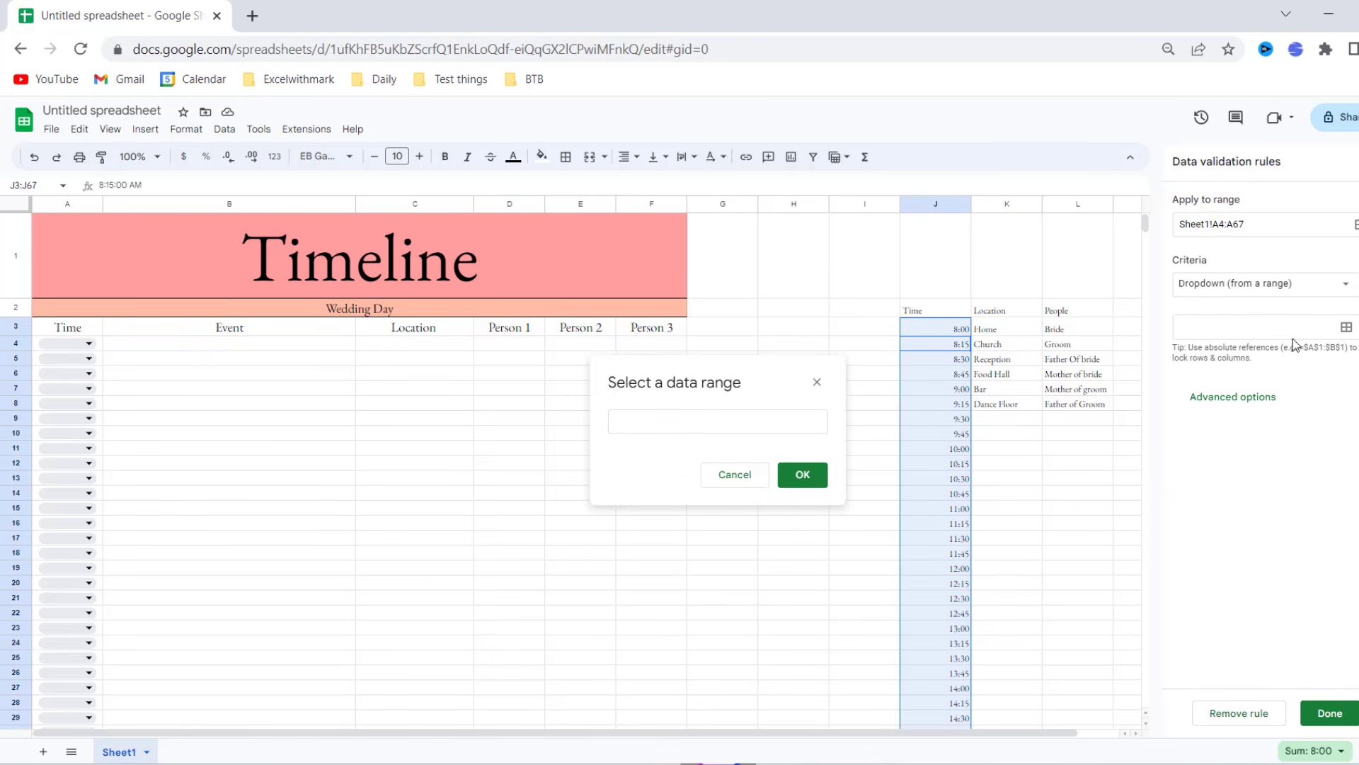
pyautogui.click(943, 331)
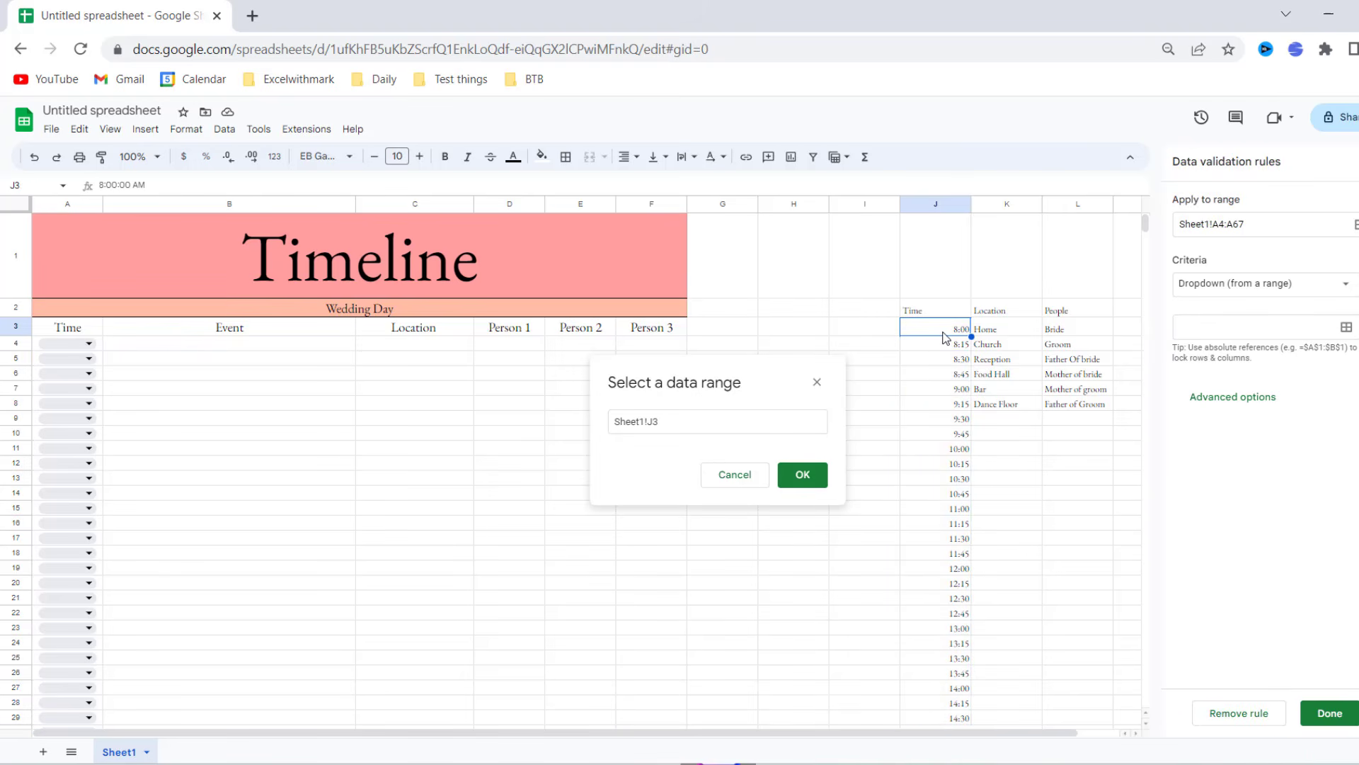
pyautogui.hotkey('ctrl', 'shift', 'Down')
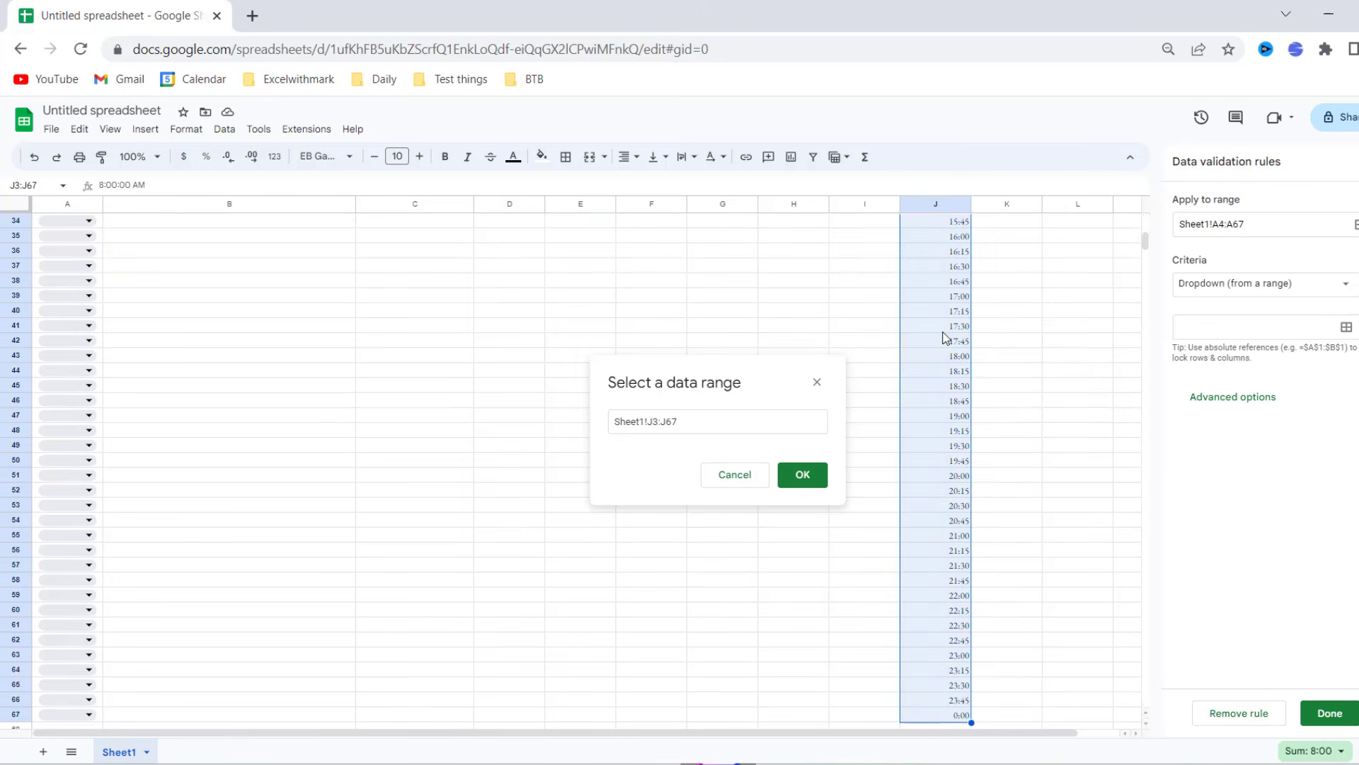
pyautogui.click(804, 477)
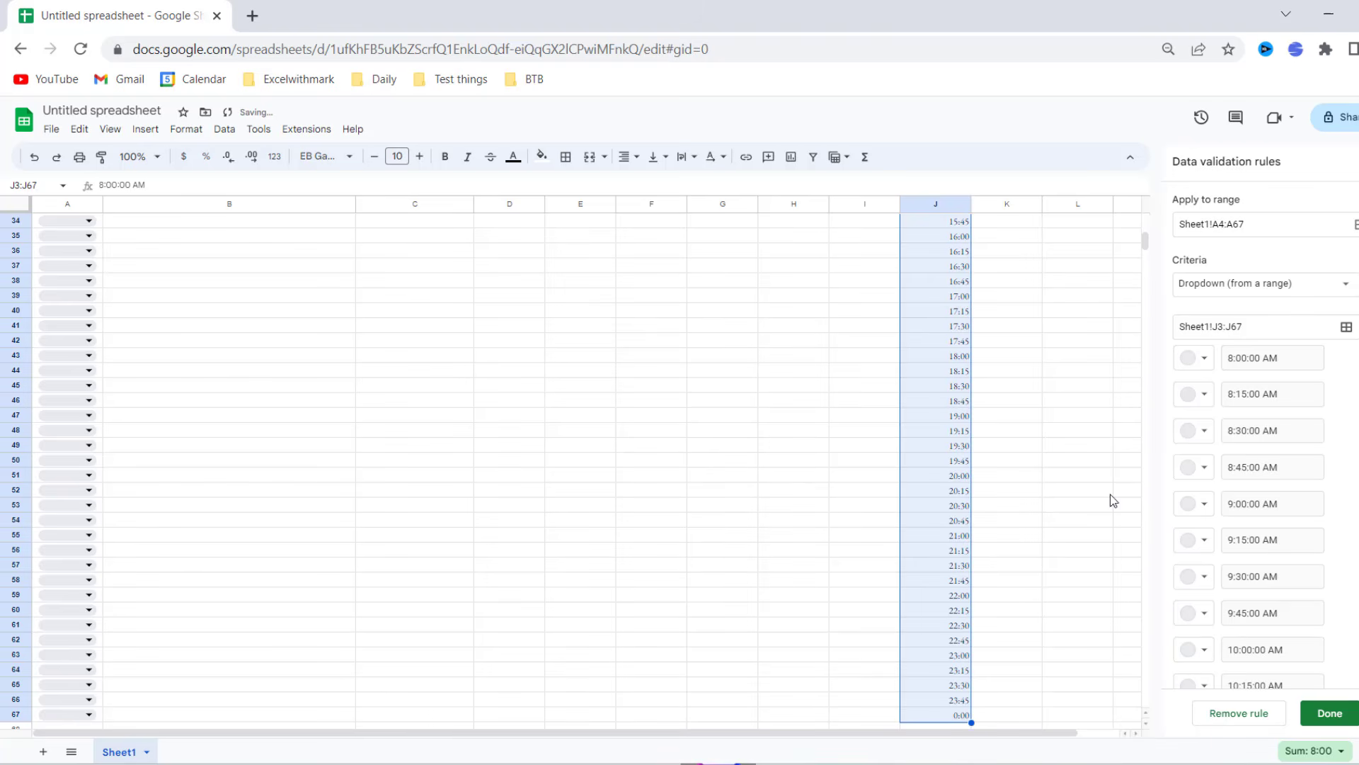
pyautogui.scroll(-20, 1341, 613)
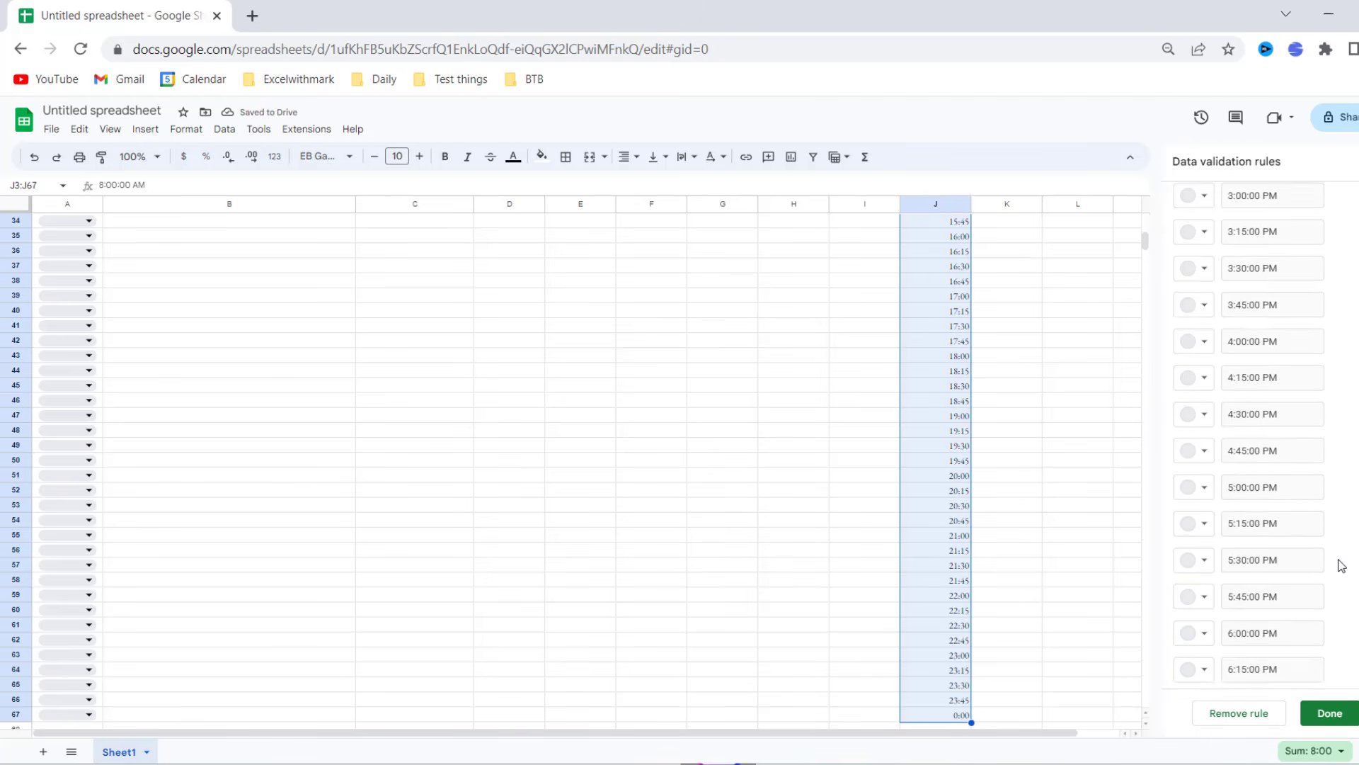
pyautogui.click(1329, 714)
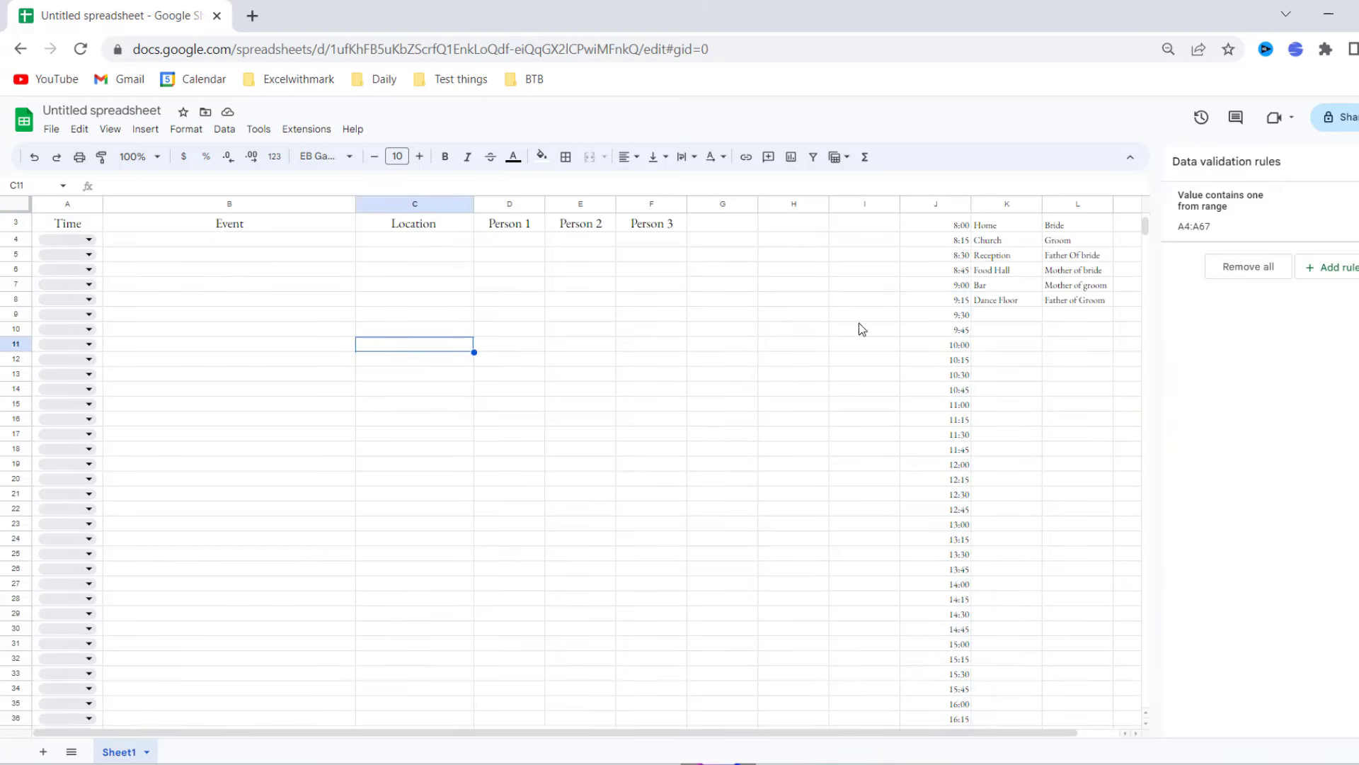
# - Change the Time dropdown rule's display style to plain arrows
pyautogui.click(1286, 226)
pyautogui.scroll(-15, 1339, 411)
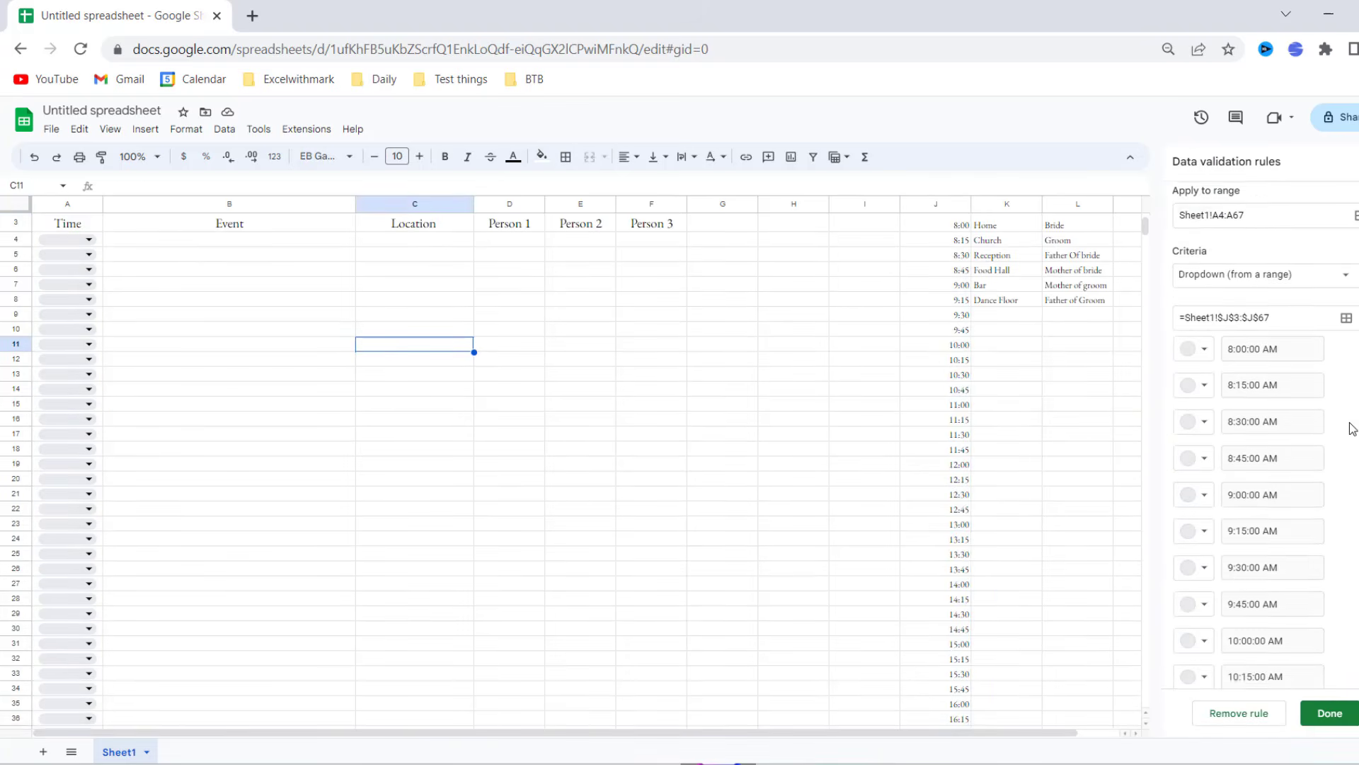
pyautogui.scroll(-15, 1348, 428)
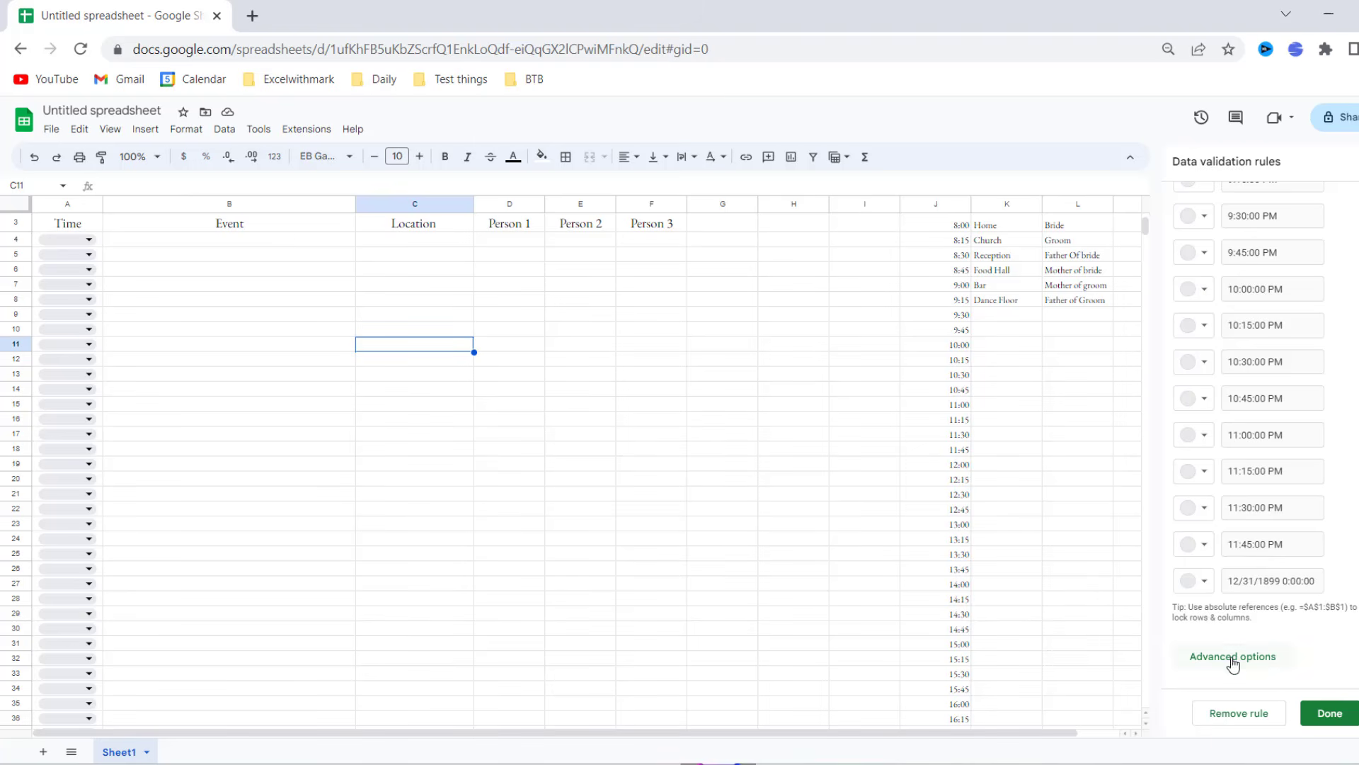
pyautogui.scroll(-3, 1273, 557)
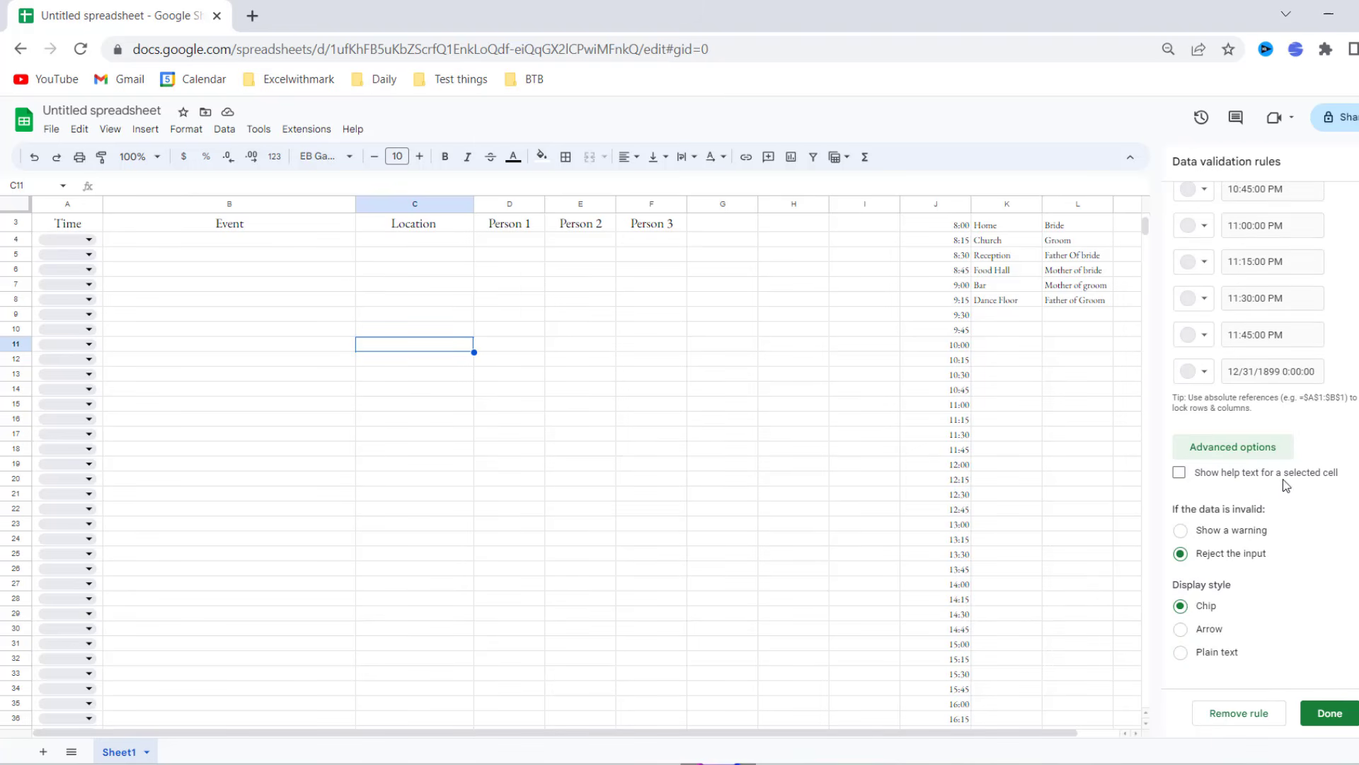
pyautogui.click(1212, 629)
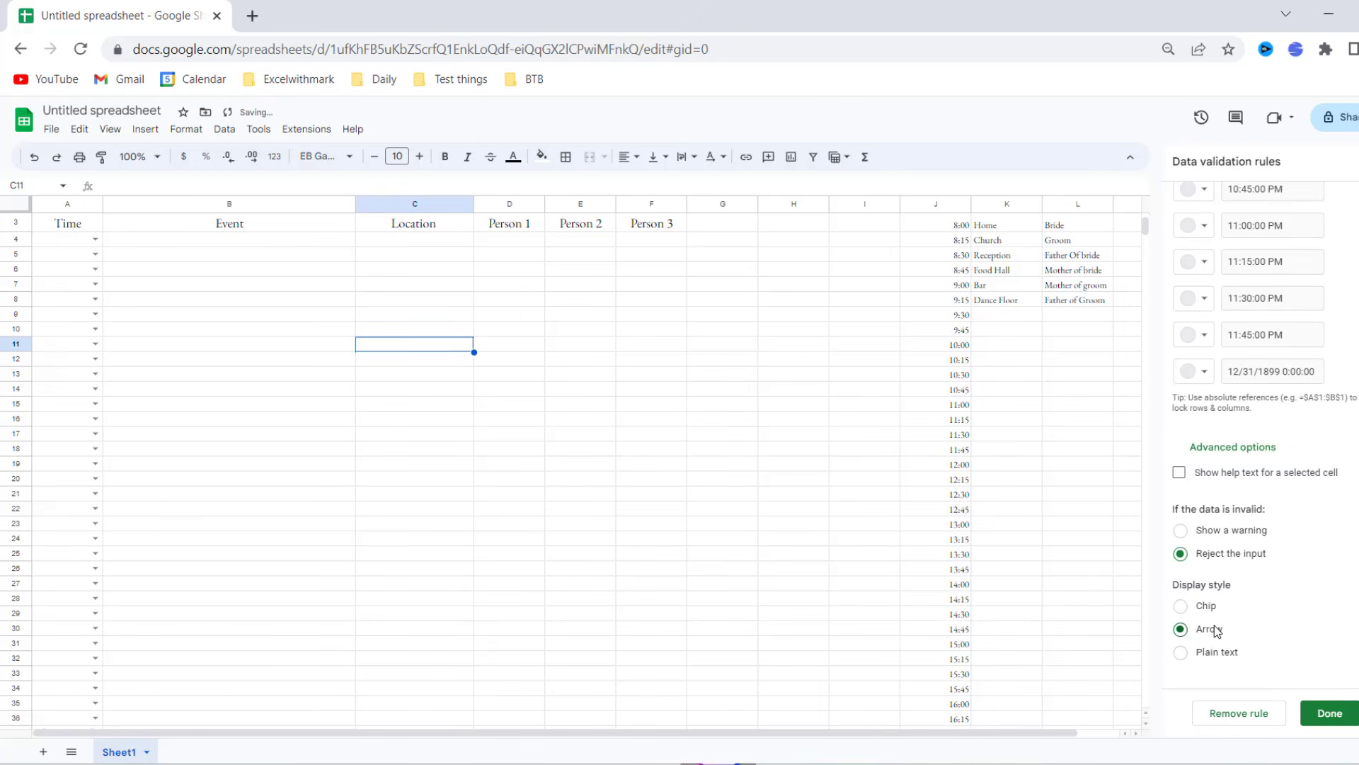
pyautogui.click(1331, 714)
# - Set cell A4 to 8:00:00 AM from its time dropdown
pyautogui.click(94, 239)
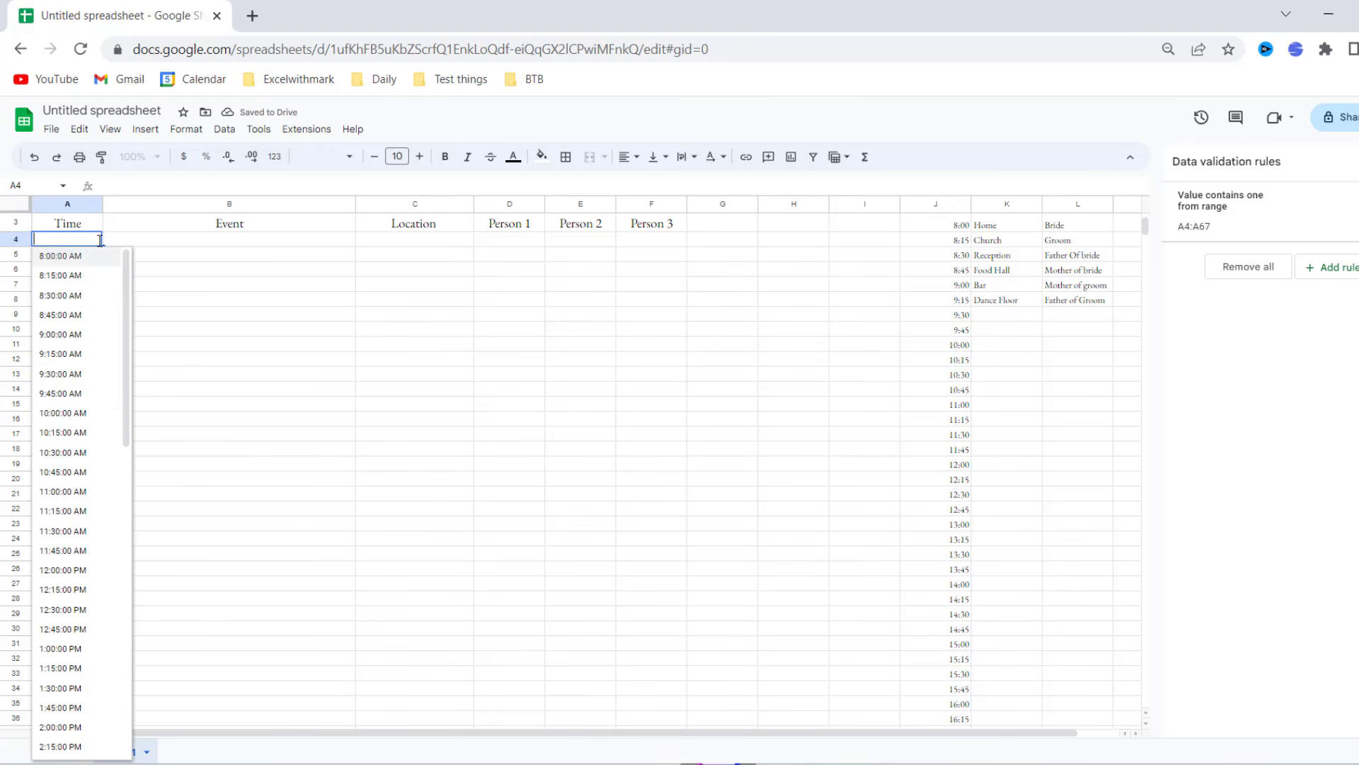
pyautogui.click(78, 589)
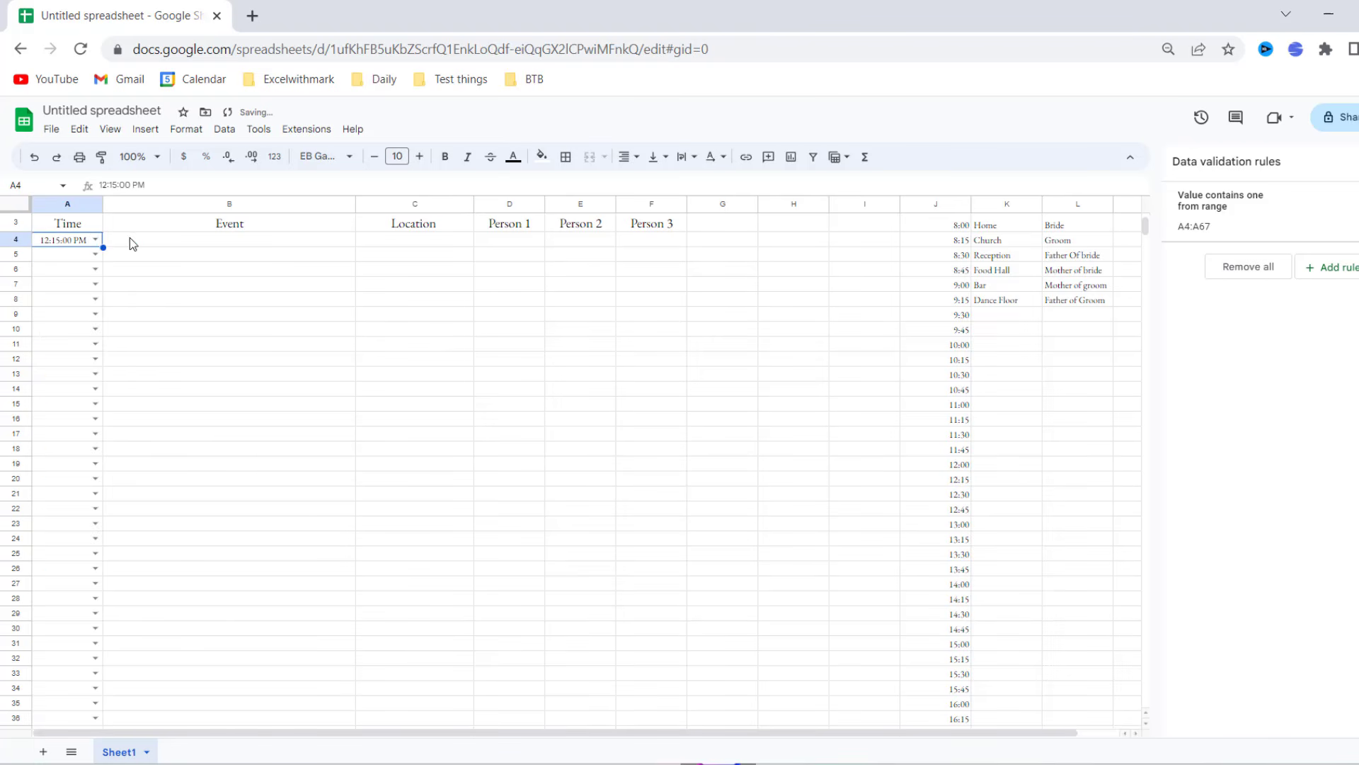
pyautogui.click(95, 239)
pyautogui.click(70, 334)
pyautogui.click(98, 242)
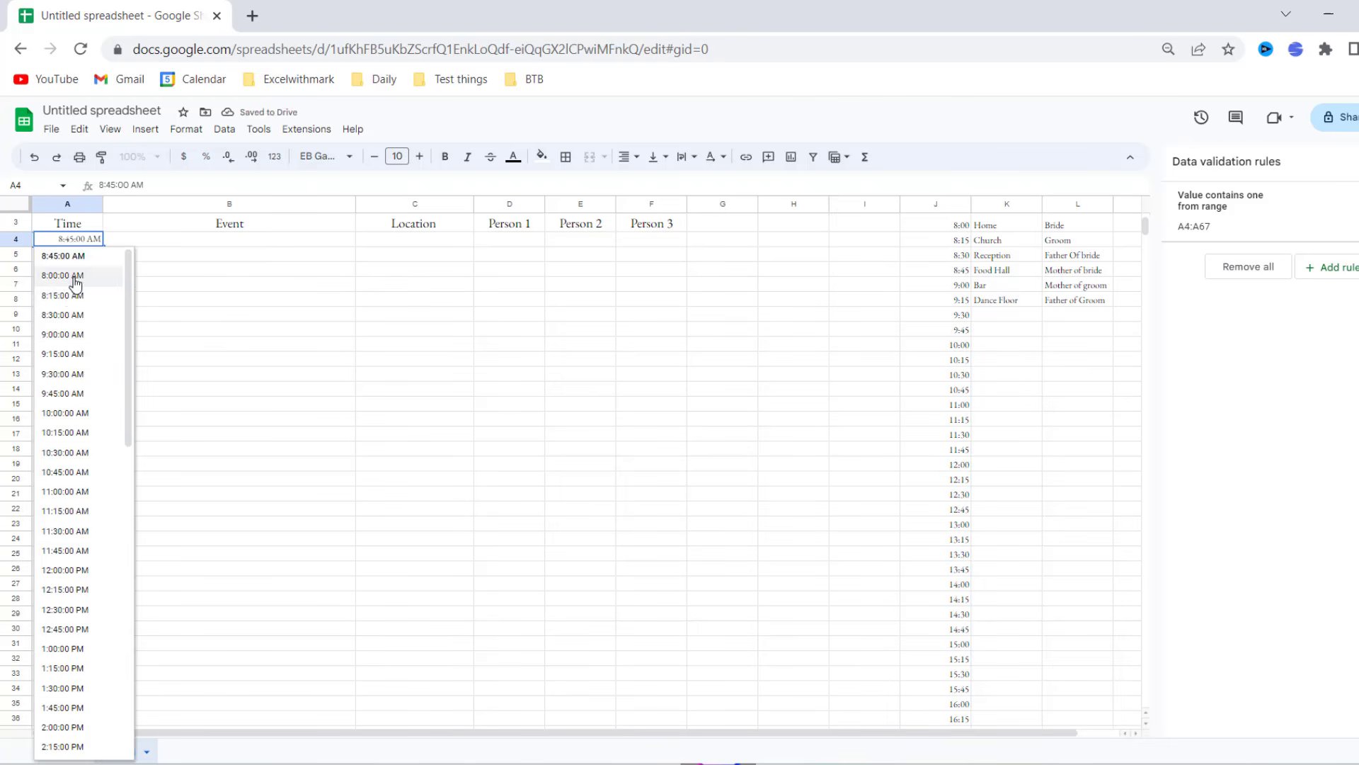
pyautogui.click(74, 280)
# - Enter 'Get dressed' as the first event in B4
pyautogui.click(228, 241)
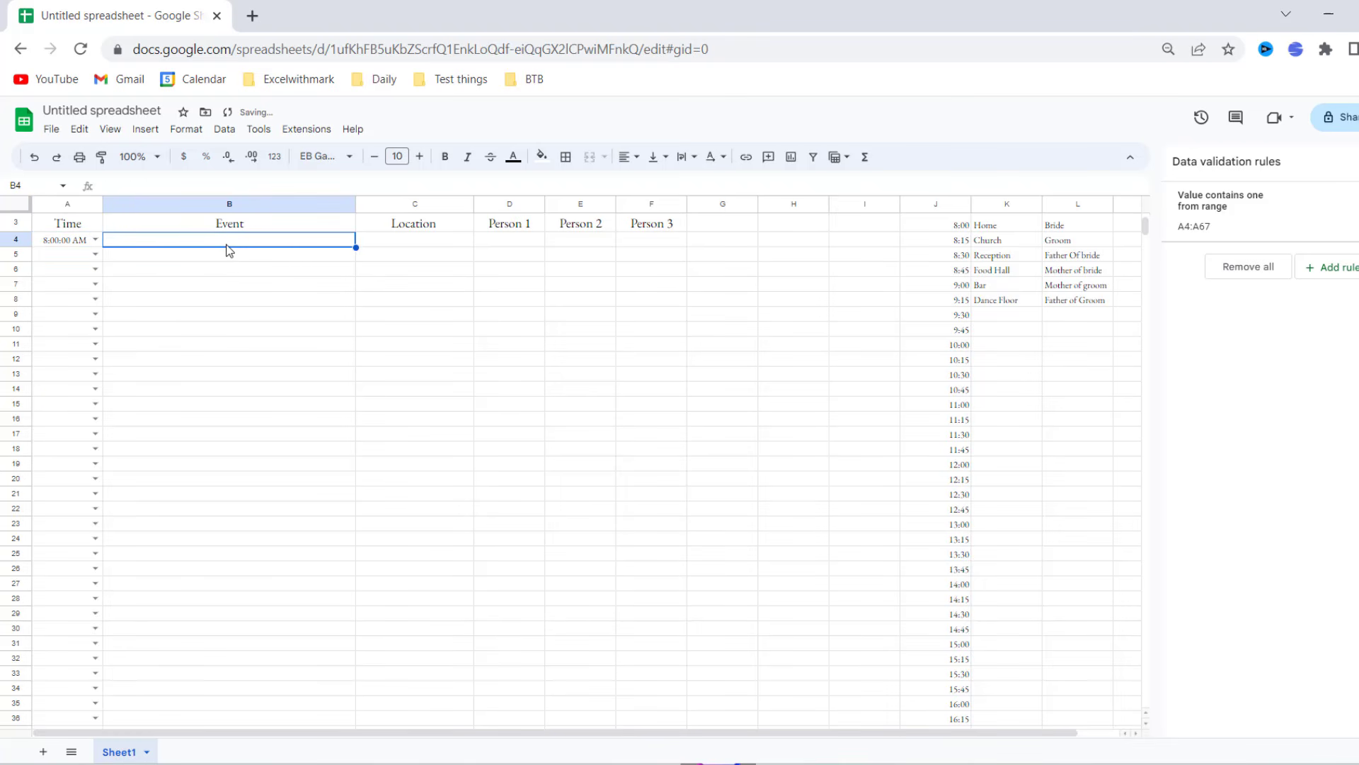
pyautogui.write('Get dressed')
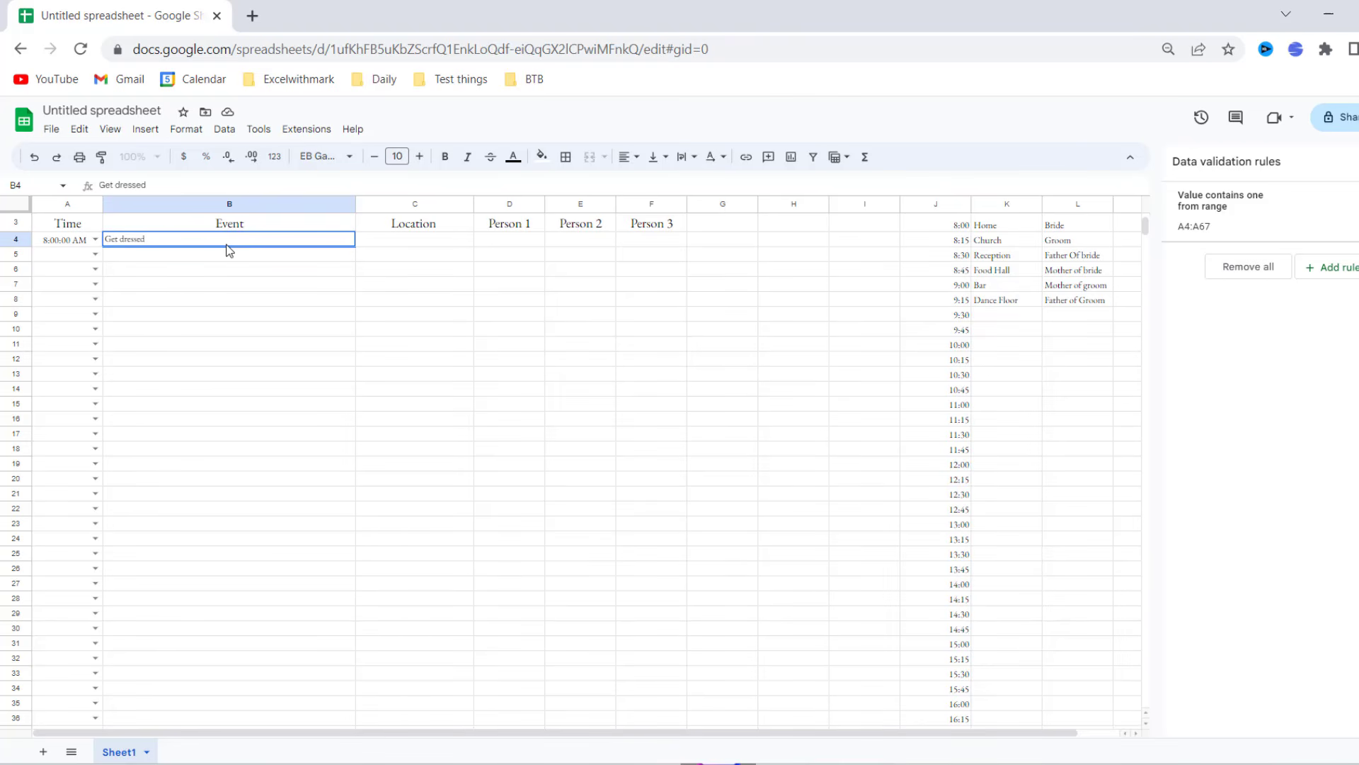
pyautogui.press('Tab')
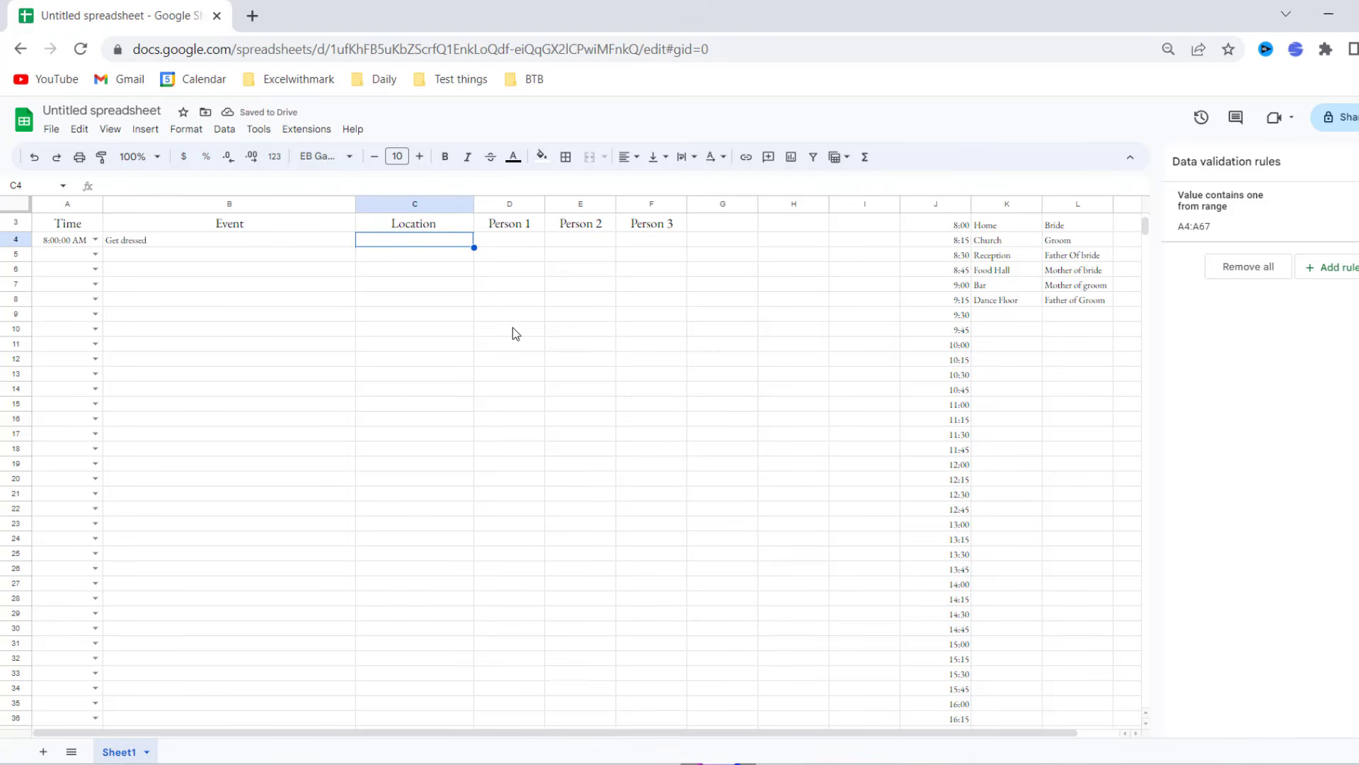
pyautogui.scroll(2, 663, 461)
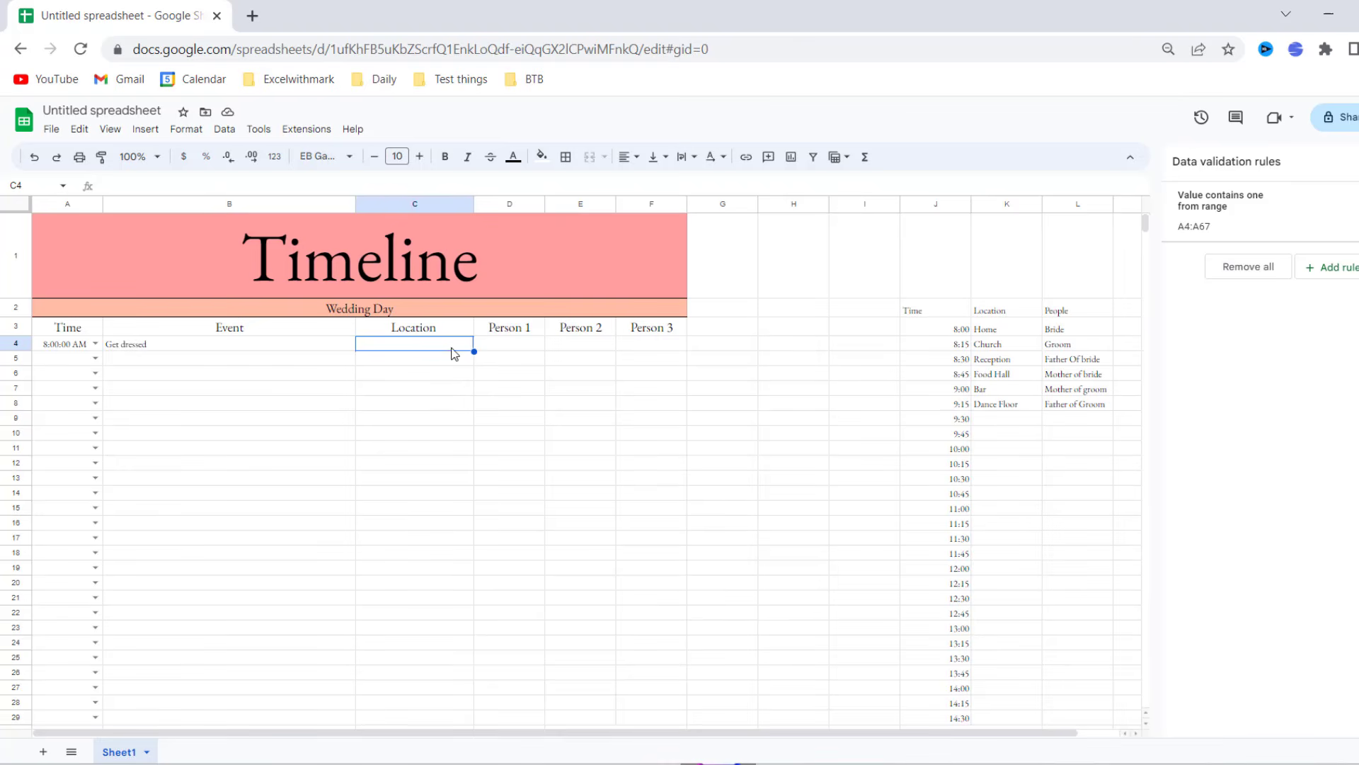
# - Make C4:C67 a dropdown sourced from the venue list K3:K14
pyautogui.moveTo(448, 344); pyautogui.dragTo(422, 579)
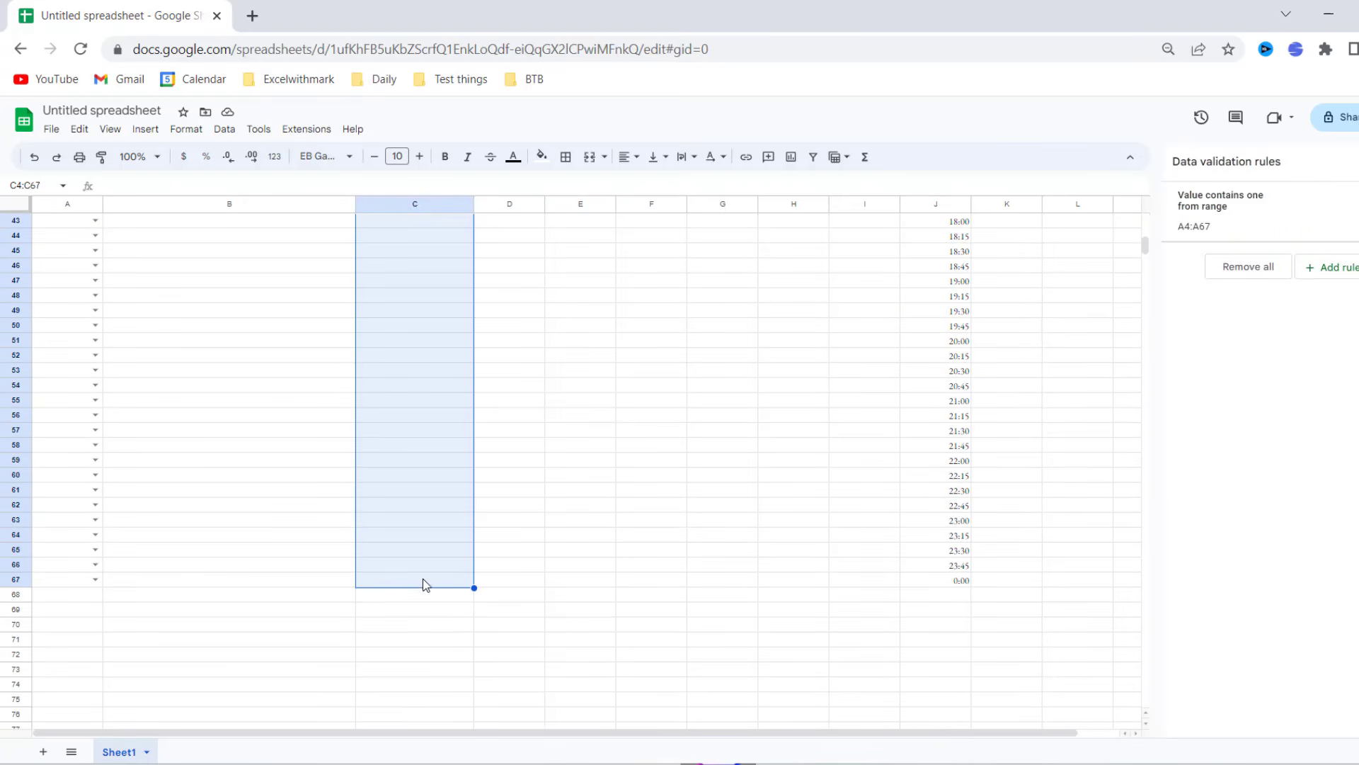
pyautogui.click(1340, 268)
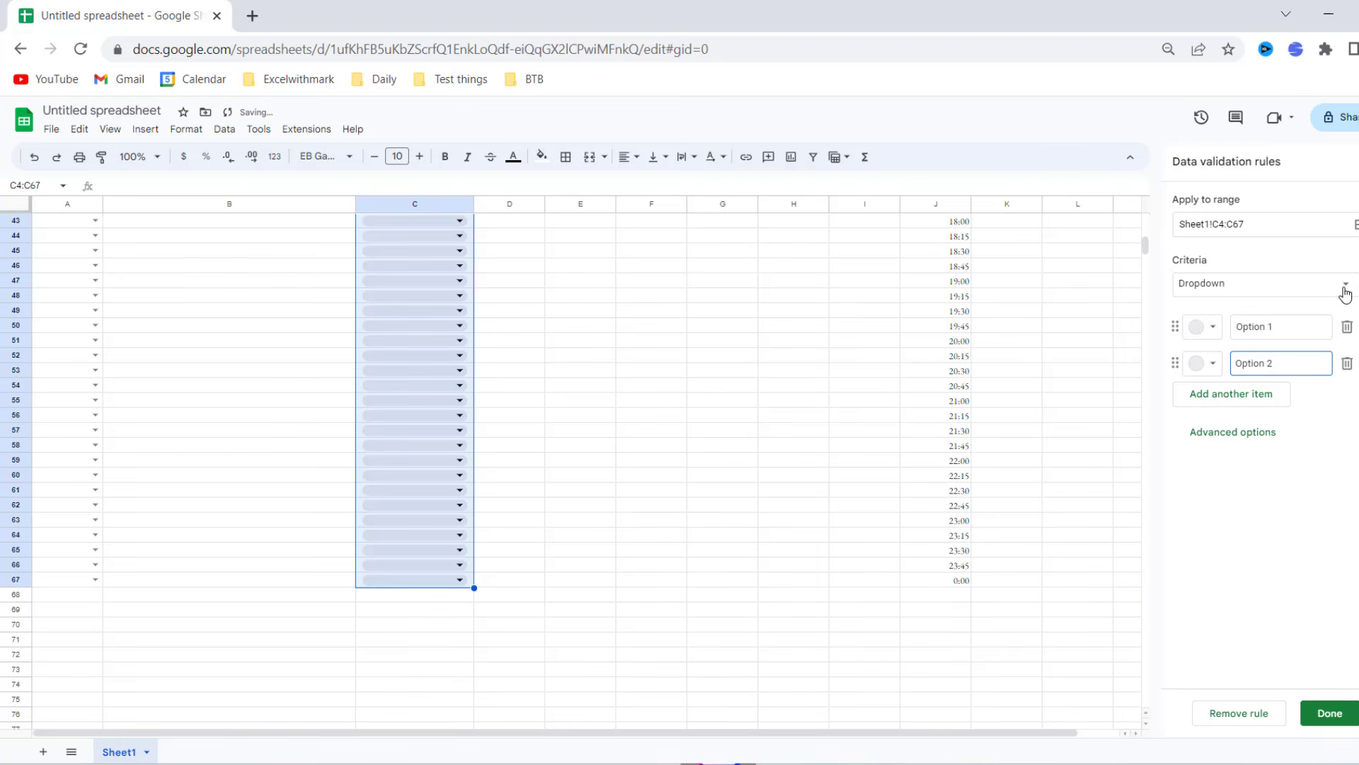
pyautogui.click(1343, 285)
pyautogui.click(1322, 306)
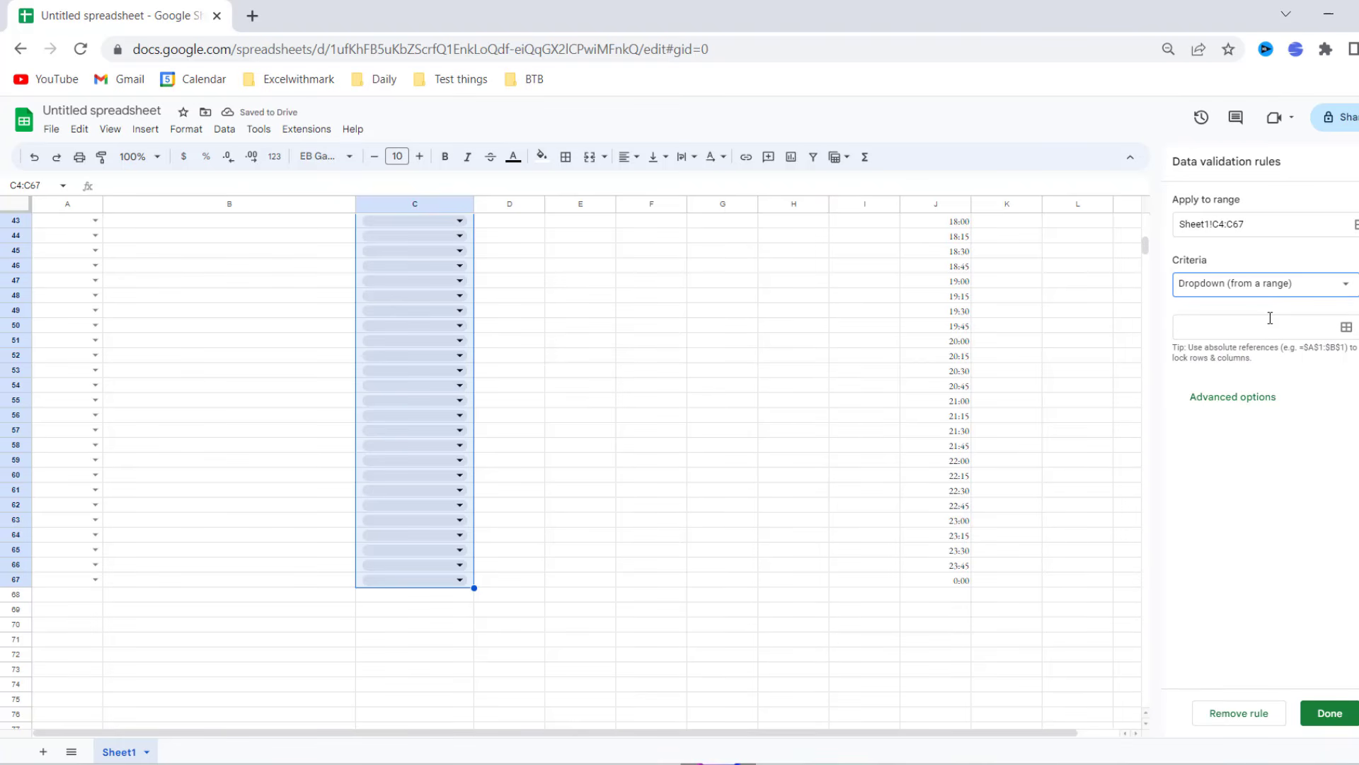
pyautogui.click(1346, 326)
pyautogui.scroll(10, 1072, 420)
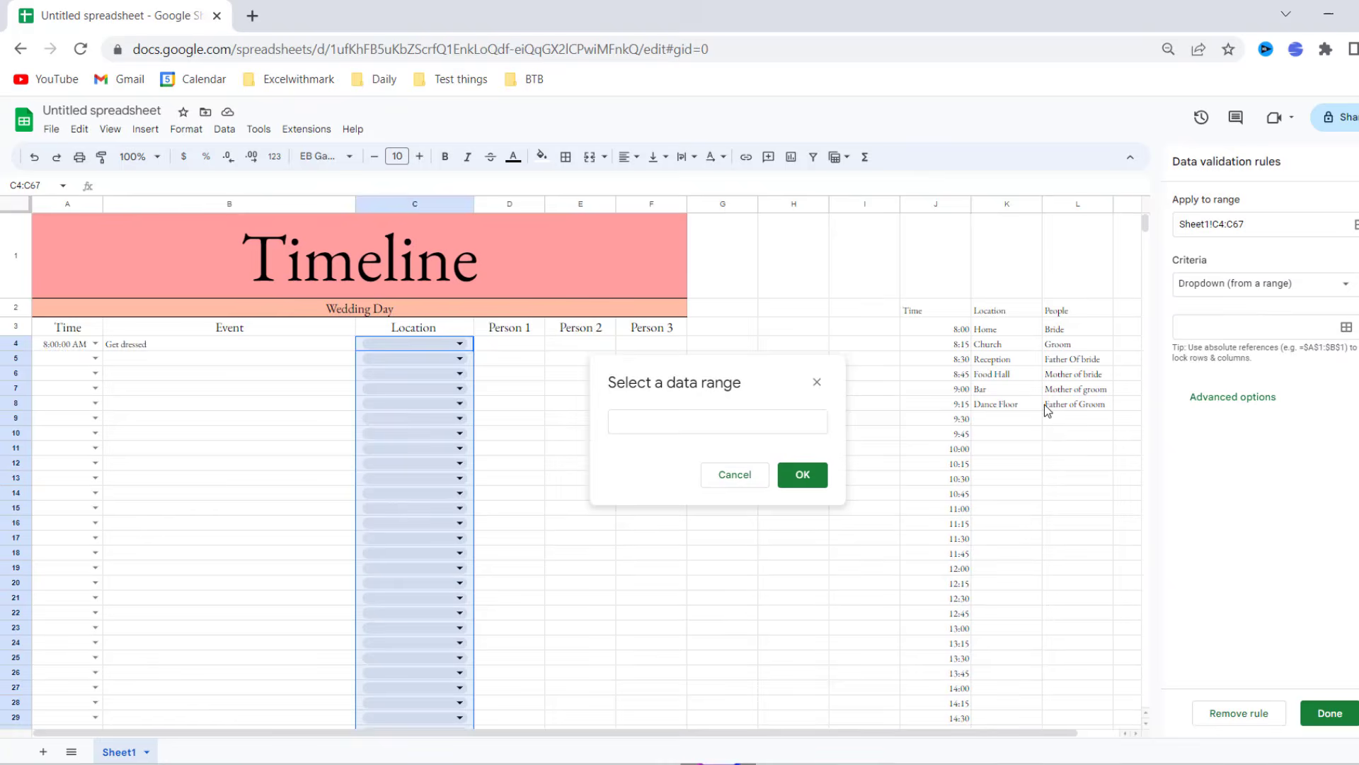
pyautogui.moveTo(1005, 331); pyautogui.dragTo(1025, 482)
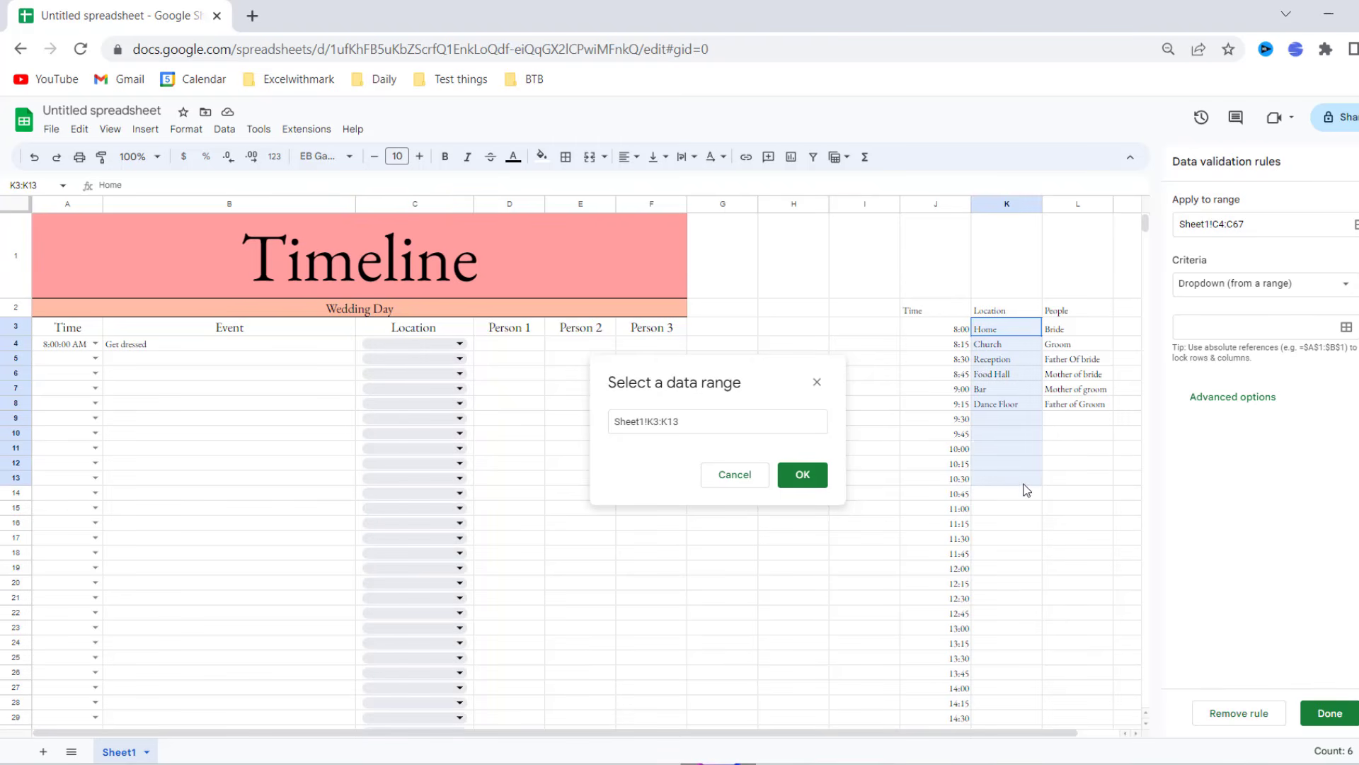
pyautogui.click(1346, 327)
pyautogui.moveTo(1011, 329); pyautogui.dragTo(1021, 506)
pyautogui.click(803, 475)
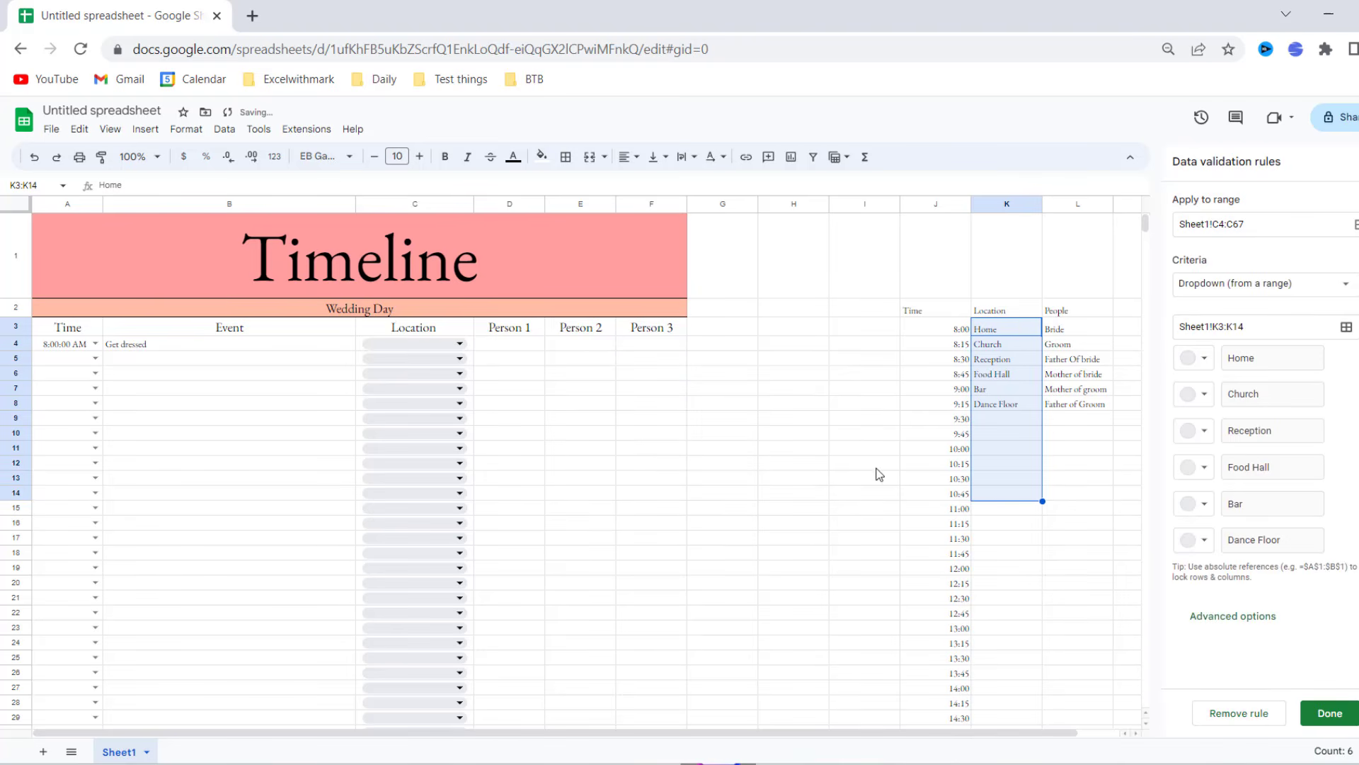
# - Display the Location dropdowns as plain arrows and save the rule
pyautogui.click(1240, 614)
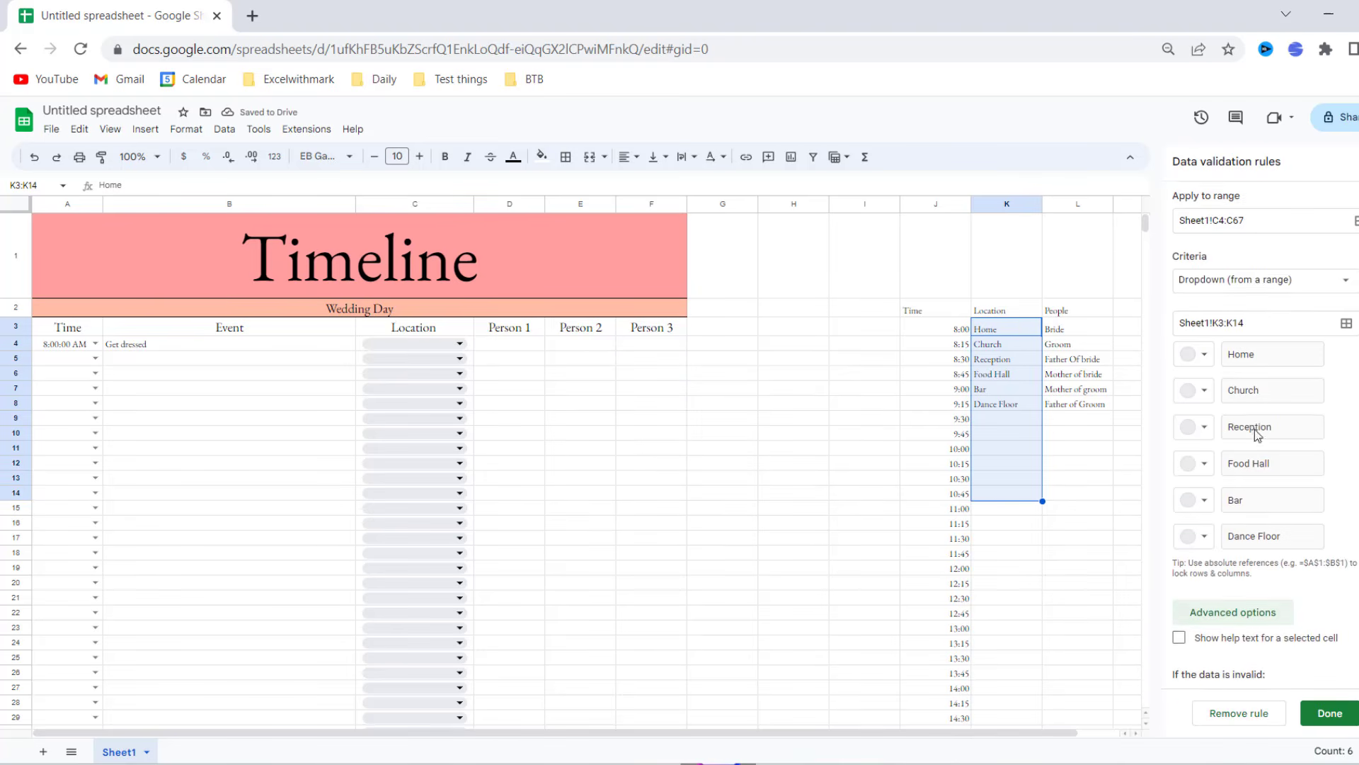
pyautogui.scroll(-3, 1257, 481)
pyautogui.click(1181, 629)
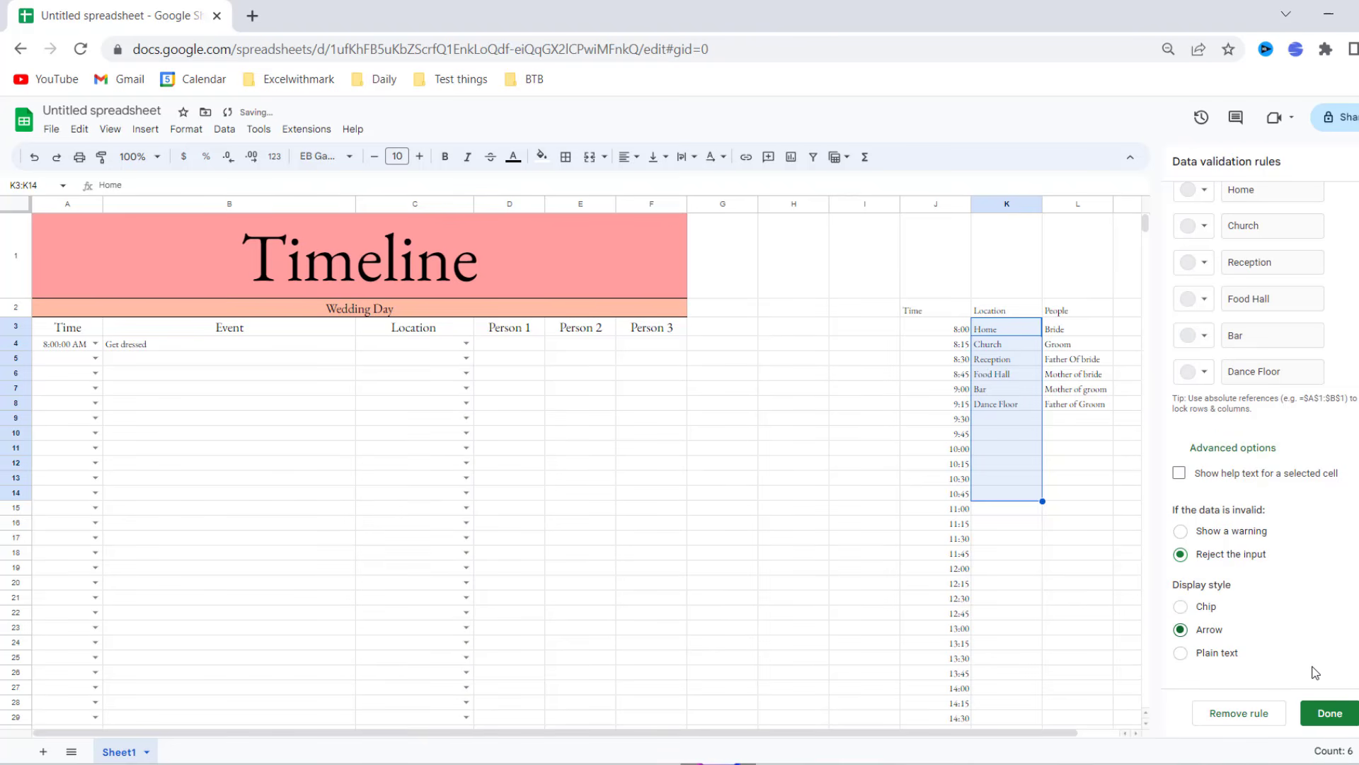
pyautogui.click(1337, 715)
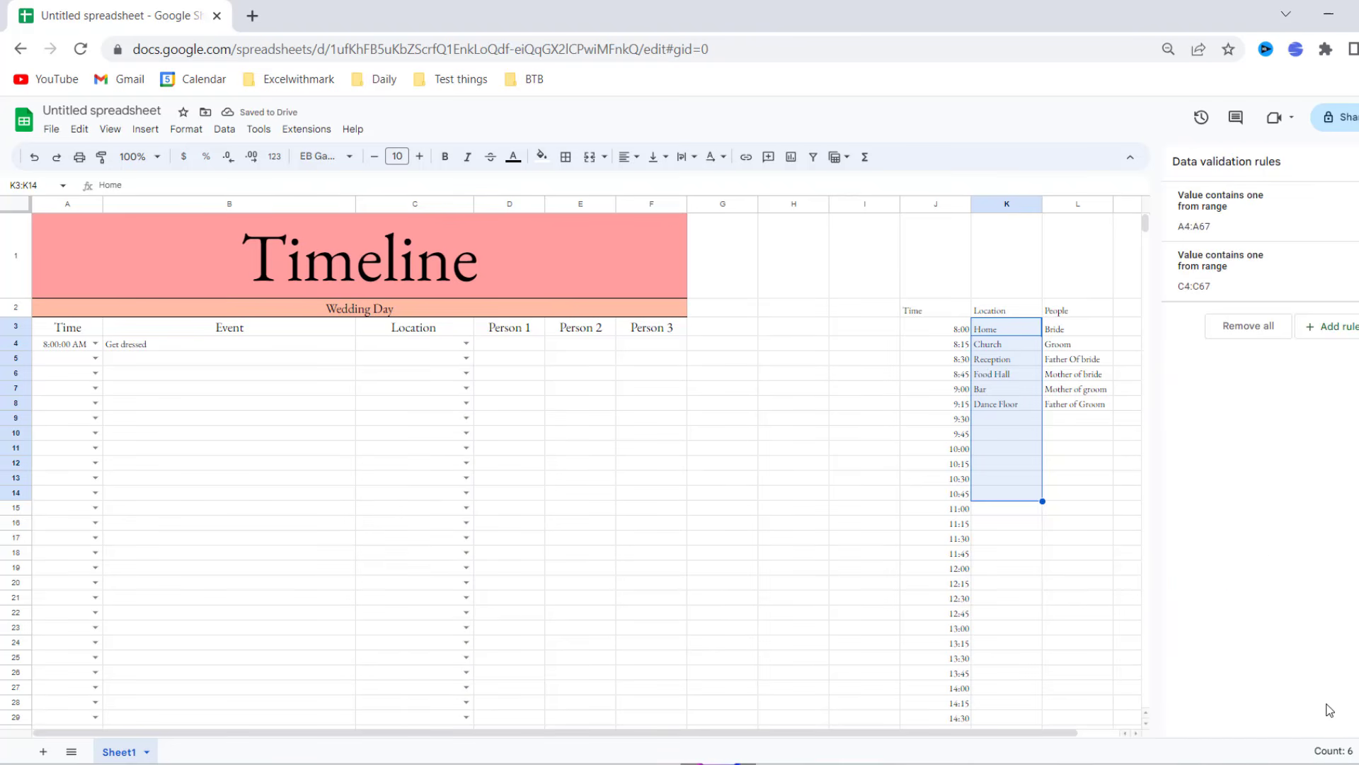
# - Select D4:D67 and add a dropdown rule sourced from the people list L3:L9
pyautogui.click(674, 524)
pyautogui.click(523, 347)
pyautogui.moveTo(525, 350); pyautogui.dragTo(533, 577)
pyautogui.click(1353, 327)
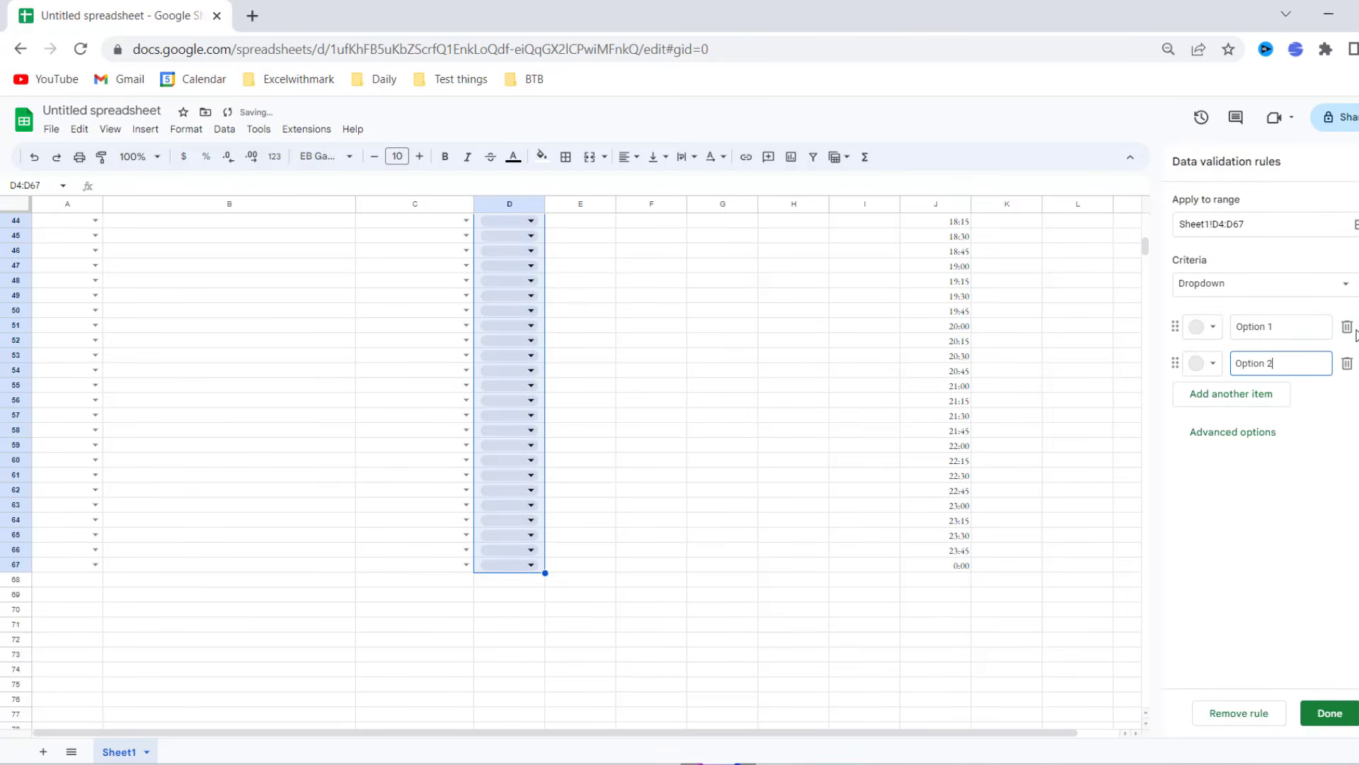
pyautogui.click(1349, 289)
pyautogui.click(1301, 309)
pyautogui.click(1346, 327)
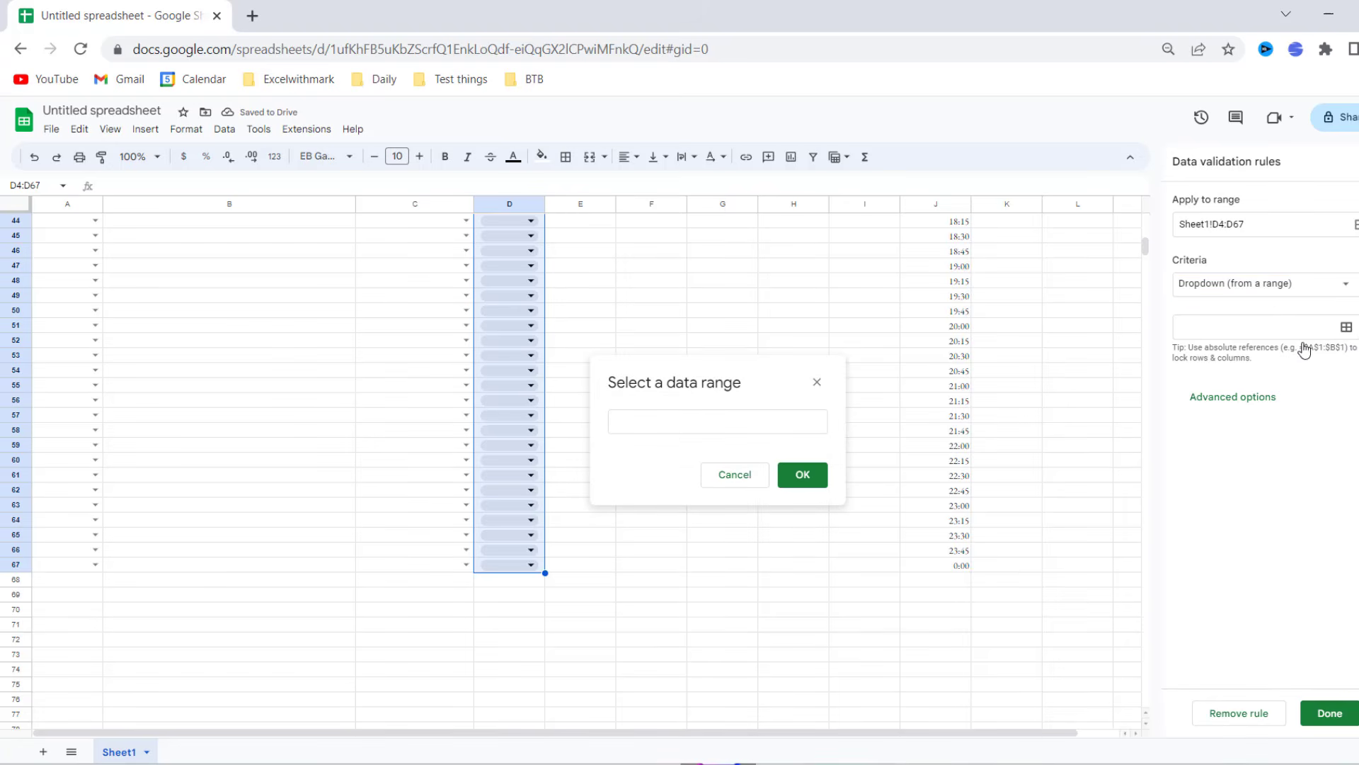
pyautogui.scroll(5, 1089, 449)
pyautogui.scroll(5, 1089, 447)
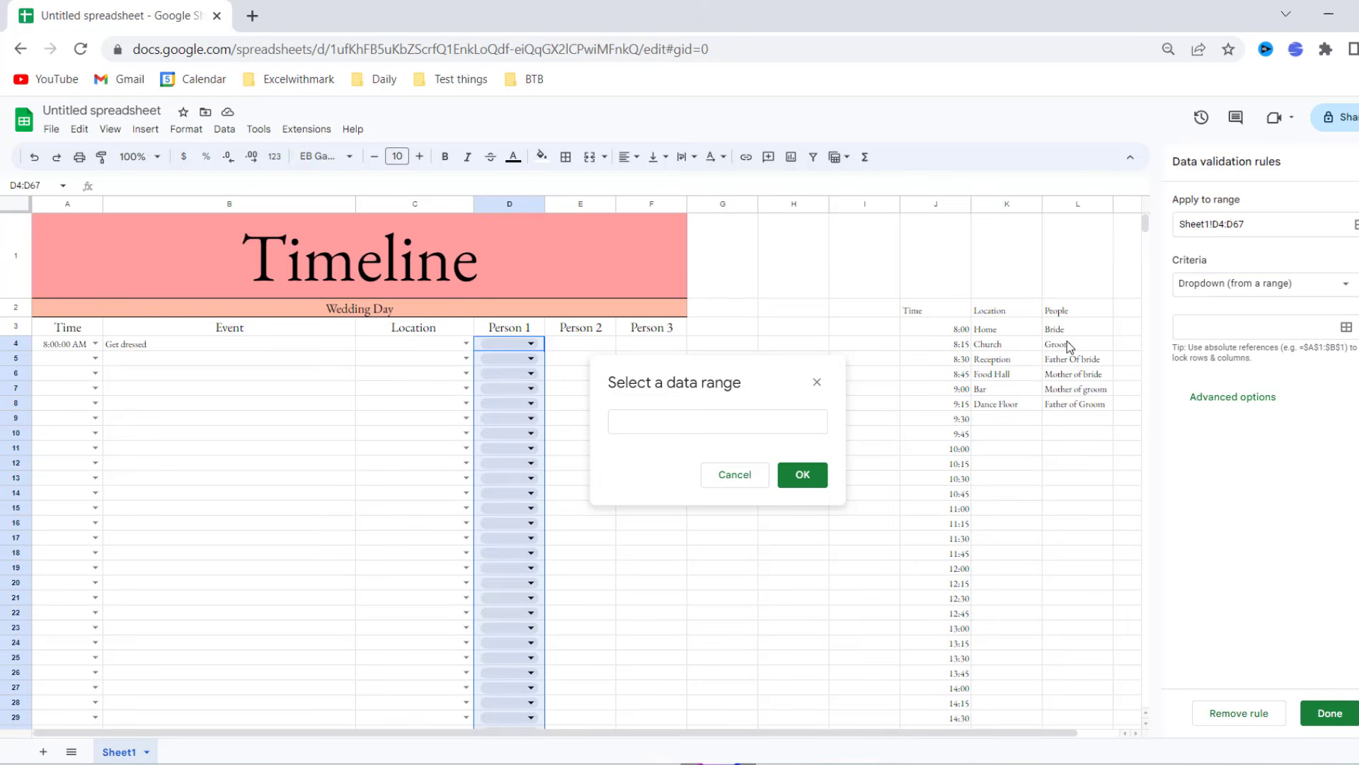
pyautogui.moveTo(1066, 329); pyautogui.dragTo(1074, 424)
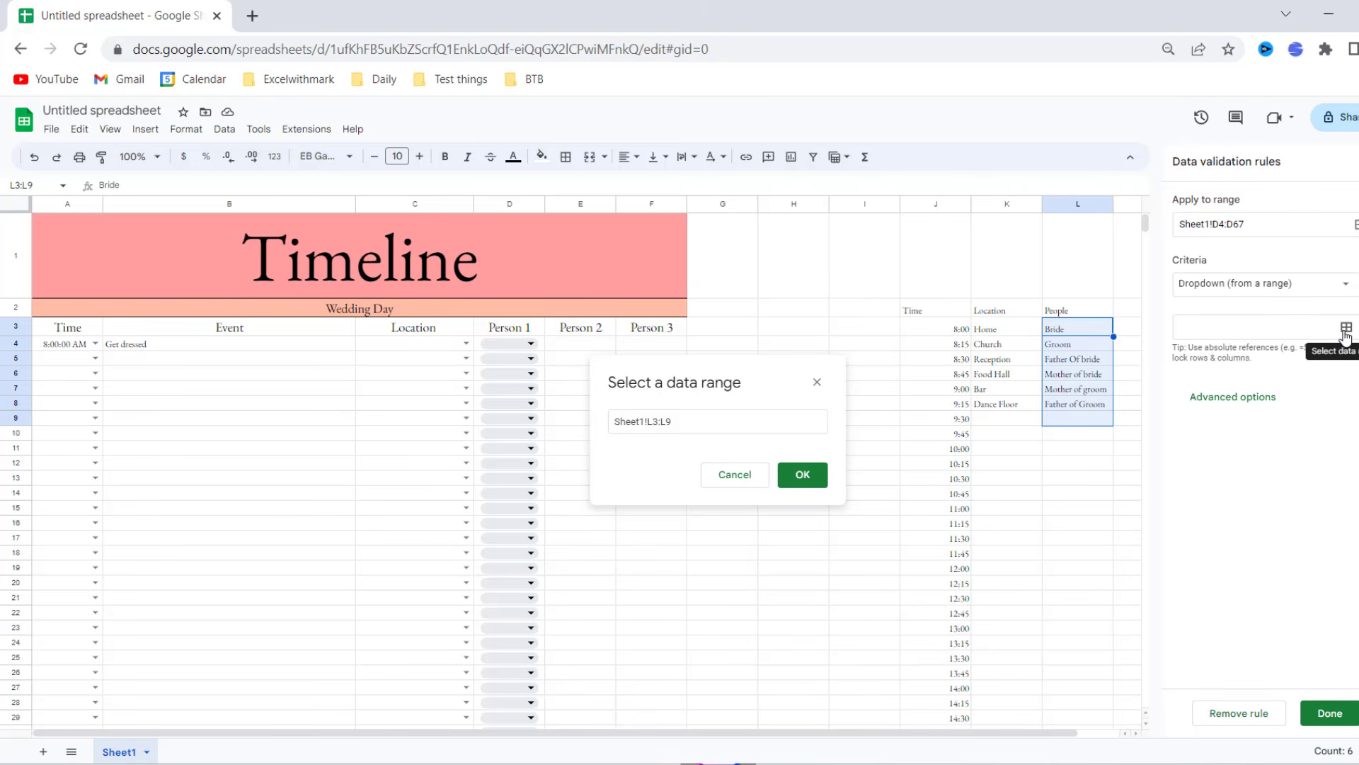
# - Show the Person 1 dropdowns as arrows, confirm L3:L9 as source, and save
pyautogui.click(1233, 397)
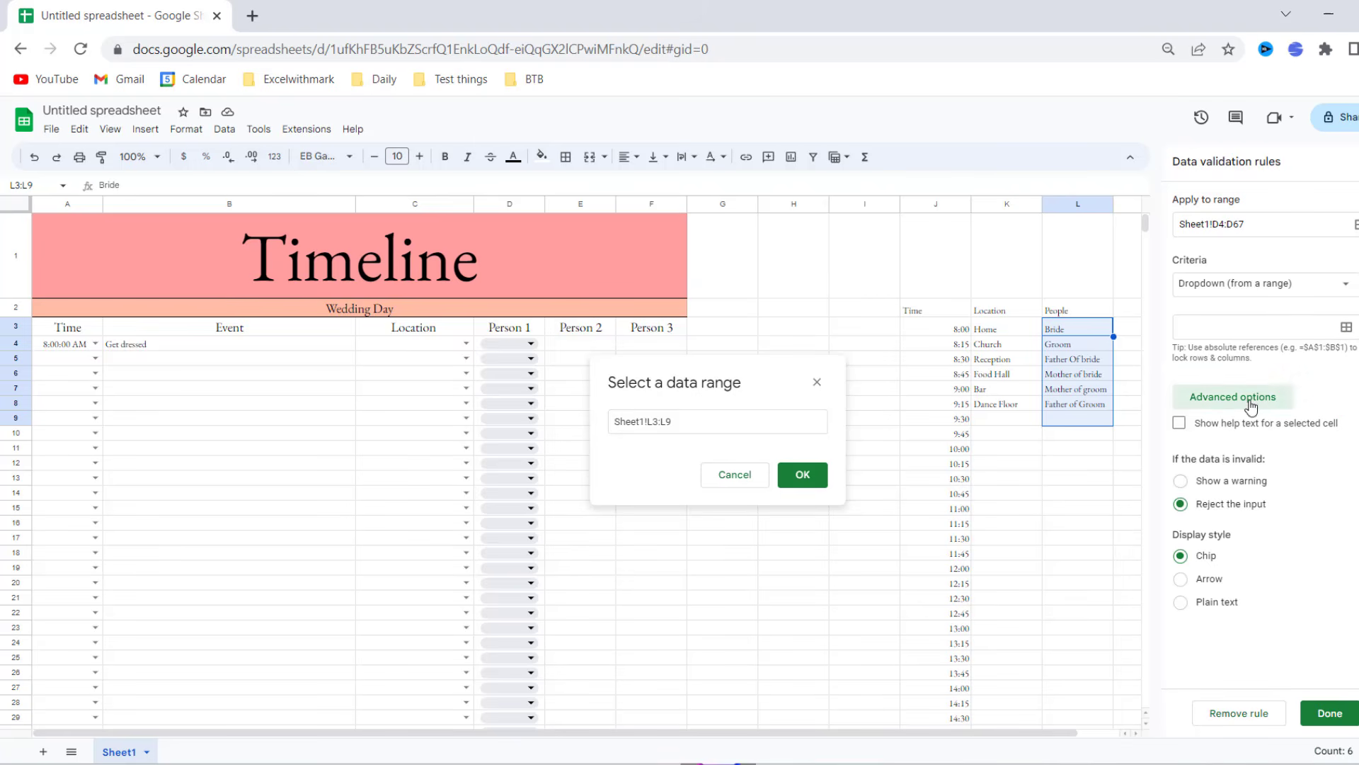
pyautogui.click(1209, 579)
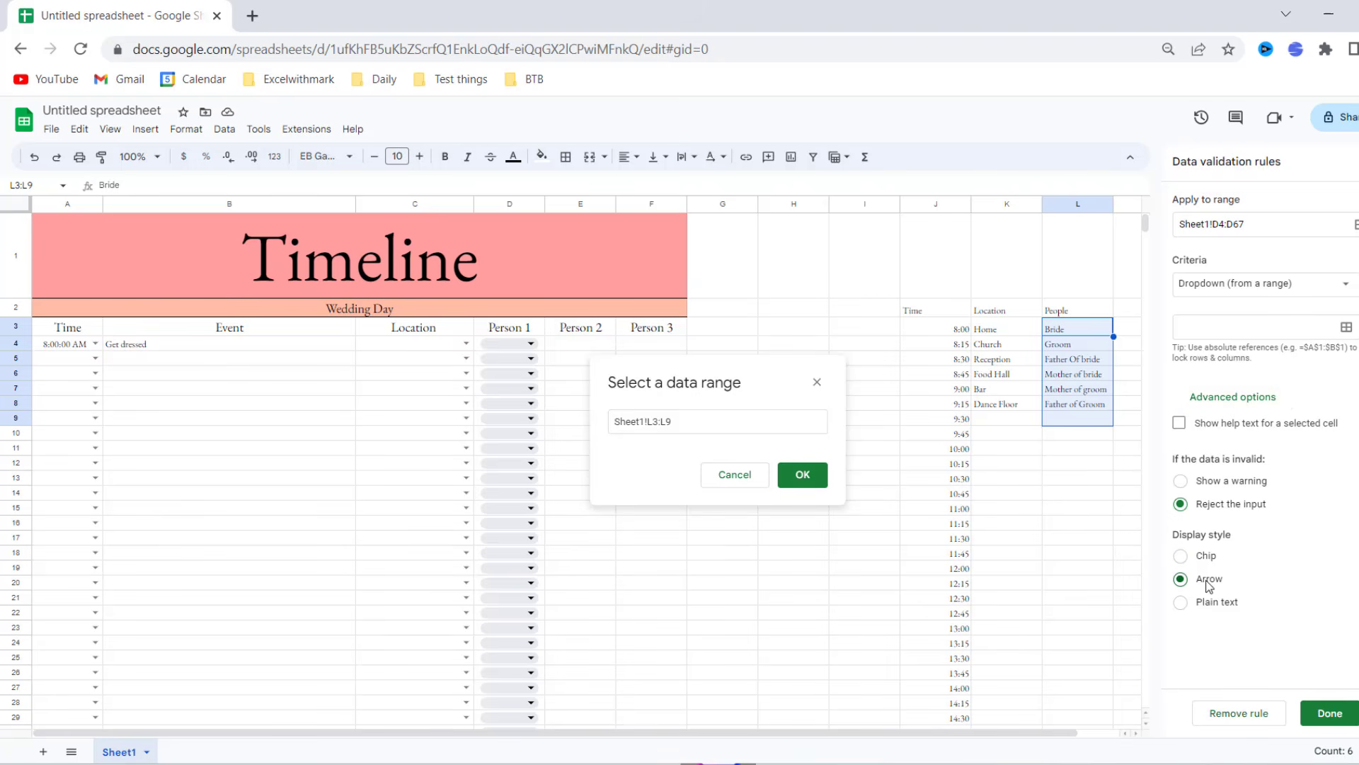
pyautogui.click(1337, 727)
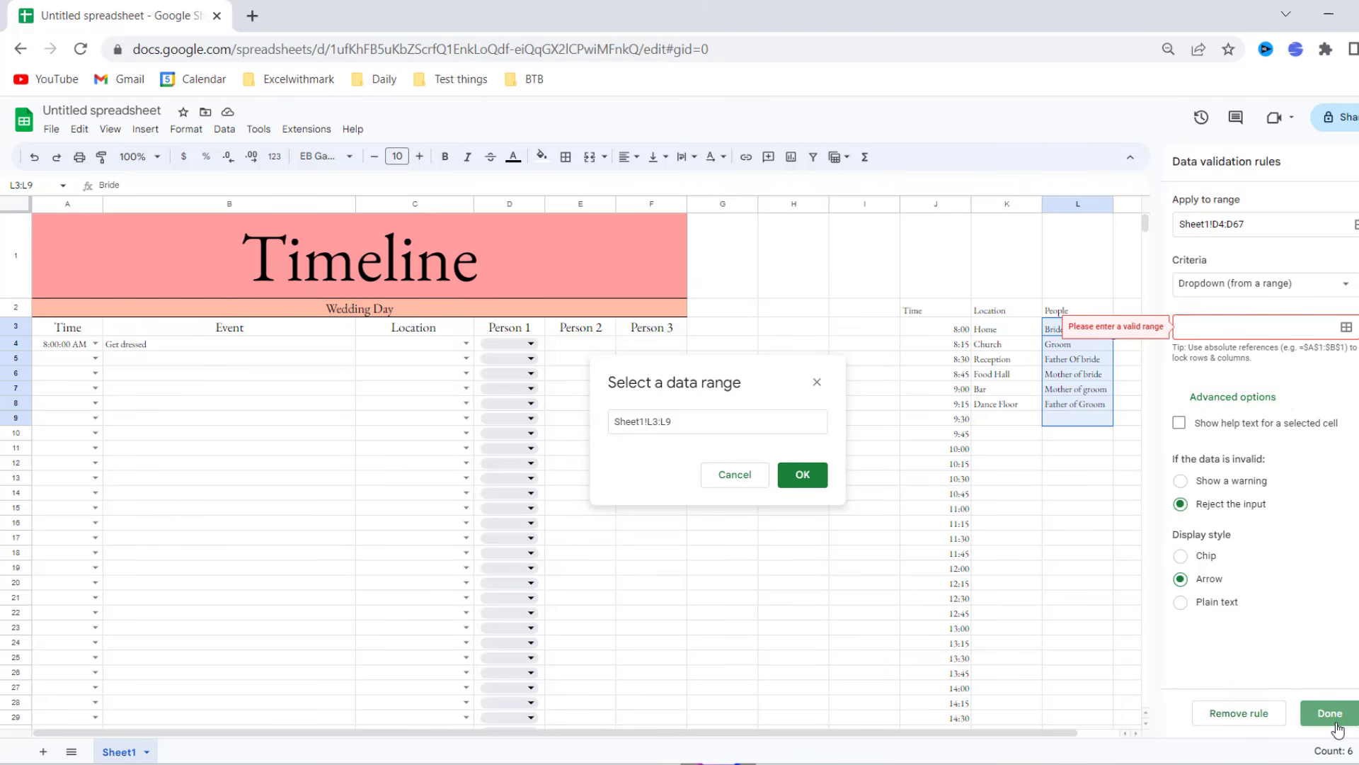
pyautogui.click(797, 476)
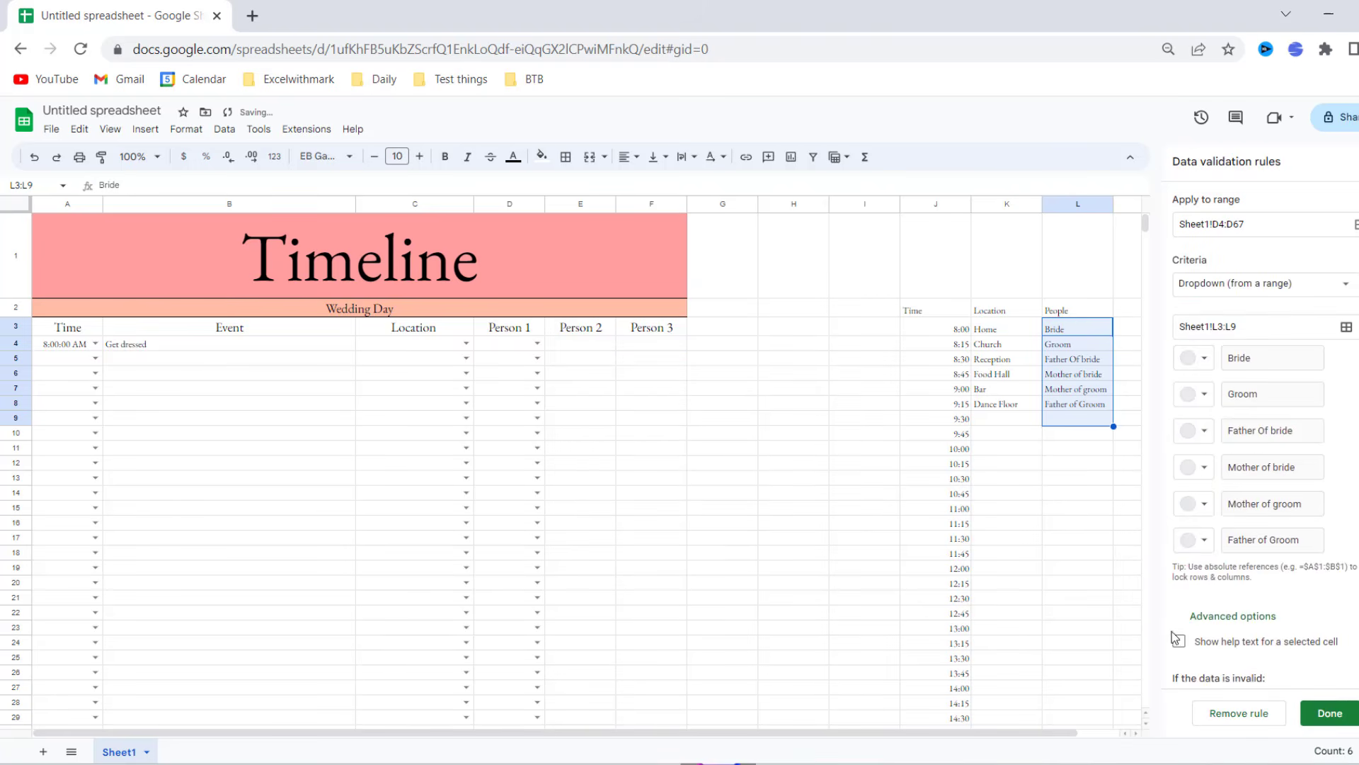
pyautogui.scroll(-3, 1269, 549)
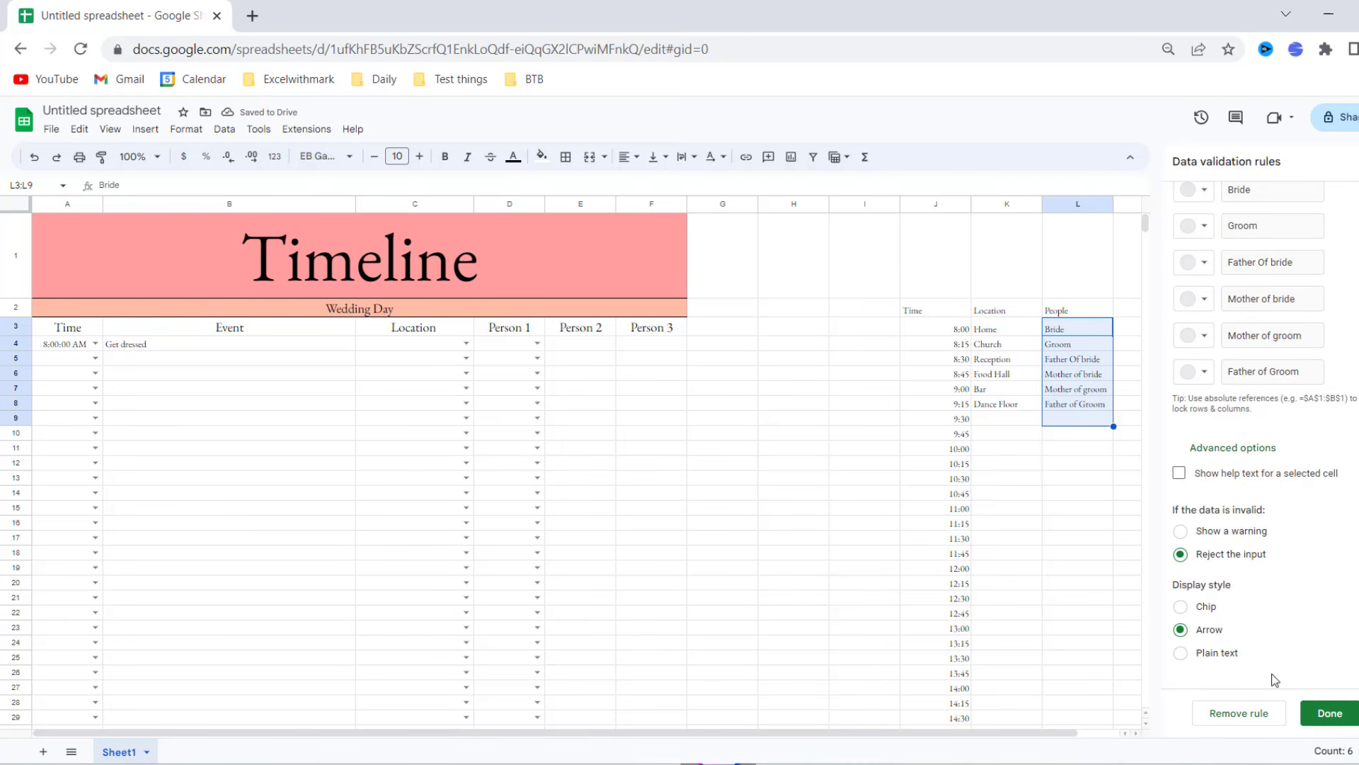
pyautogui.click(1337, 720)
pyautogui.click(765, 481)
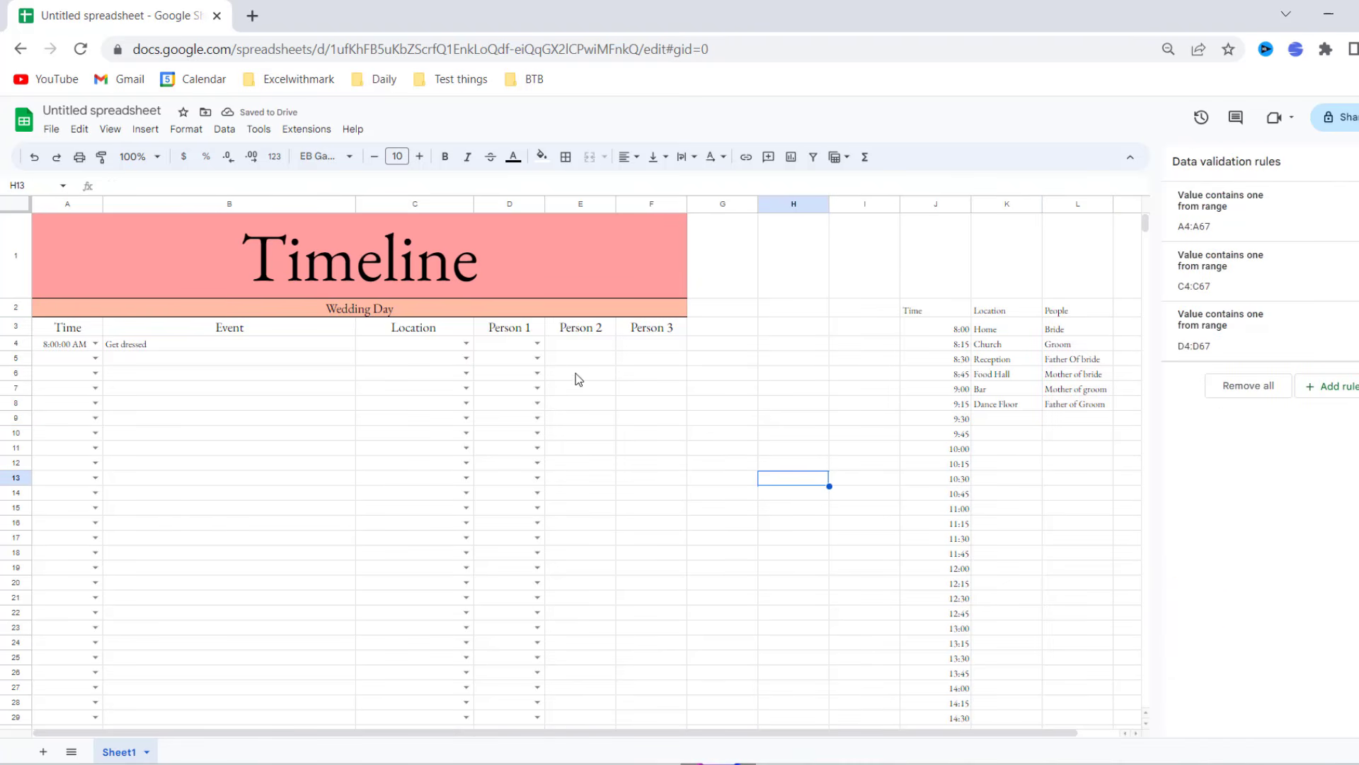
# - Copy the Person 1 dropdowns across columns E and F, covering D4:F67
pyautogui.moveTo(534, 350); pyautogui.dragTo(648, 589)
pyautogui.scroll(8, 725, 549)
pyautogui.scroll(5, 727, 550)
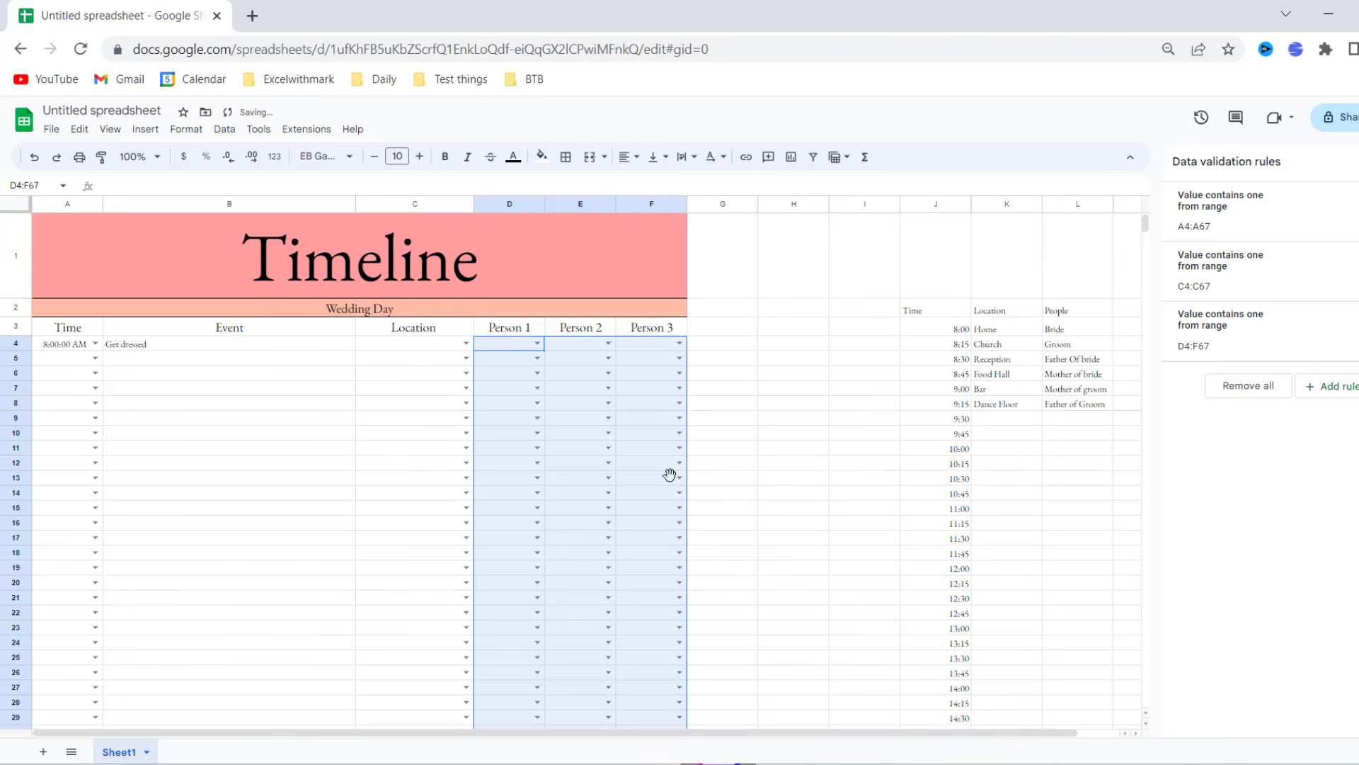
pyautogui.click(640, 377)
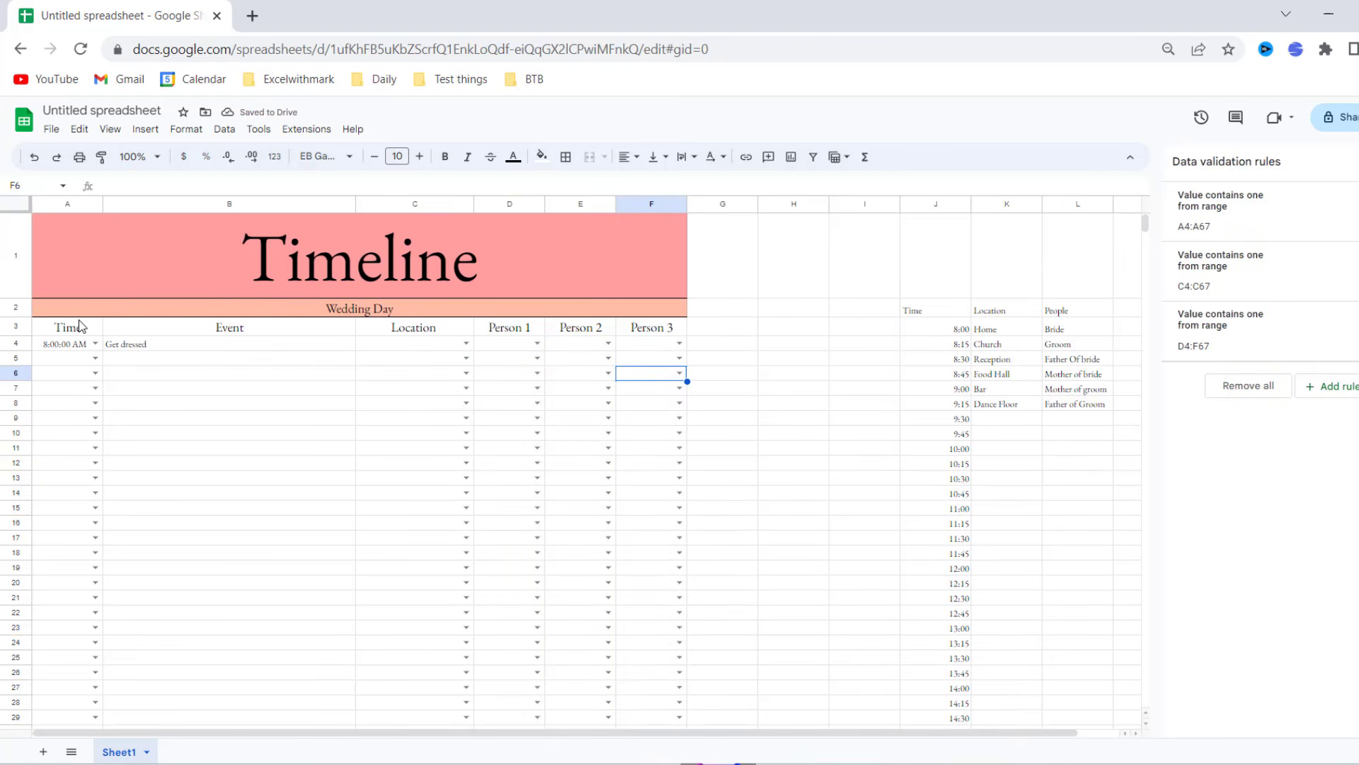
# - Centre-align all text on the whole sheet horizontally
pyautogui.click(16, 204)
pyautogui.click(623, 157)
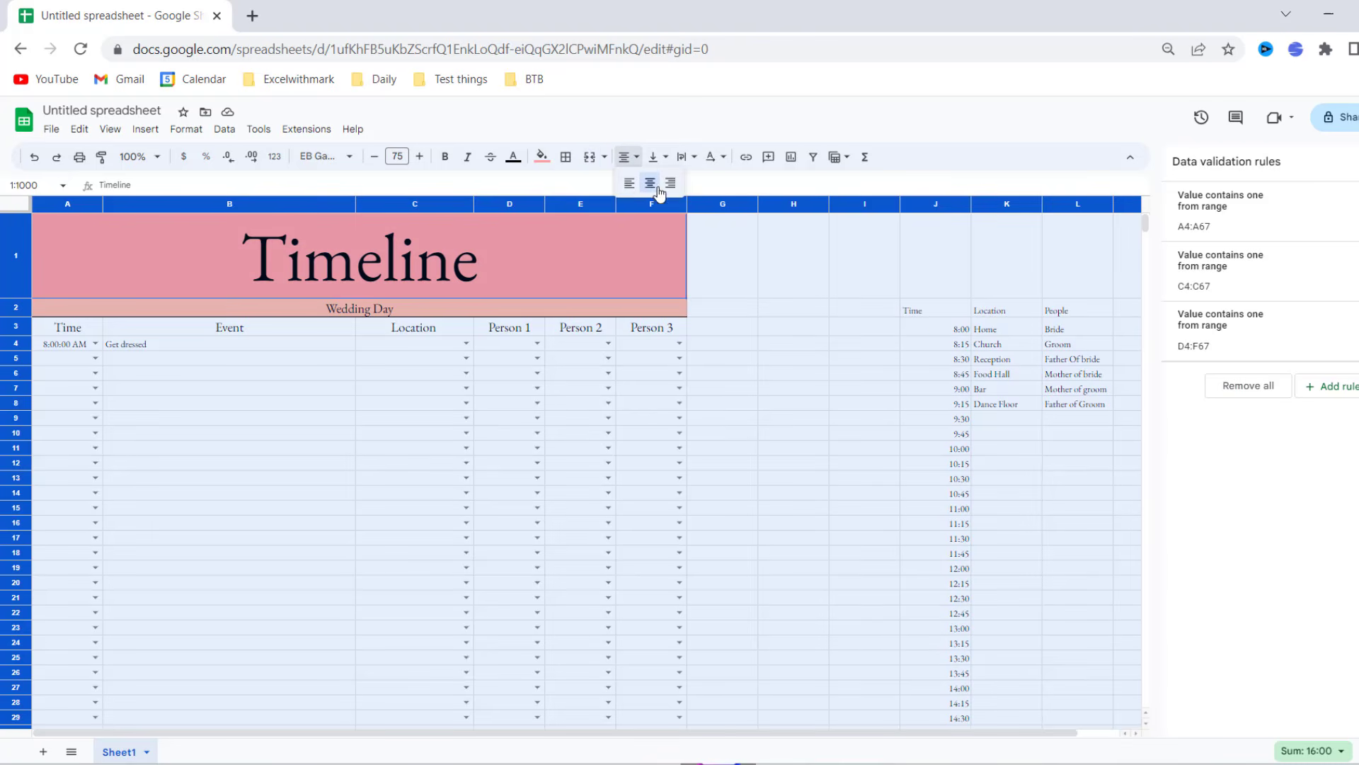
pyautogui.click(648, 192)
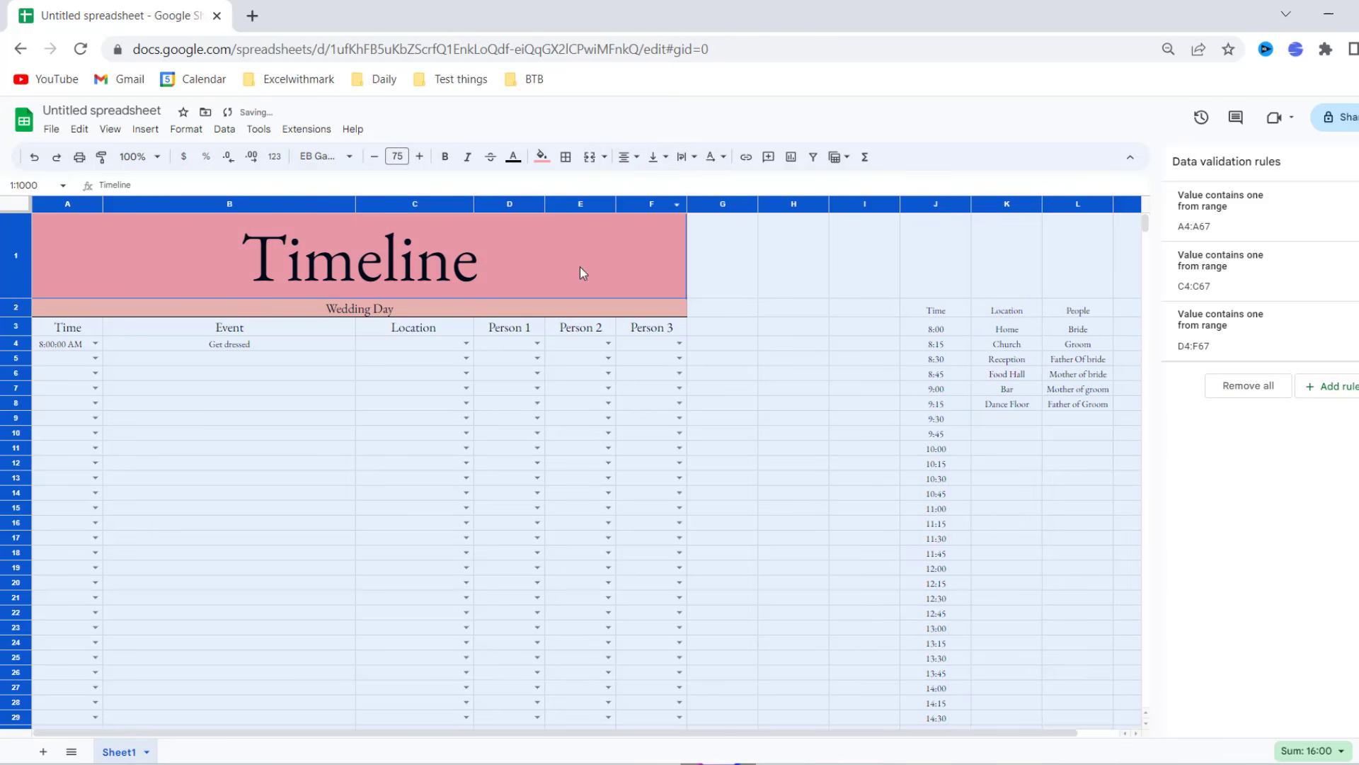
pyautogui.click(327, 386)
pyautogui.click(250, 347)
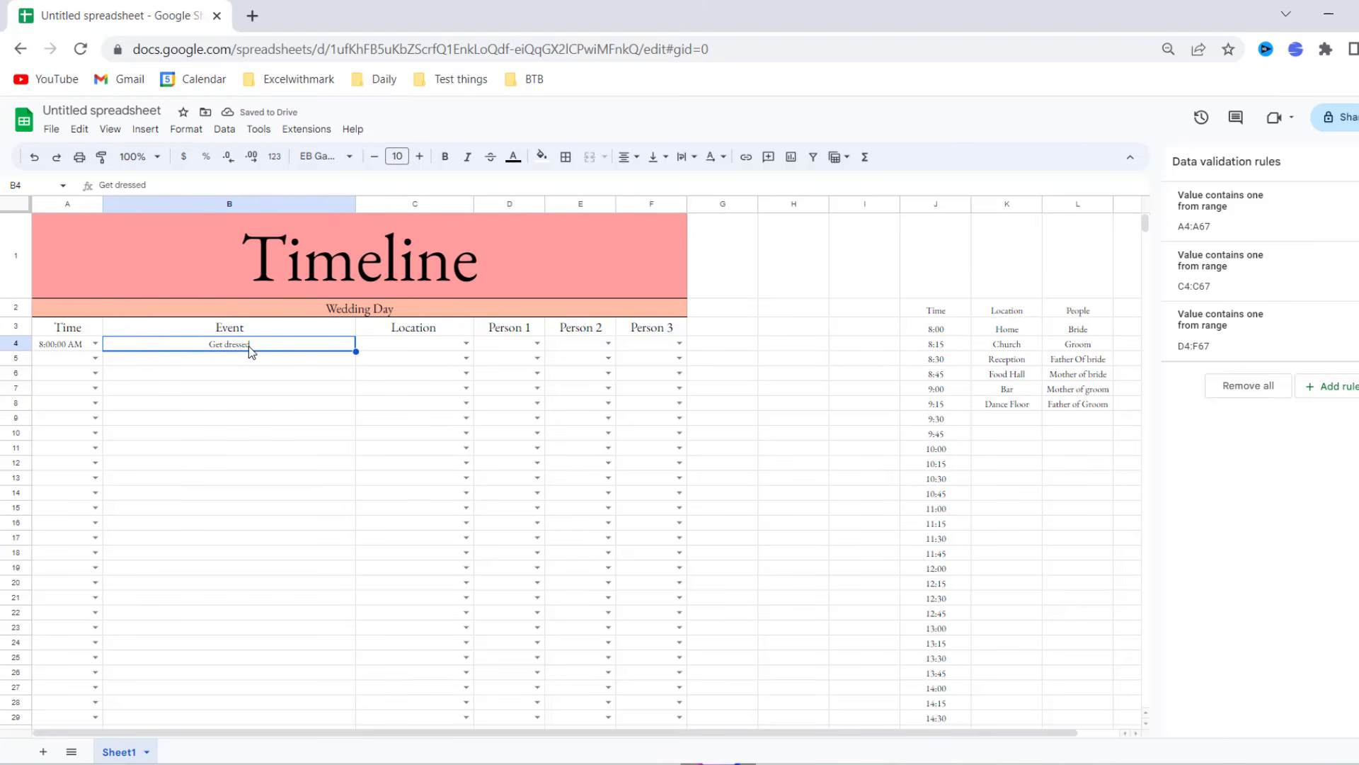
# - Pick Home, Bride and Mother of bride in C4, D4 and E4, and widen column E
pyautogui.click(465, 344)
pyautogui.click(433, 361)
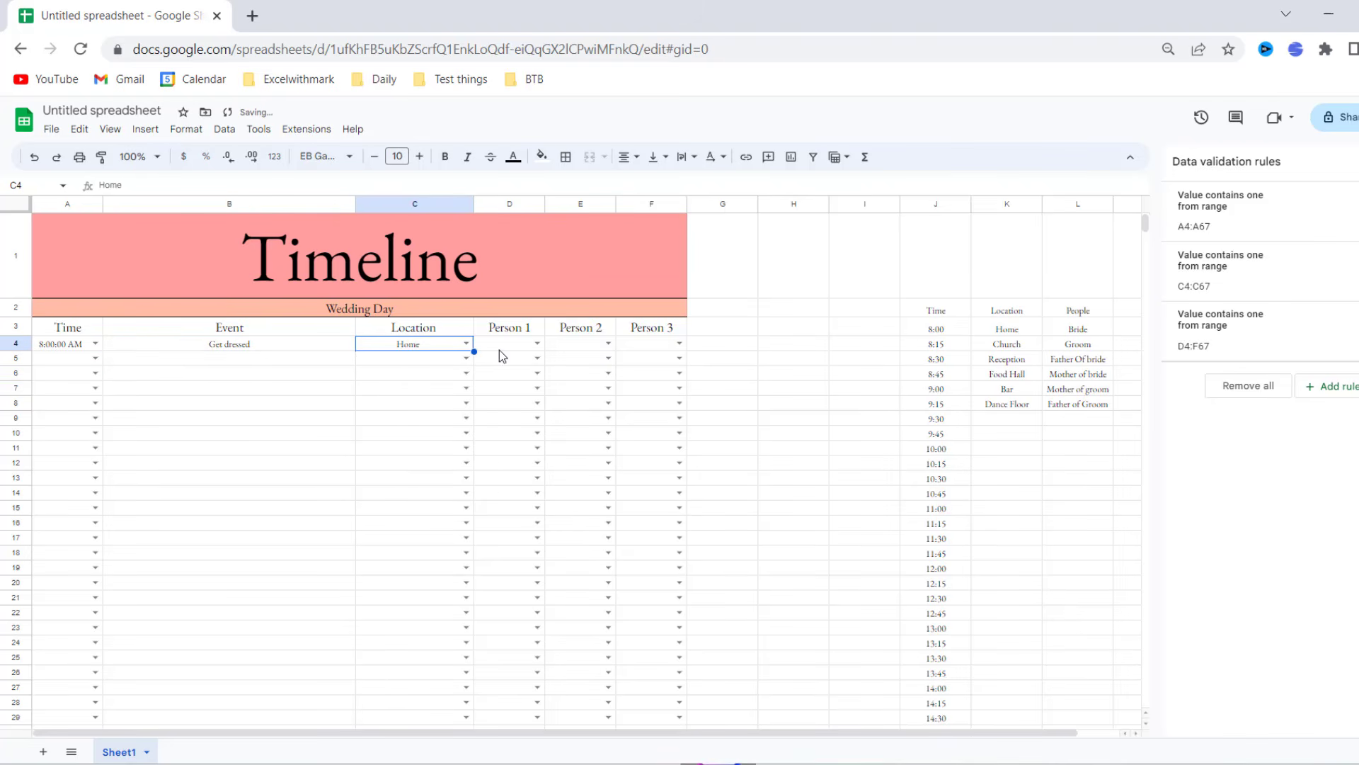
pyautogui.click(538, 344)
pyautogui.click(514, 359)
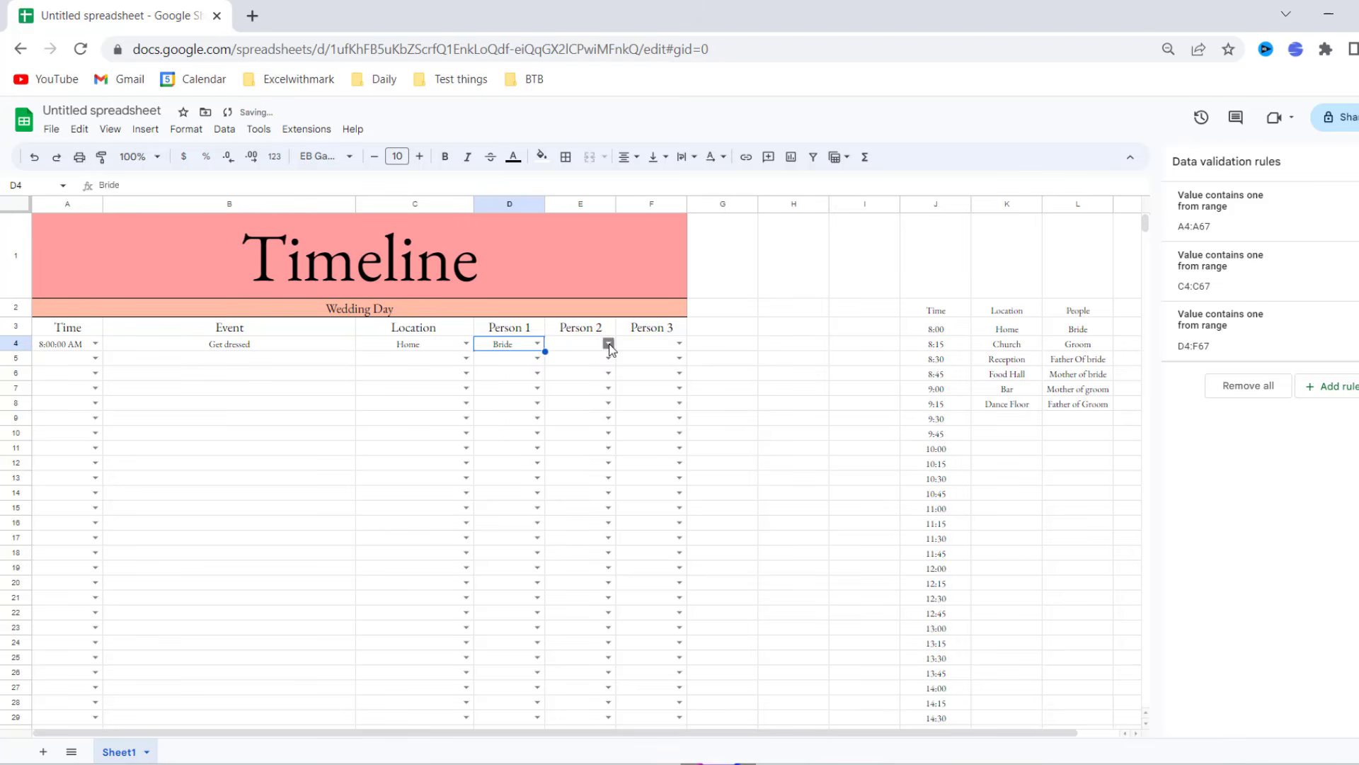
pyautogui.click(609, 343)
pyautogui.click(598, 419)
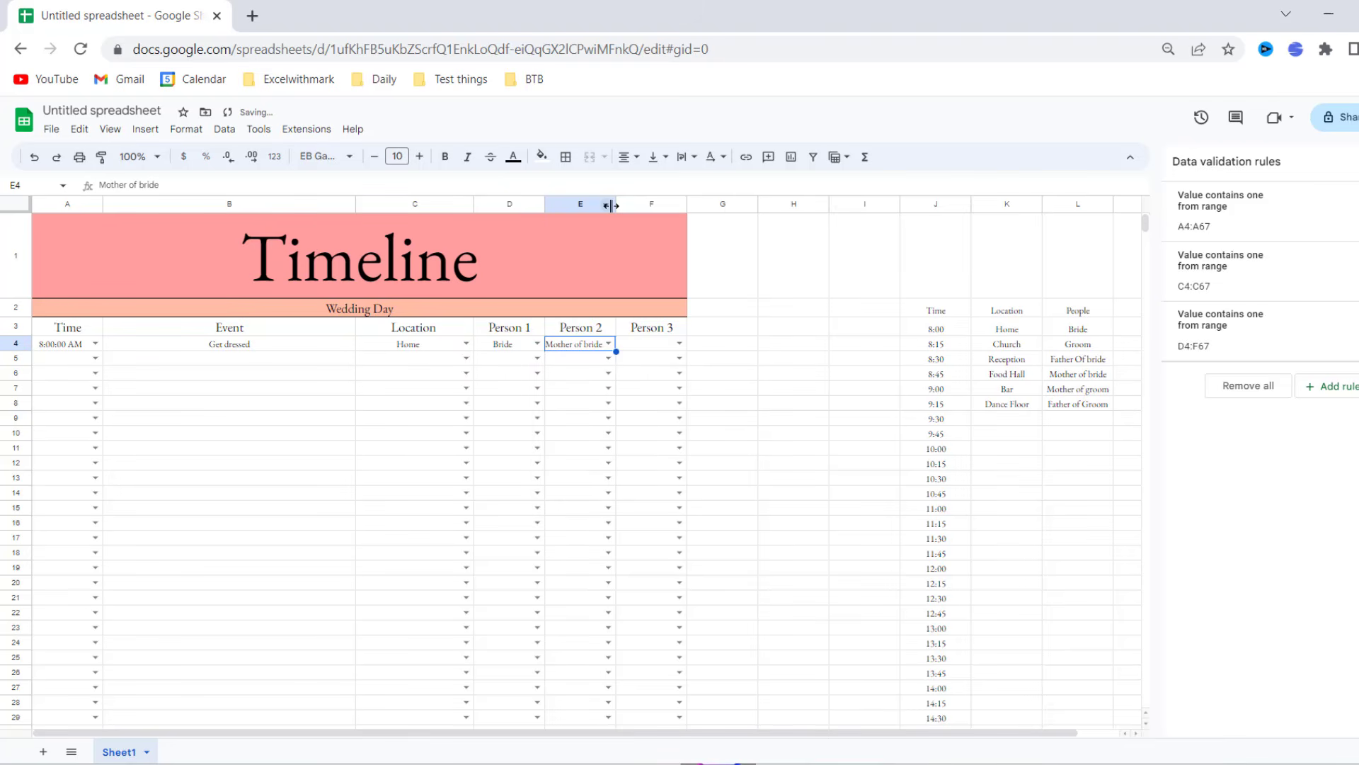
pyautogui.moveTo(612, 206); pyautogui.dragTo(555, 205)
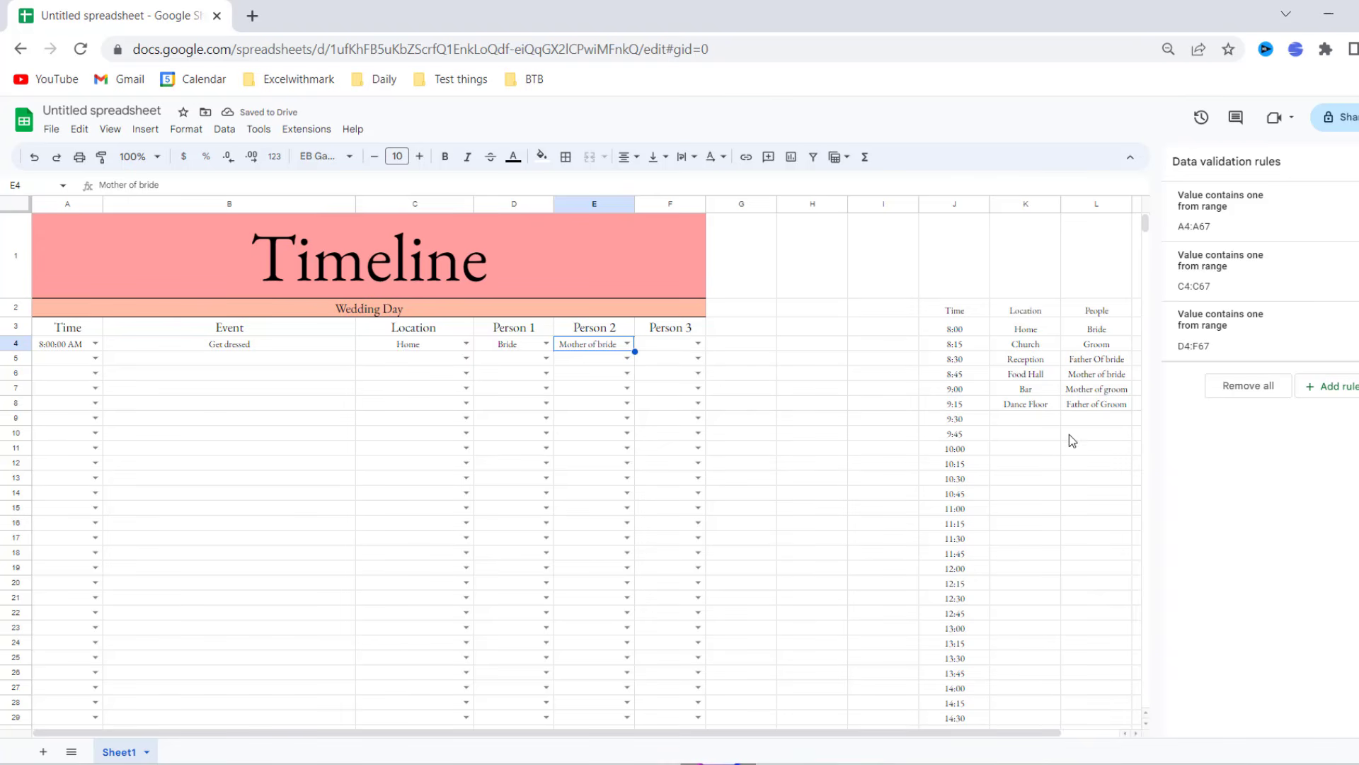
# - Add Bridesmaid to the People list in L9 and set F4 to Bridesmaid
pyautogui.click(1083, 418)
pyautogui.write('B')
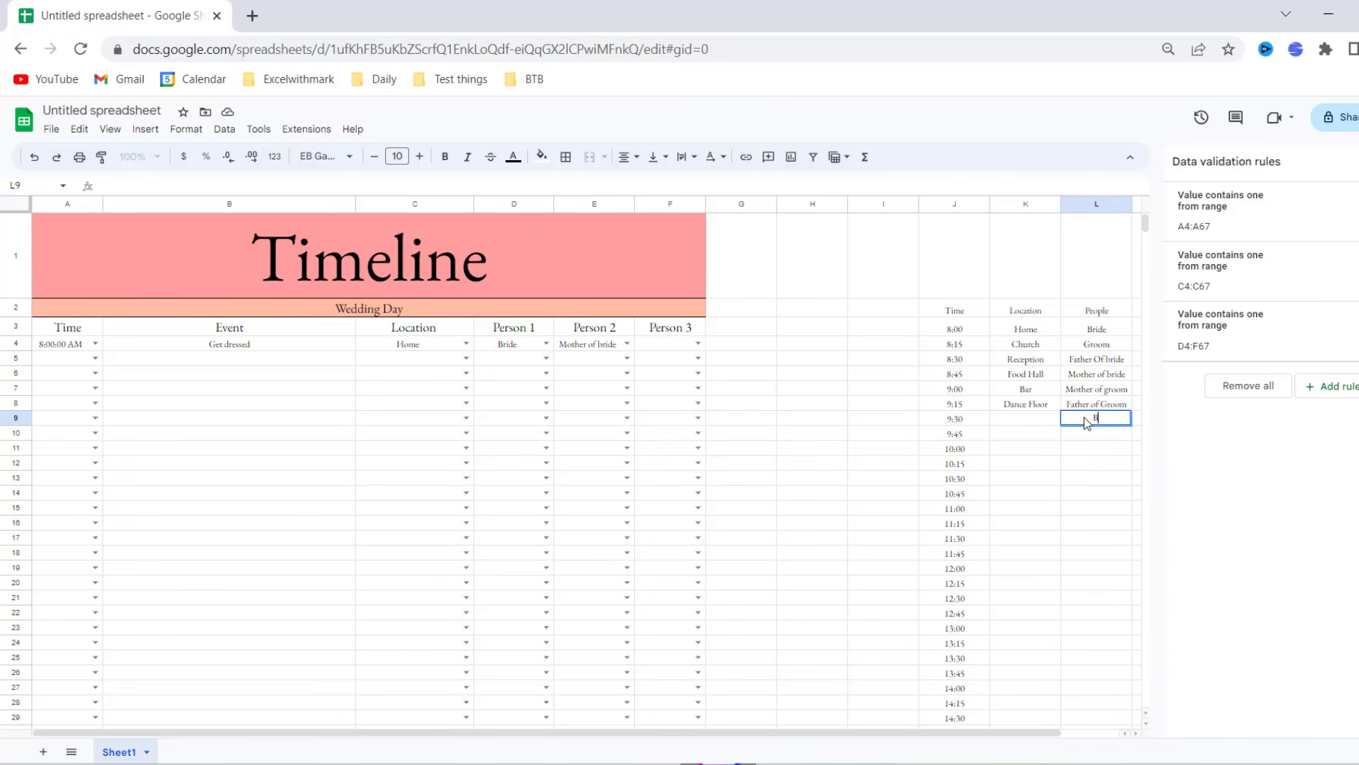
pyautogui.write('ridesmaid')
pyautogui.click(1040, 513)
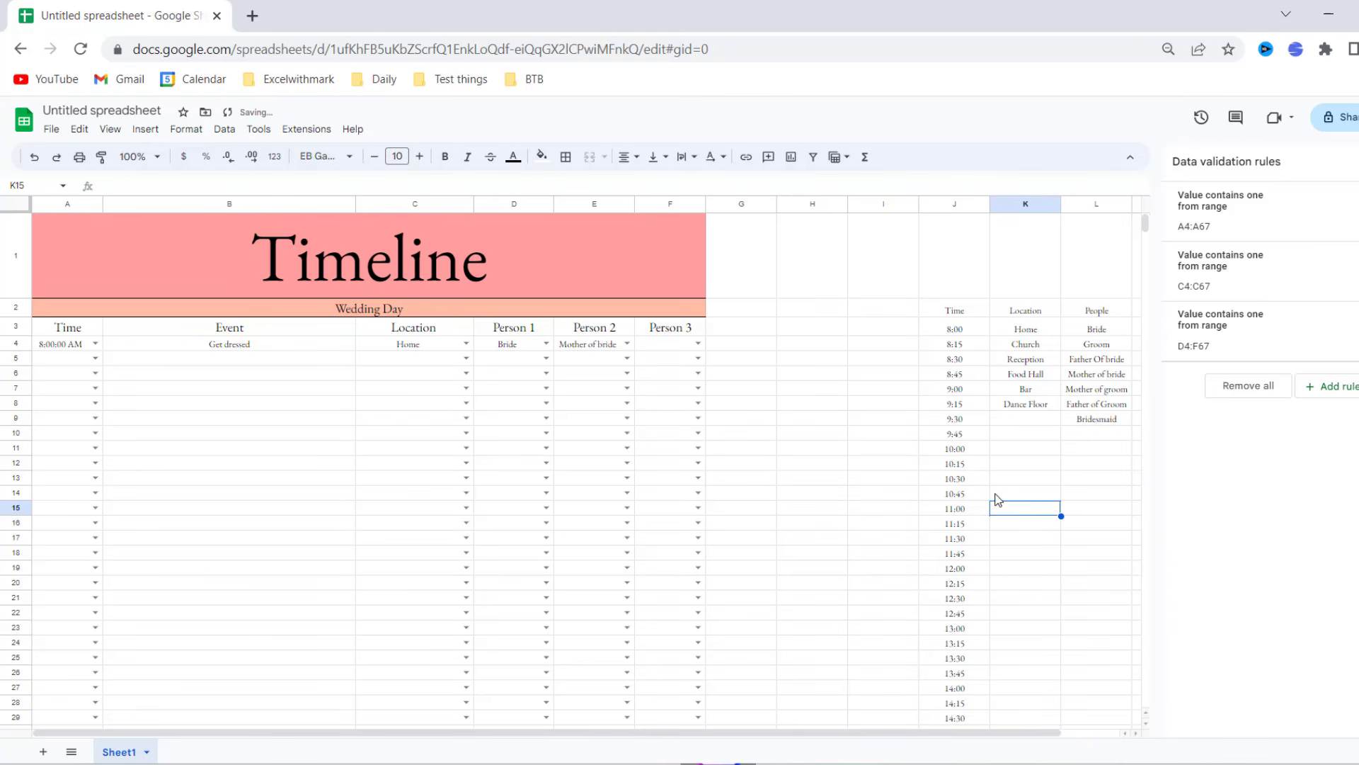
pyautogui.click(698, 343)
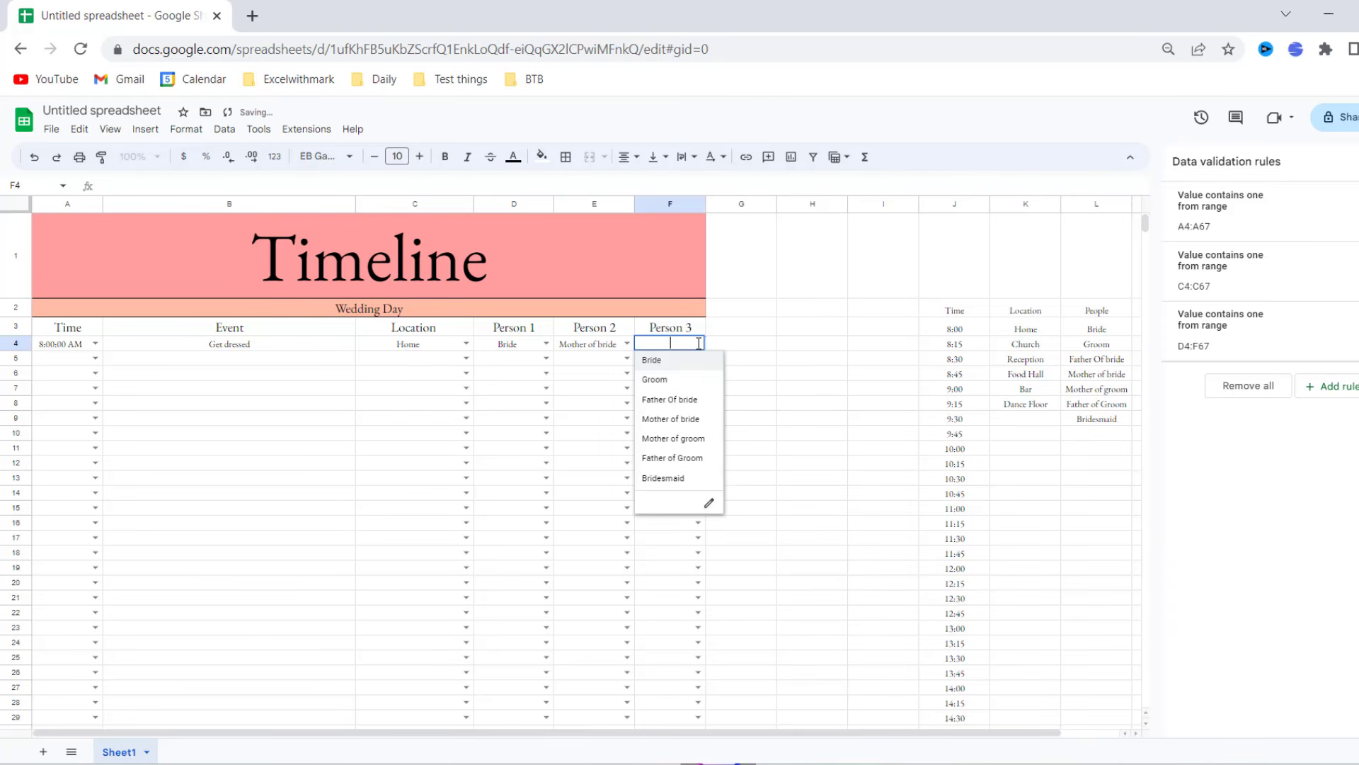
pyautogui.click(692, 480)
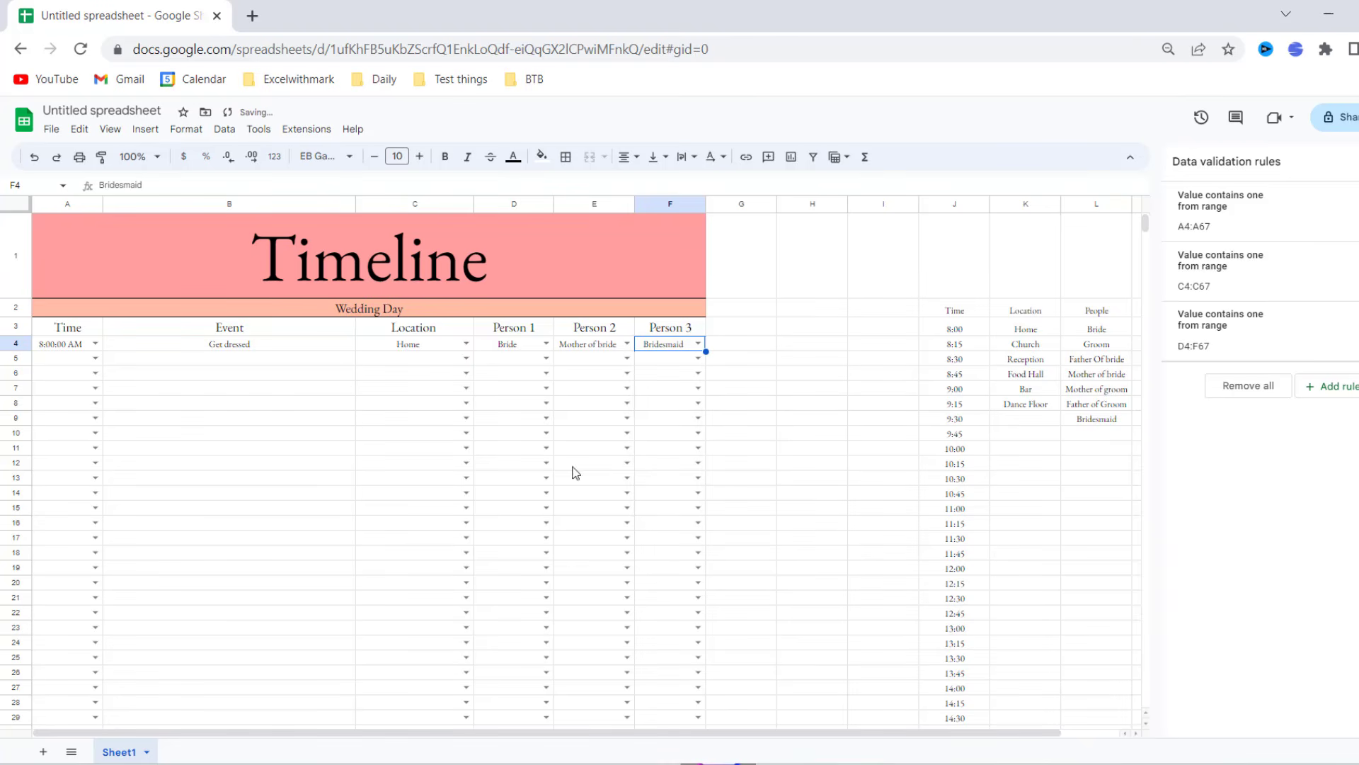
# - Set cell A5 to 8:30:00 AM from its time dropdown
pyautogui.click(95, 358)
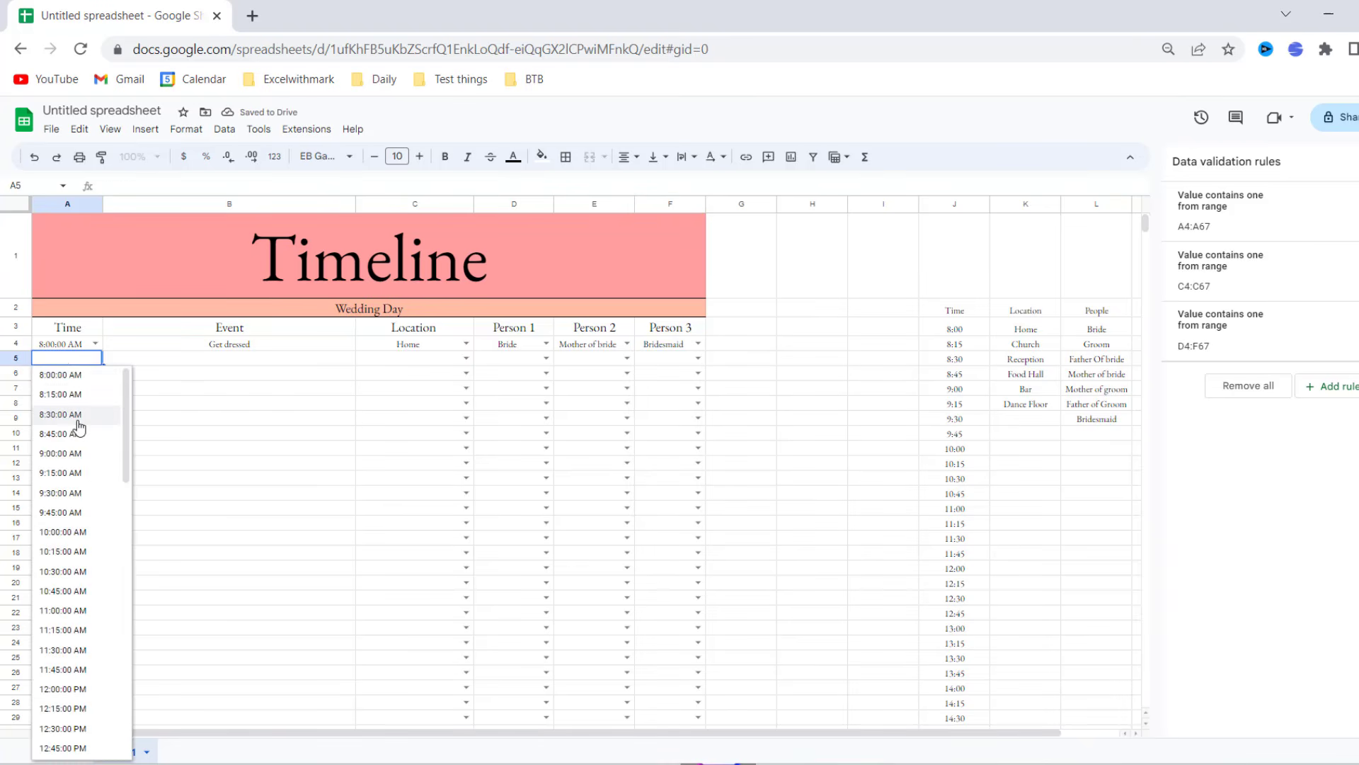
pyautogui.click(71, 414)
pyautogui.click(99, 356)
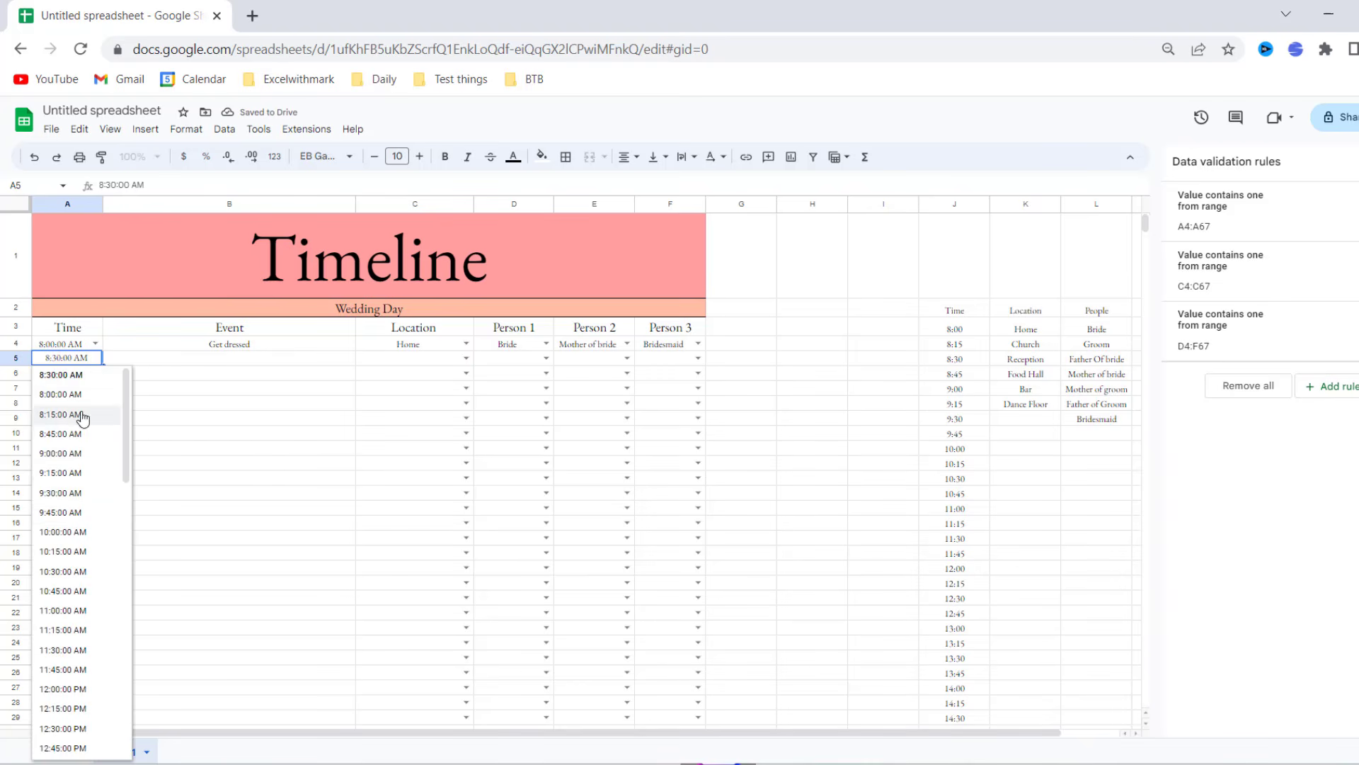
pyautogui.click(163, 403)
# - Enter 'Groom at the venue' in B5, with Reception in C5 and Groom in D5
pyautogui.click(228, 363)
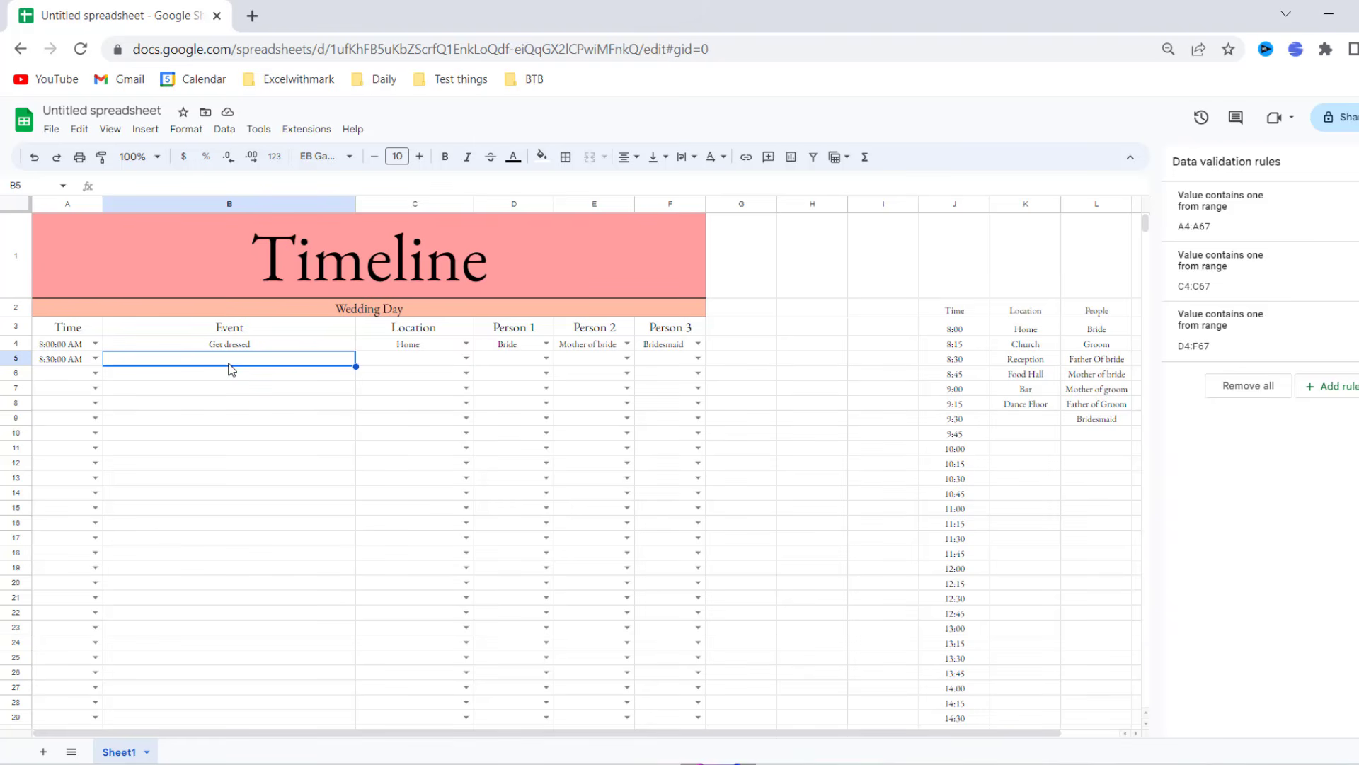
pyautogui.write('Groo')
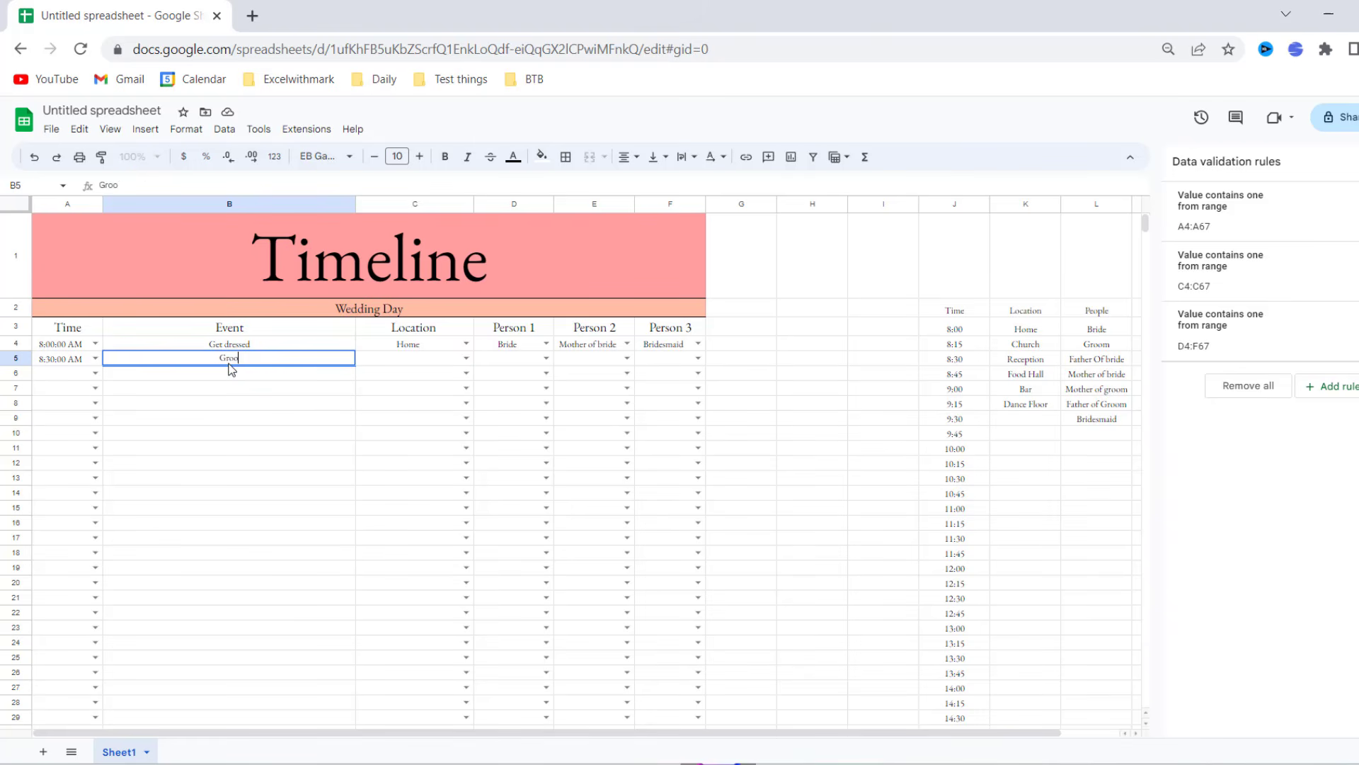
pyautogui.write('m at the venue')
pyautogui.press('Tab')
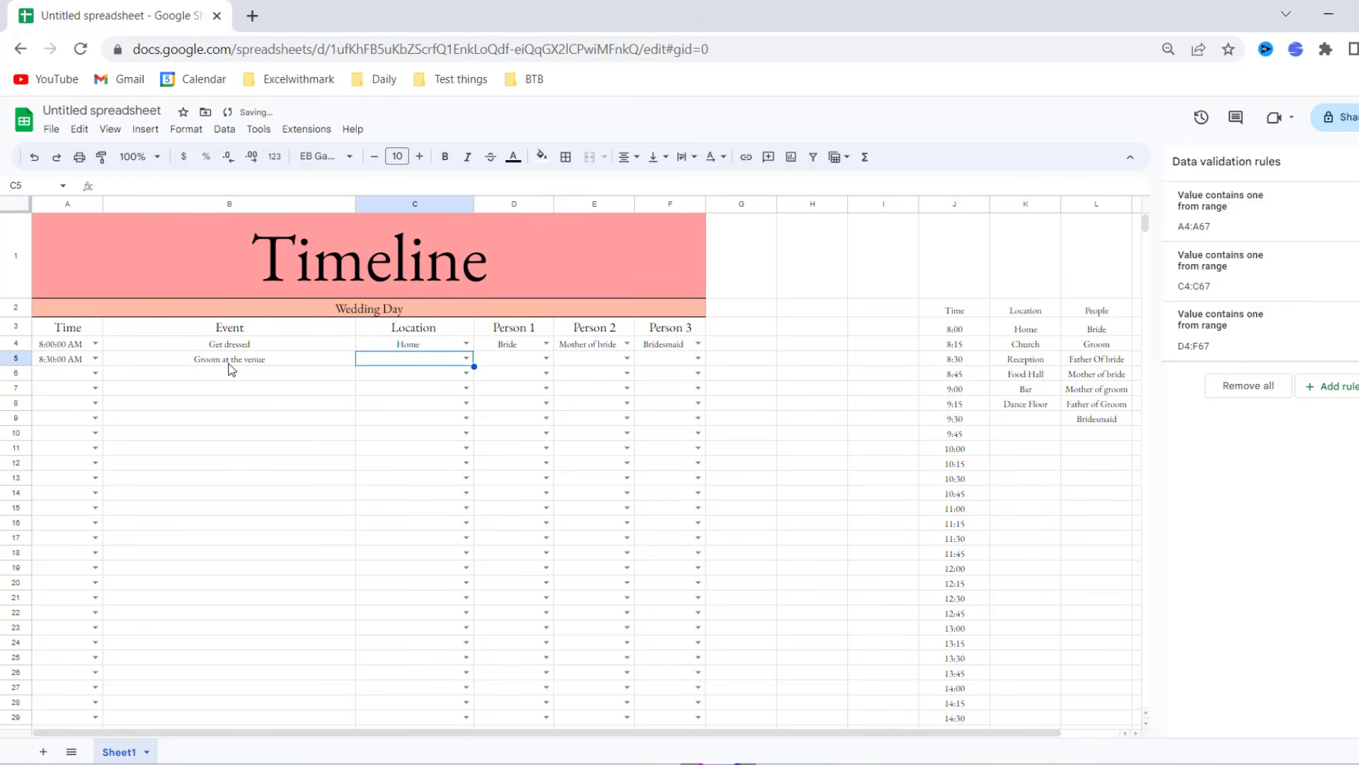
pyautogui.click(466, 358)
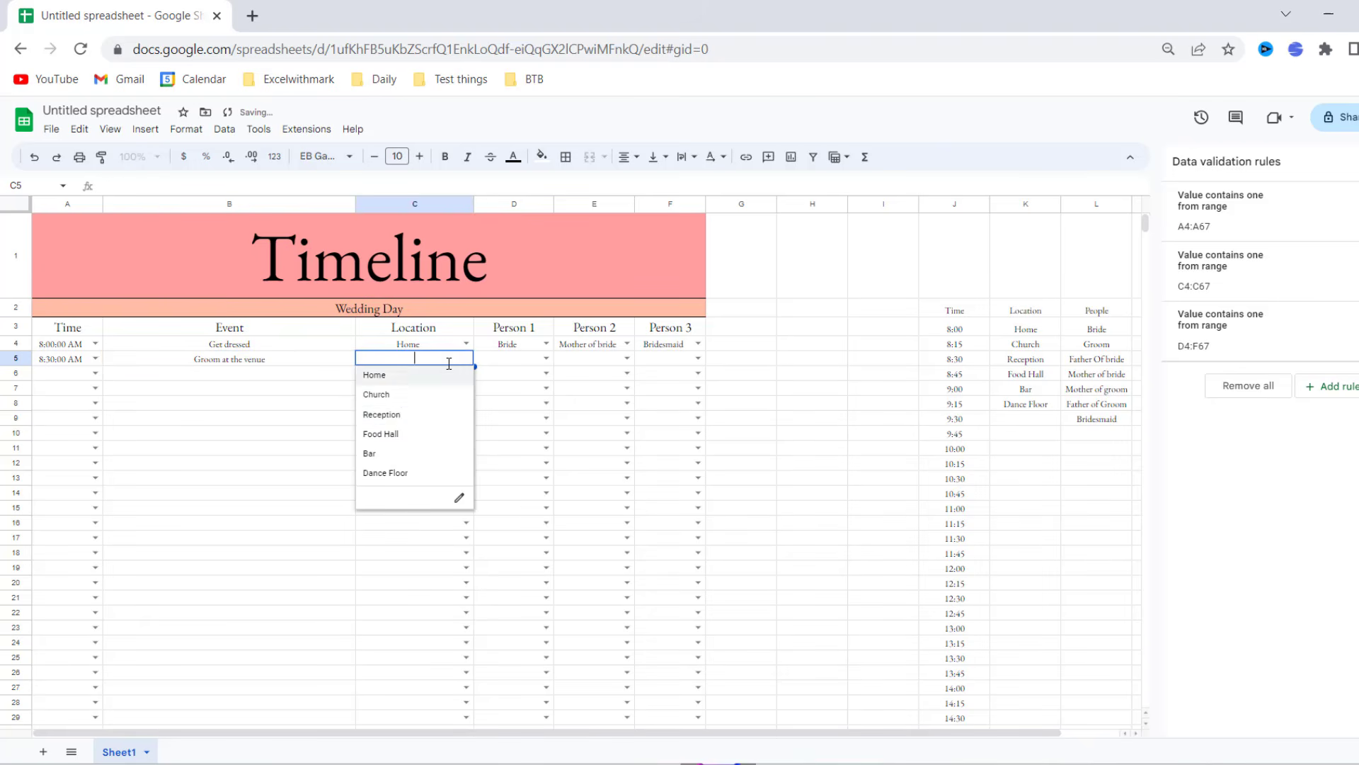
pyautogui.click(400, 415)
pyautogui.click(545, 358)
pyautogui.click(527, 394)
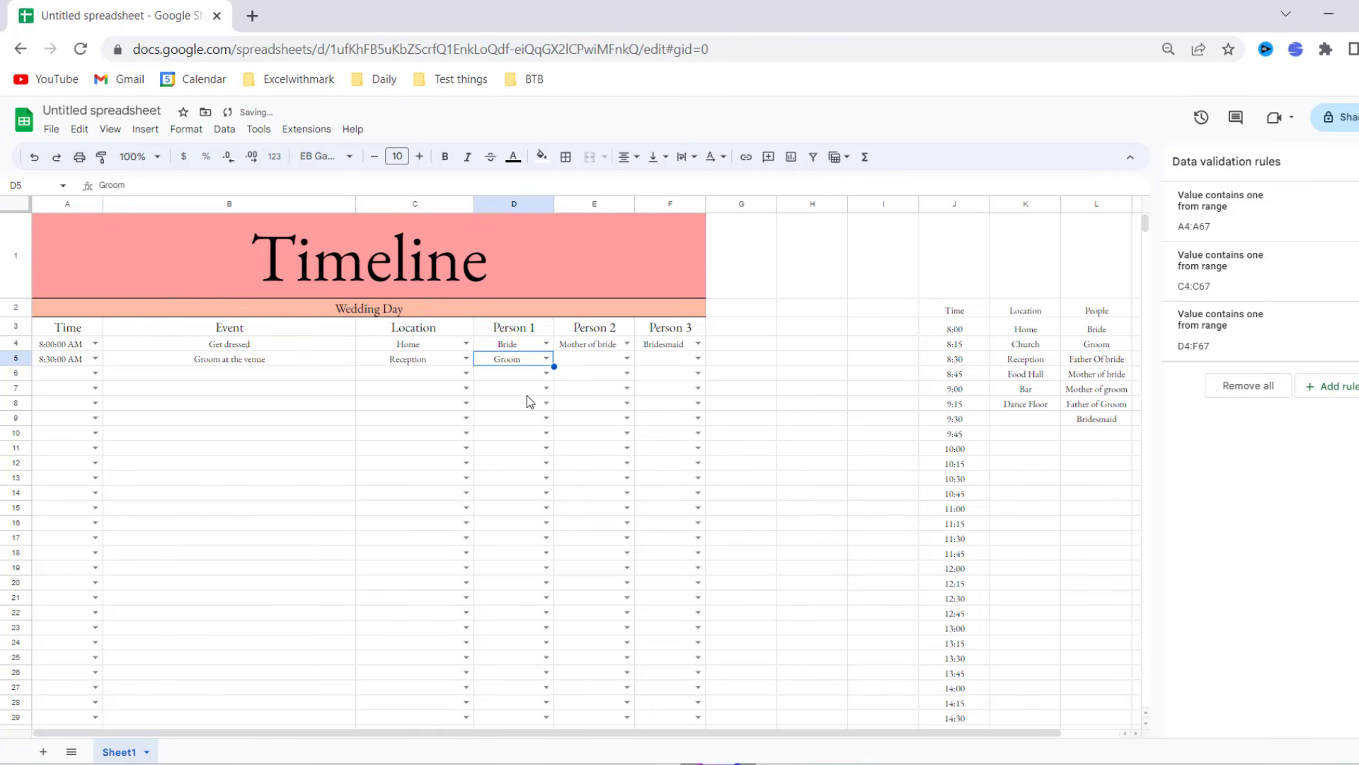
pyautogui.click(1107, 434)
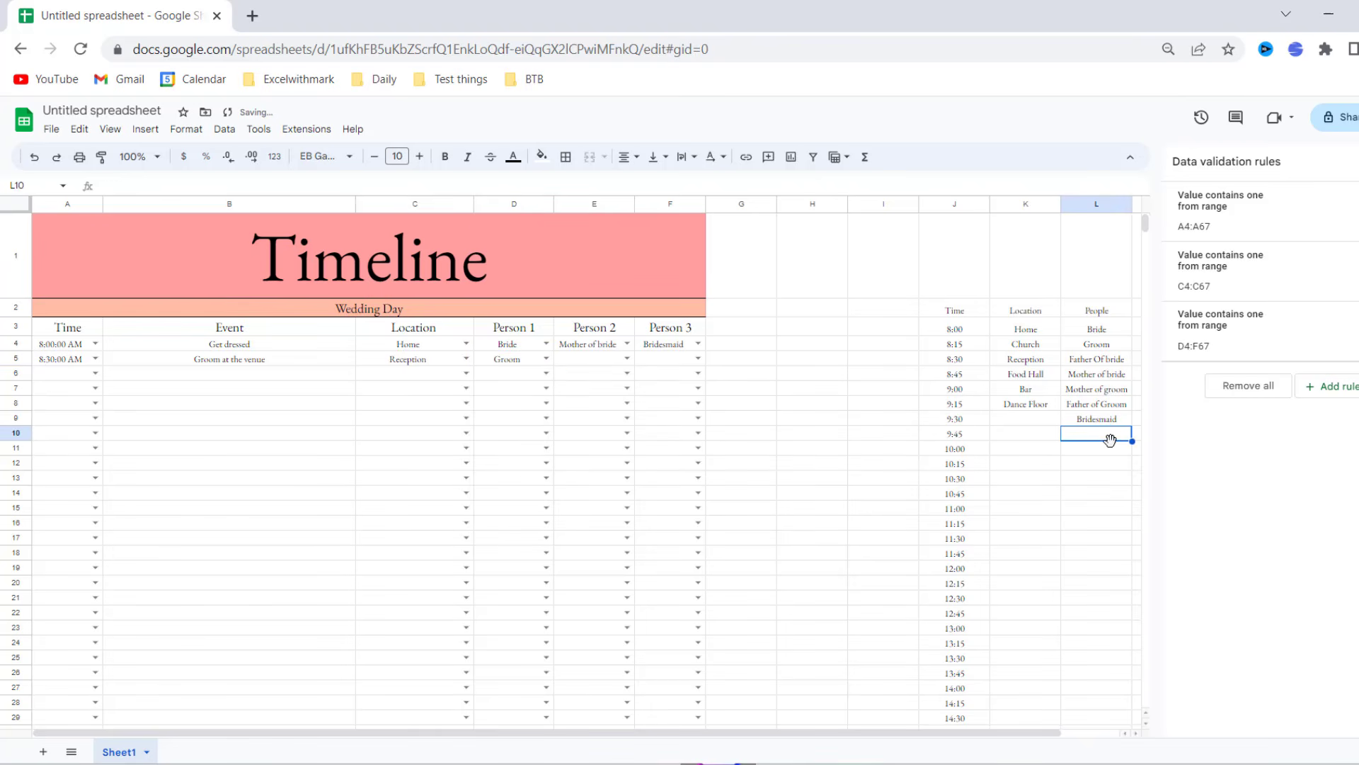
# - Add Ushers in L10 and extend the Person dropdowns' source to $L$3:$L$20
pyautogui.write('Ushe')
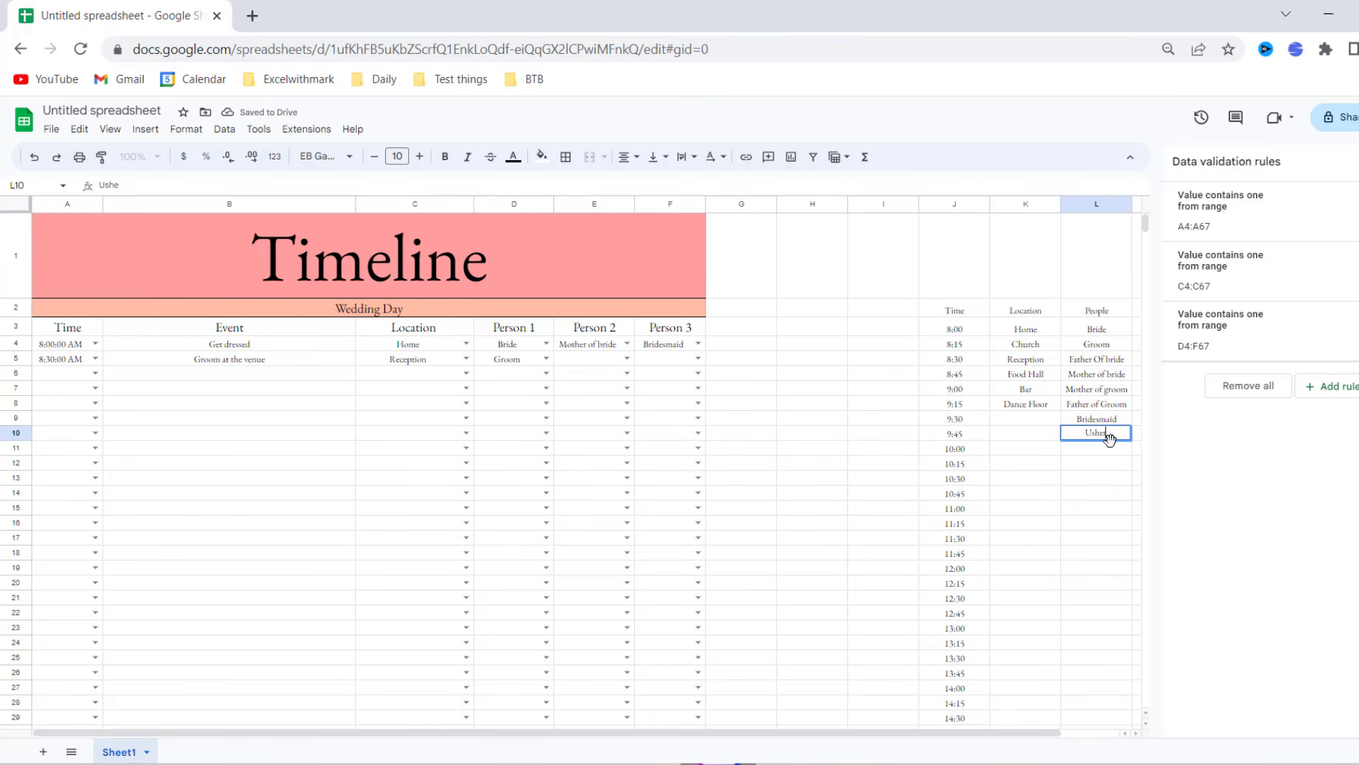
pyautogui.write('rs')
pyautogui.click(628, 359)
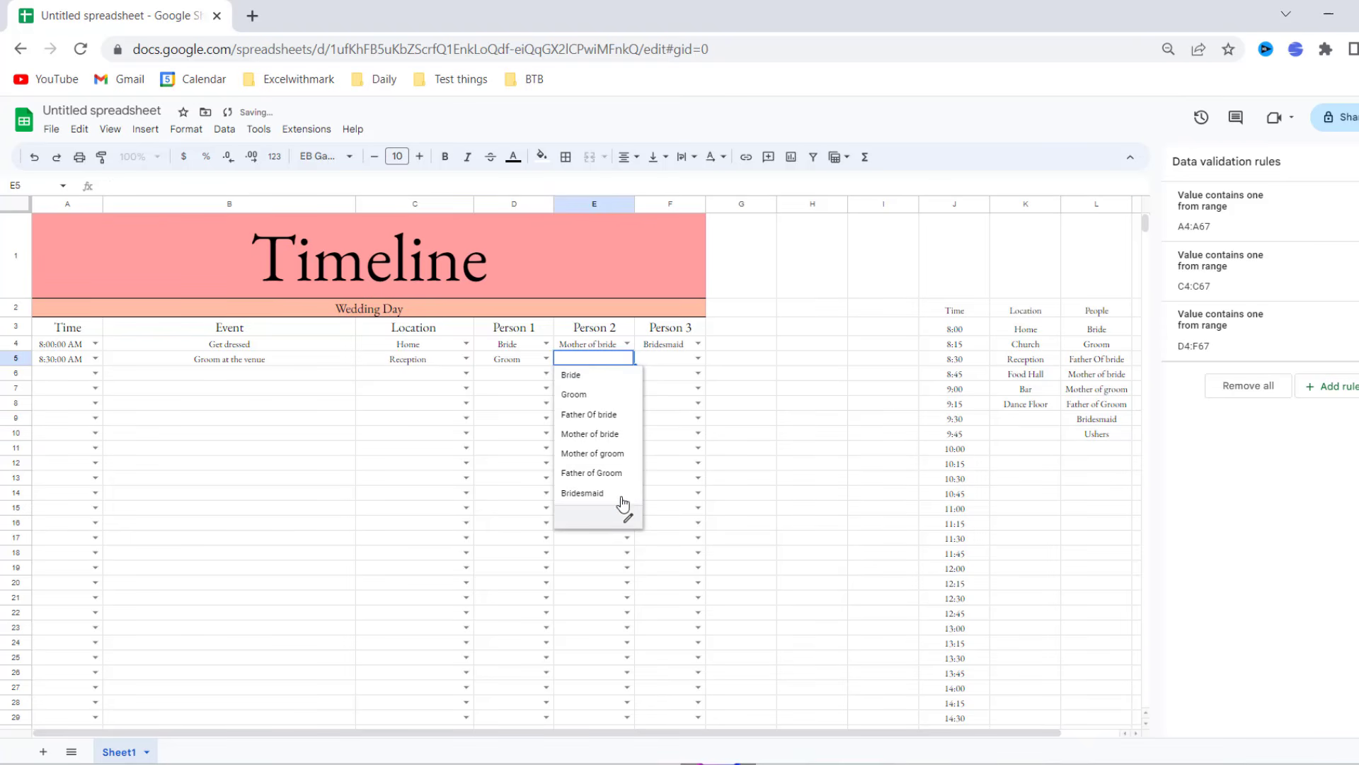
pyautogui.click(1068, 509)
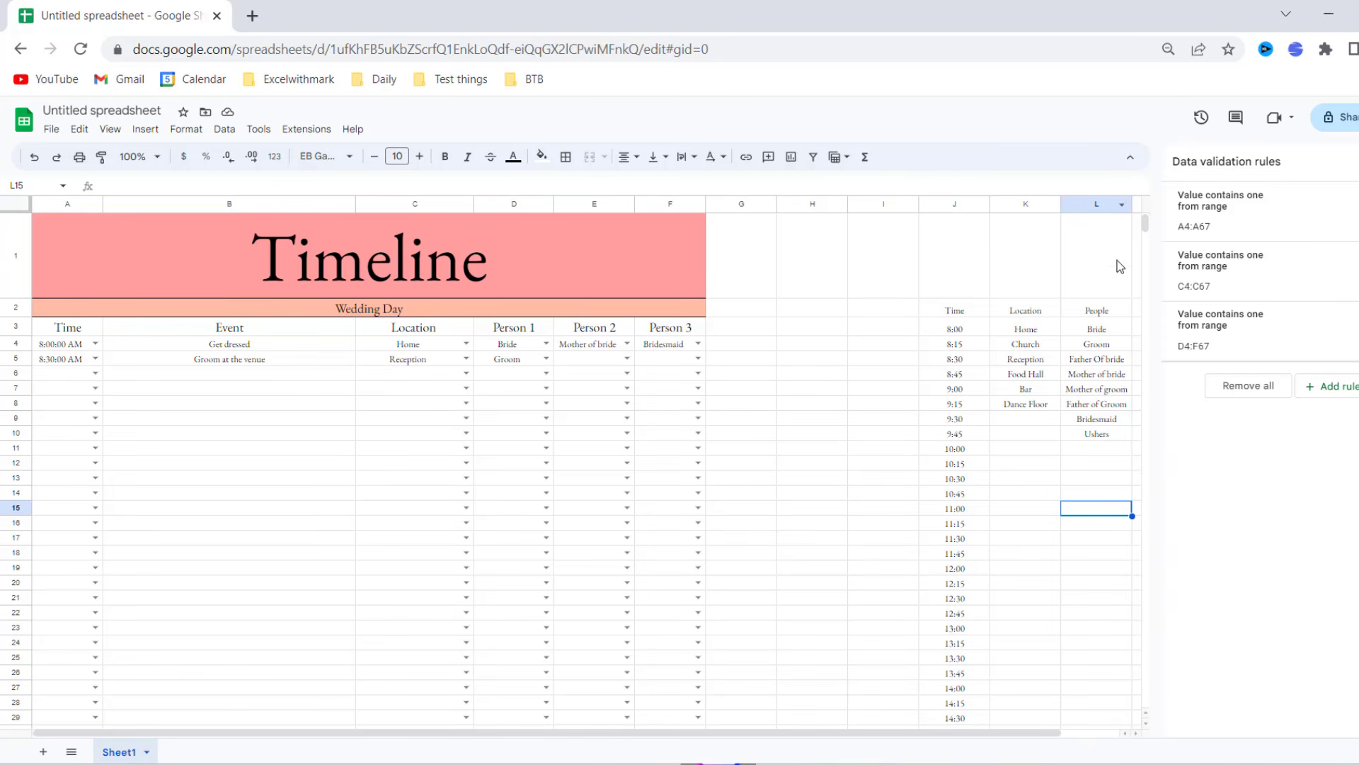
pyautogui.click(1096, 344)
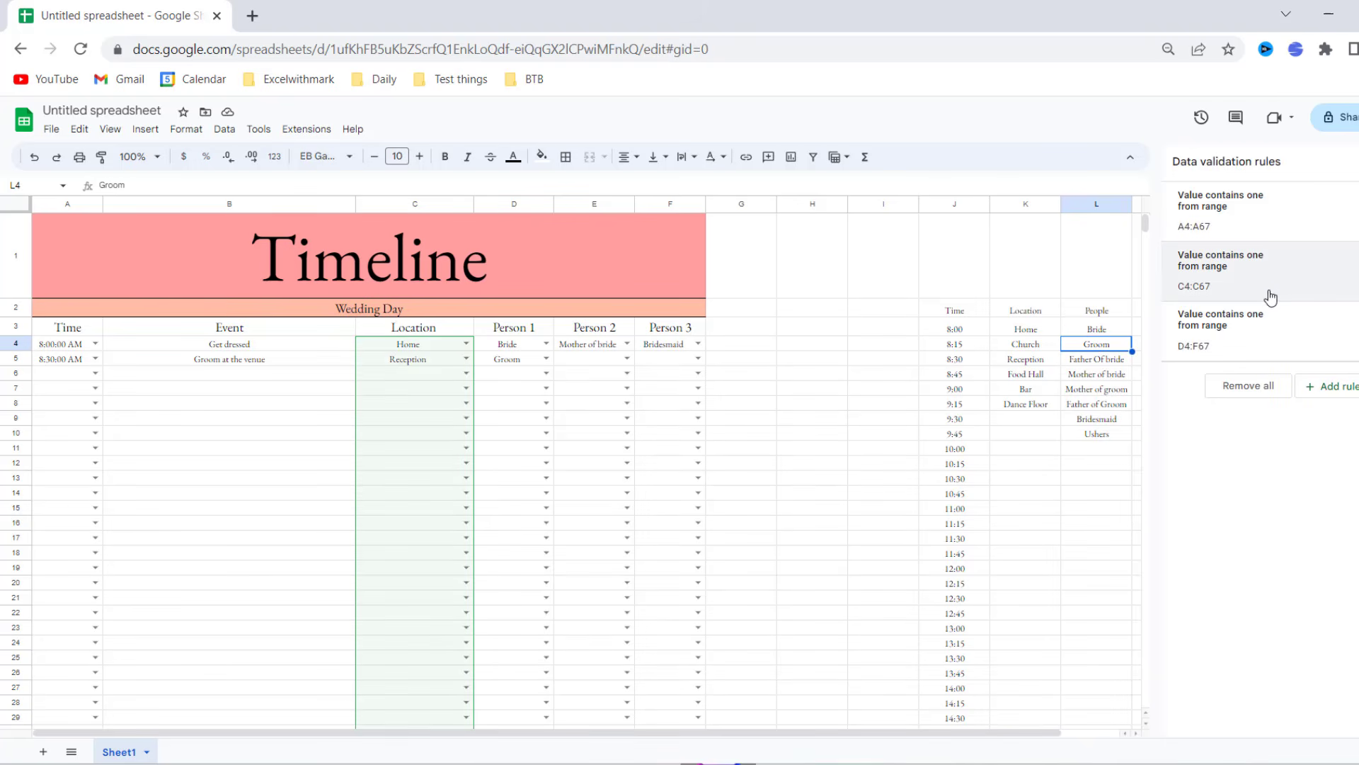
pyautogui.click(1285, 336)
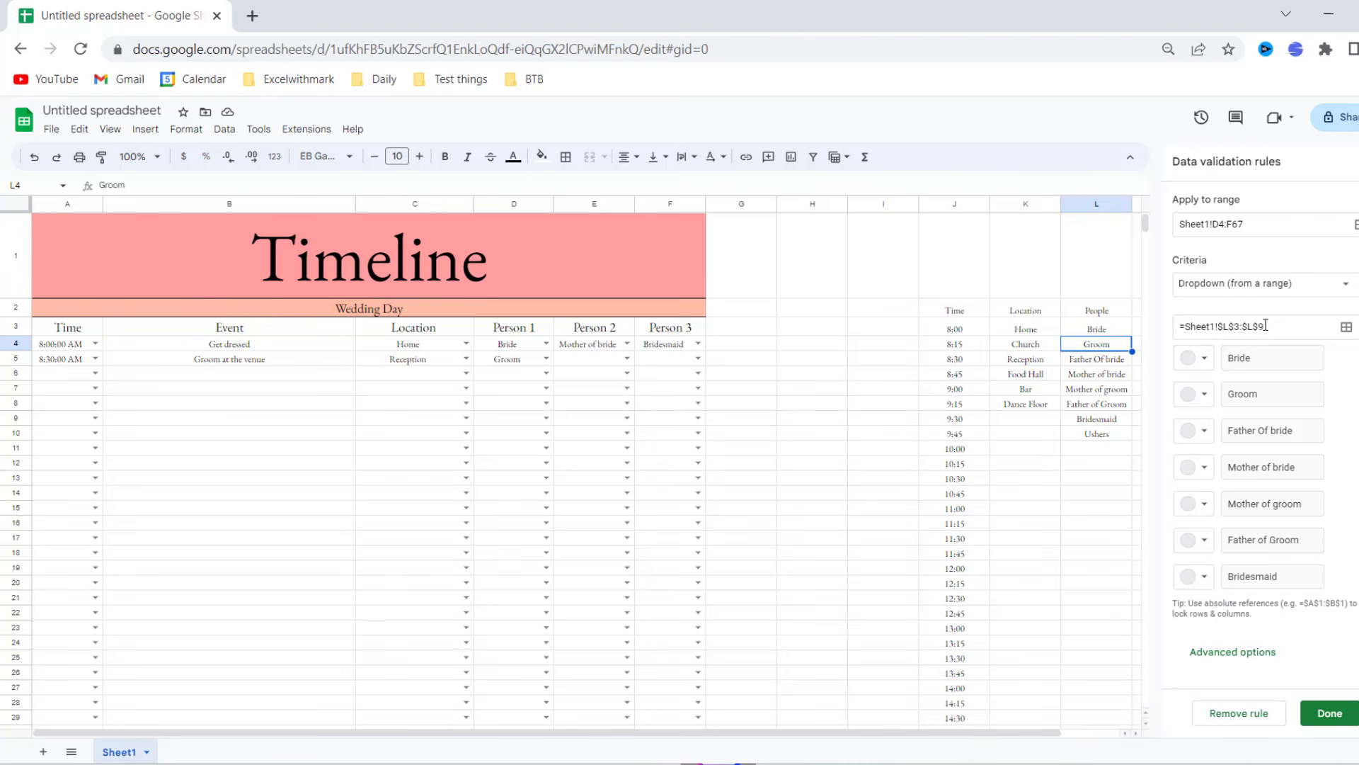
pyautogui.click(1270, 324)
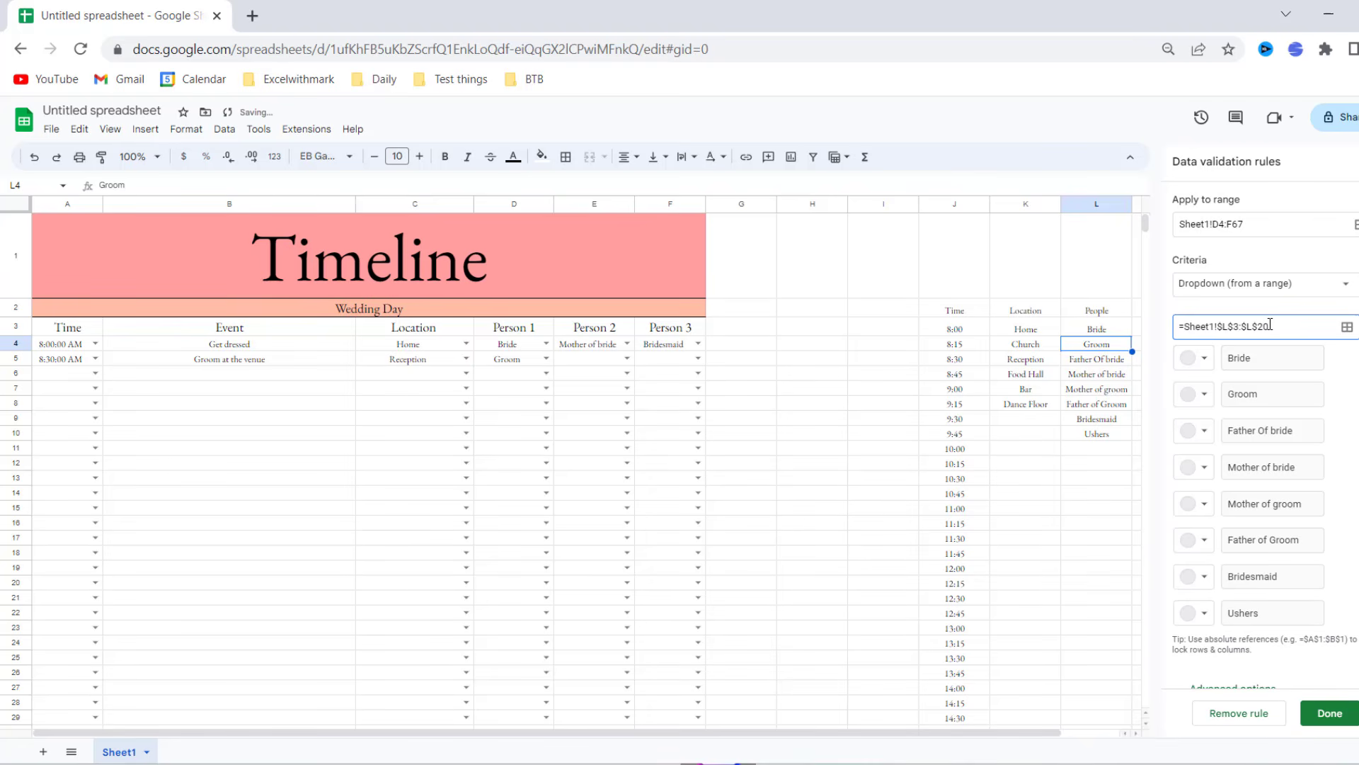
pyautogui.click(1330, 713)
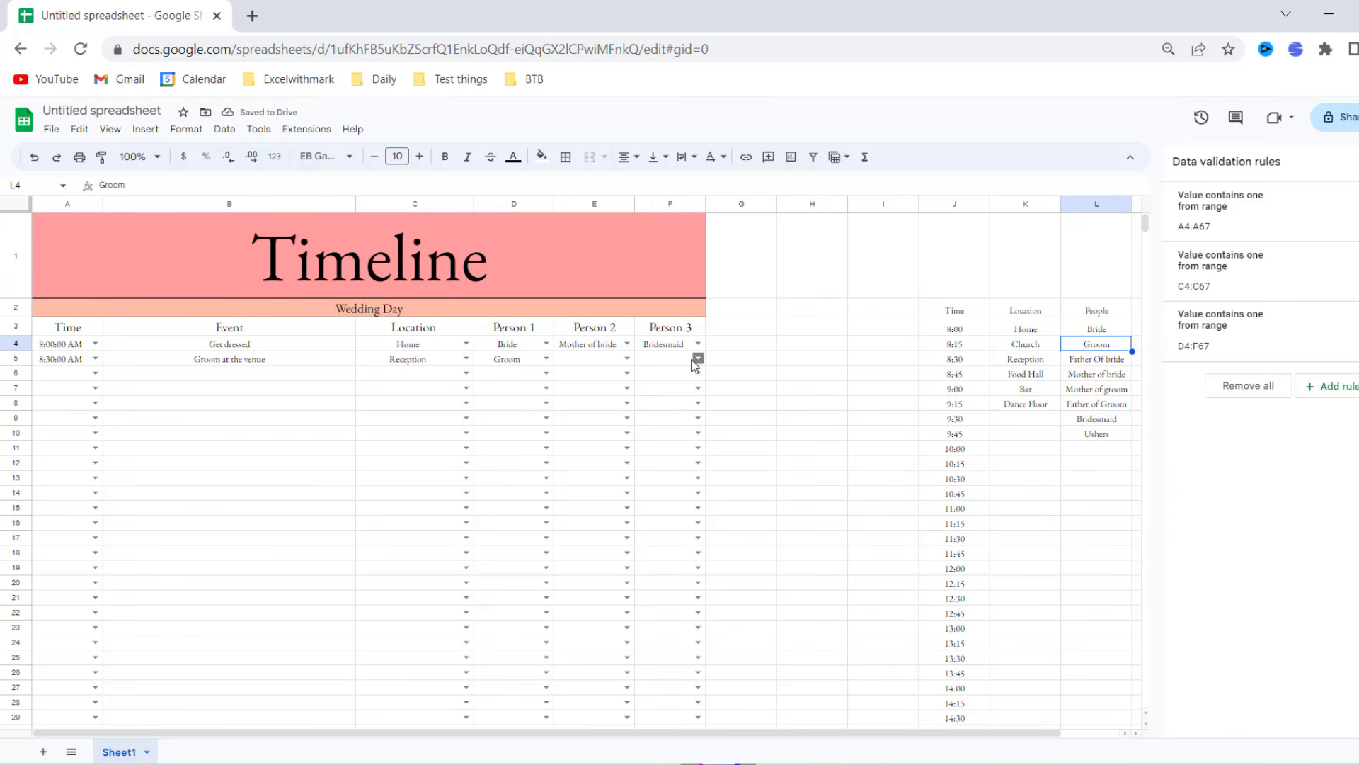
# - Set E5 to Ushers and select the timeline table A3:F29 for formatting
pyautogui.click(628, 359)
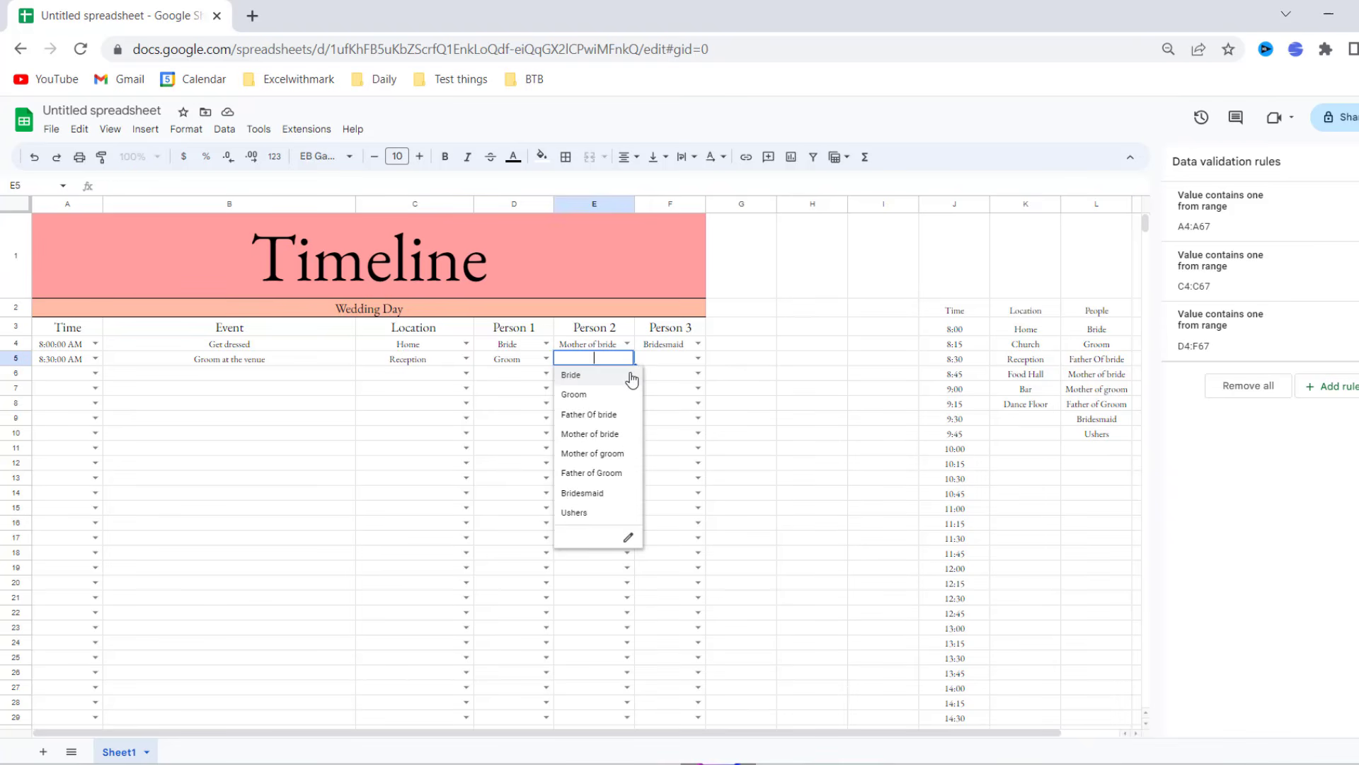
pyautogui.click(615, 510)
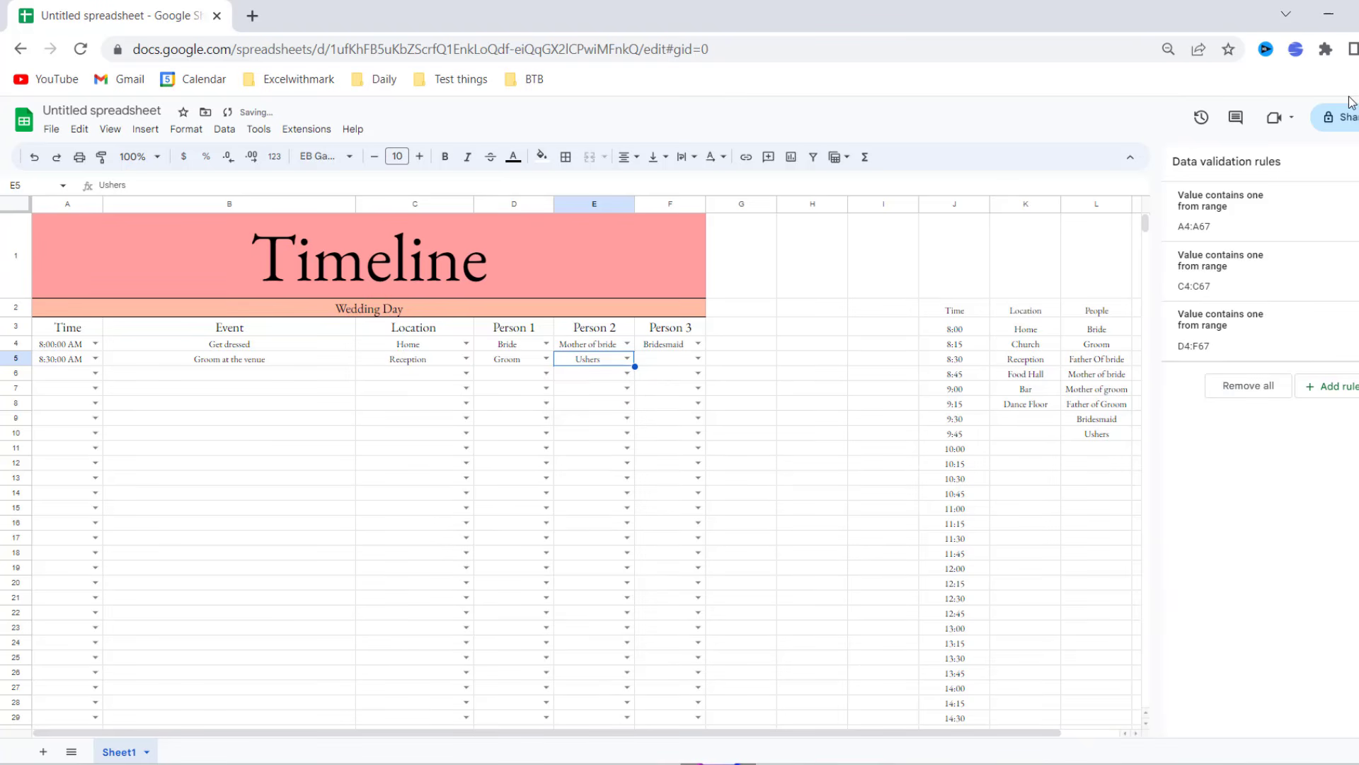
pyautogui.click(1349, 161)
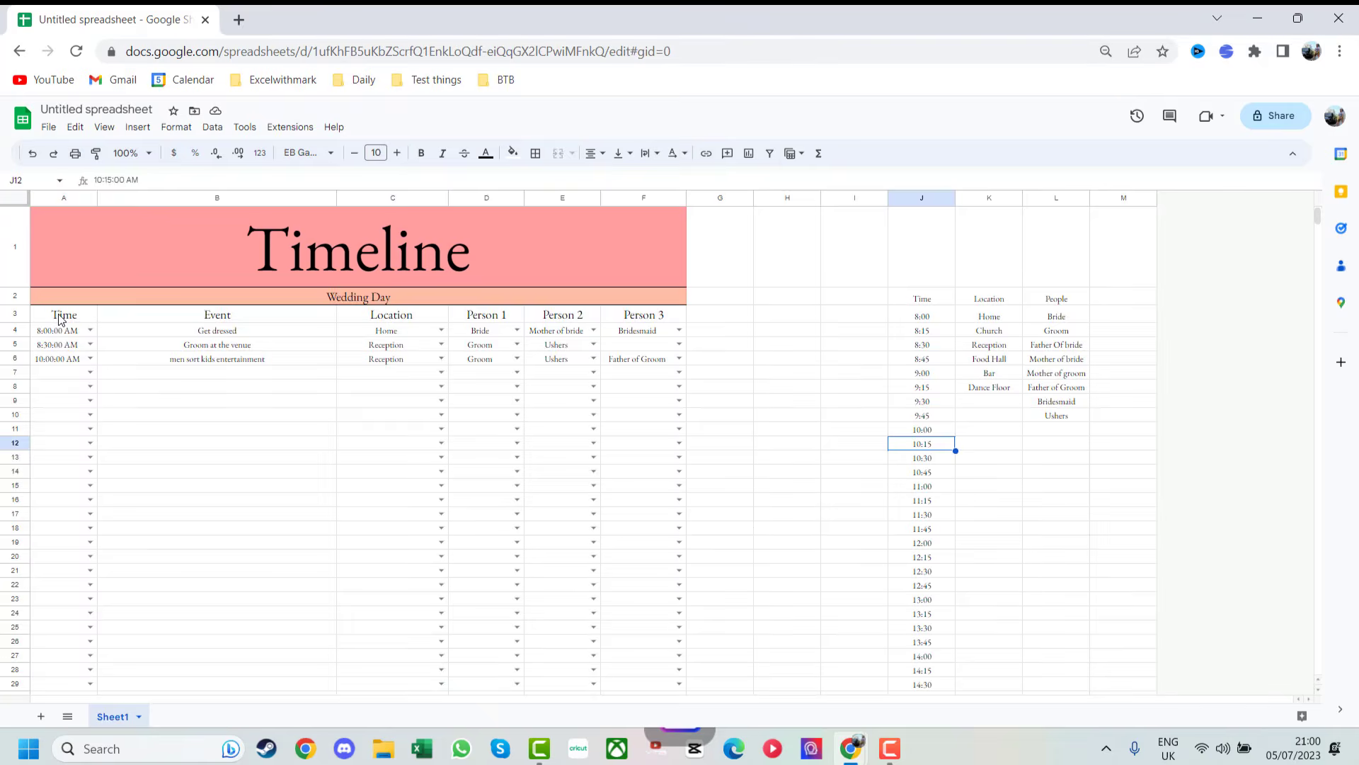
pyautogui.moveTo(68, 327); pyautogui.dragTo(630, 681)
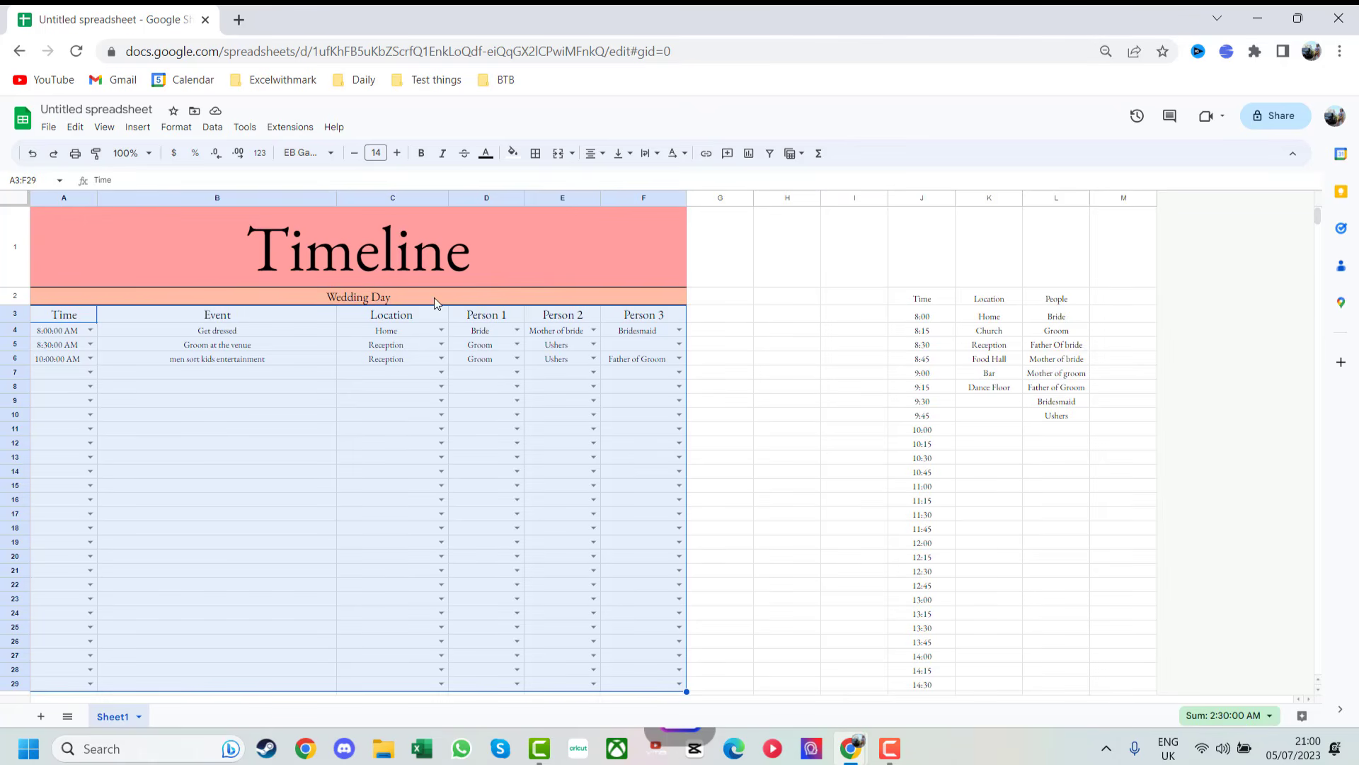
pyautogui.click(186, 130)
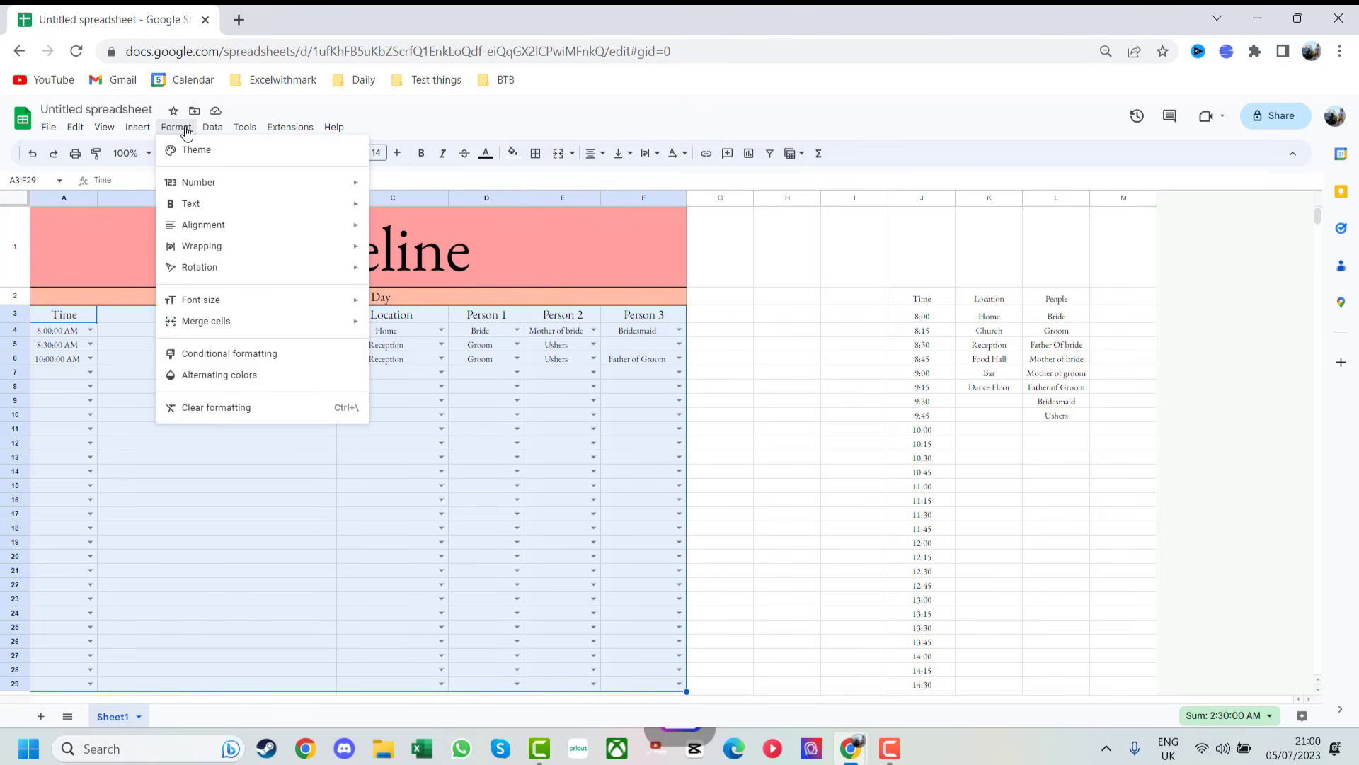
# - Add a rule on A3:F29 highlighting cells containing 'Groom' in the default green style
pyautogui.click(248, 356)
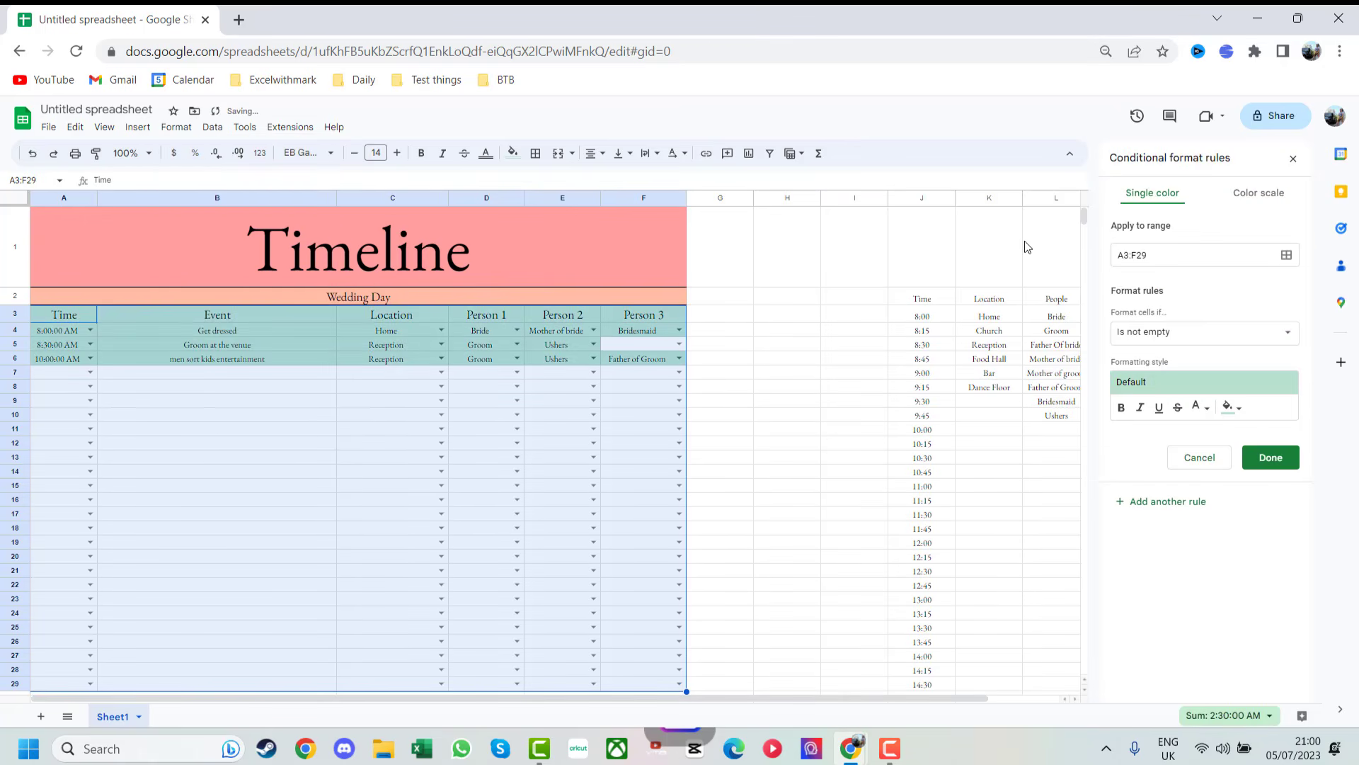
pyautogui.click(1287, 256)
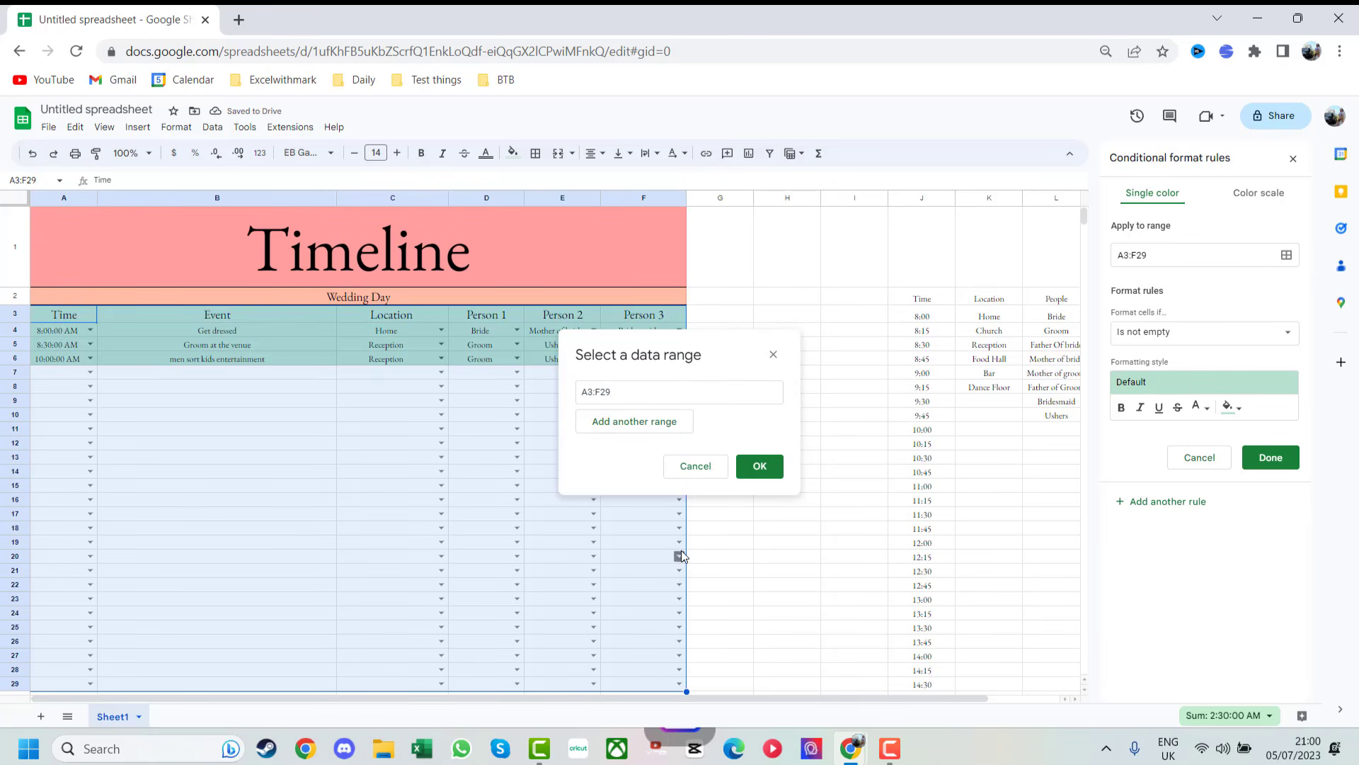
pyautogui.click(756, 468)
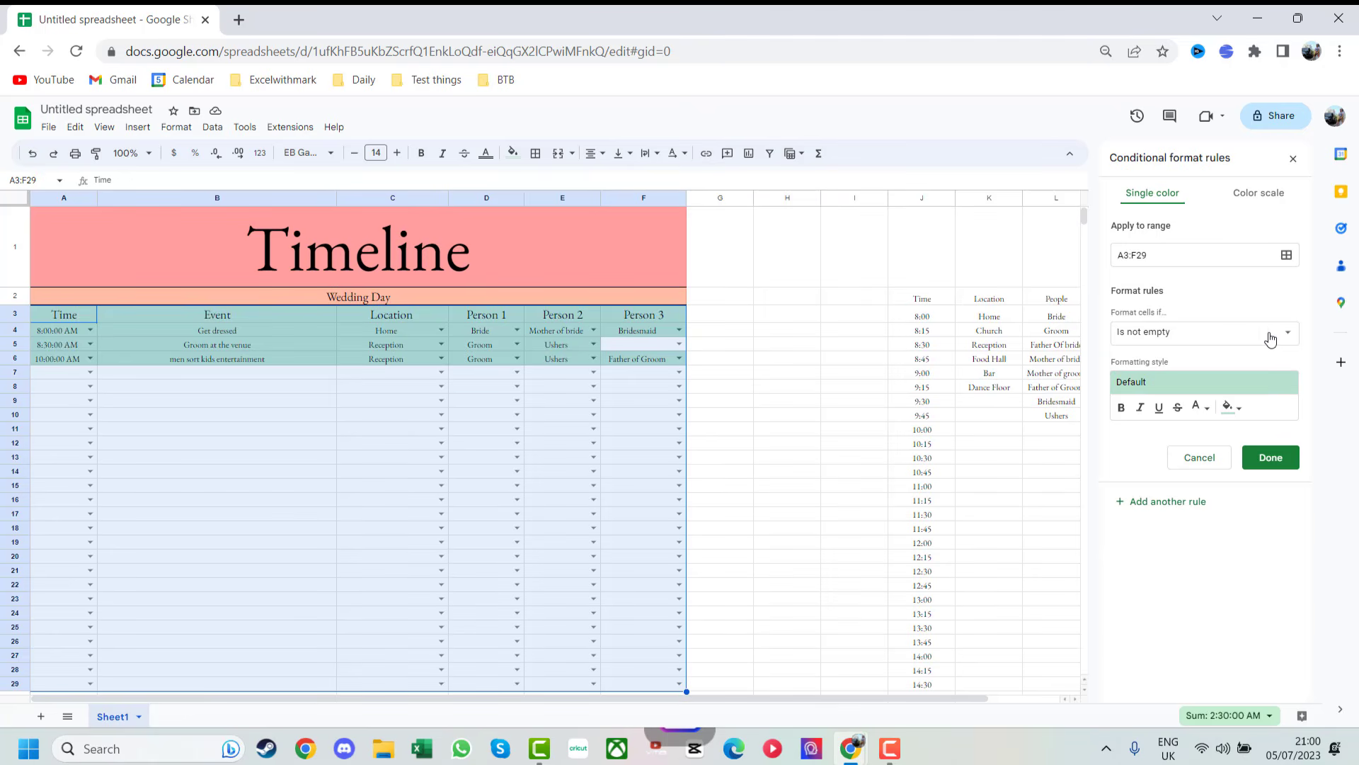
pyautogui.click(1264, 334)
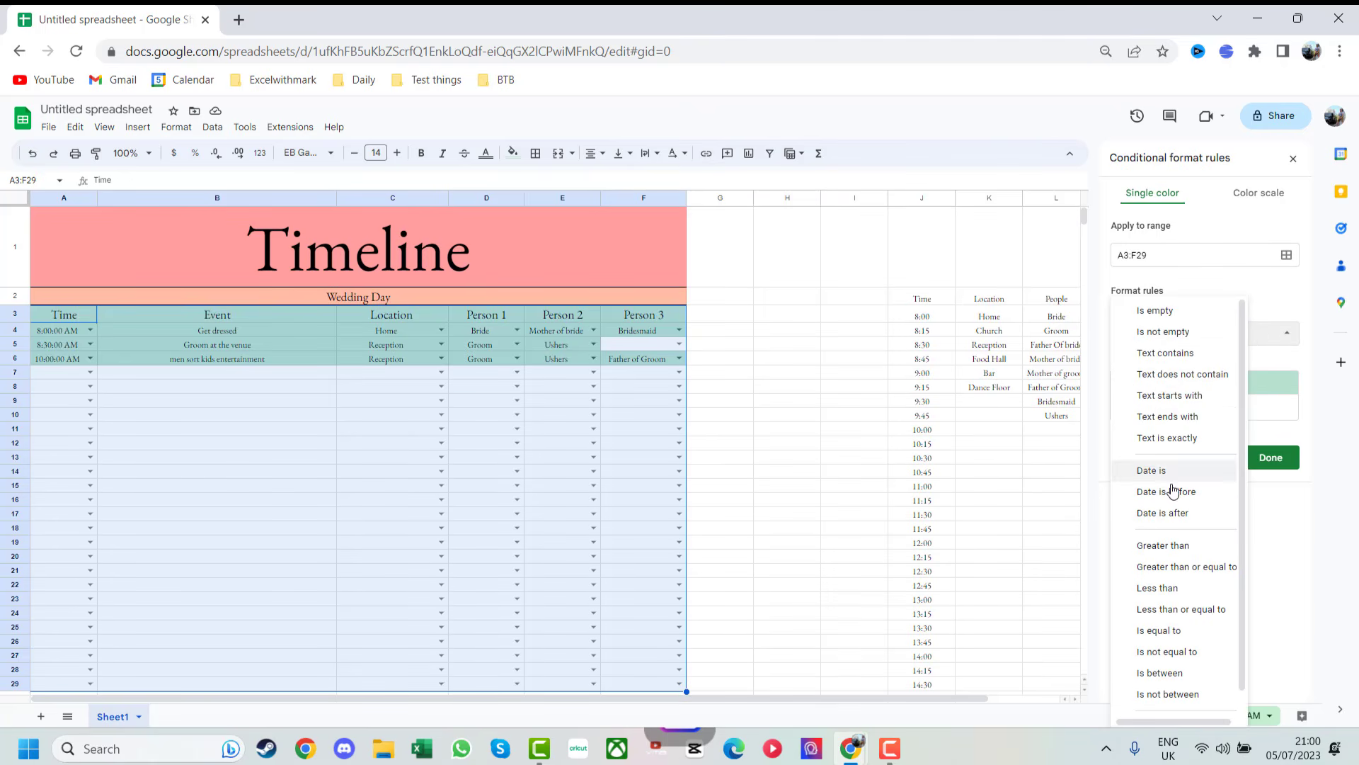
pyautogui.click(1187, 354)
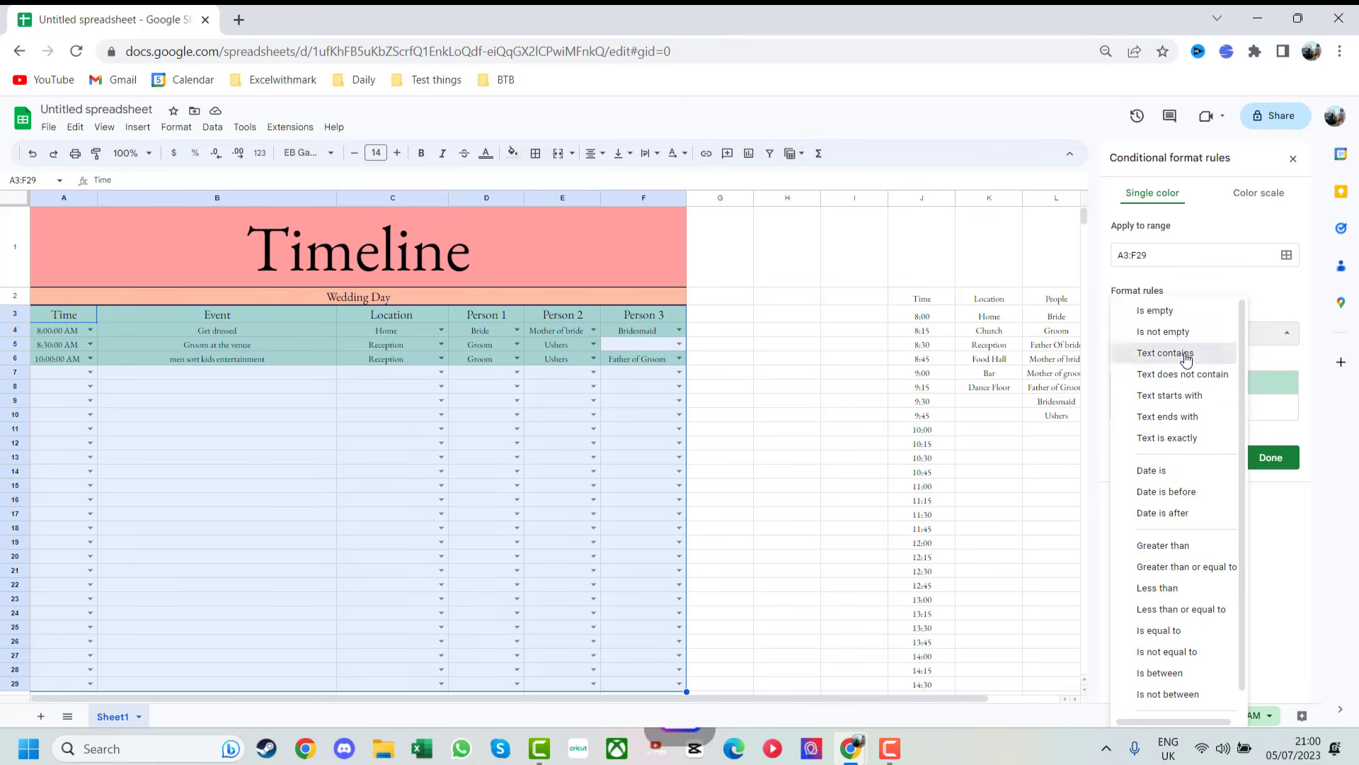
pyautogui.click(1170, 362)
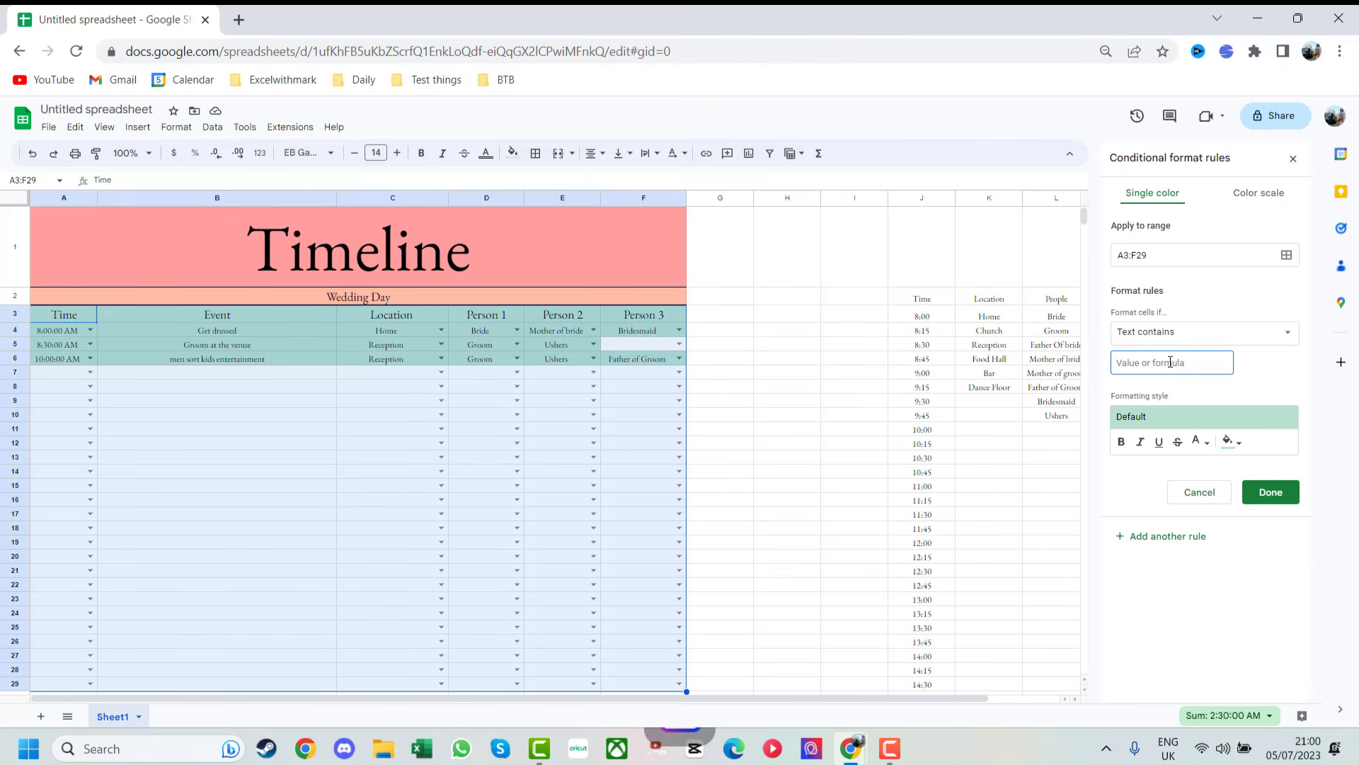
pyautogui.write('Groom')
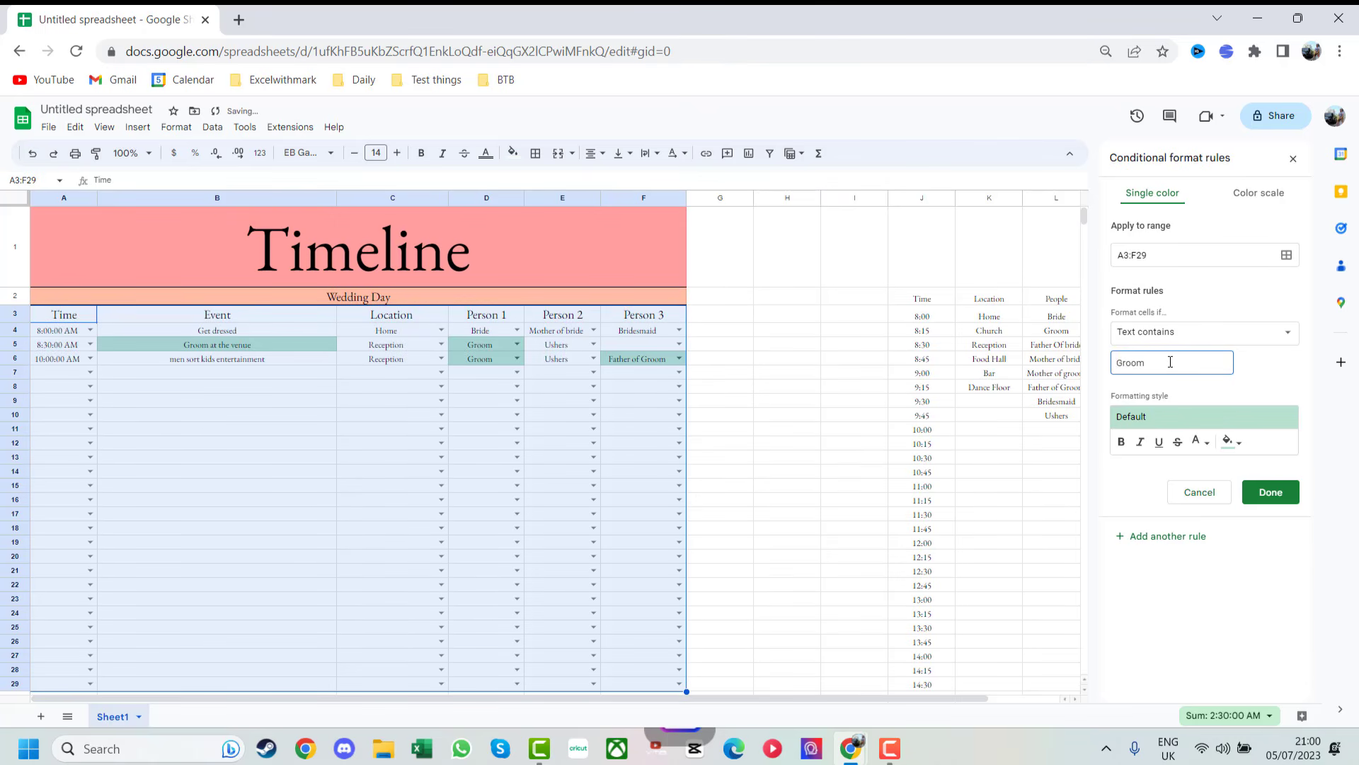
pyautogui.click(1232, 424)
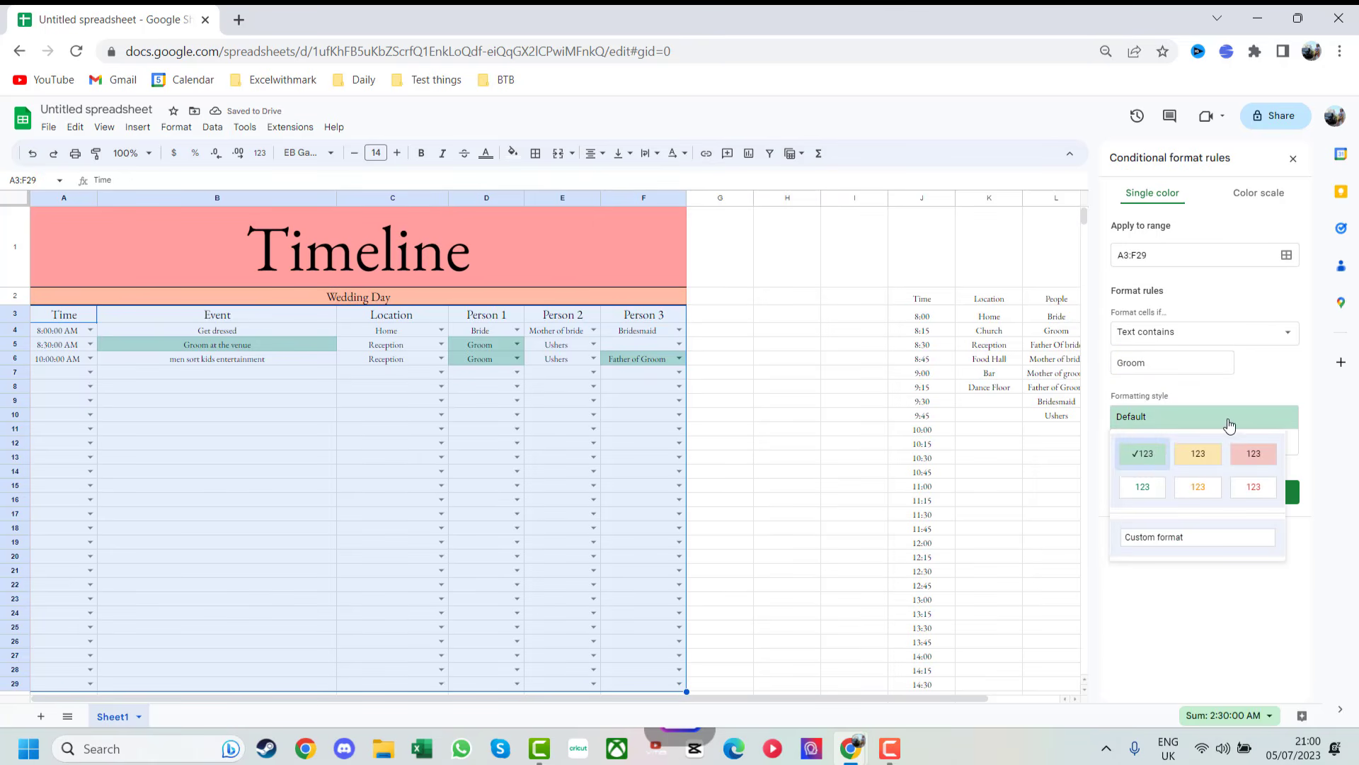
pyautogui.click(1235, 425)
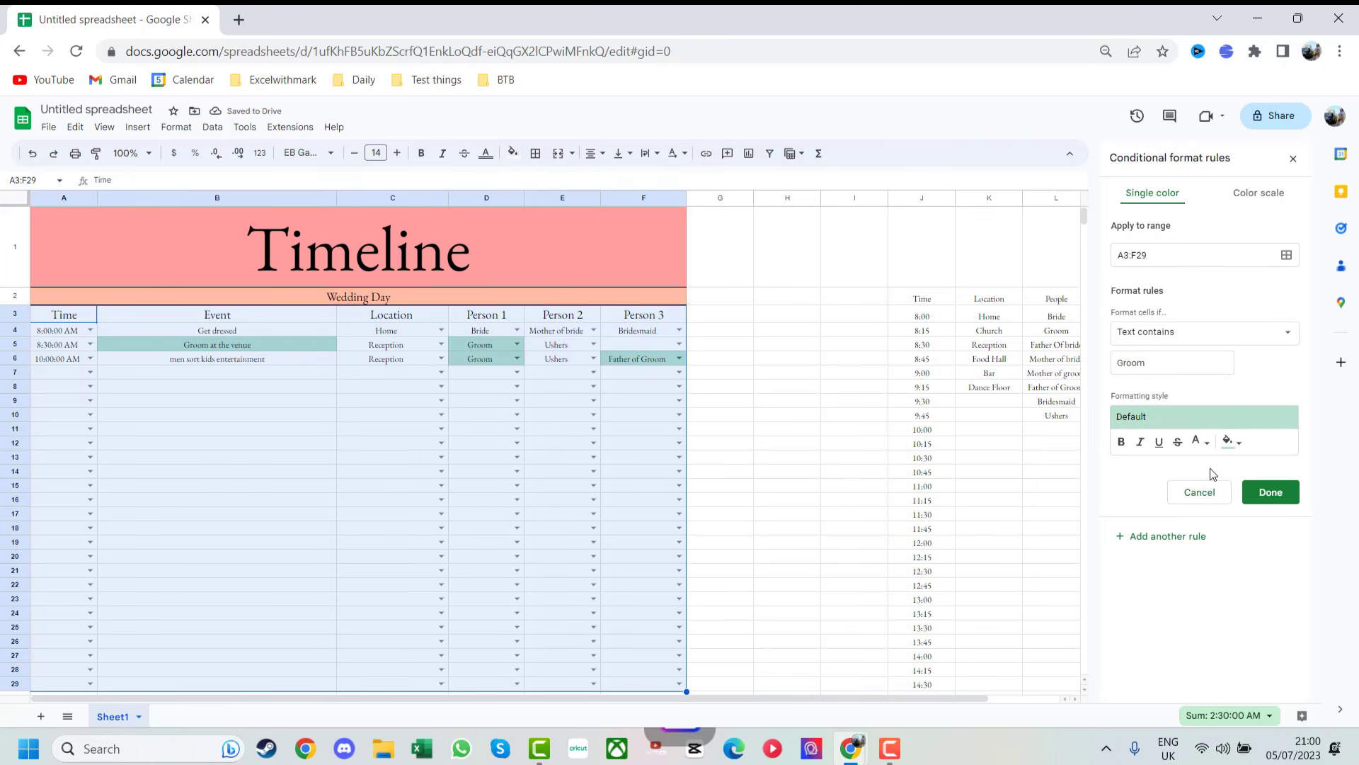
pyautogui.click(1271, 491)
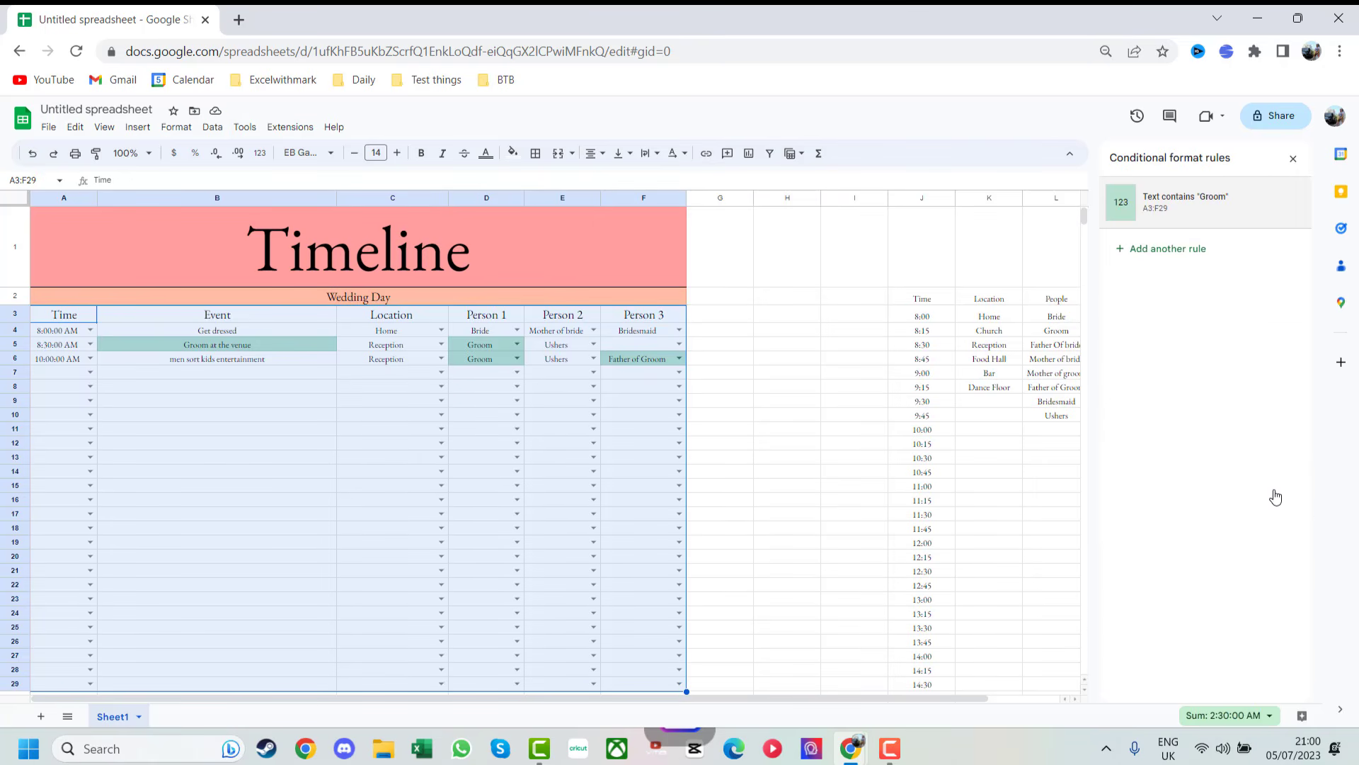
# - Add a rule highlighting cells containing 'Bride' with the yellow preset style
pyautogui.click(1189, 249)
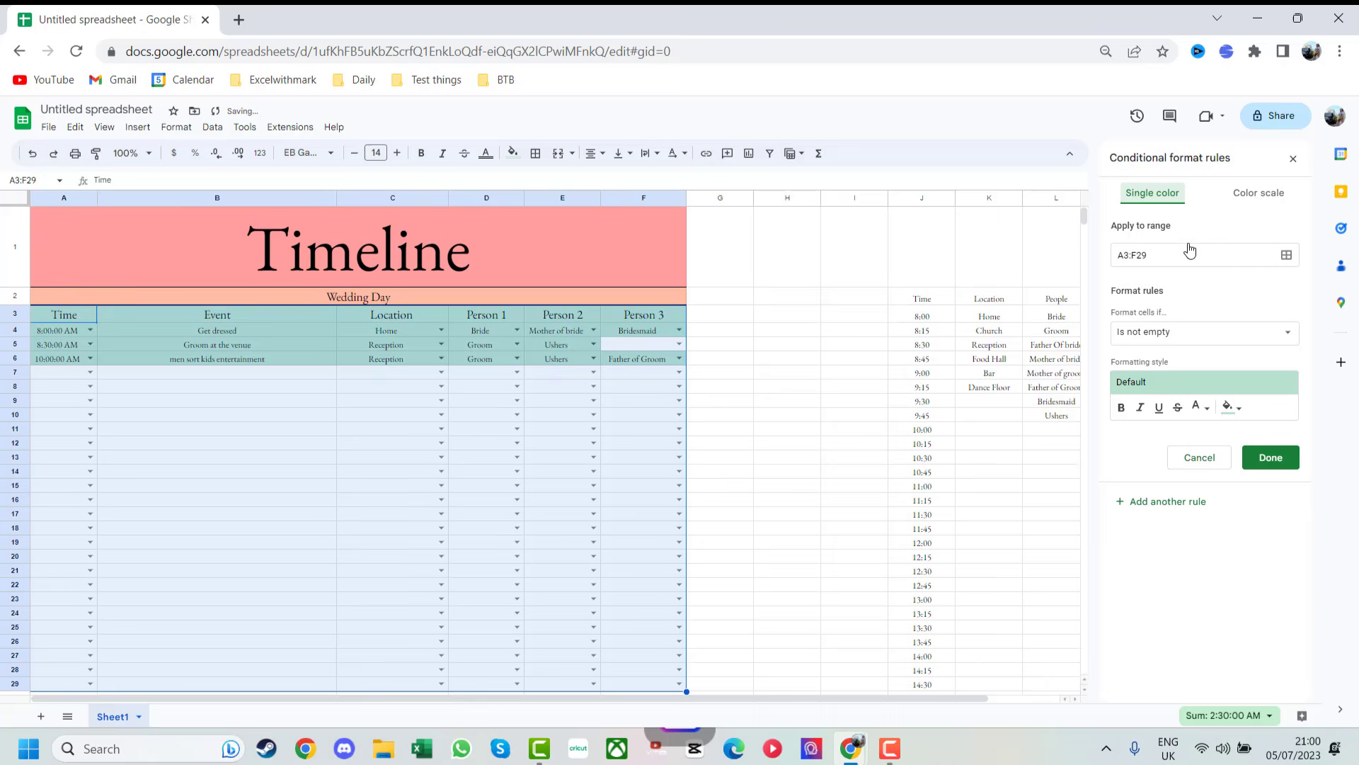
pyautogui.click(1167, 335)
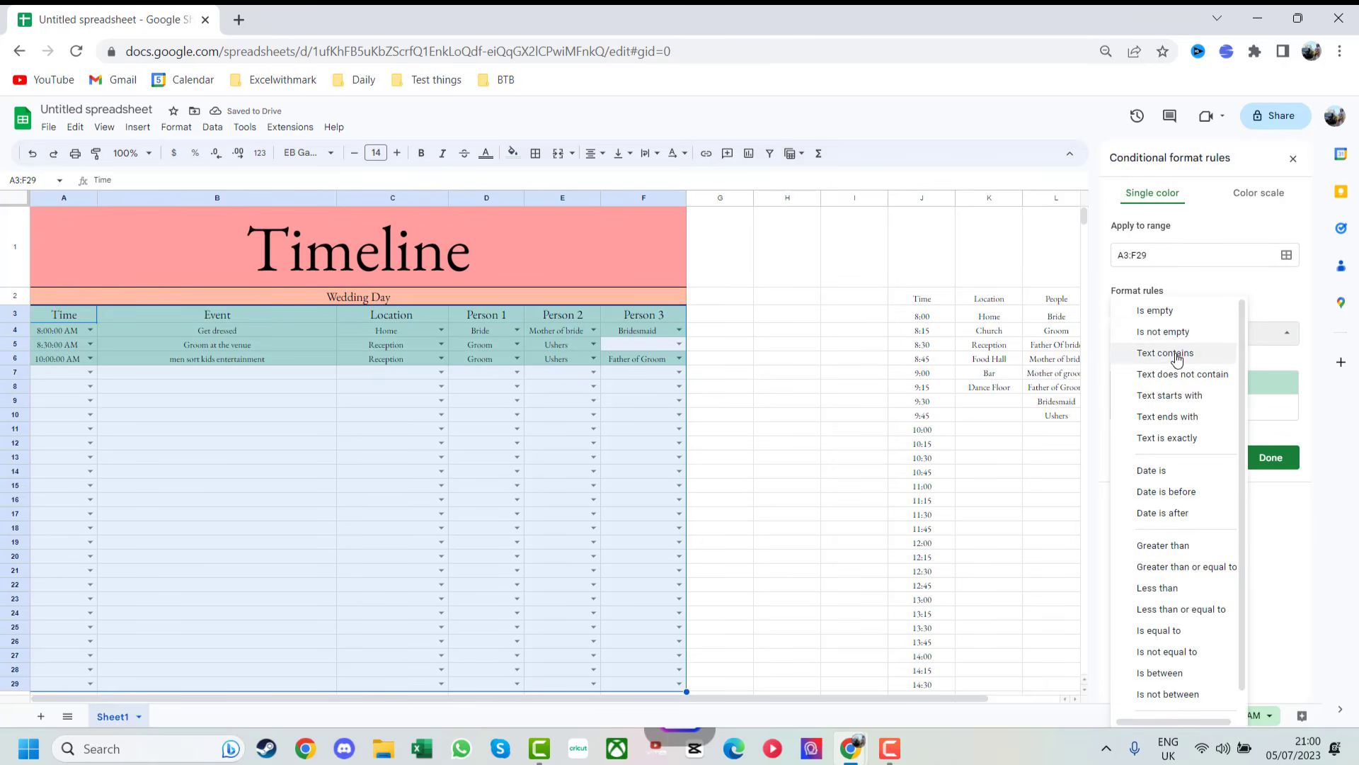
pyautogui.click(1179, 353)
pyautogui.click(1180, 364)
pyautogui.write('Bride')
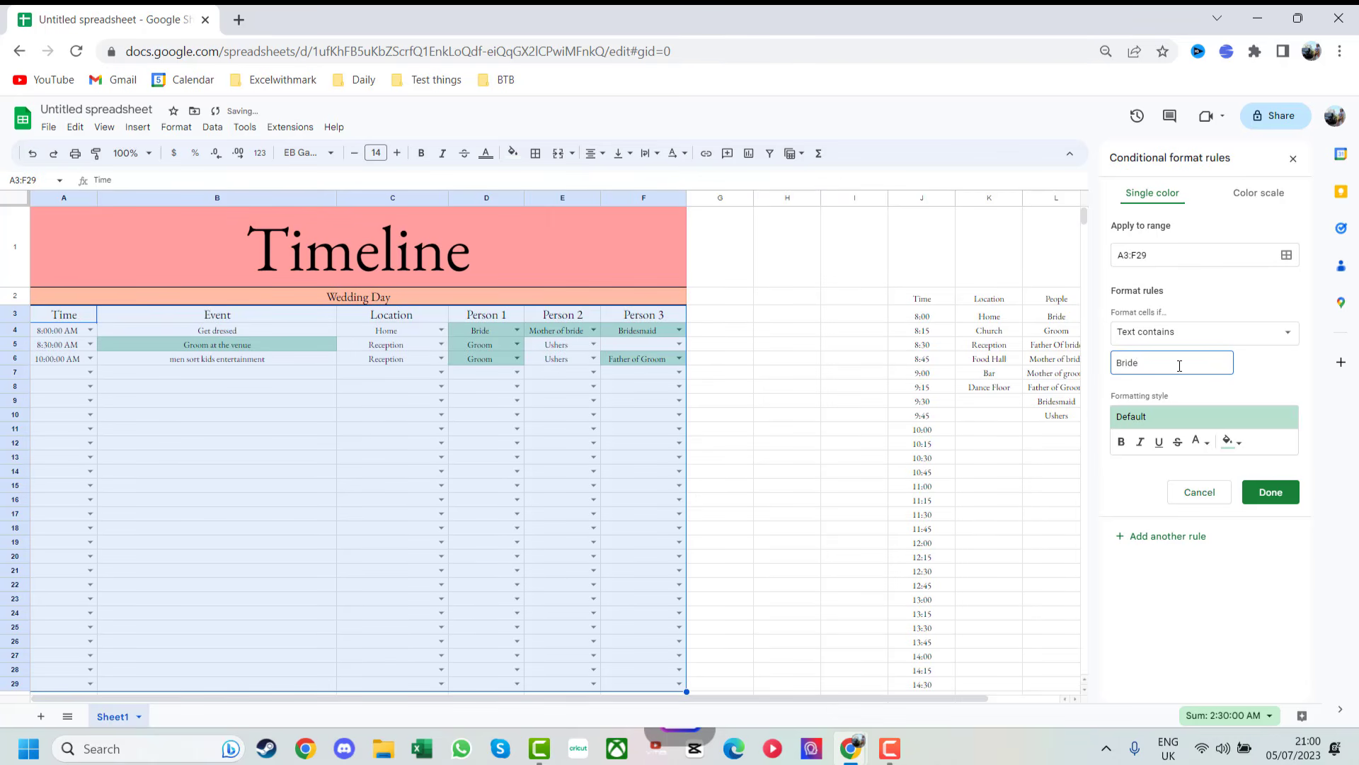
pyautogui.click(1210, 417)
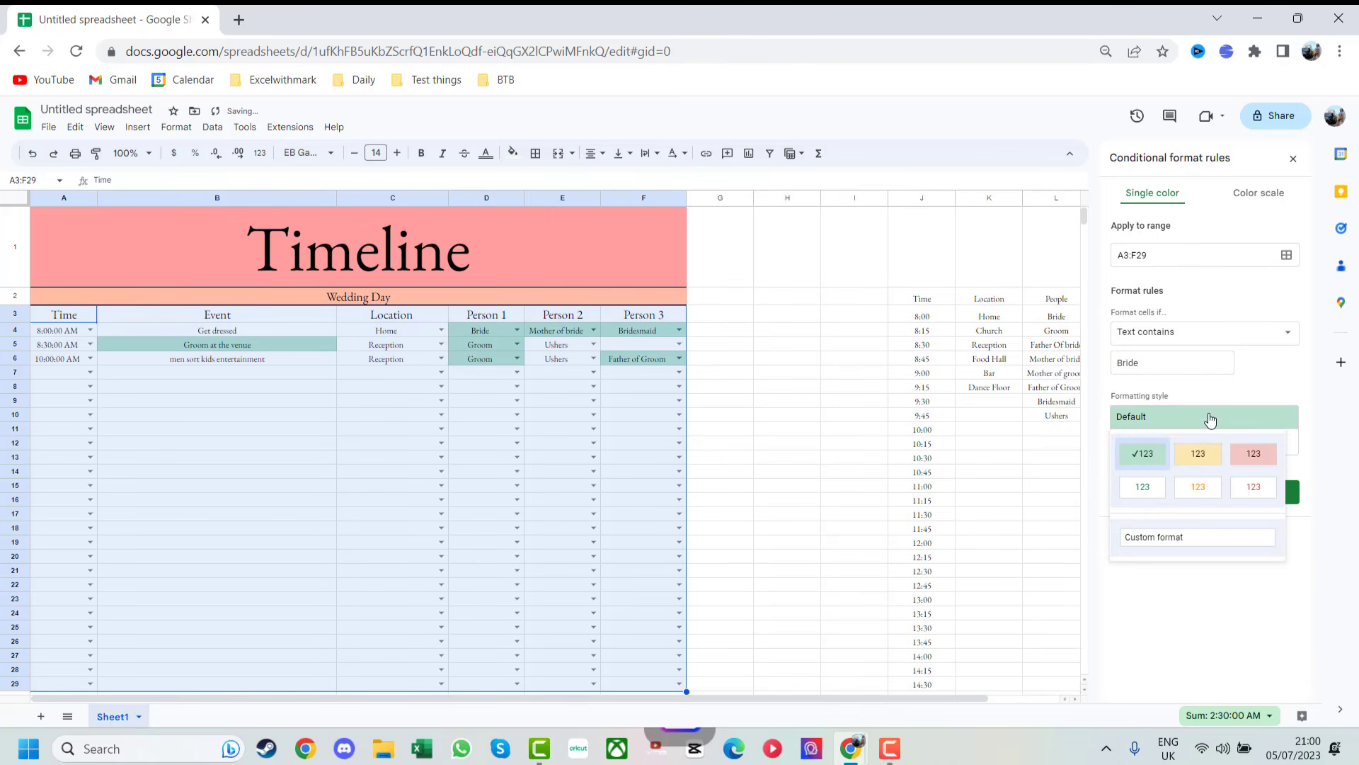
pyautogui.click(1205, 459)
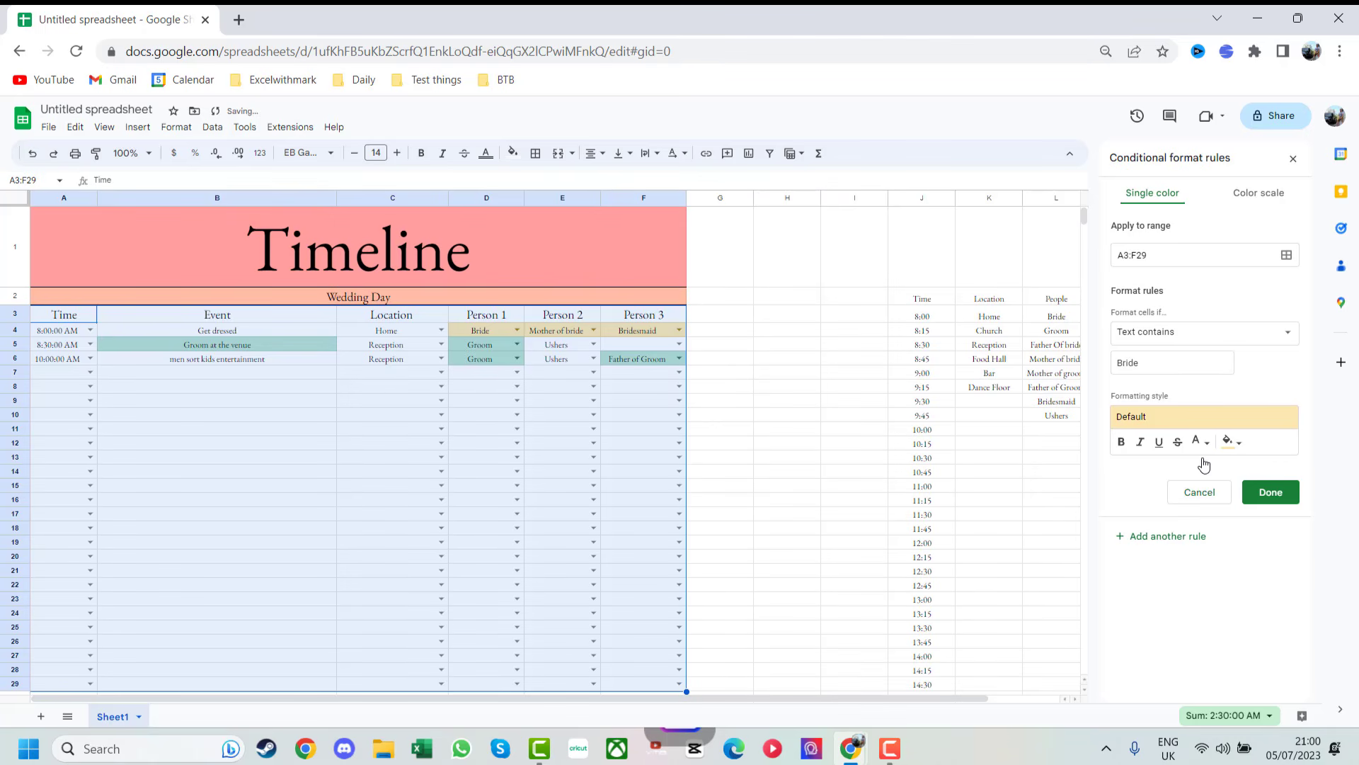
pyautogui.click(1264, 493)
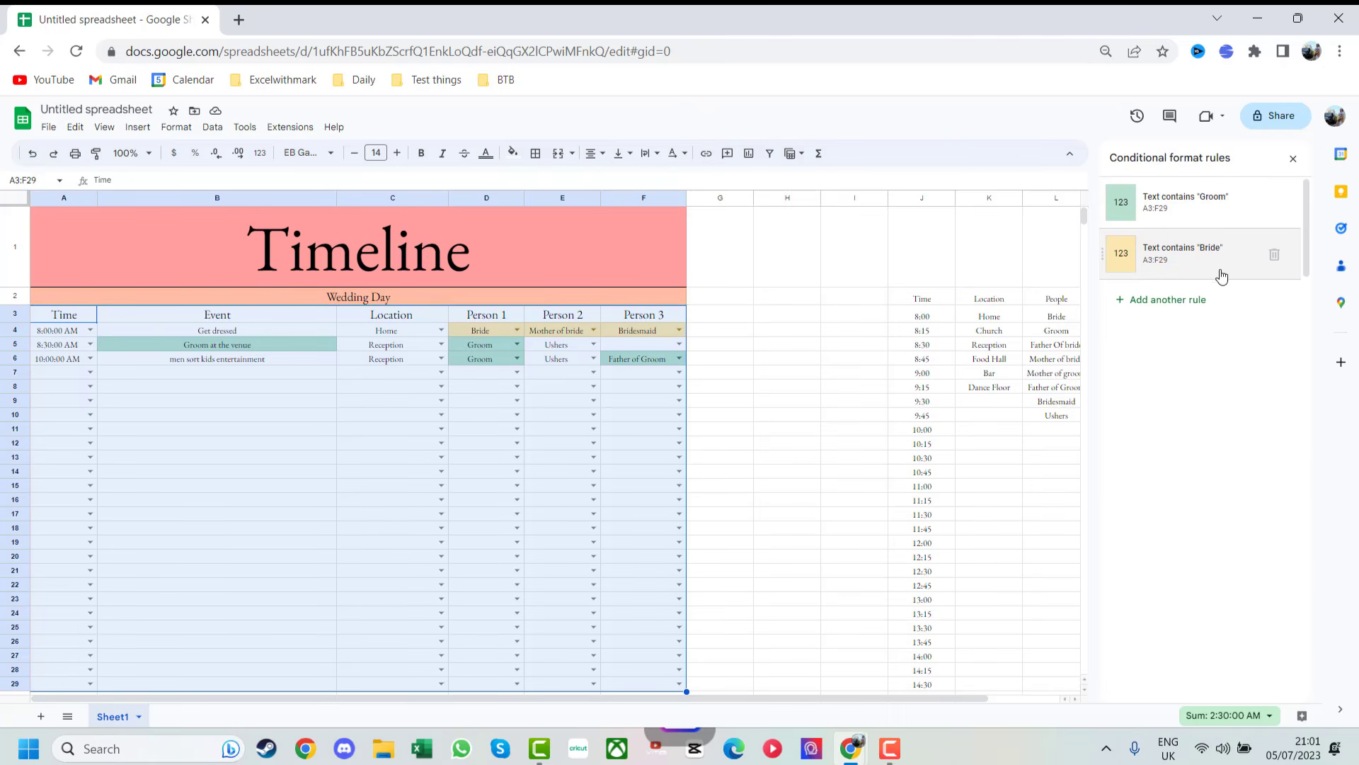
# - Add a rule filling cells containing 'Ushers' light orange, then close the rules panel
pyautogui.click(1184, 300)
pyautogui.click(1239, 333)
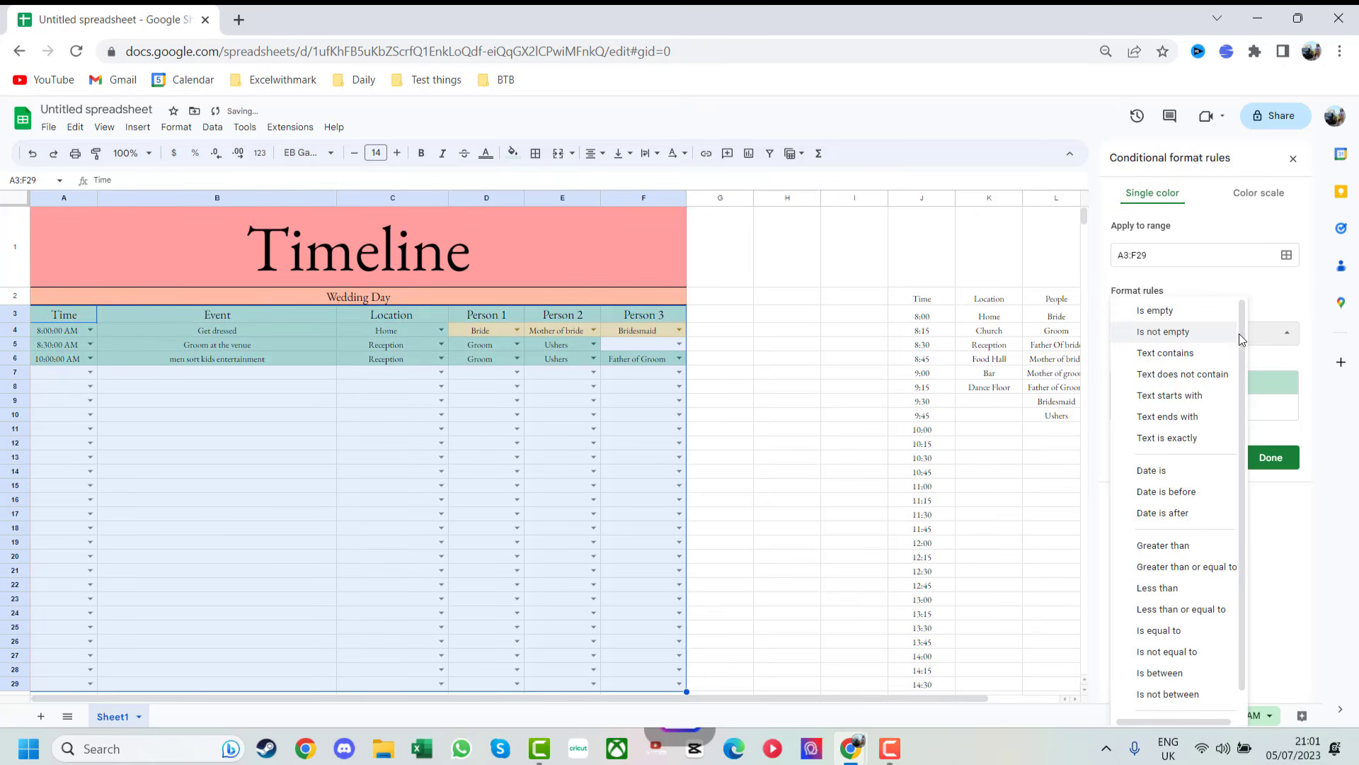
pyautogui.click(1195, 352)
pyautogui.click(1197, 353)
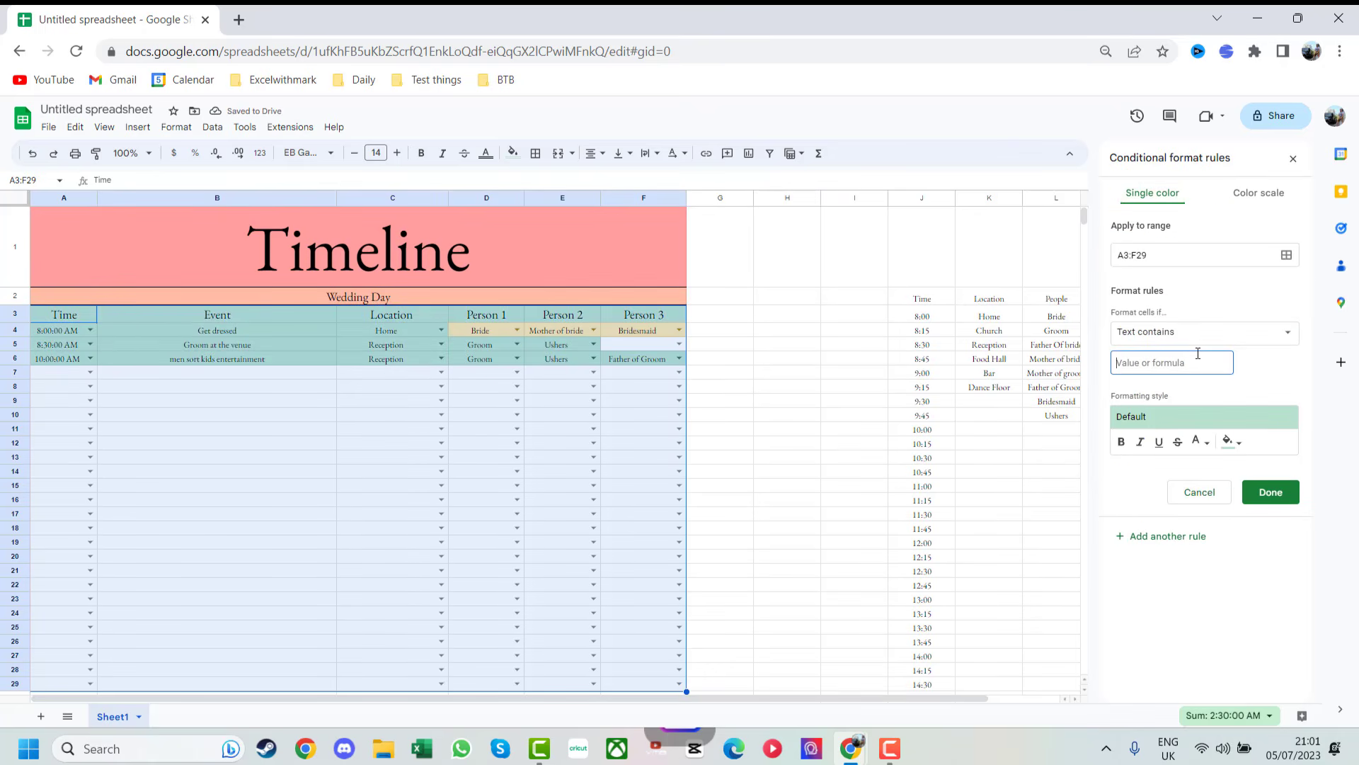
pyautogui.write('Ushers')
pyautogui.click(1238, 445)
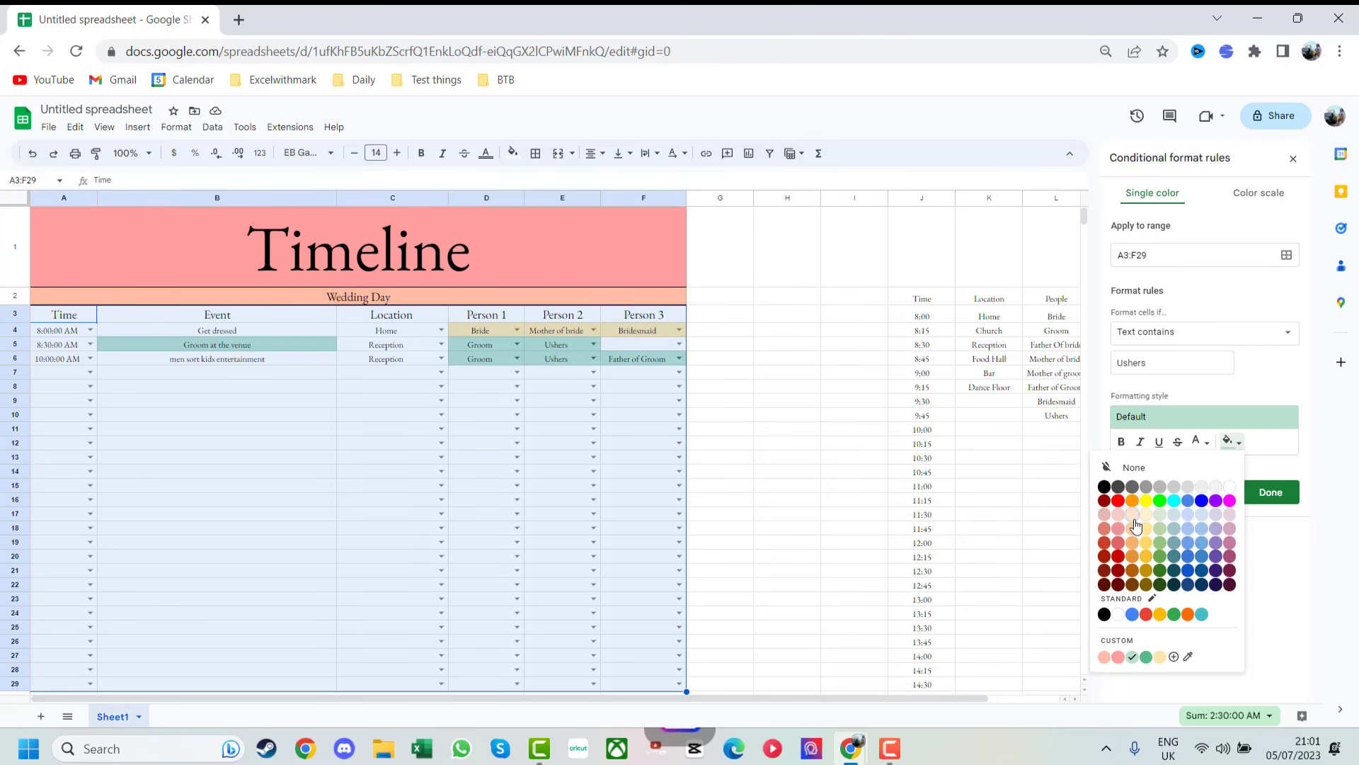
pyautogui.click(1134, 521)
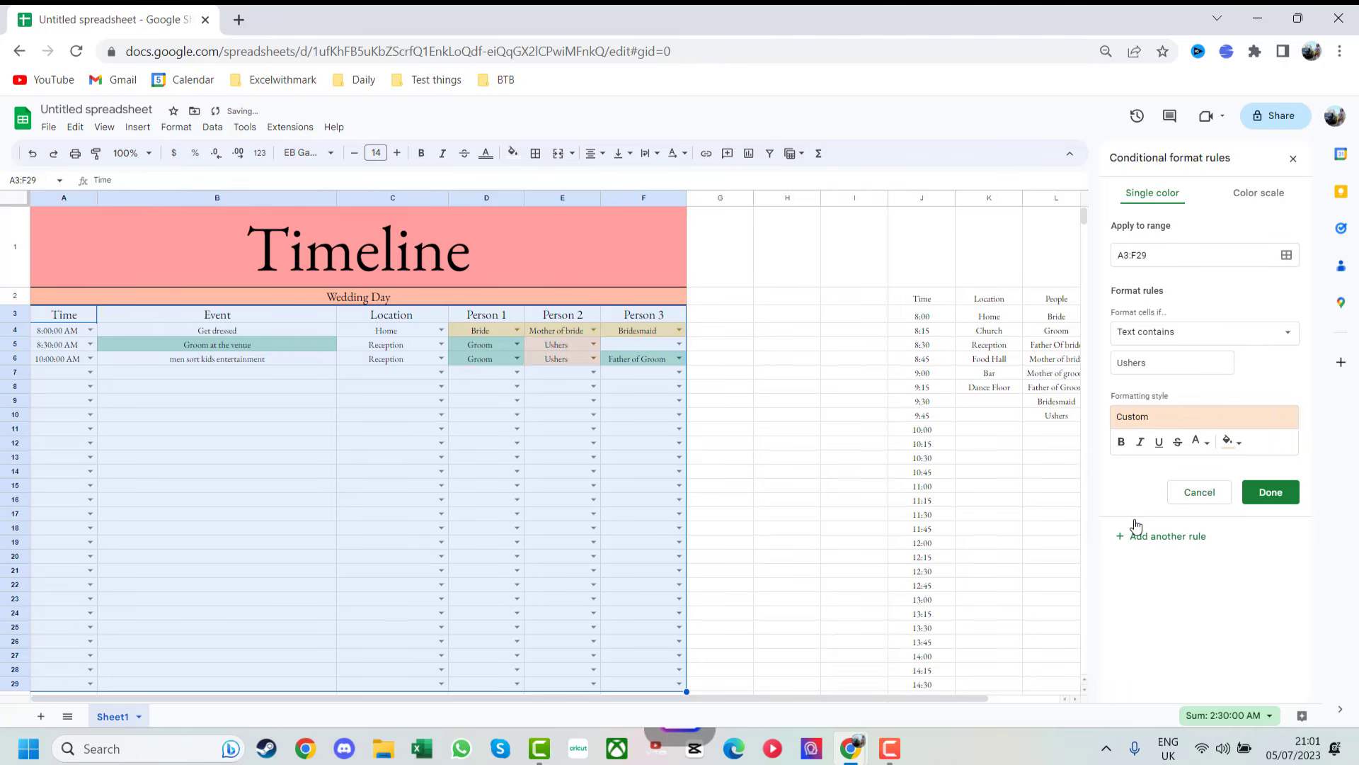
pyautogui.click(1268, 493)
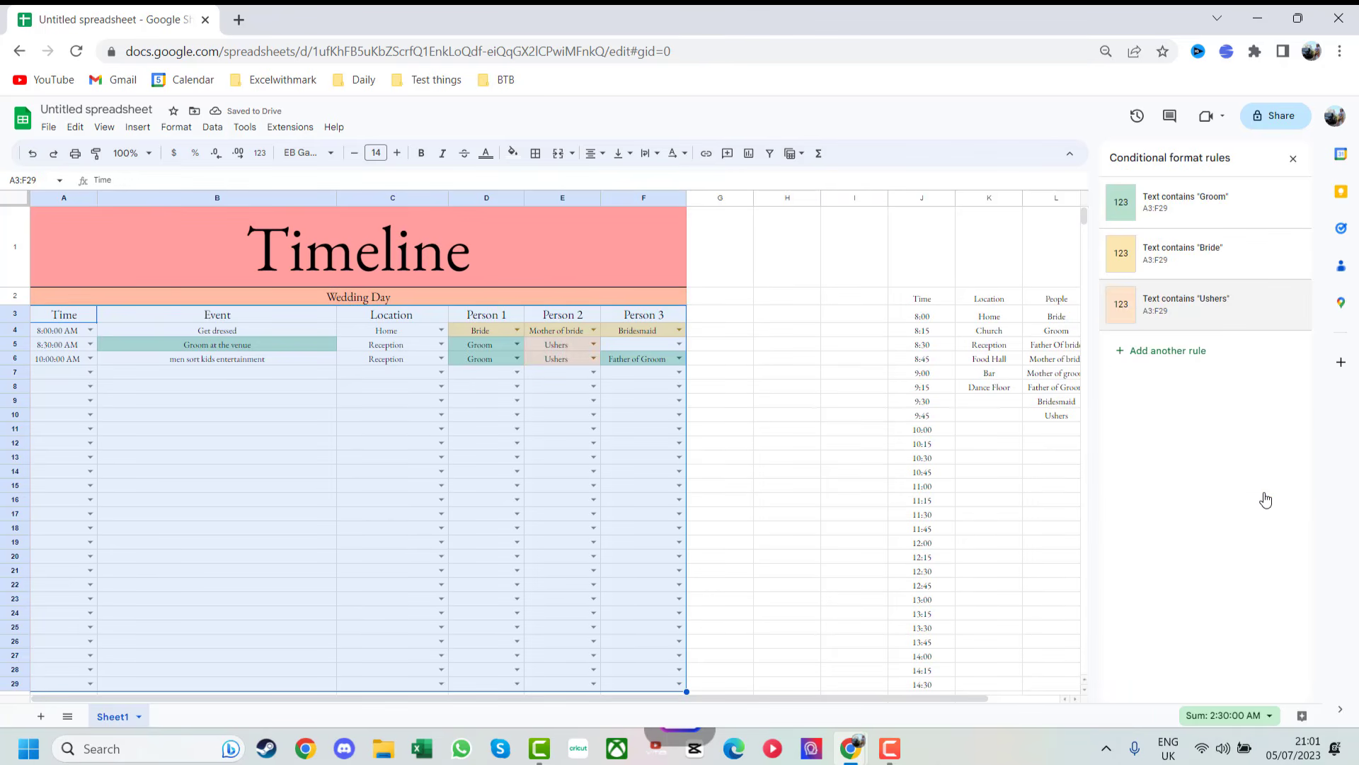
pyautogui.click(1294, 158)
# - Select the timeline table A1:F67 and set printing to Selected cells only
pyautogui.click(740, 299)
pyautogui.moveTo(226, 260); pyautogui.dragTo(511, 390)
pyautogui.hotkey('ctrl', 'p')
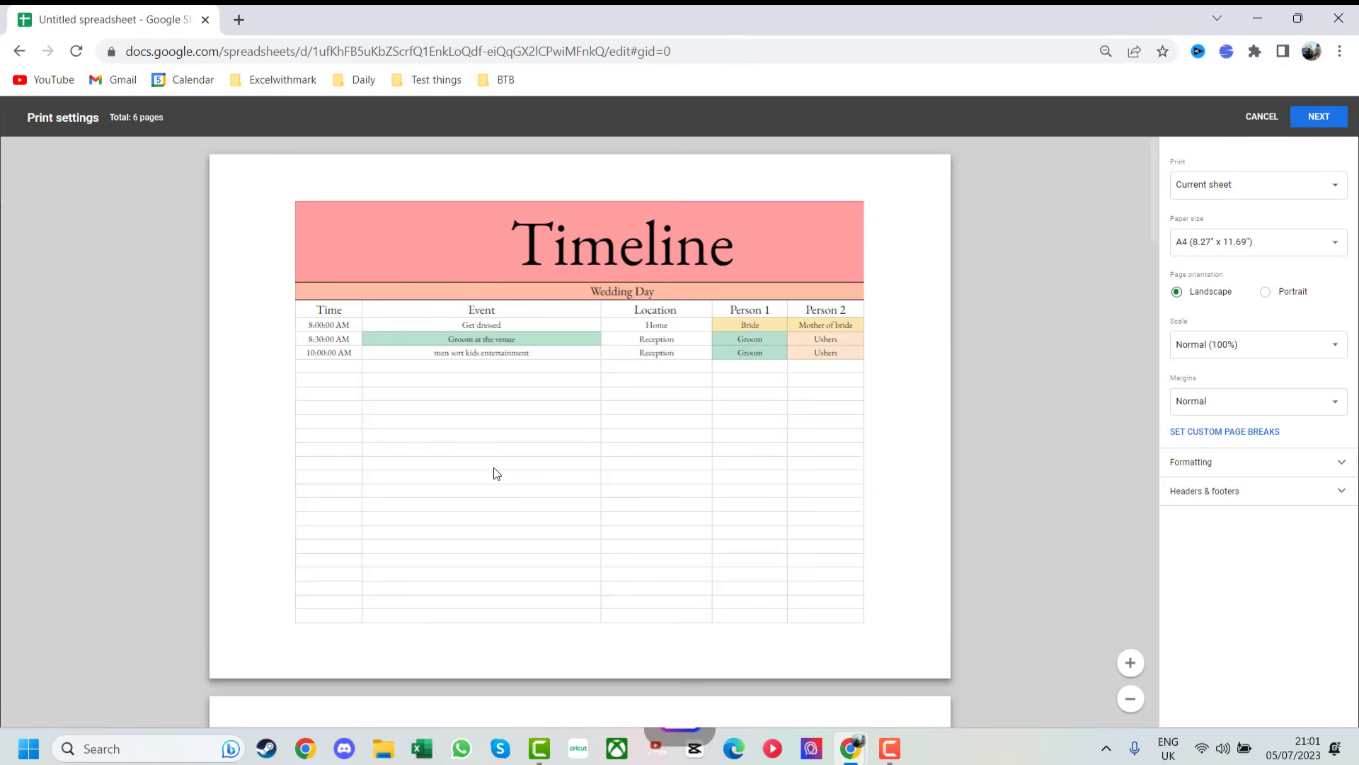
pyautogui.click(1289, 184)
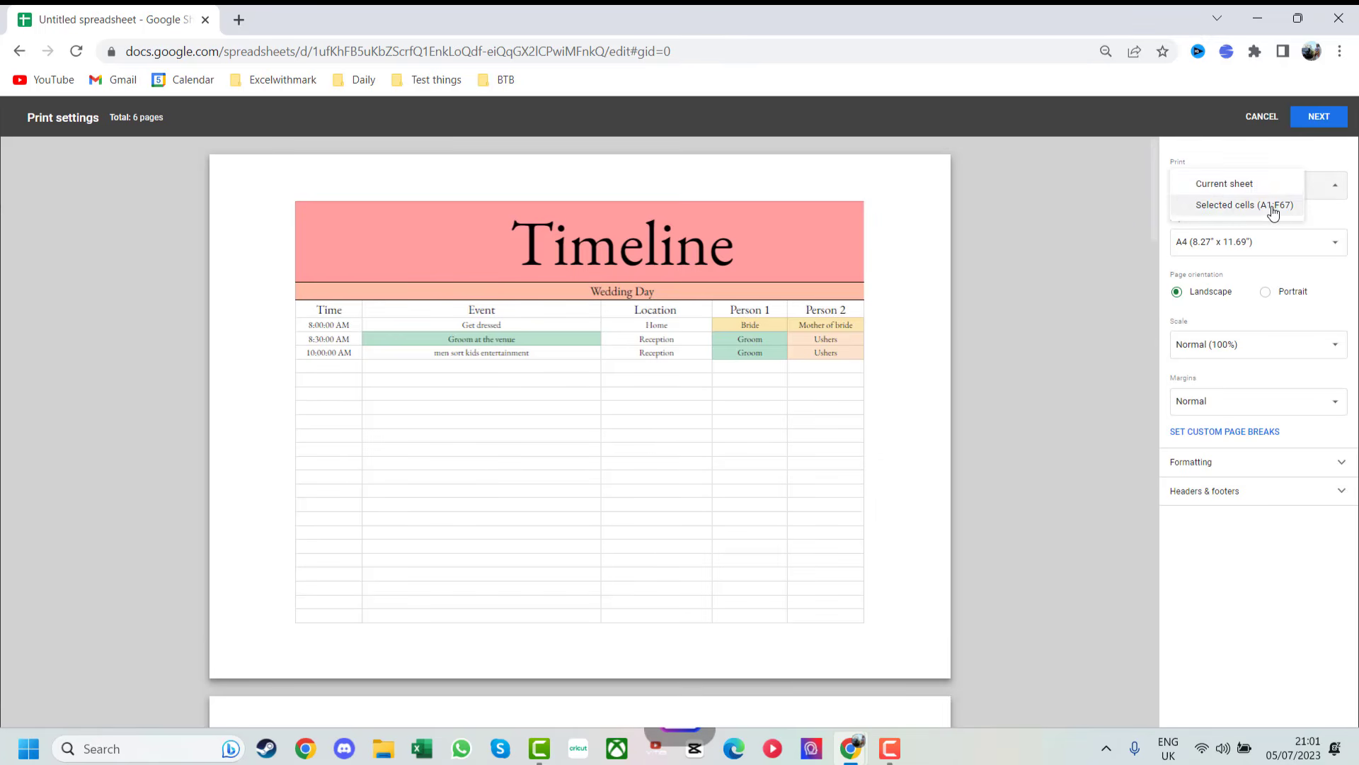
pyautogui.click(1273, 207)
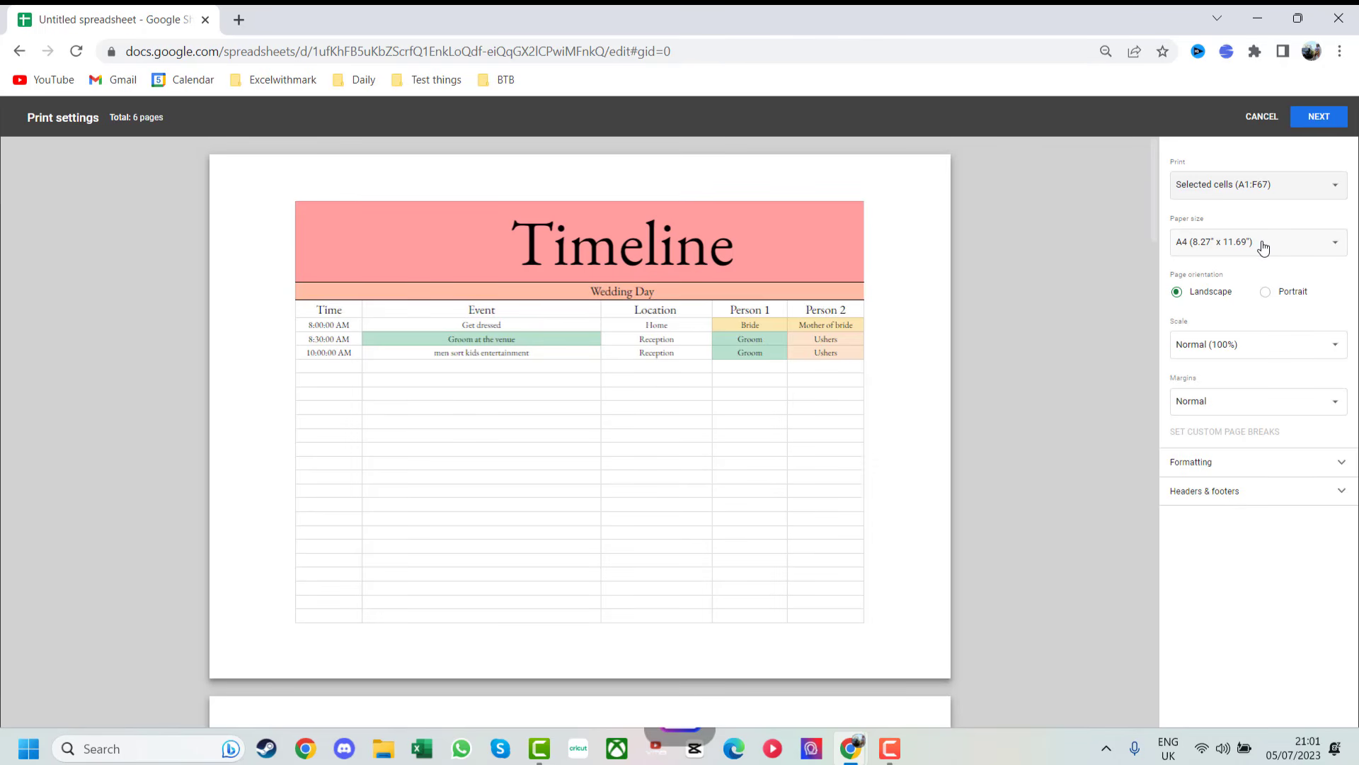
# - Set the printout to Landscape, scaled Fit to width, with Narrow margins
pyautogui.click(1266, 293)
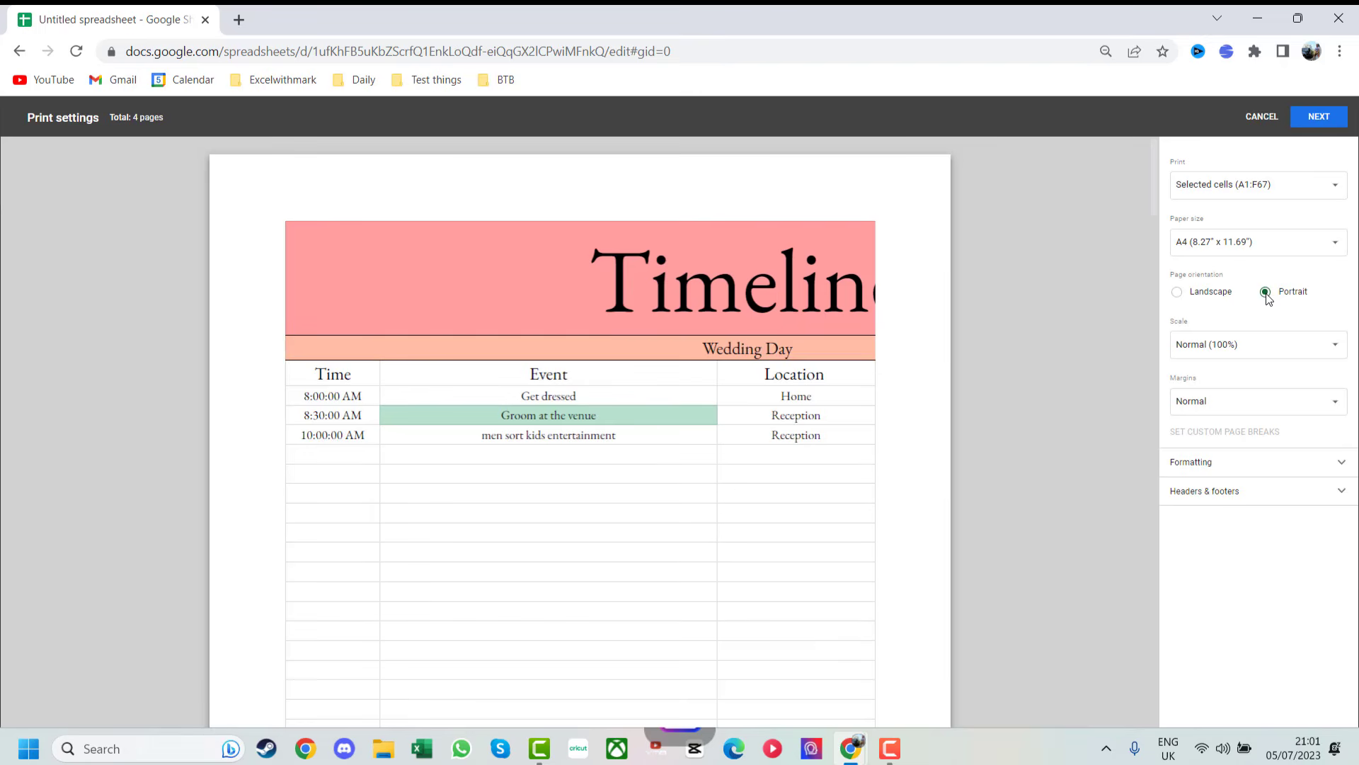
pyautogui.click(1219, 296)
pyautogui.click(1237, 345)
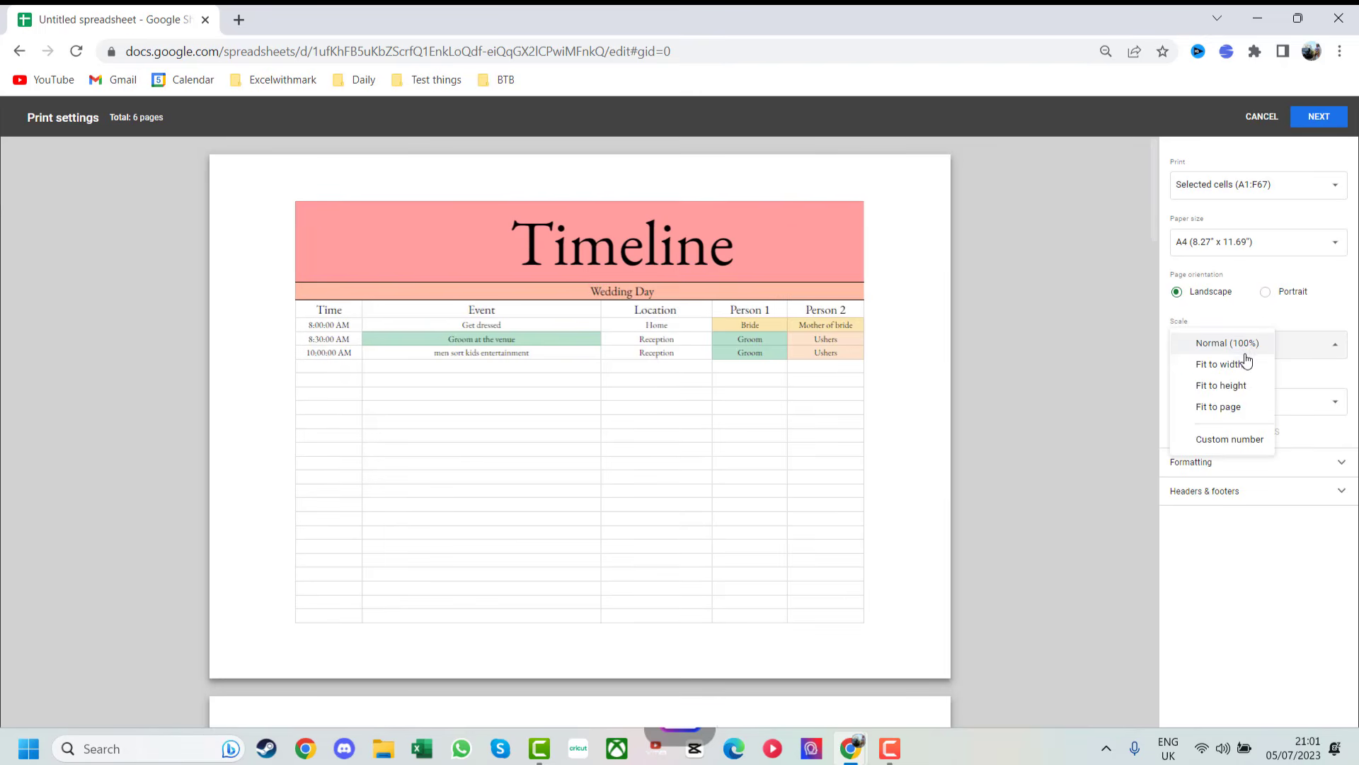
pyautogui.click(1245, 365)
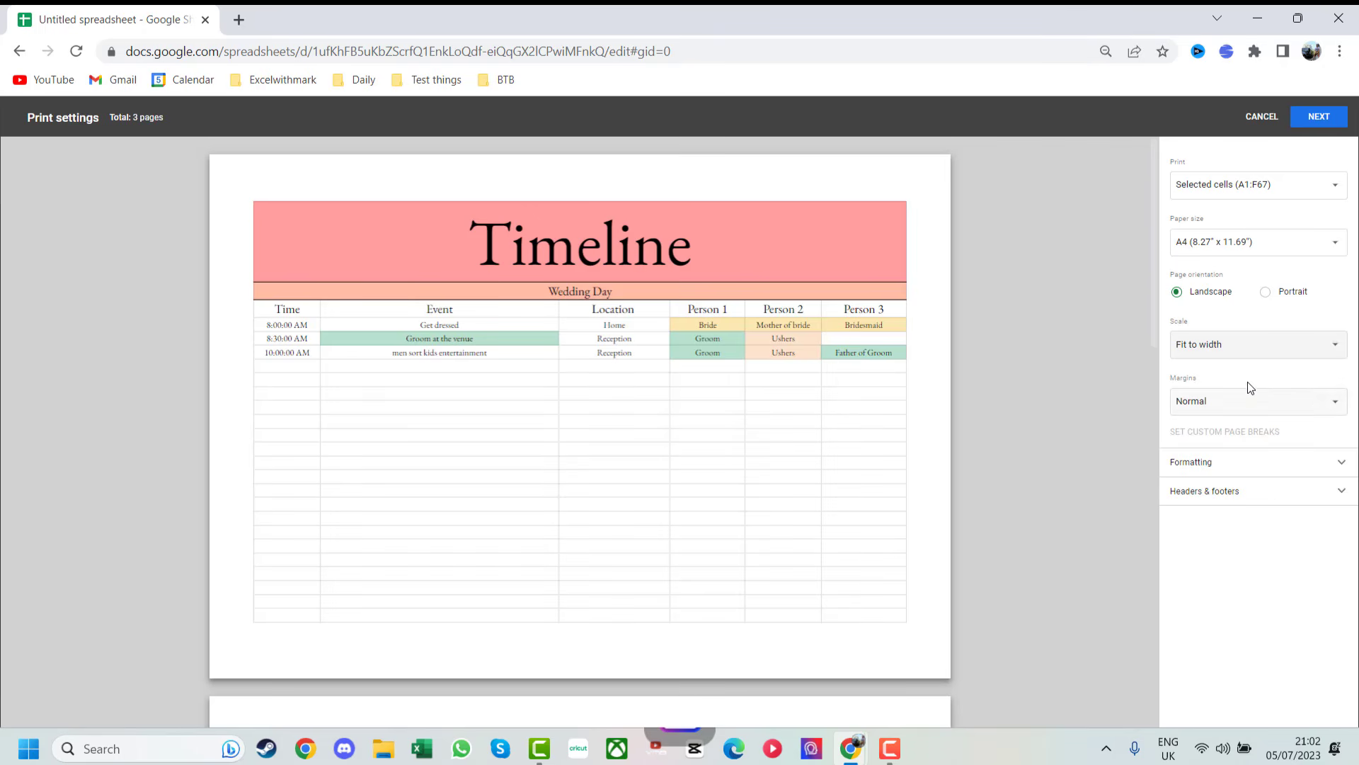
pyautogui.click(1248, 398)
pyautogui.click(1247, 423)
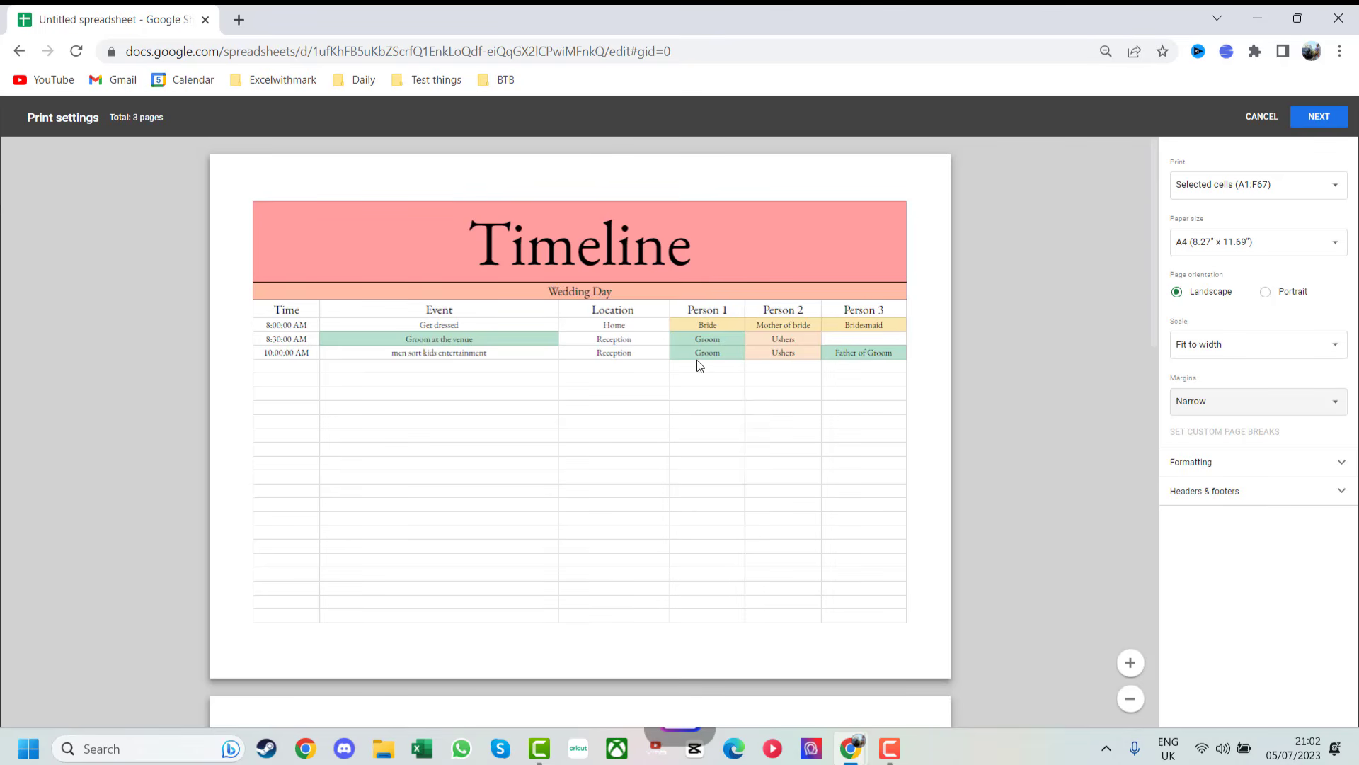
pyautogui.scroll(-5, 693, 368)
pyautogui.scroll(5, 698, 371)
# - Continue to Chrome's print dialog, confirm Microsoft Print to PDF, then cancel and deselect the table
pyautogui.click(1334, 119)
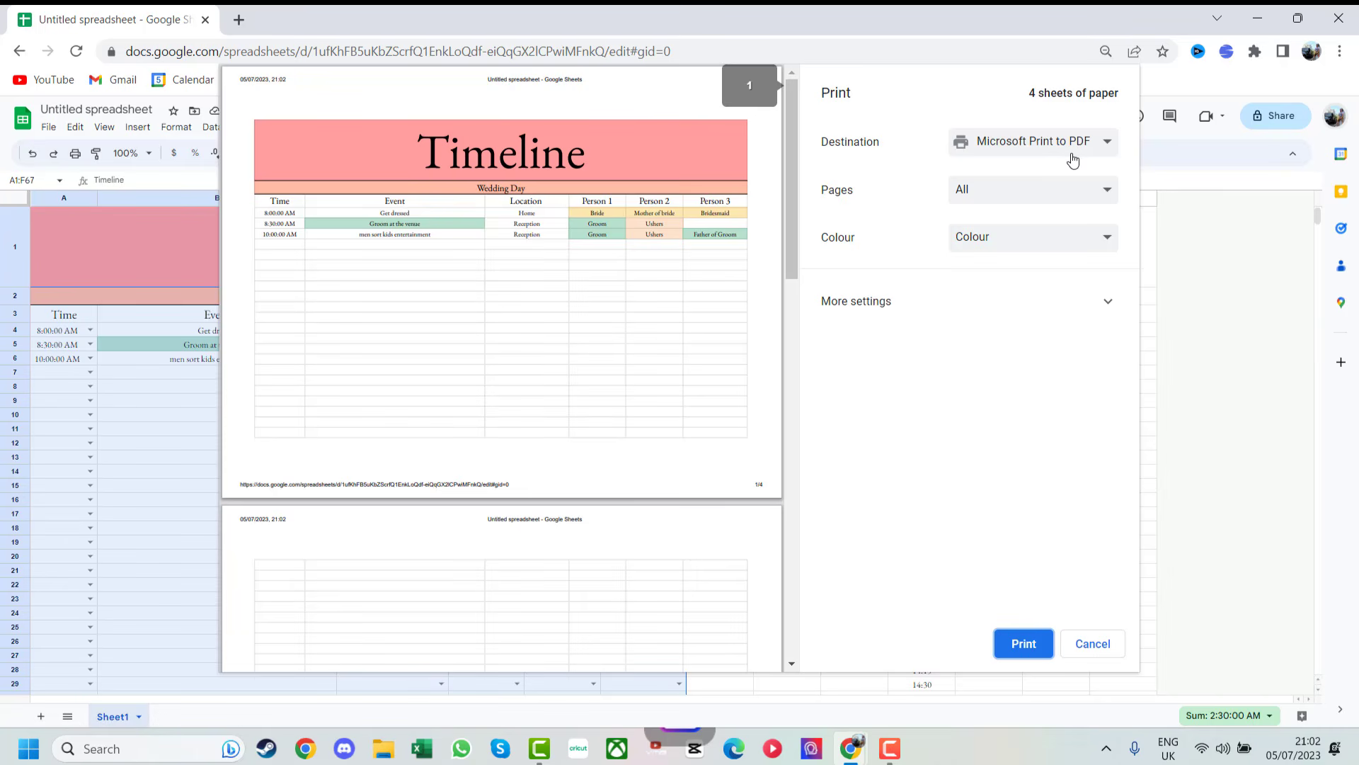
pyautogui.click(1073, 150)
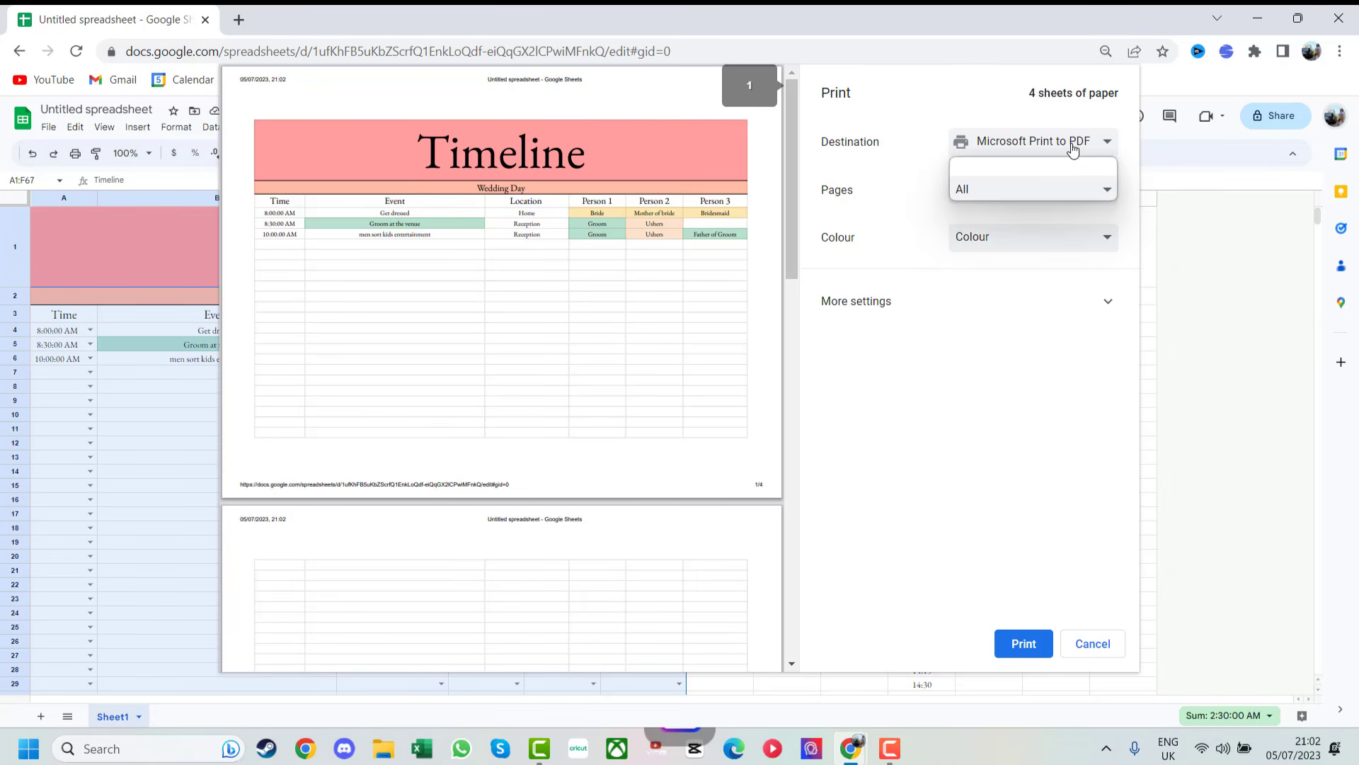
pyautogui.click(1073, 148)
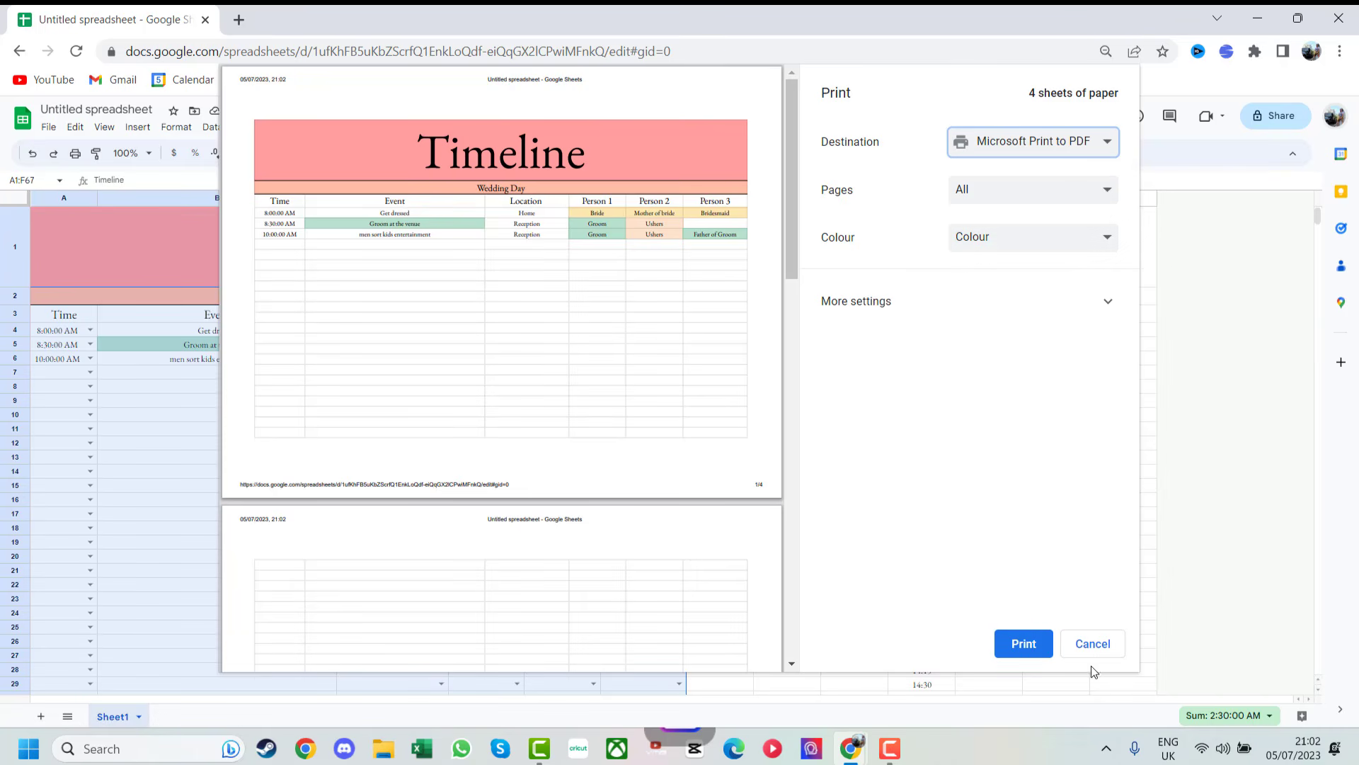
pyautogui.click(1091, 644)
pyautogui.click(757, 402)
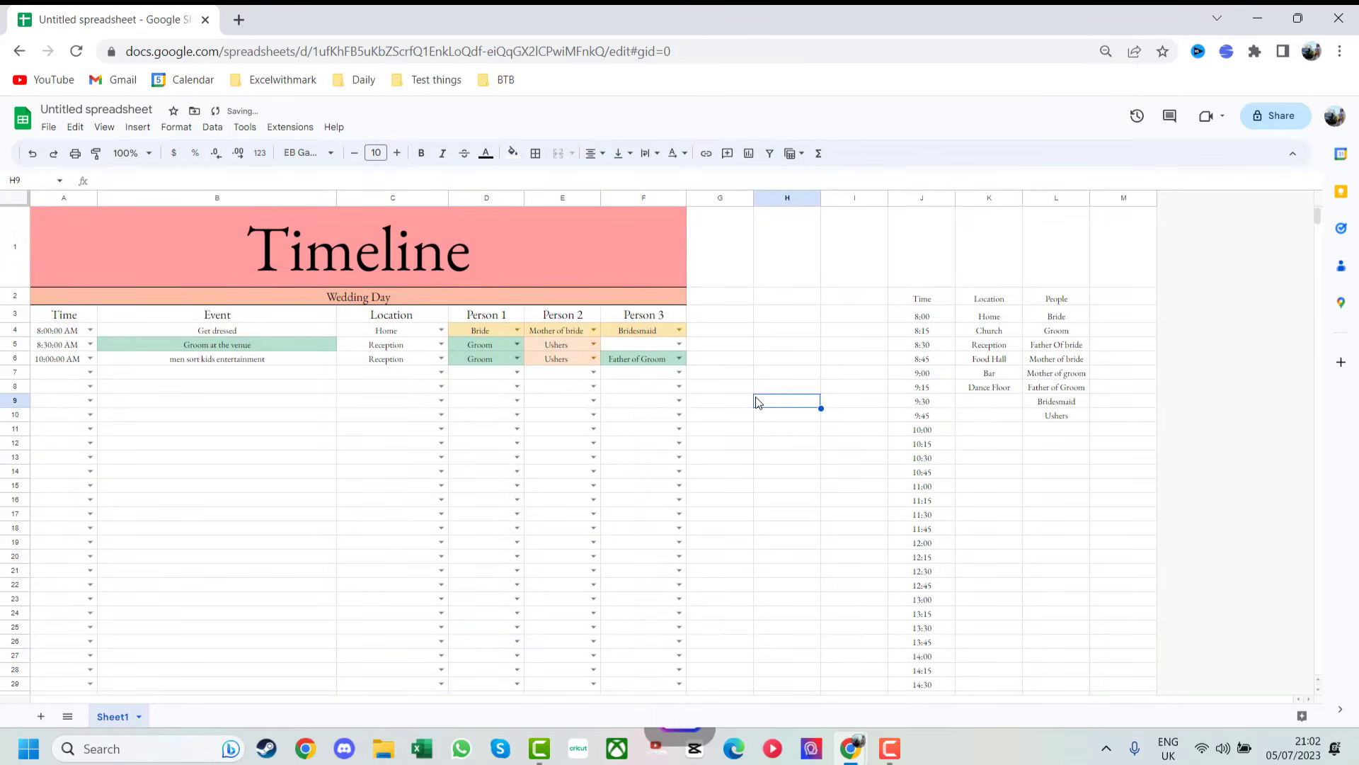